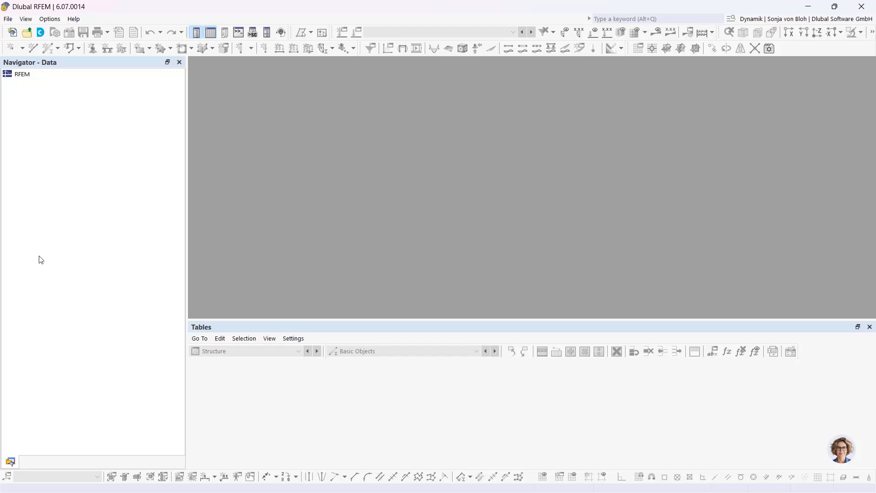
- Create a blank 3D model named Concrete Column in the RSECTION Webinar project with the Concrete Design add-on activated
{"action": "left_click", "coordinate": [13, 32]}
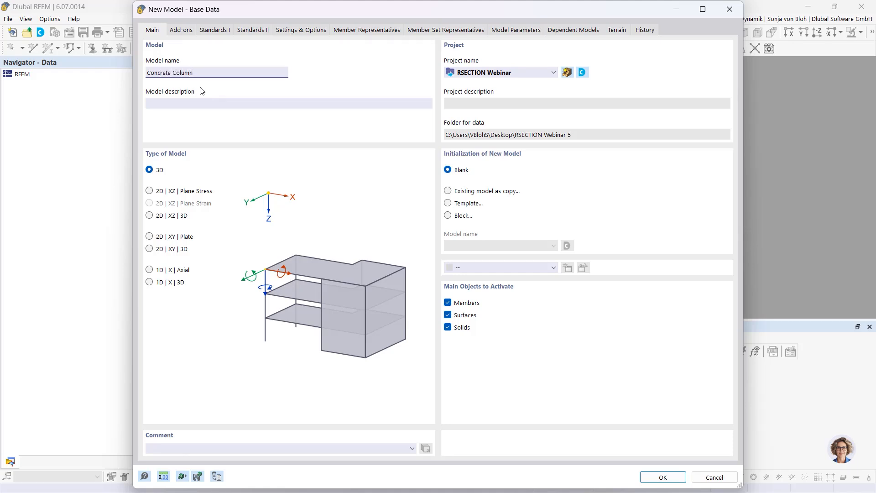
{"action": "left_click", "coordinate": [182, 30]}
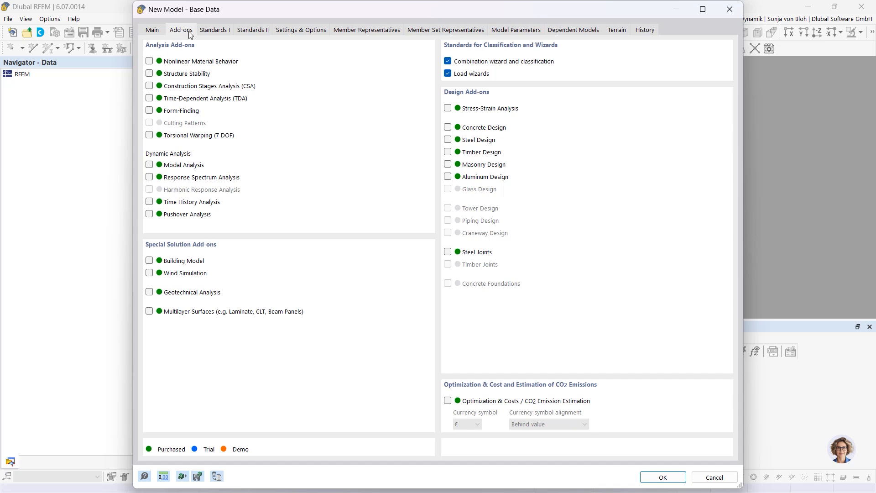
{"action": "left_click", "coordinate": [447, 127]}
{"action": "left_click", "coordinate": [657, 474]}
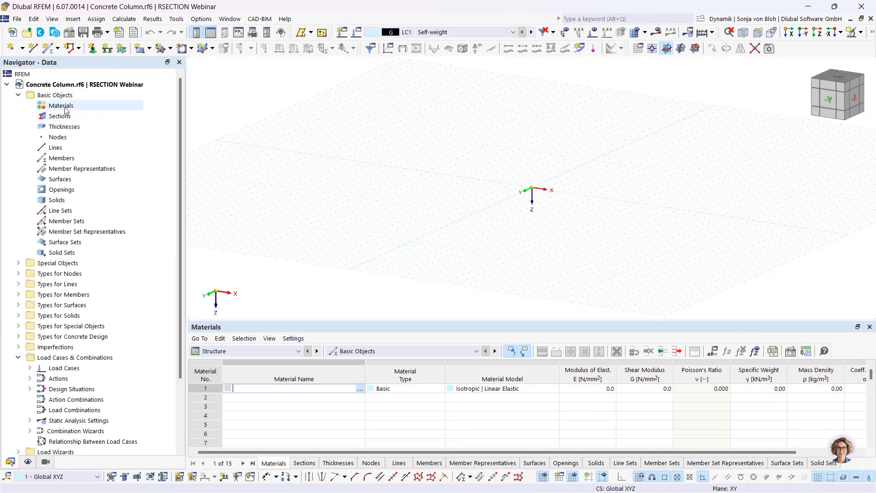
- Define a new material from the library: concrete C30/37 to EN 1992-1-1:2004/A1:2014, European Union
{"action": "right_click", "coordinate": [65, 108]}
{"action": "left_click", "coordinate": [106, 127]}
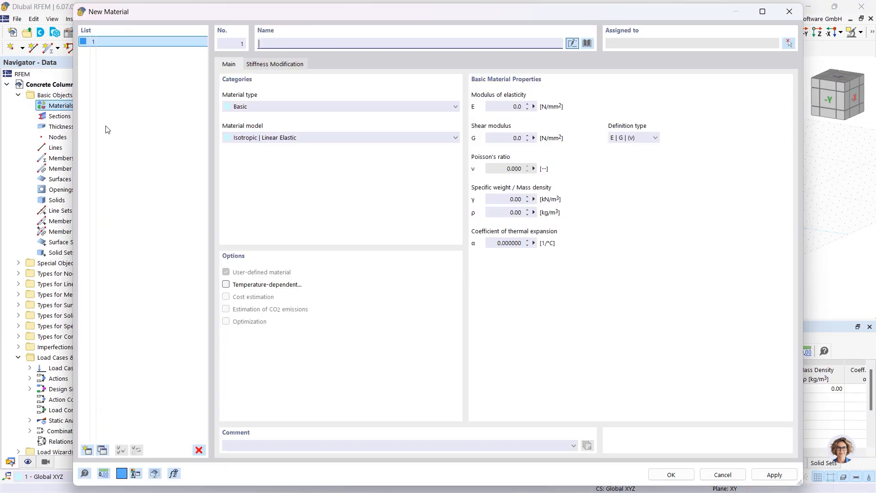
{"action": "left_click", "coordinate": [586, 43]}
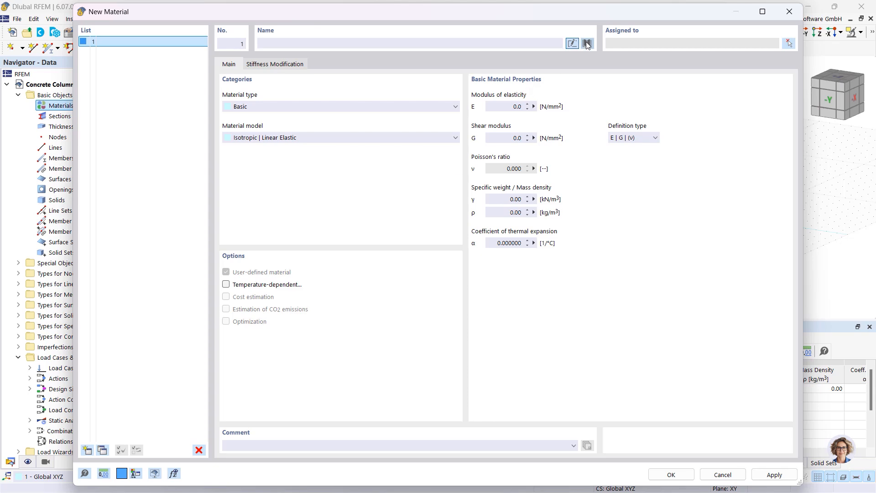
{"action": "left_click", "coordinate": [216, 454]}
{"action": "type", "text": "C3"}
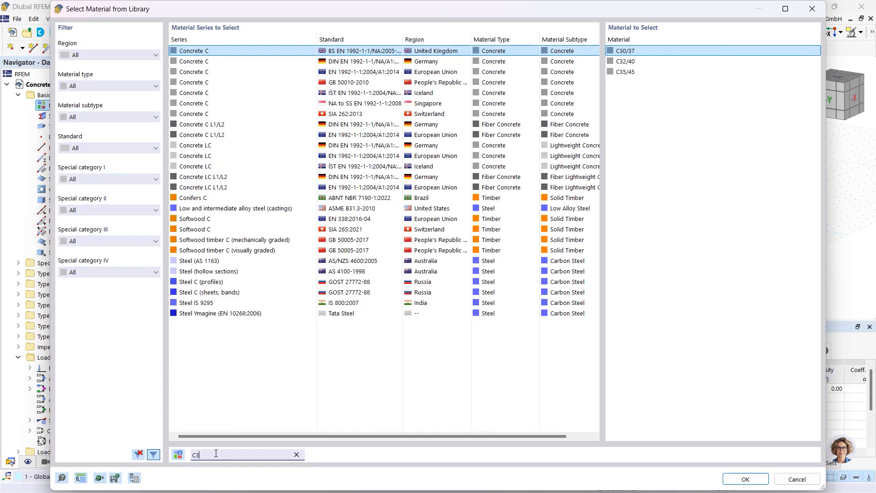
{"action": "type", "text": "0/37"}
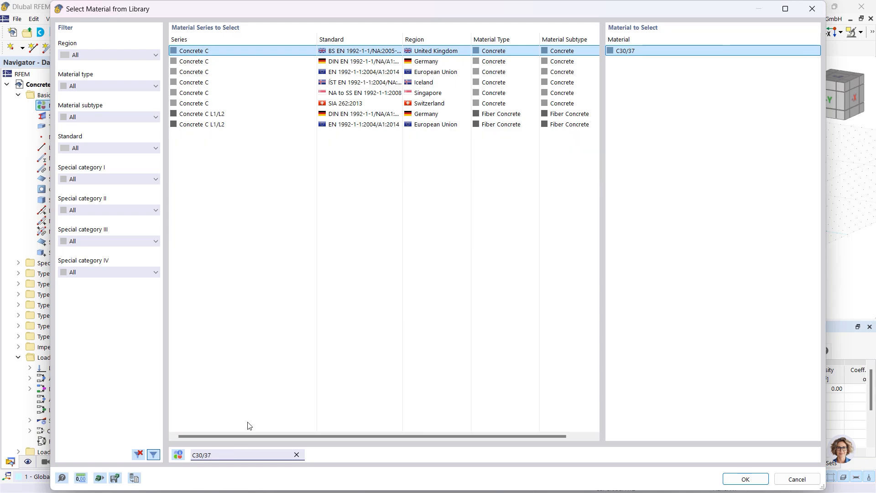
{"action": "left_click", "coordinate": [391, 72]}
{"action": "left_click", "coordinate": [748, 478]}
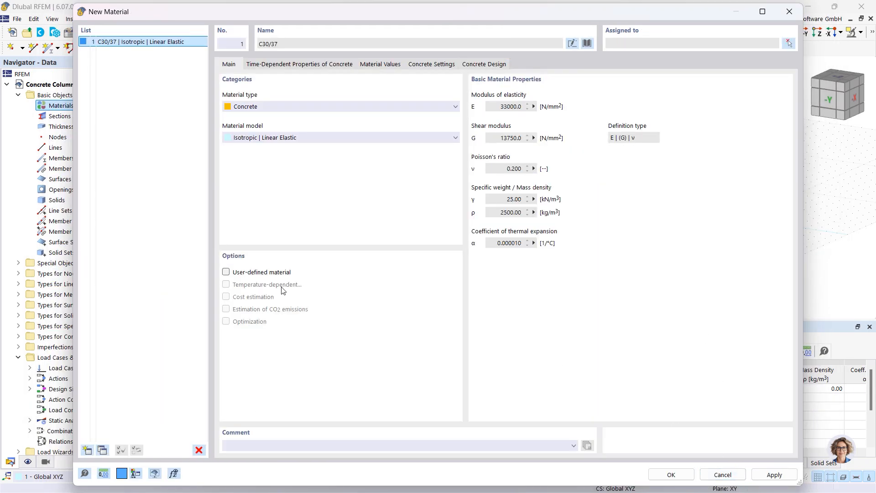
- Add reinforcing steel B550S(B) to EN 1992-1-1:2004/A1:2014 as the second material and save both materials
{"action": "left_click", "coordinate": [87, 450]}
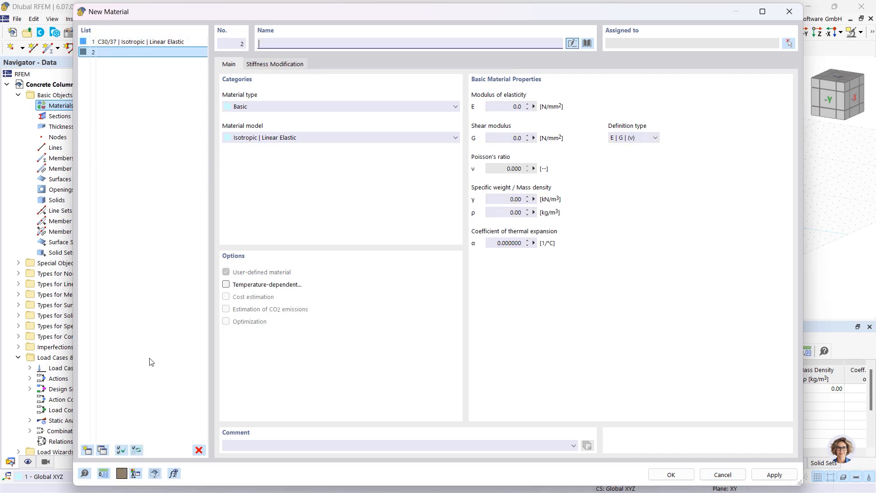
{"action": "left_click", "coordinate": [587, 44]}
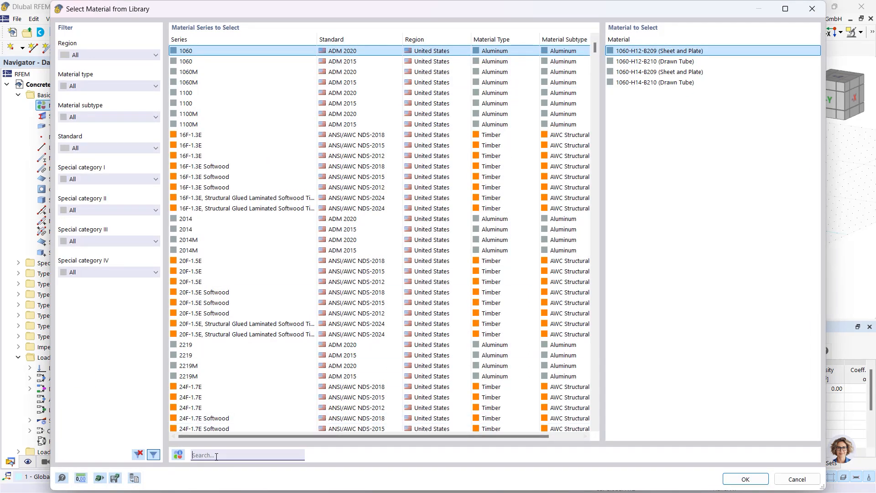
{"action": "left_click", "coordinate": [216, 455]}
{"action": "type", "text": "B"}
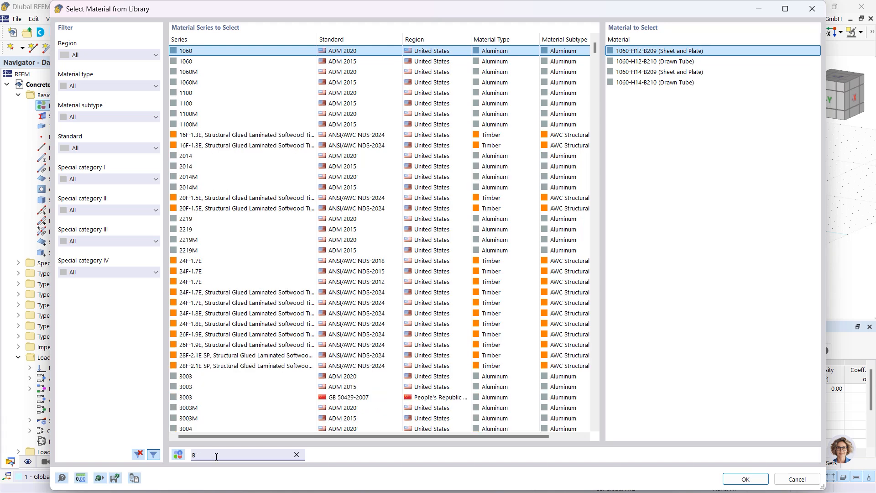
{"action": "type", "text": "550"}
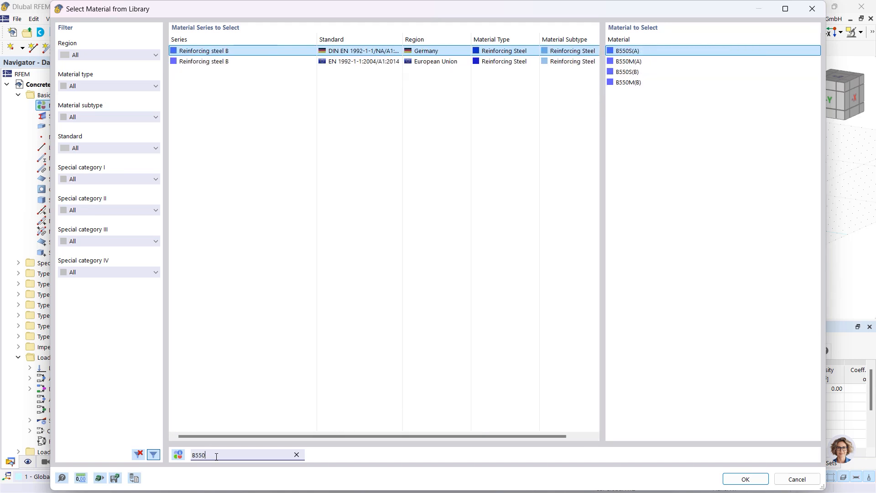
{"action": "type", "text": "S"}
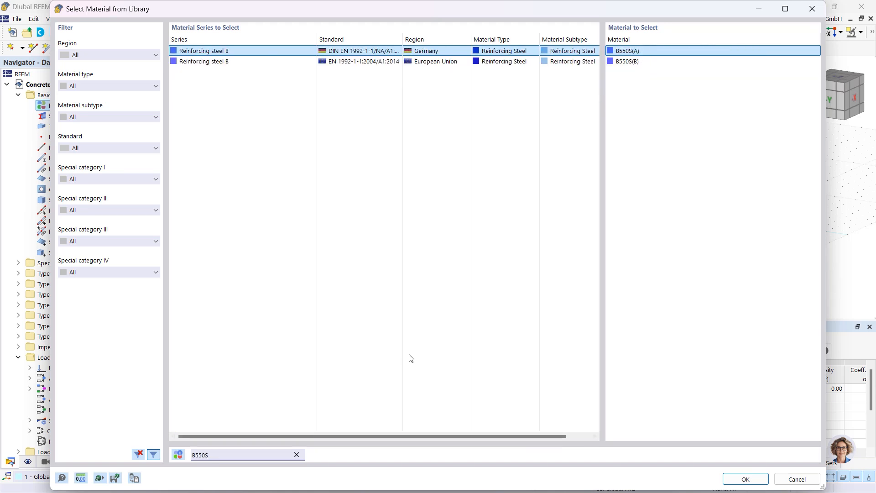
{"action": "left_click", "coordinate": [372, 61]}
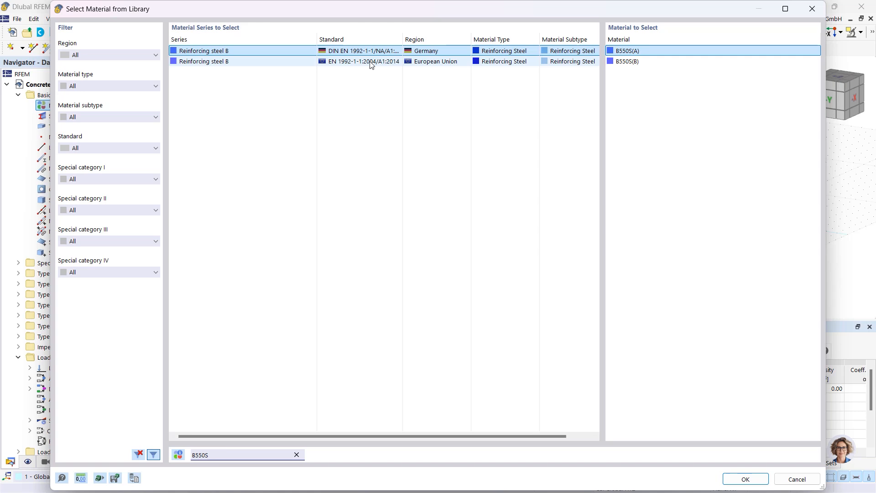
{"action": "left_click", "coordinate": [631, 64]}
{"action": "left_click", "coordinate": [744, 478]}
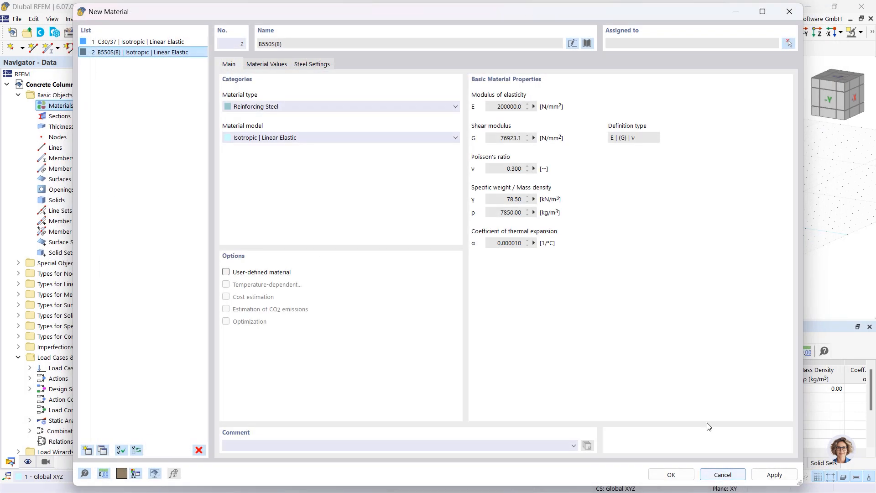
{"action": "left_click", "coordinate": [668, 474]}
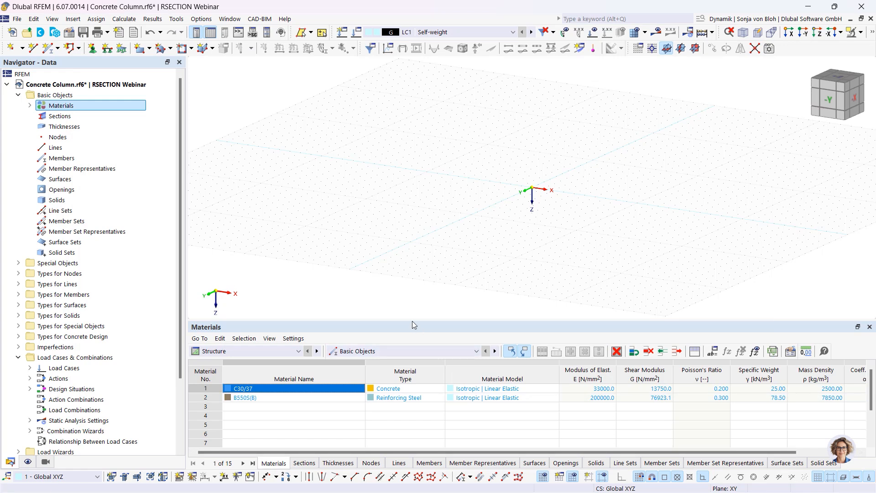
- Create a Massive Hexagon section in C30/37 concrete with a width s of 500 mm
{"action": "left_click", "coordinate": [69, 116]}
{"action": "right_click", "coordinate": [68, 117]}
{"action": "left_click", "coordinate": [94, 134]}
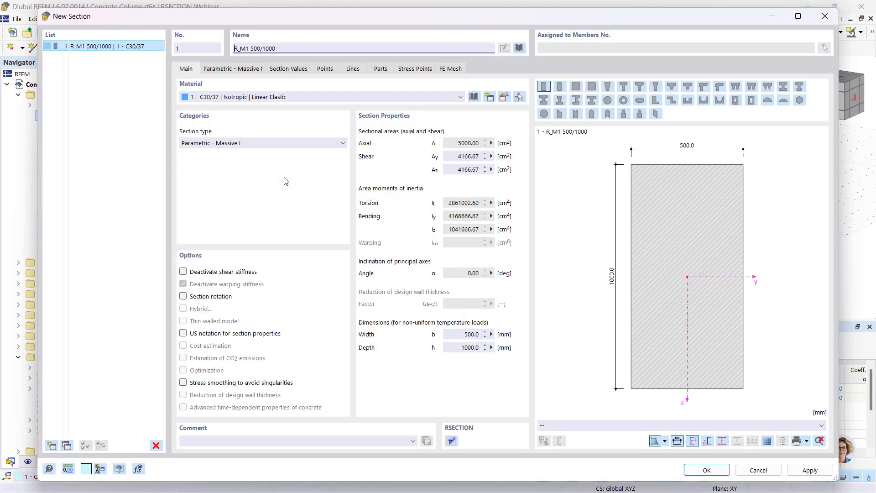
{"action": "left_click", "coordinate": [519, 48]}
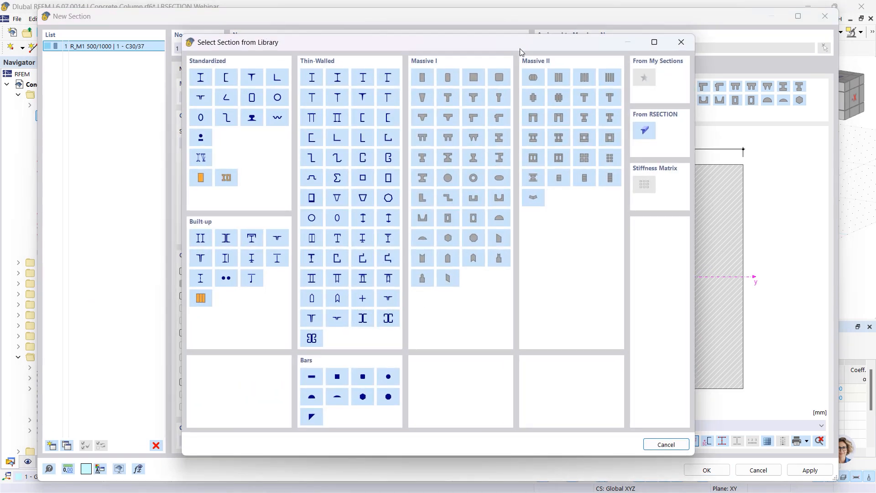
{"action": "left_click", "coordinate": [447, 235]}
{"action": "left_click", "coordinate": [258, 103]}
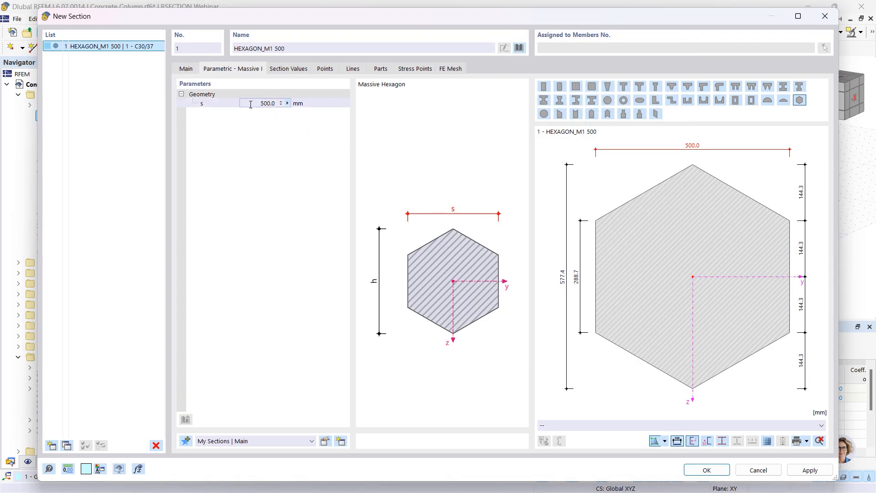
{"action": "left_click", "coordinate": [705, 469]}
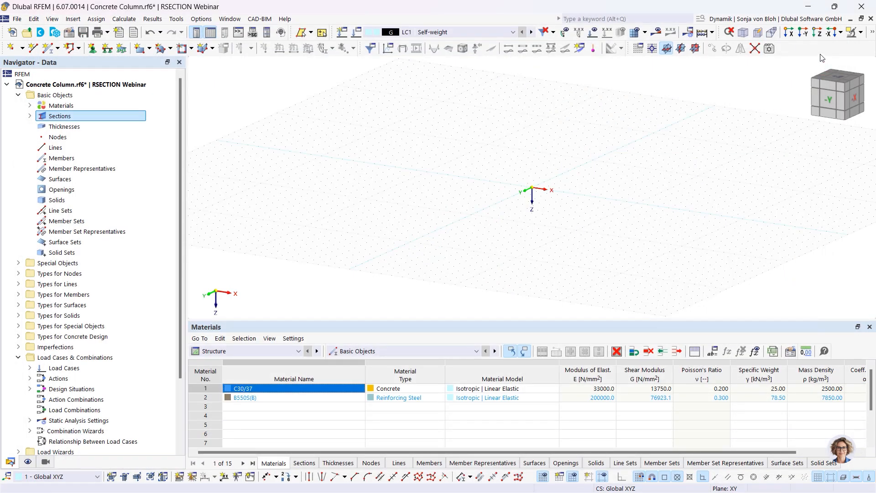
- In the XZ work plane, draw a vertical beam member about 5 m long upward from the origin using the hexagonal section
{"action": "left_click", "coordinate": [806, 36]}
{"action": "left_click", "coordinate": [696, 50]}
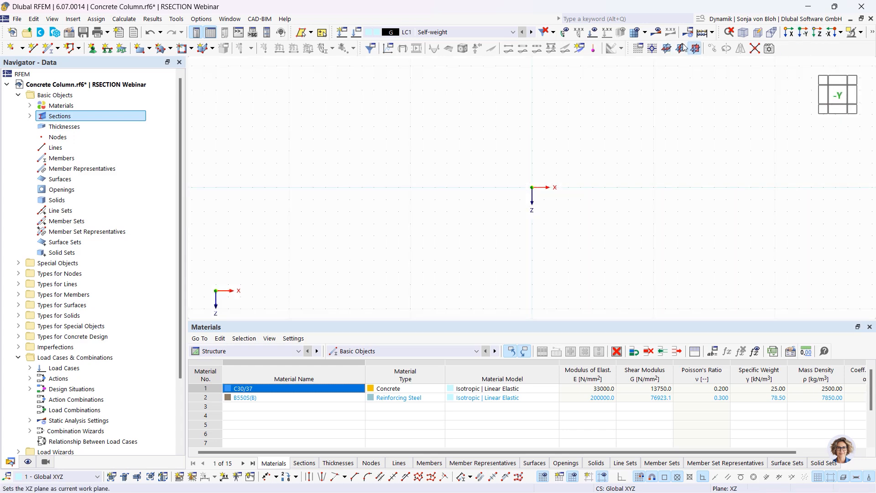
{"action": "right_click", "coordinate": [51, 53]}
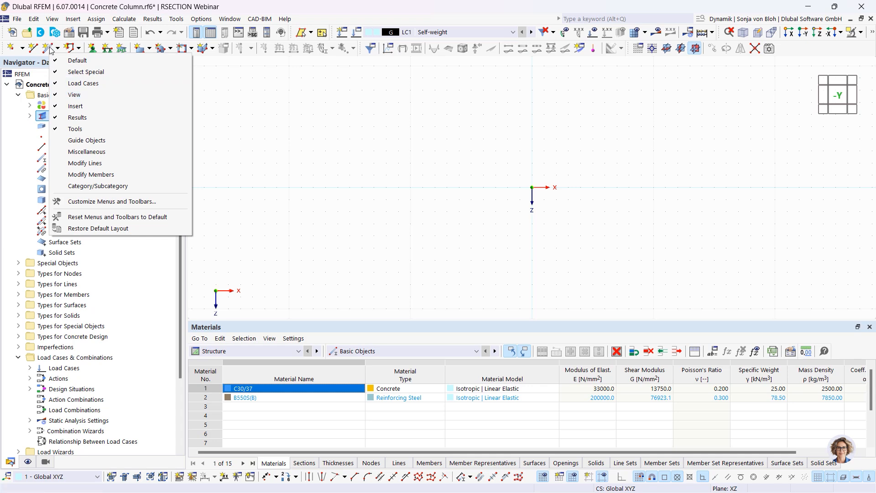
{"action": "left_click", "coordinate": [51, 54]}
{"action": "left_click", "coordinate": [51, 51]}
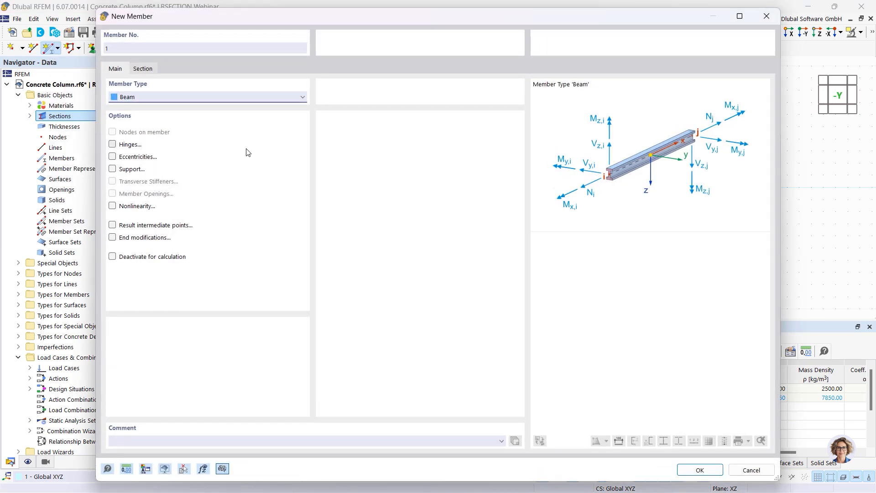
{"action": "left_click", "coordinate": [700, 470]}
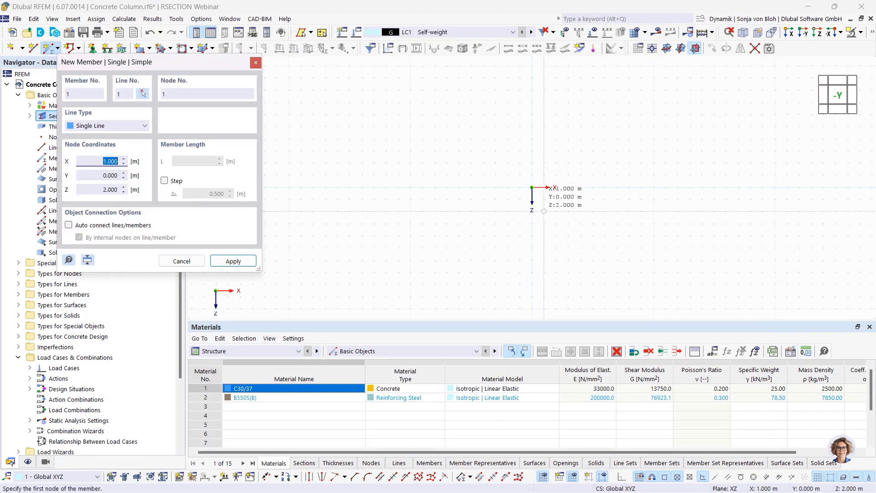
{"action": "left_click", "coordinate": [532, 187]}
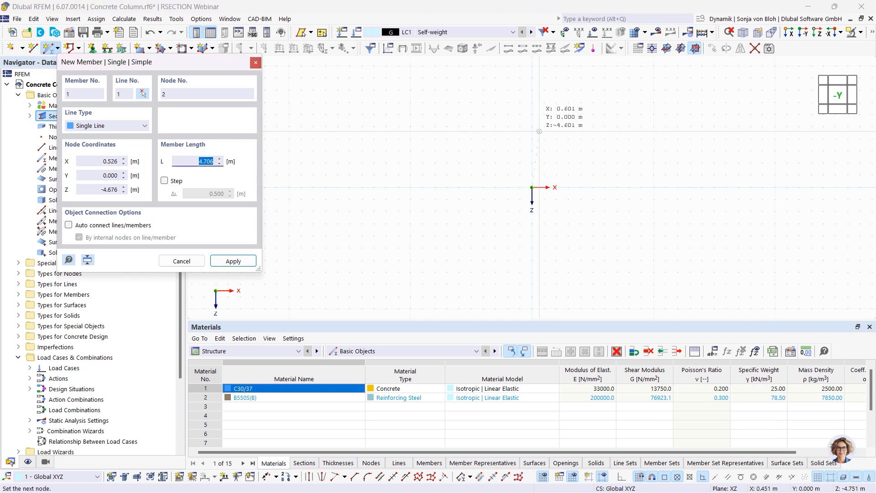
{"action": "left_click", "coordinate": [532, 126]}
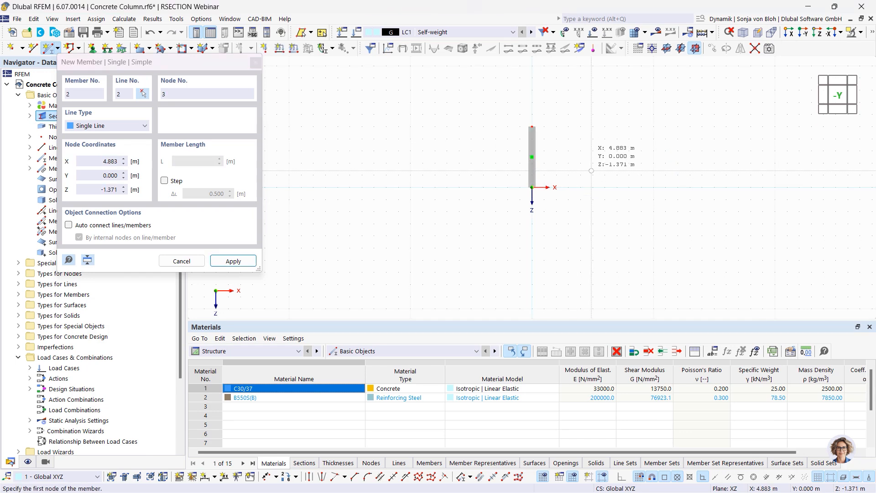
{"action": "key", "text": "Escape"}
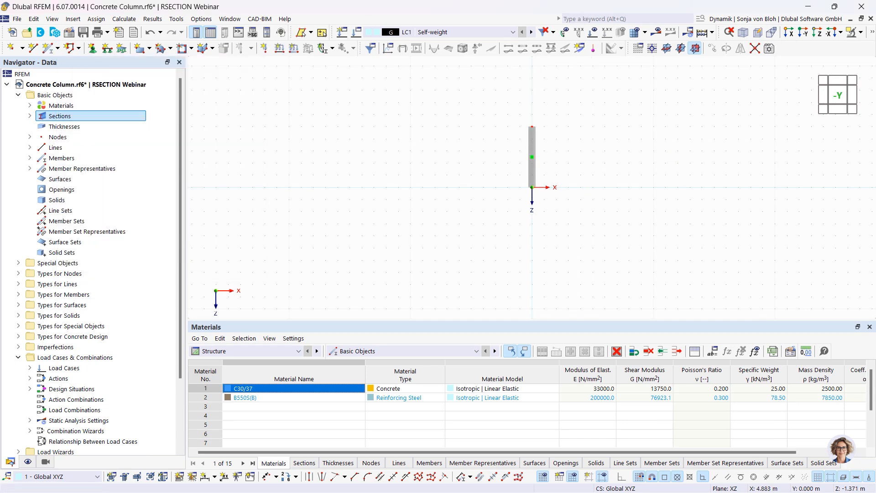
- Assign the hinged nodal support to the column's base node
{"action": "left_click", "coordinate": [93, 48]}
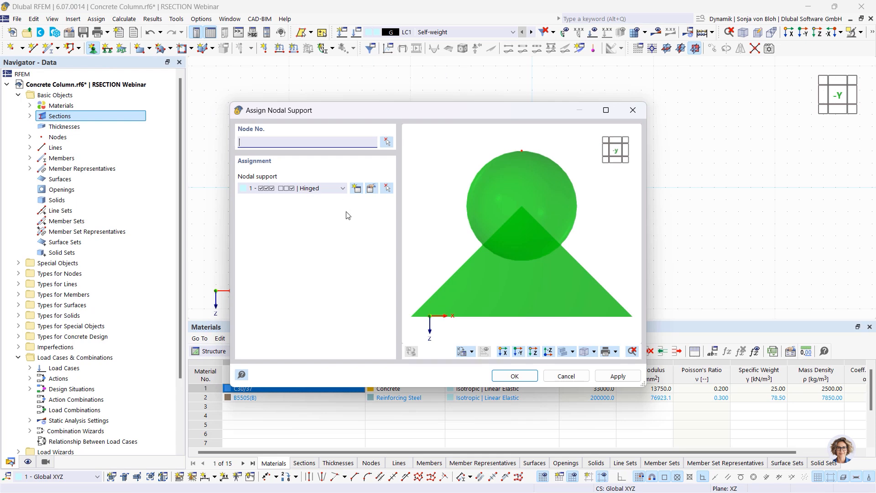
{"action": "left_click", "coordinate": [511, 375]}
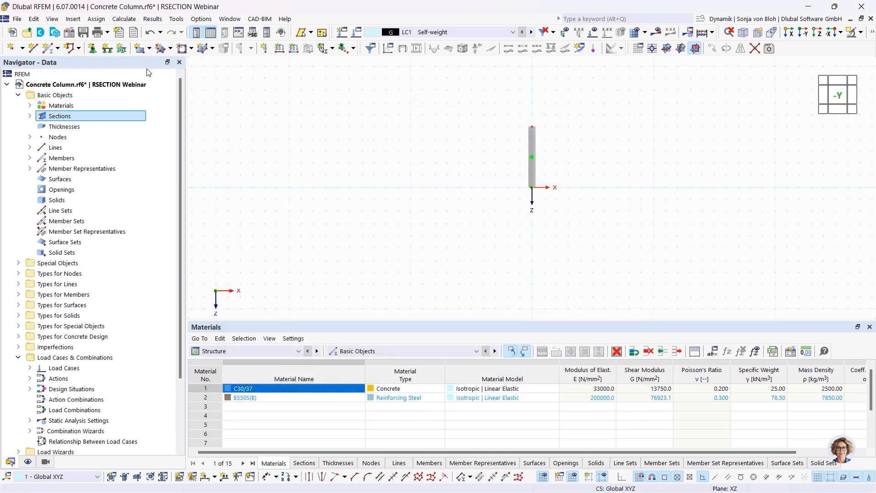
- Create a nodal support with uX, uY and φZ fixed and uZ released, and assign it to the column's head node
{"action": "left_click", "coordinate": [93, 48]}
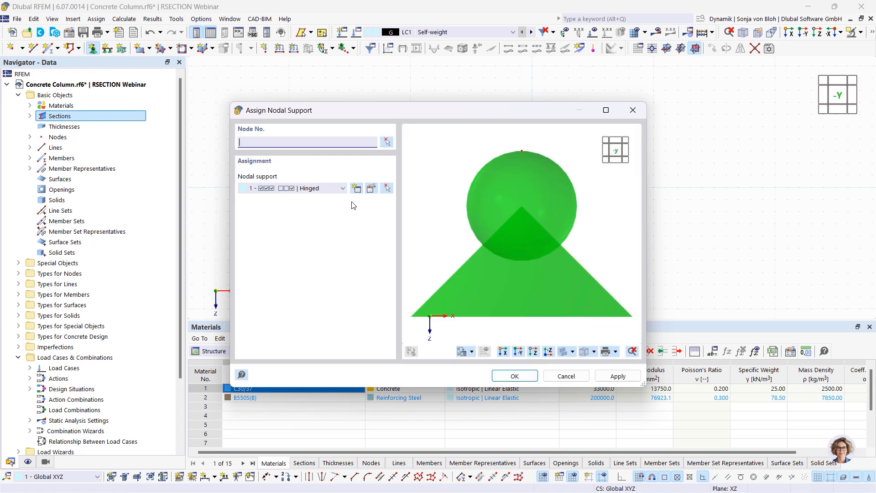
{"action": "left_click", "coordinate": [359, 189]}
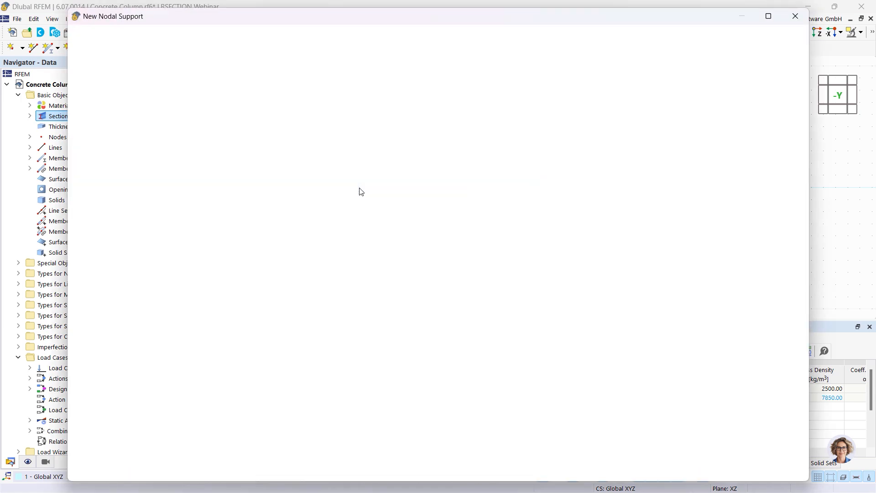
{"action": "left_click", "coordinate": [210, 171]}
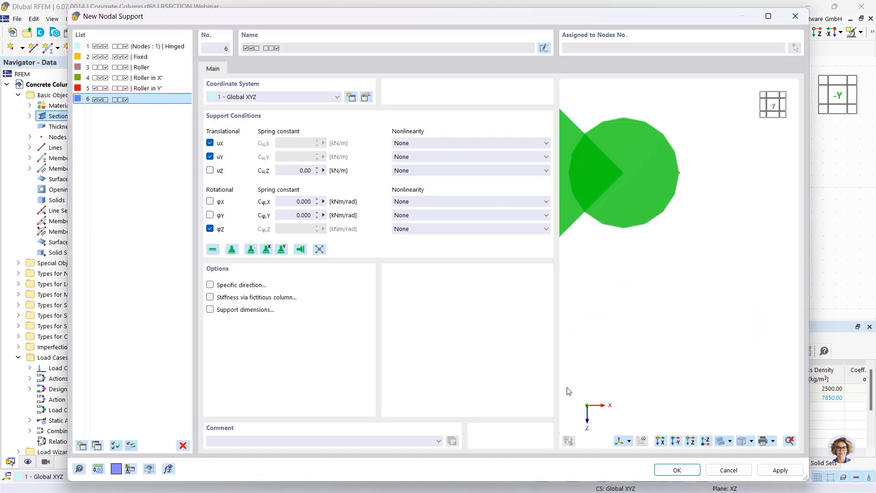
{"action": "left_click", "coordinate": [667, 470]}
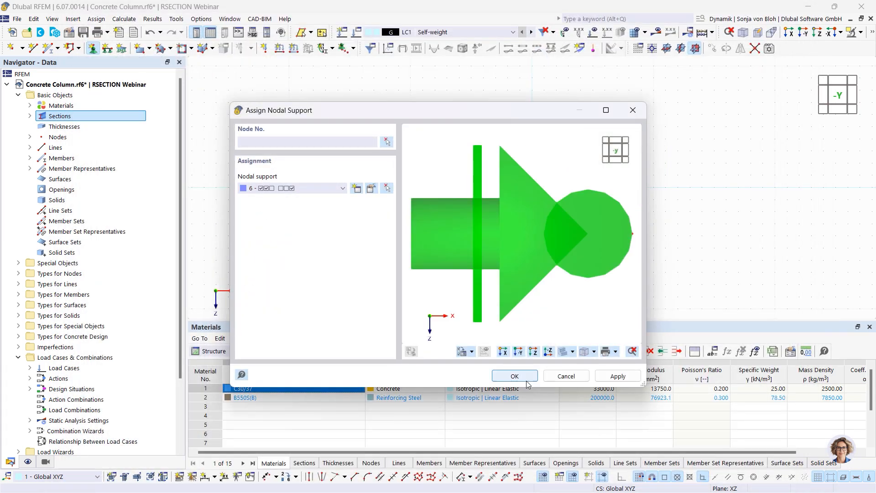
{"action": "left_click", "coordinate": [515, 376]}
{"action": "left_click_drag", "start_coordinate": [489, 104], "coordinate": [556, 145]}
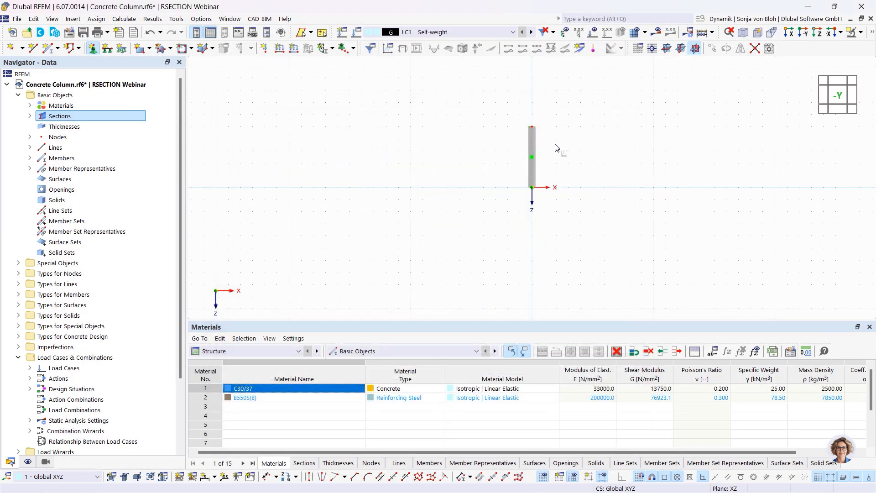
{"action": "key", "text": "Escape"}
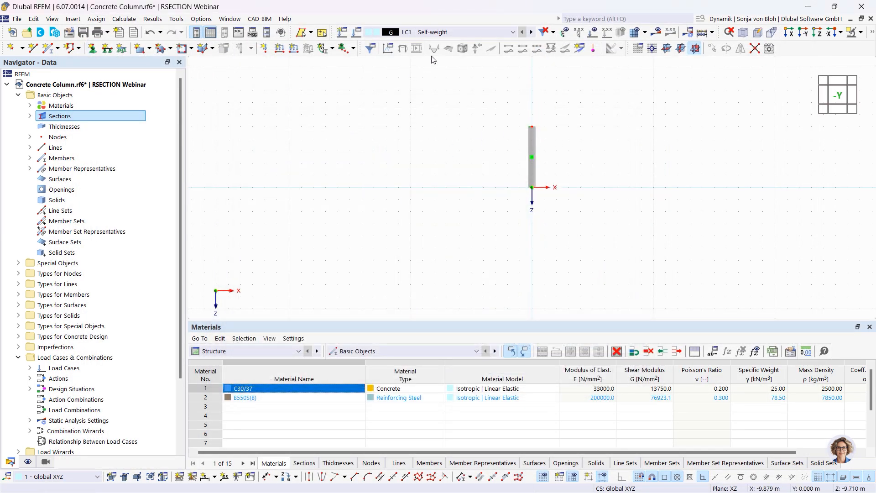
- Apply an 800 kN nodal force in the global Z direction to the column's head node in load case LC1
{"action": "left_click", "coordinate": [263, 49]}
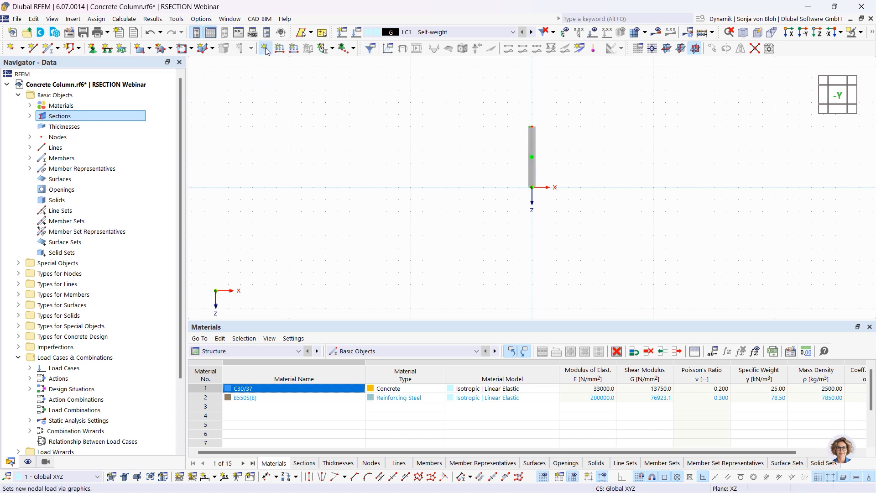
{"action": "double_click", "coordinate": [326, 145]}
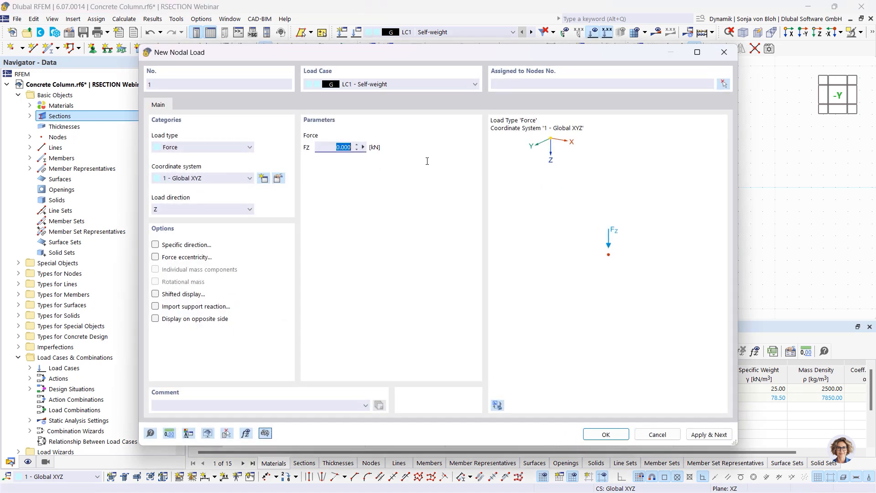
{"action": "type", "text": "8"}
{"action": "left_click", "coordinate": [606, 433]}
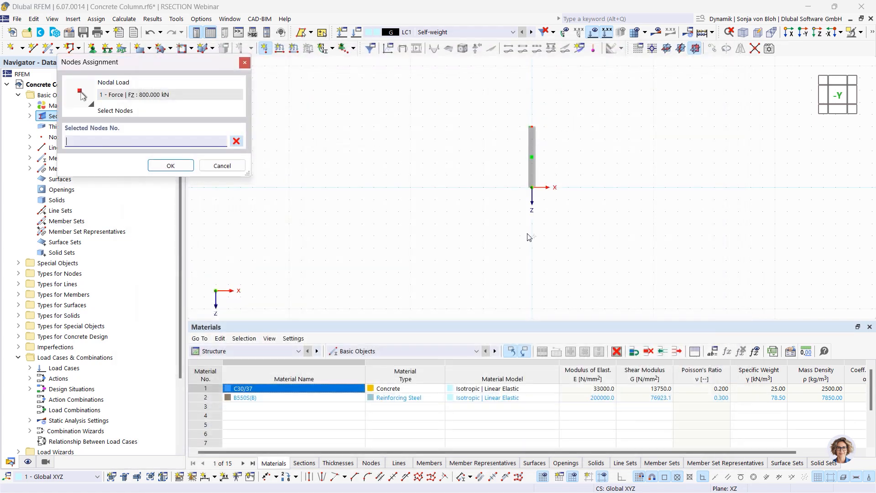
{"action": "left_click", "coordinate": [530, 128]}
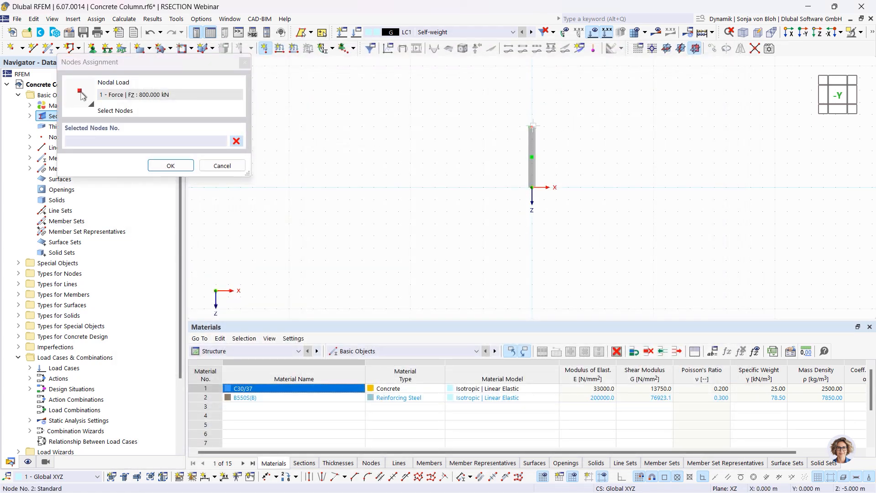
{"action": "left_click", "coordinate": [163, 165]}
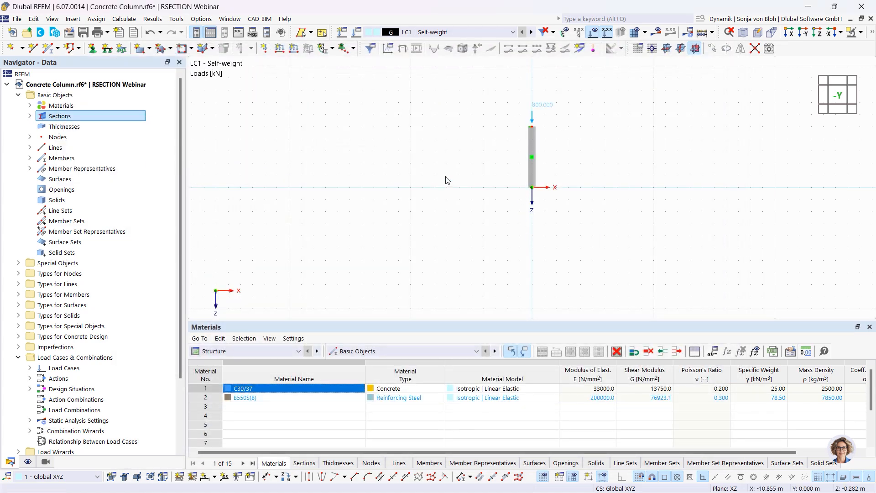
- Review the column member's properties and the section entries in the Concrete Design input data
{"action": "double_click", "coordinate": [533, 144]}
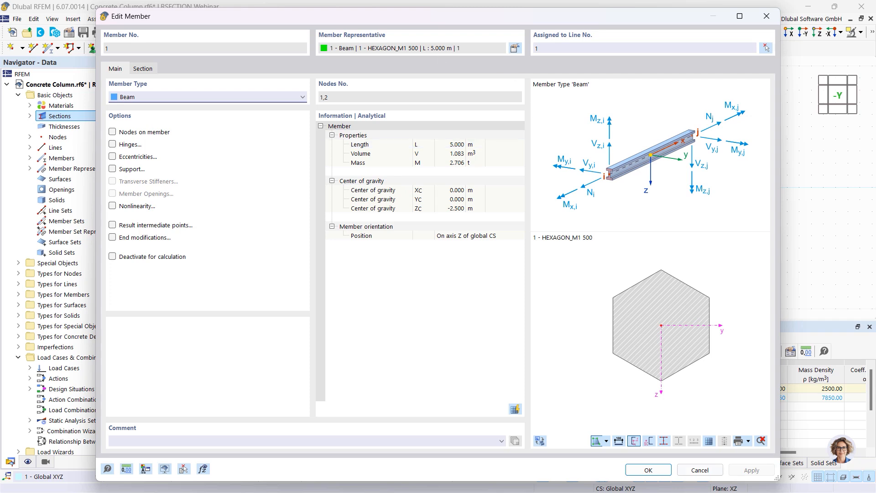
{"action": "left_click", "coordinate": [647, 470]}
{"action": "left_click", "coordinate": [299, 351]}
{"action": "left_click", "coordinate": [246, 409]}
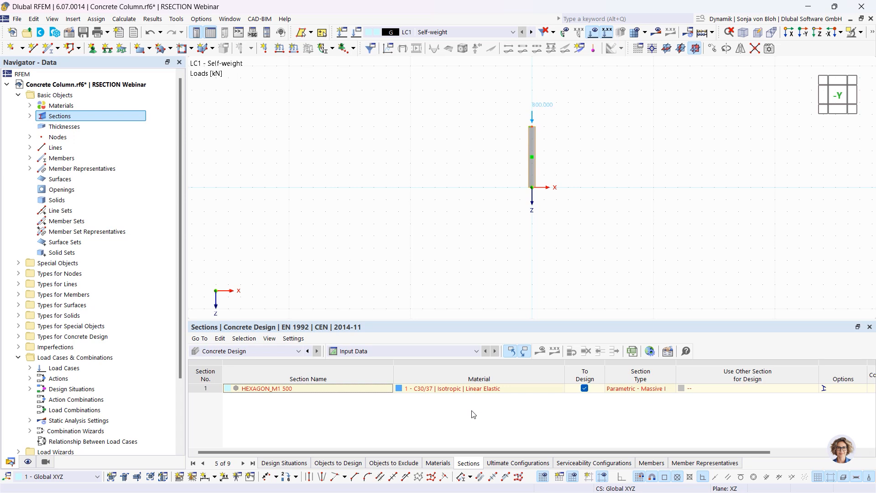
- Open the HEXAGON_M1 500 section in RSECTION for adding reinforcement
{"action": "left_click", "coordinate": [29, 116]}
{"action": "double_click", "coordinate": [85, 127]}
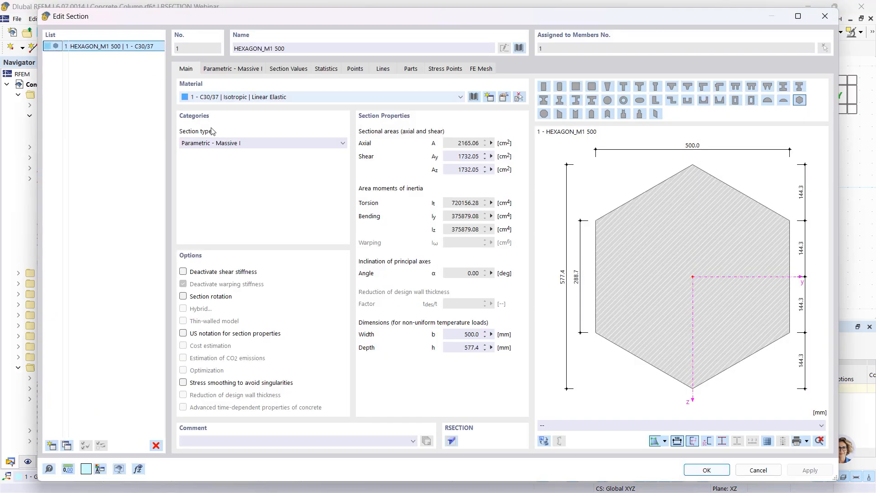
{"action": "left_click", "coordinate": [452, 441]}
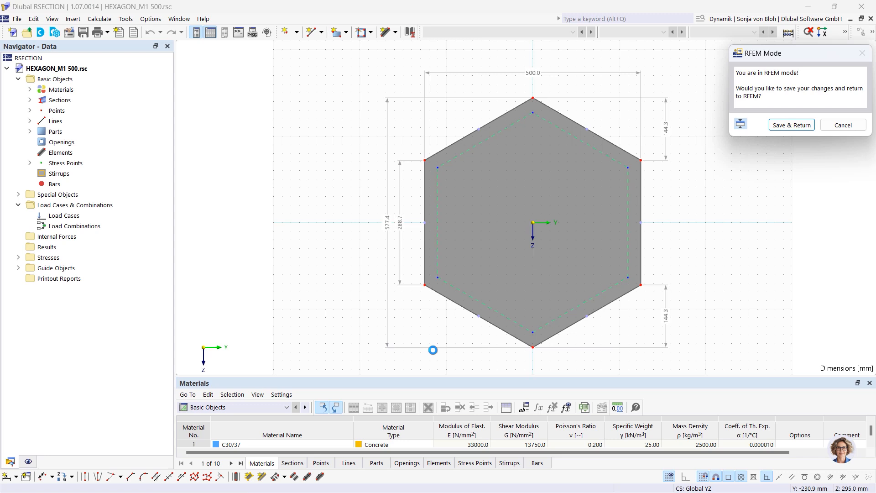
- Check the section model's base data for the concrete reinforcement option and the default cover and numbering settings
{"action": "right_click", "coordinate": [73, 79]}
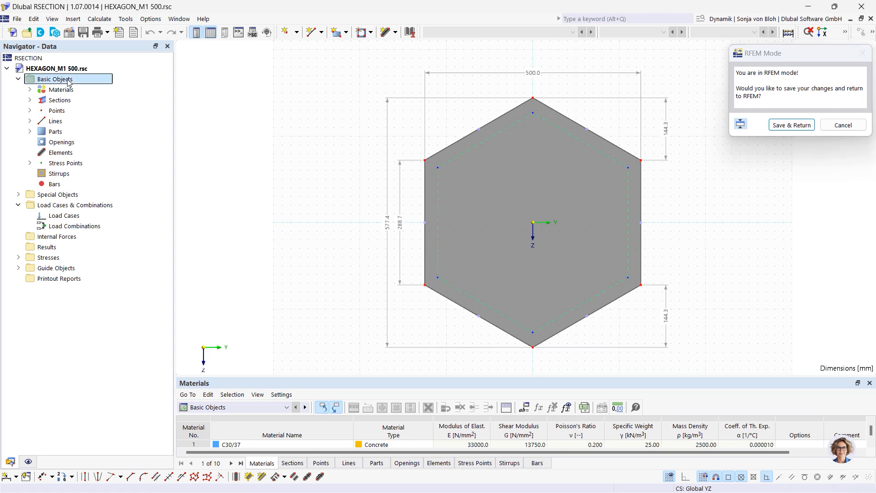
{"action": "left_click", "coordinate": [98, 93]}
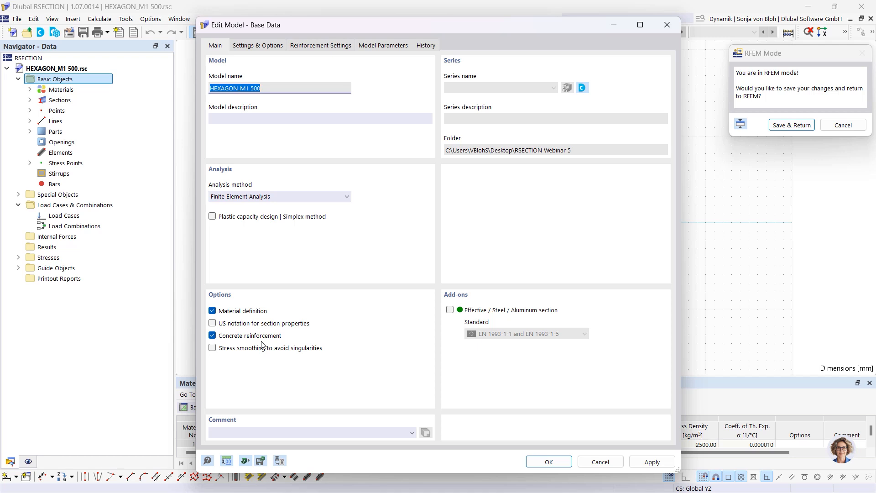
{"action": "left_click", "coordinate": [337, 46]}
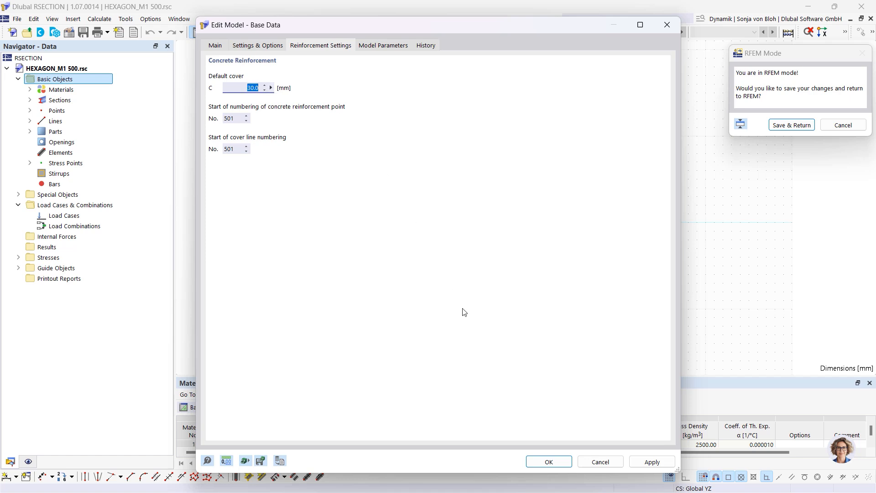
{"action": "left_click", "coordinate": [543, 462]}
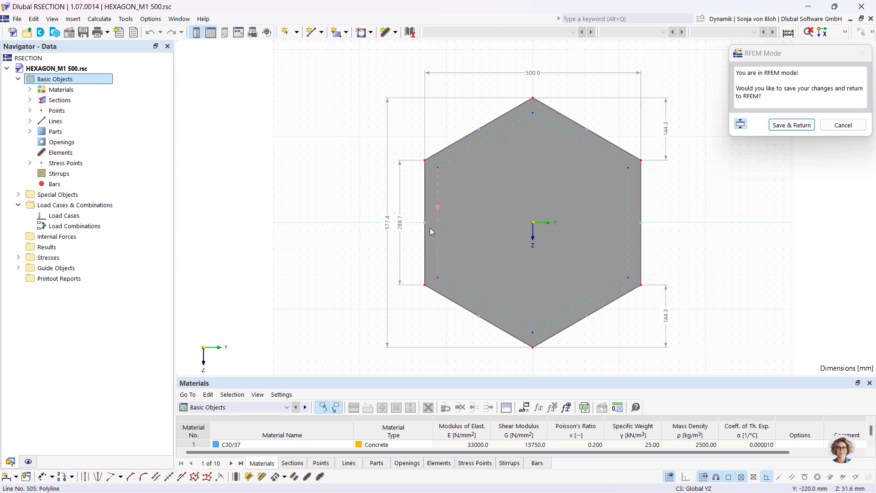
- Create an 8 mm B550S(B) stirrup through the six cover points, starting and closing at the hexagon's top point 504
{"action": "mouse_move", "coordinate": [438, 170]}
{"action": "right_click", "coordinate": [70, 173]}
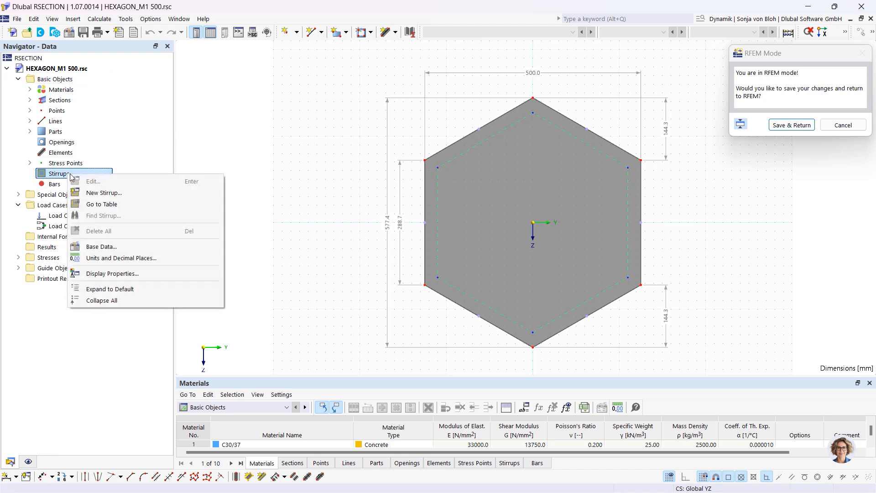
{"action": "left_click", "coordinate": [106, 194]}
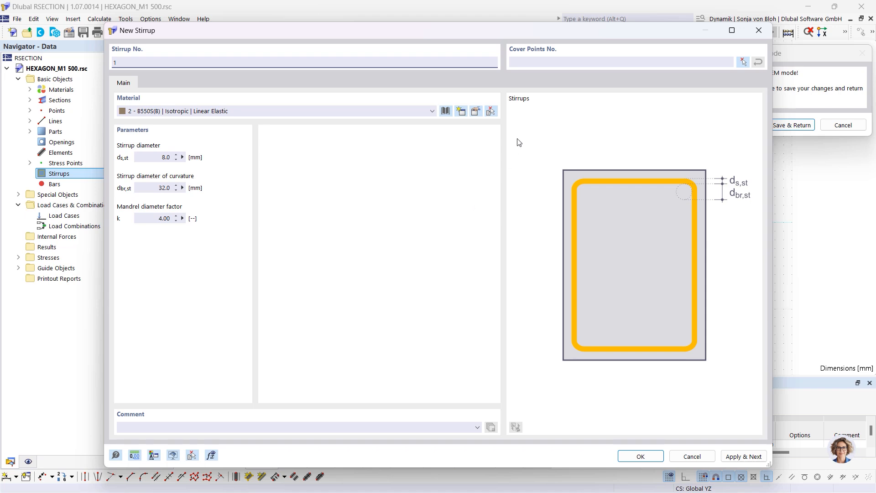
{"action": "left_click", "coordinate": [742, 61]}
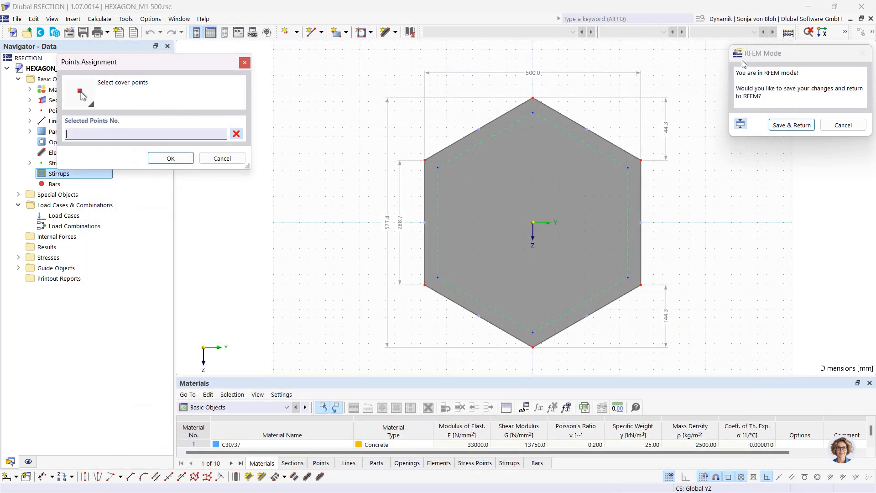
{"action": "left_click", "coordinate": [532, 111]}
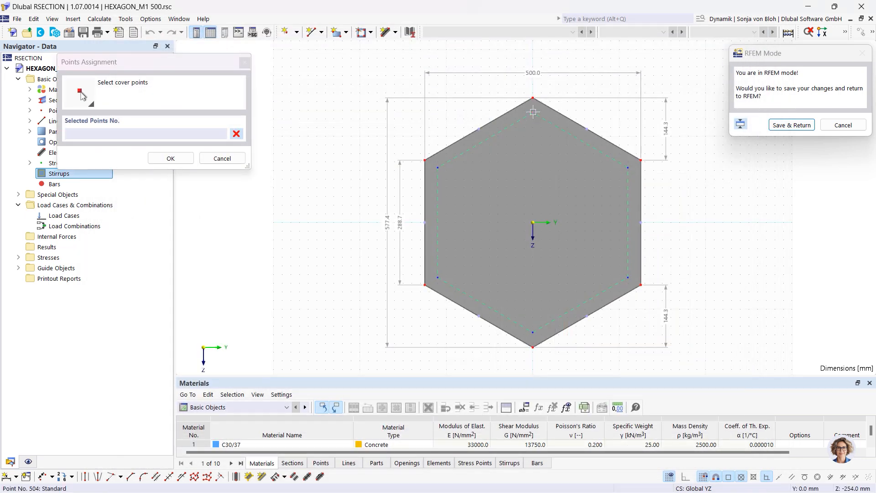
{"action": "left_click", "coordinate": [628, 168]}
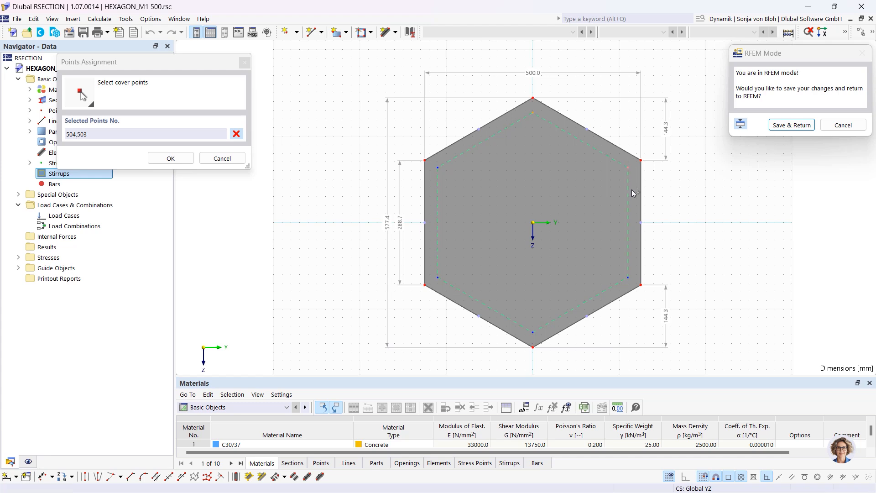
{"action": "left_click", "coordinate": [629, 278]}
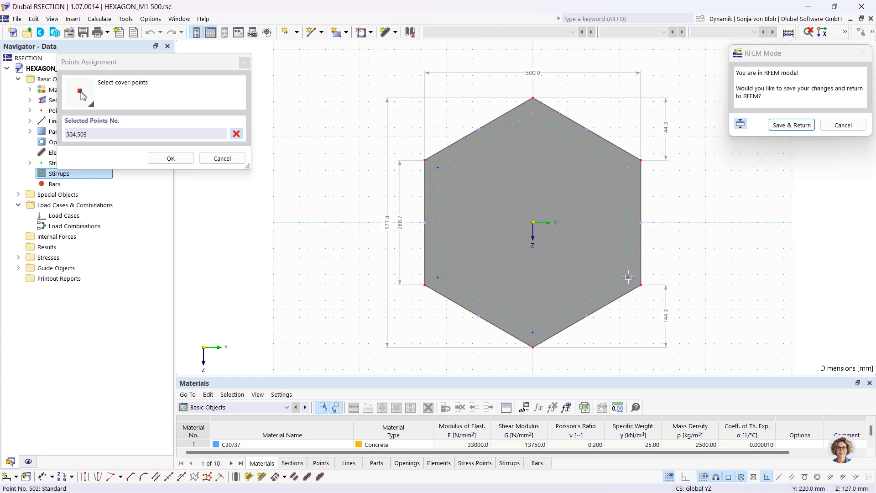
{"action": "left_click", "coordinate": [532, 332]}
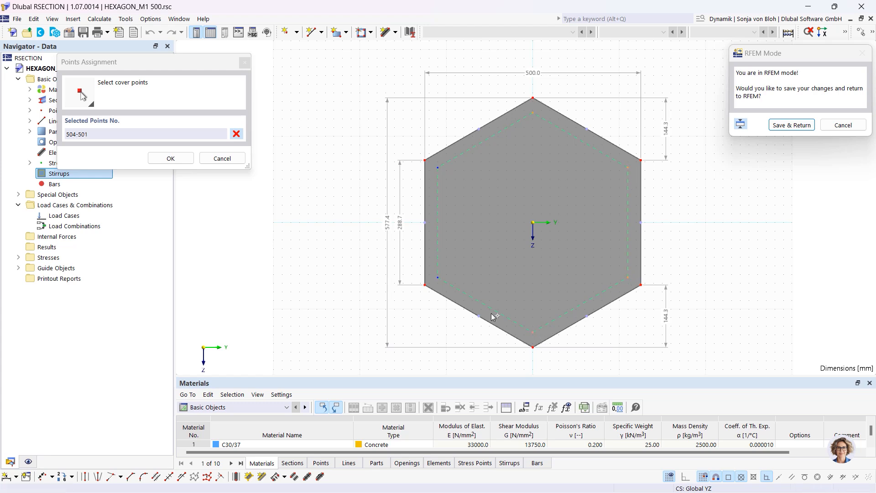
{"action": "left_click", "coordinate": [437, 277]}
{"action": "left_click", "coordinate": [437, 167]}
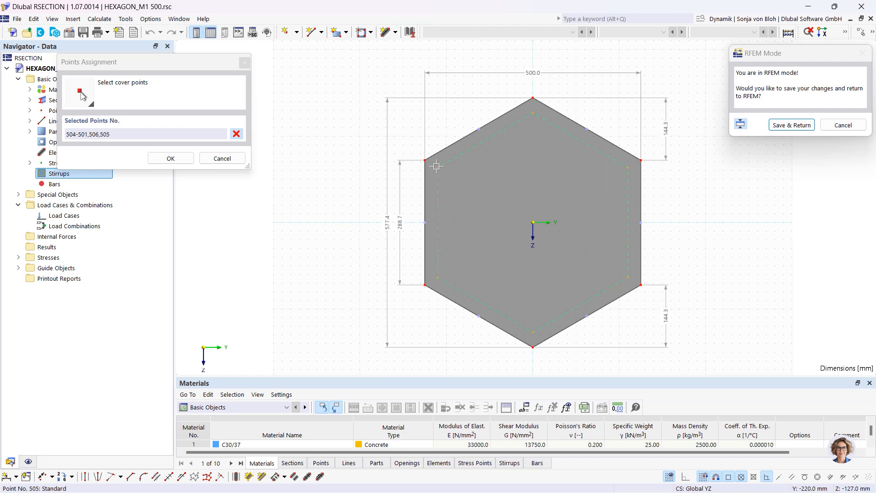
{"action": "left_click", "coordinate": [532, 113]}
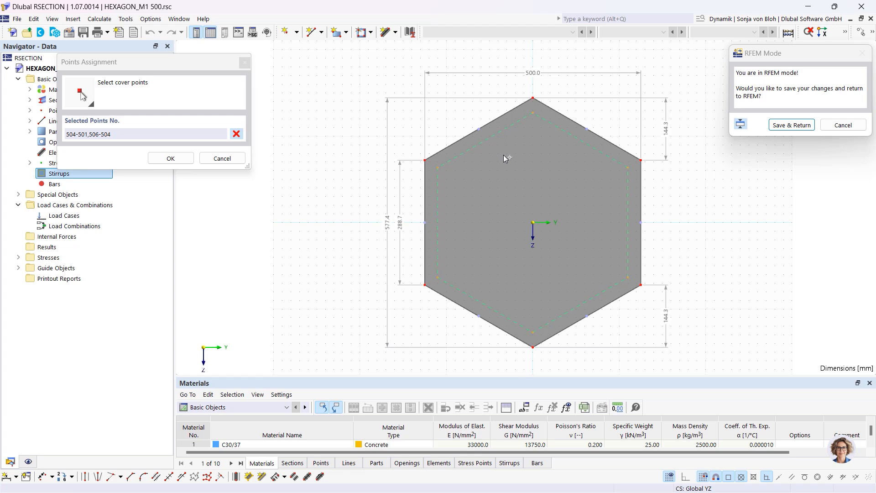
{"action": "left_click", "coordinate": [181, 158]}
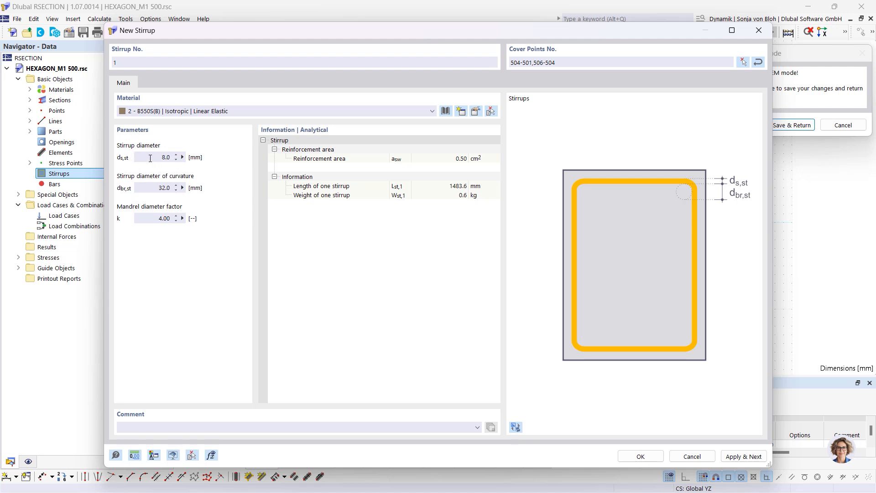
{"action": "left_click", "coordinate": [151, 158]}
{"action": "left_click", "coordinate": [638, 453]}
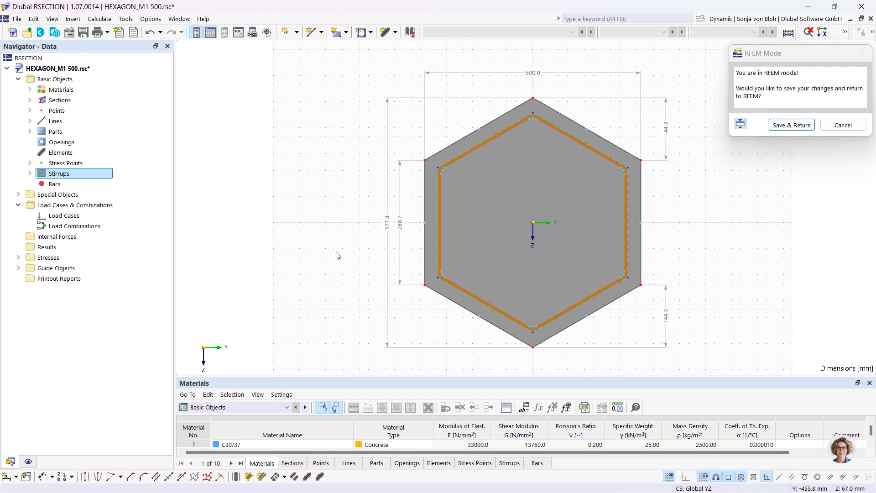
- Start a new reinforcement bar with definition type Single | Point in Reinforcement Layer 1
{"action": "right_click", "coordinate": [60, 185]}
{"action": "left_click", "coordinate": [91, 203]}
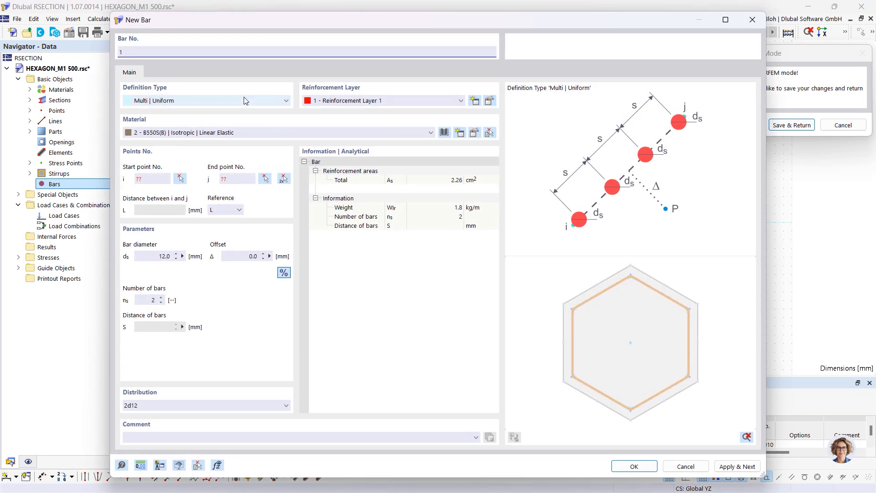
{"action": "left_click", "coordinate": [282, 101]}
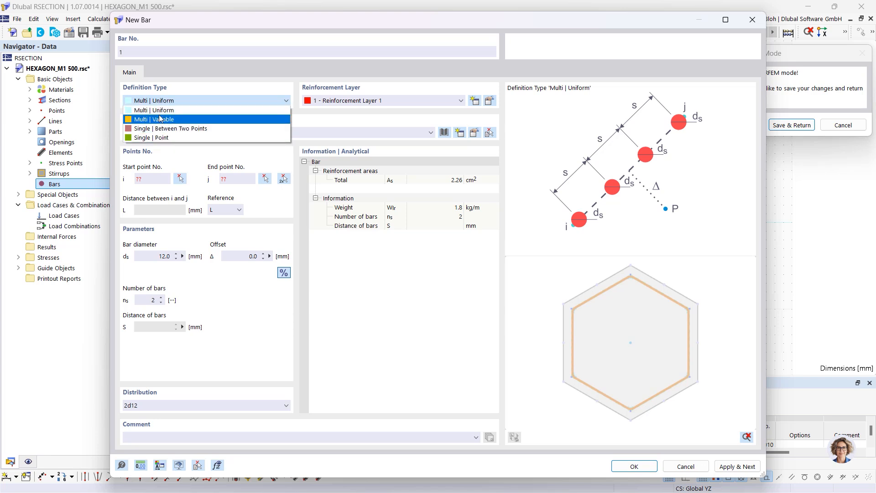
{"action": "left_click", "coordinate": [147, 138]}
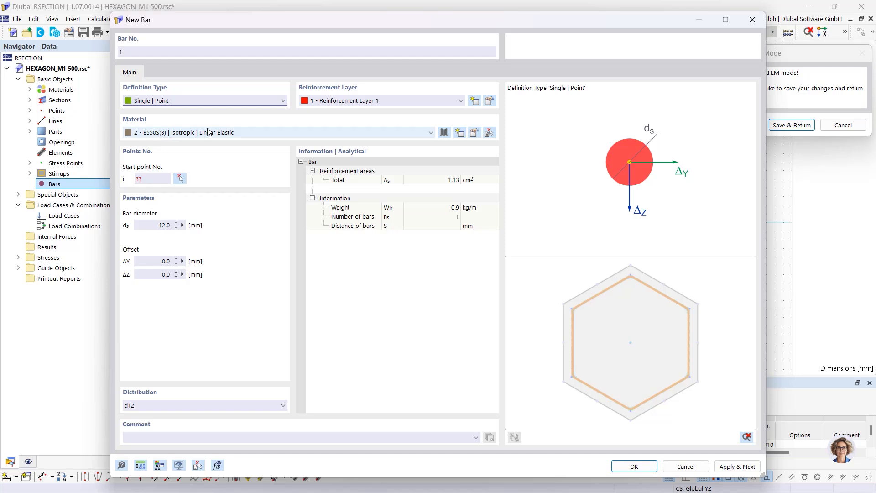
{"action": "left_click", "coordinate": [382, 100]}
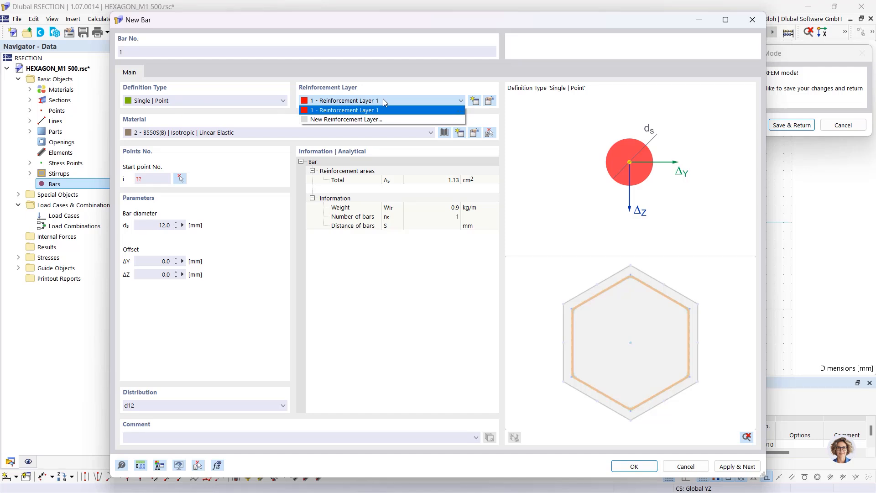
{"action": "left_click", "coordinate": [346, 112]}
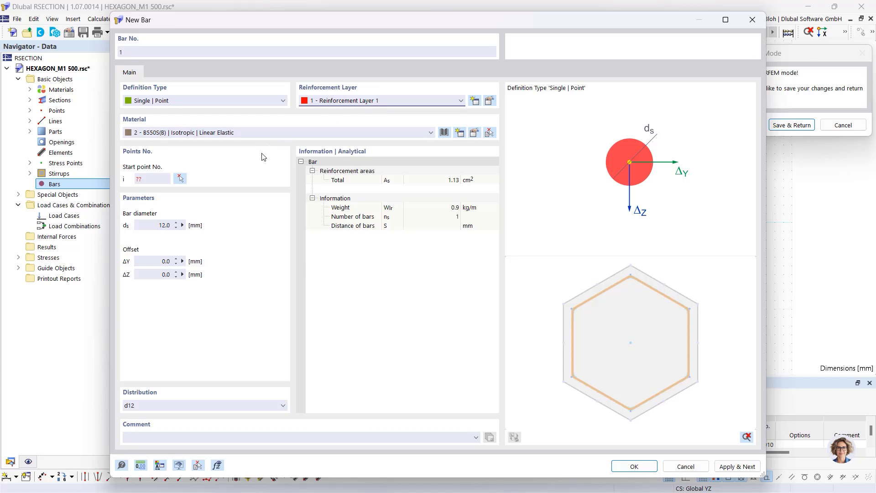
- Set the bar diameter to 16 mm and place the bar at point 524 inside the stirrup's upper-left corner
{"action": "left_click", "coordinate": [154, 226]}
{"action": "left_click", "coordinate": [180, 179]}
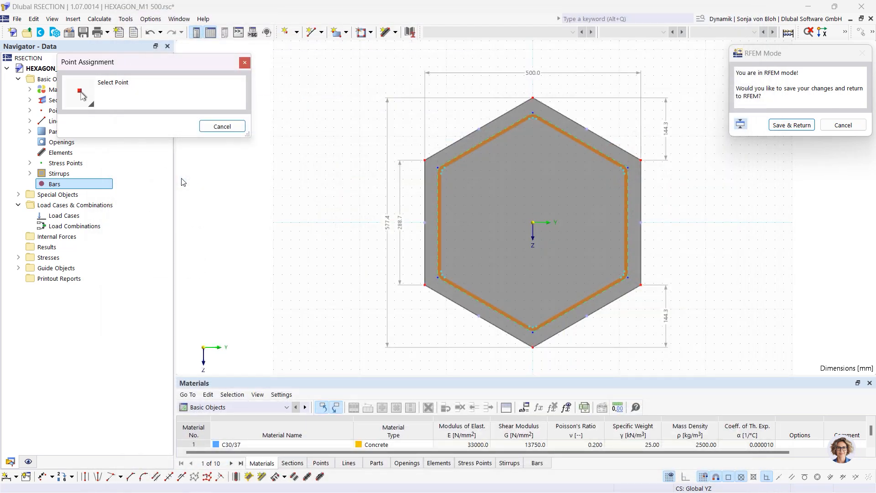
{"action": "scroll", "coordinate": [437, 170], "scroll_direction": "up", "scroll_amount": 5}
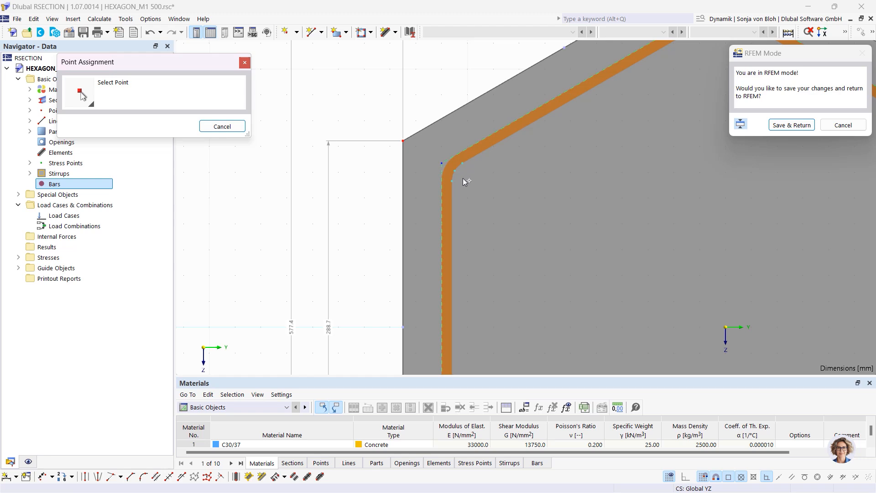
{"action": "left_click", "coordinate": [455, 171]}
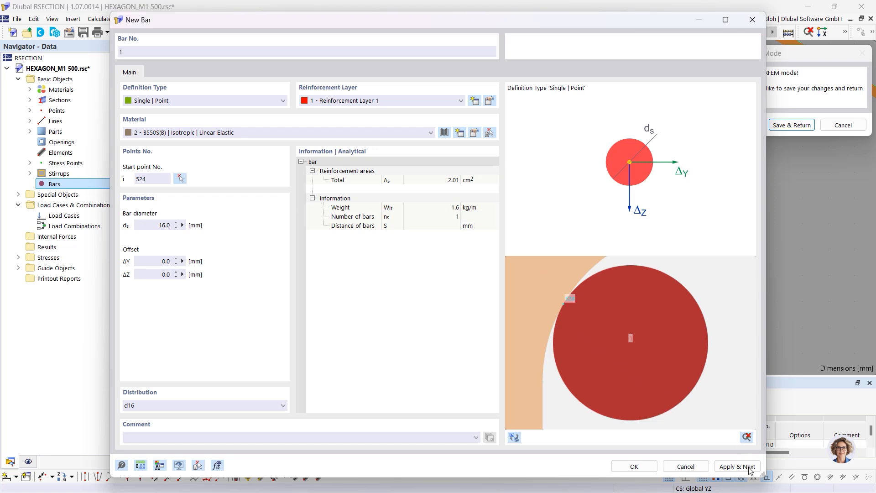
{"action": "left_click", "coordinate": [749, 467]}
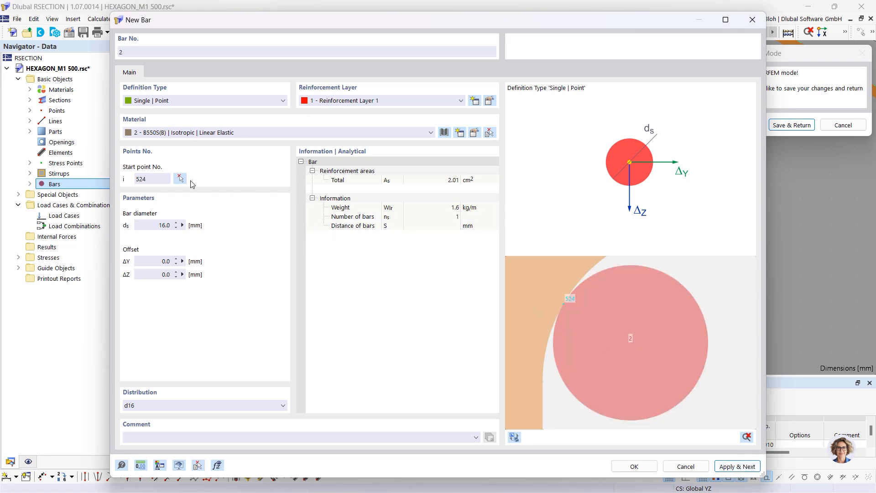
- Place single 16 mm bars at point 509 inside the stirrup's top corner and point 512 inside its upper-right corner
{"action": "left_click", "coordinate": [181, 178]}
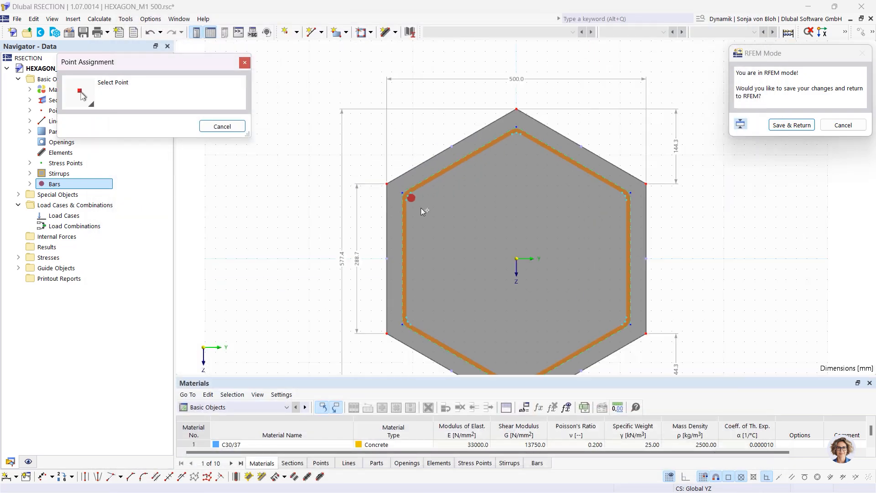
{"action": "scroll", "coordinate": [516, 146], "scroll_direction": "up", "scroll_amount": 2}
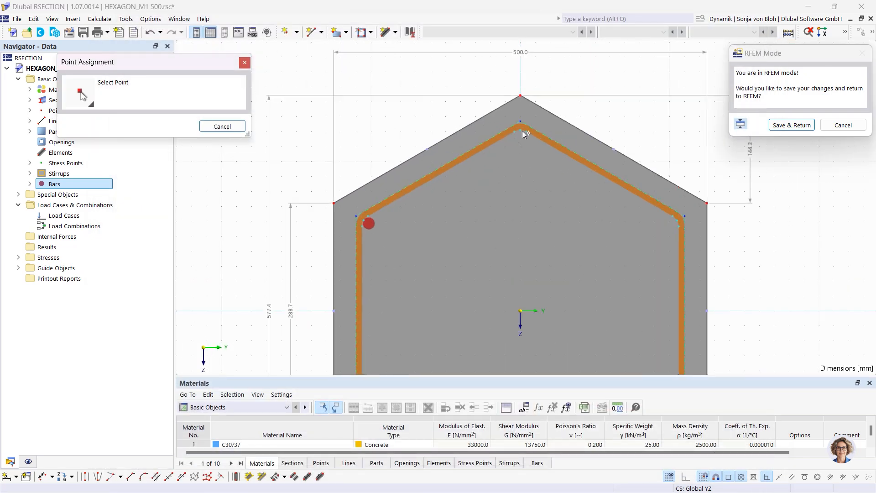
{"action": "left_click", "coordinate": [522, 130]}
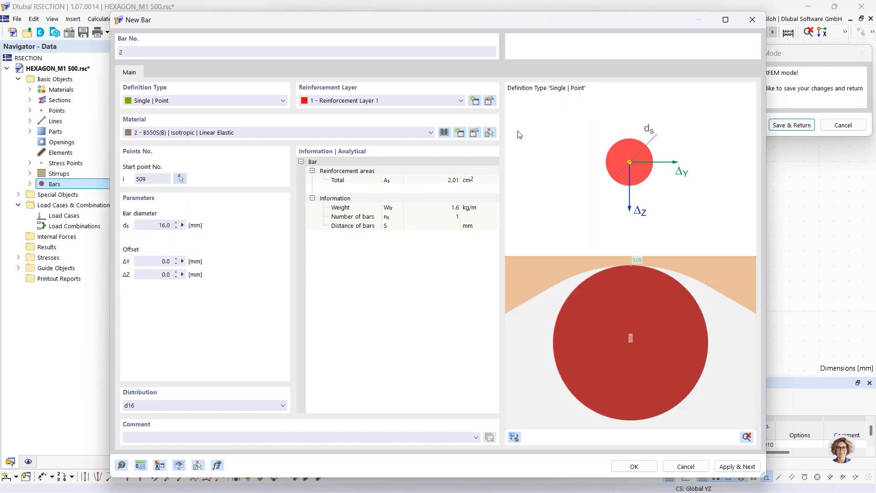
{"action": "left_click", "coordinate": [729, 465]}
{"action": "left_click", "coordinate": [180, 178]}
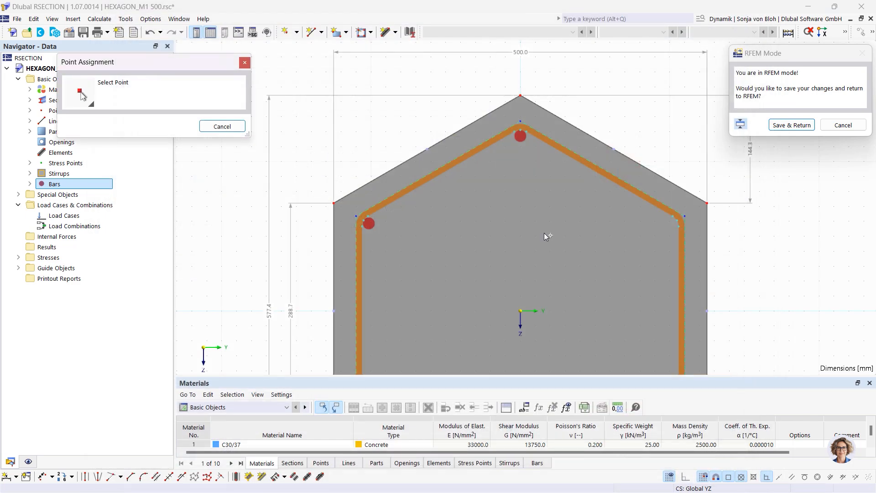
{"action": "left_click", "coordinate": [677, 225]}
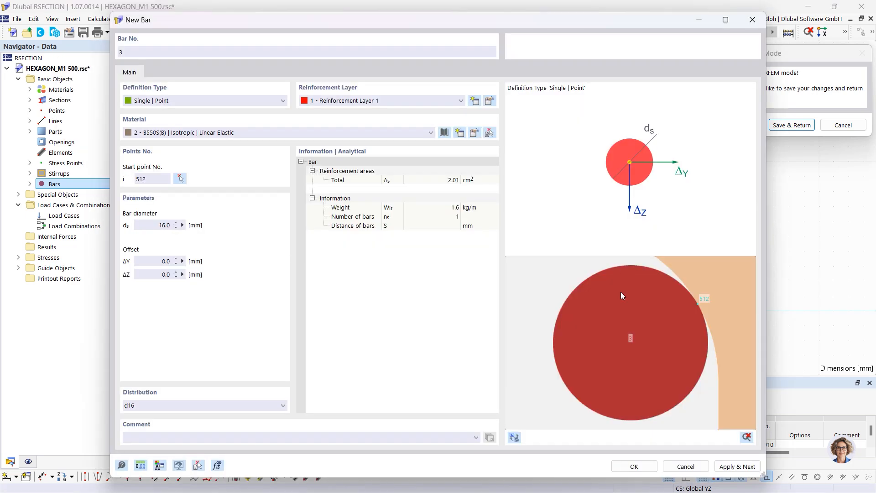
{"action": "left_click", "coordinate": [729, 466]}
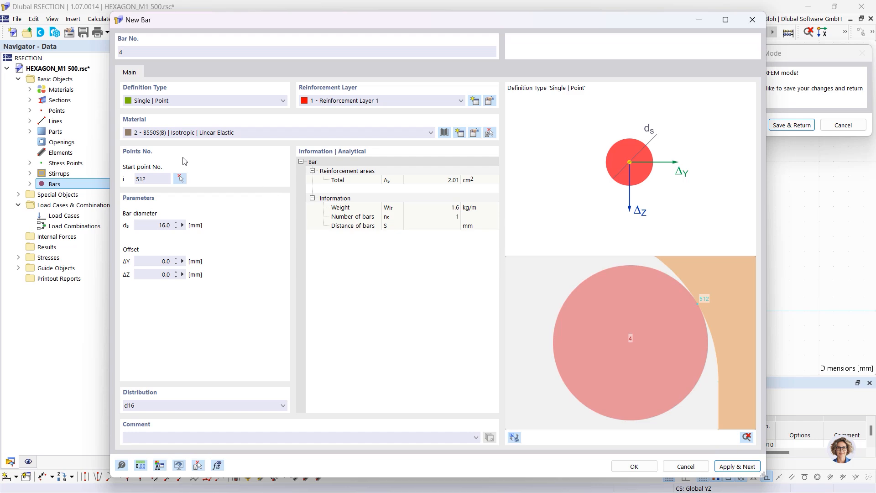
- Place a single 16 mm bar at point 515 inside the stirrup's lower-right corner
{"action": "left_click", "coordinate": [181, 178]}
{"action": "scroll", "coordinate": [522, 273], "scroll_direction": "down", "scroll_amount": 3}
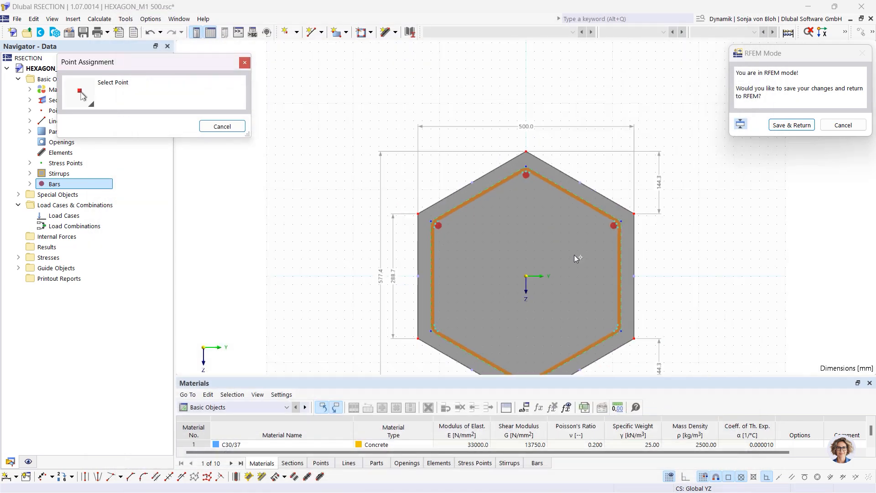
{"action": "scroll", "coordinate": [527, 311], "scroll_direction": "up", "scroll_amount": 1}
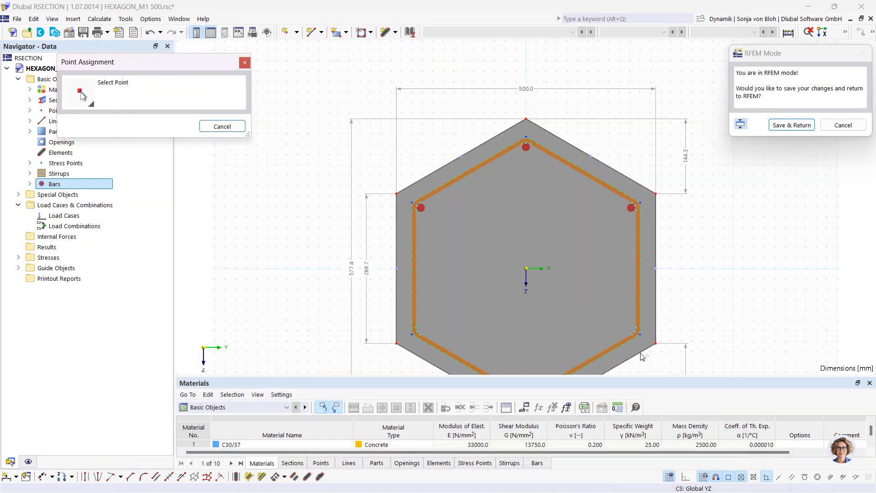
{"action": "left_click", "coordinate": [637, 330]}
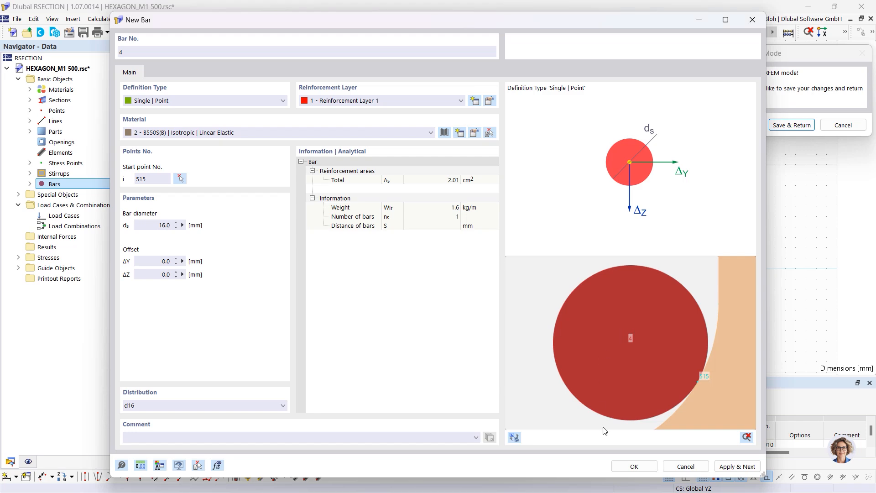
{"action": "left_click", "coordinate": [735, 469]}
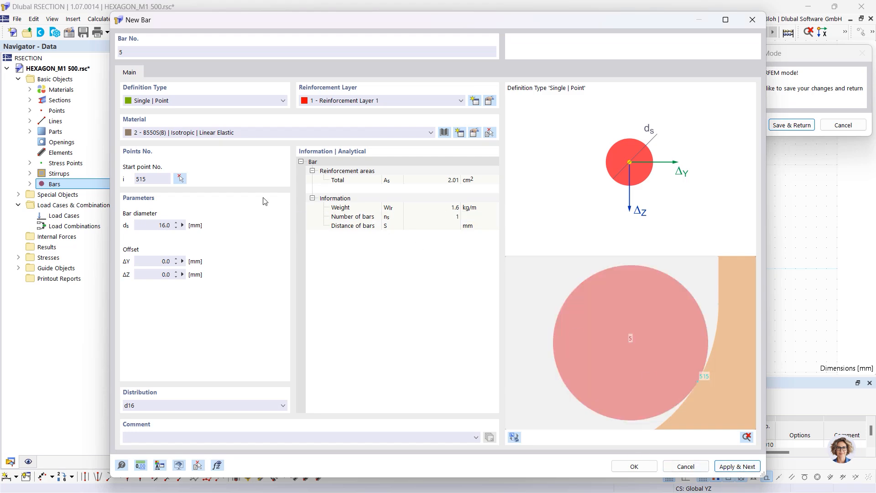
- Place single 16 mm bars at point 518 inside the stirrup's bottom corner and point 521 inside its lower-left corner
{"action": "left_click", "coordinate": [181, 178]}
{"action": "middle_click_drag", "start_coordinate": [519, 314], "coordinate": [499, 217]}
{"action": "left_click", "coordinate": [508, 301]}
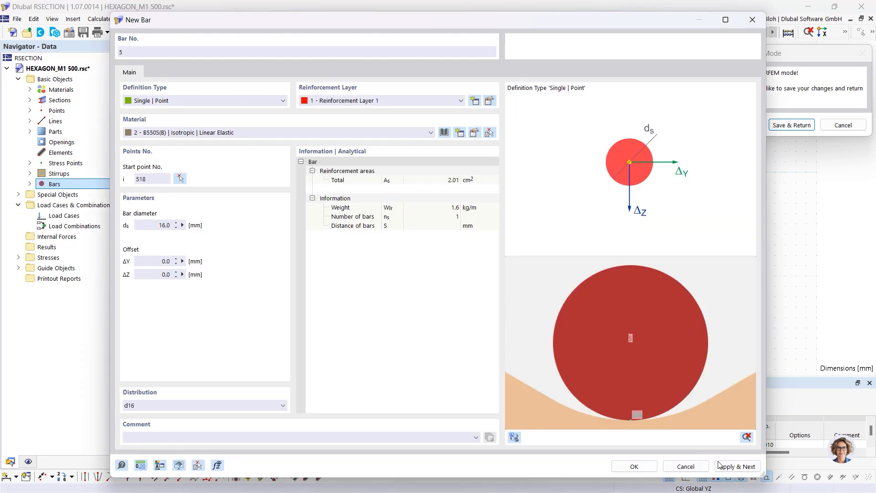
{"action": "left_click", "coordinate": [734, 466]}
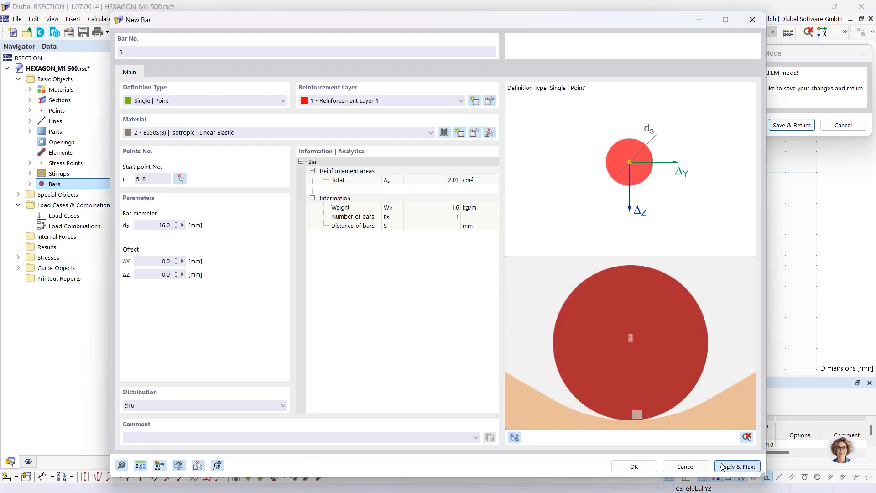
{"action": "left_click", "coordinate": [185, 177]}
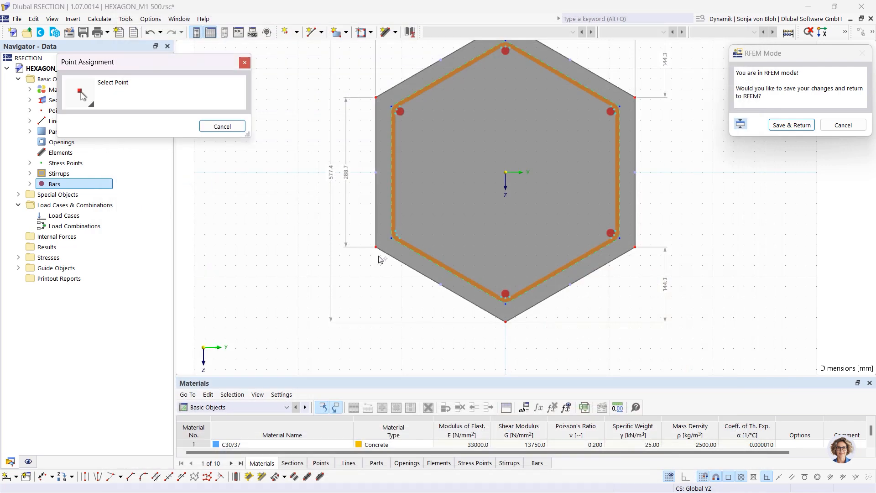
{"action": "left_click", "coordinate": [395, 236]}
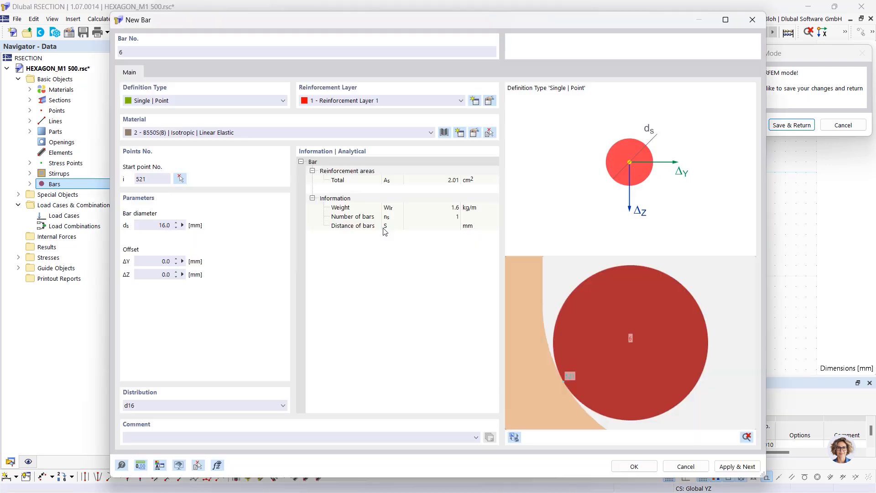
{"action": "left_click", "coordinate": [732, 467]}
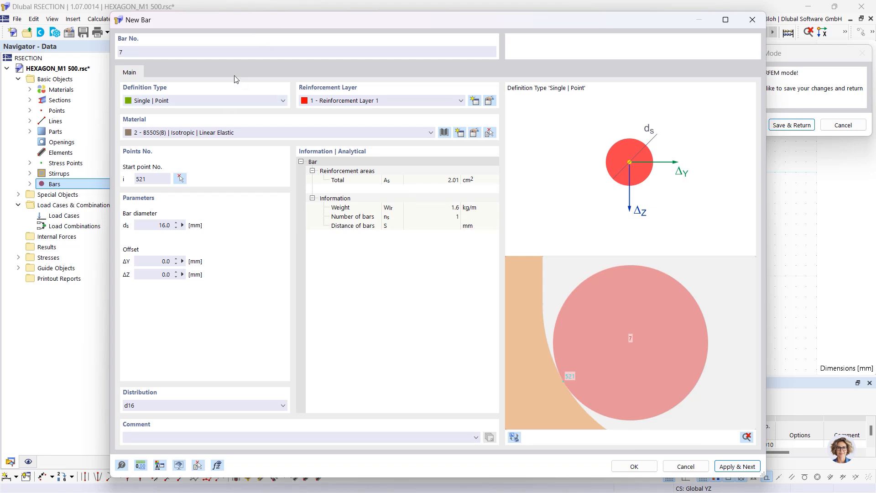
- Define the new bar as Multi | Variable with two bars, setting axial distances Sn to 75 mm and Si to 75.4 mm
{"action": "left_click", "coordinate": [210, 103]}
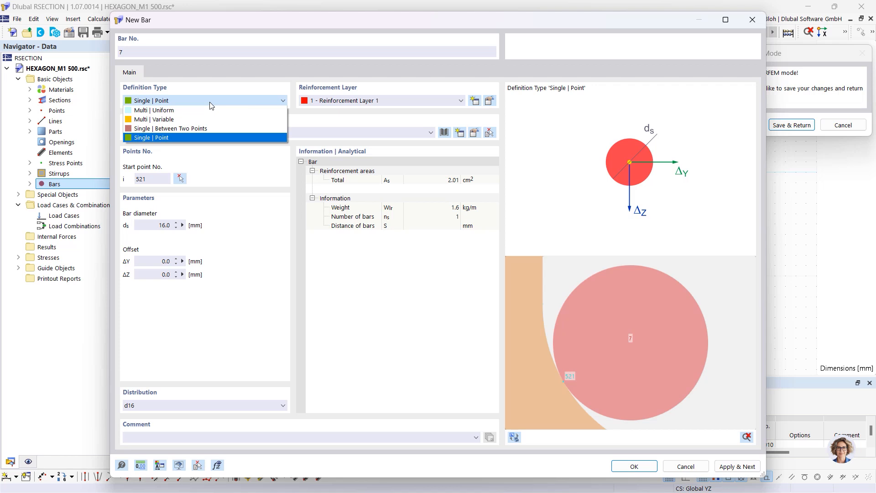
{"action": "left_click", "coordinate": [185, 120]}
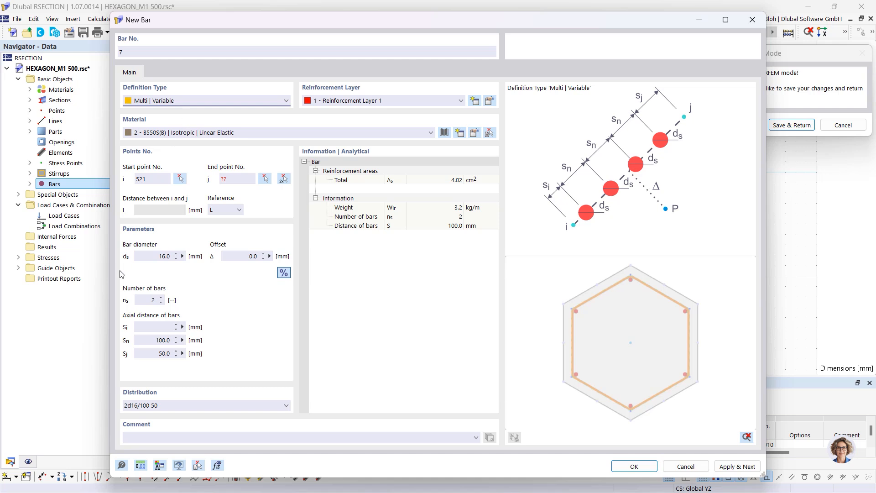
{"action": "double_click", "coordinate": [152, 300]}
{"action": "left_click", "coordinate": [180, 342]}
{"action": "type", "text": "75"}
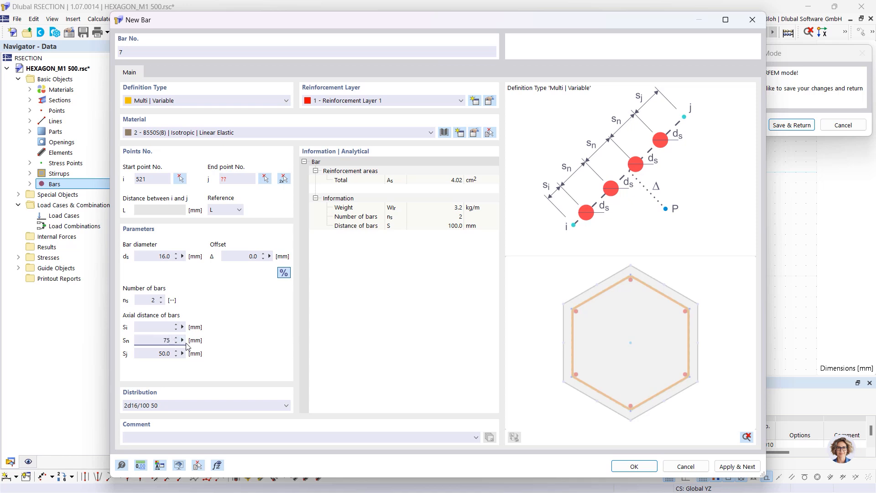
{"action": "left_click", "coordinate": [158, 325]}
{"action": "type", "text": "75.4"}
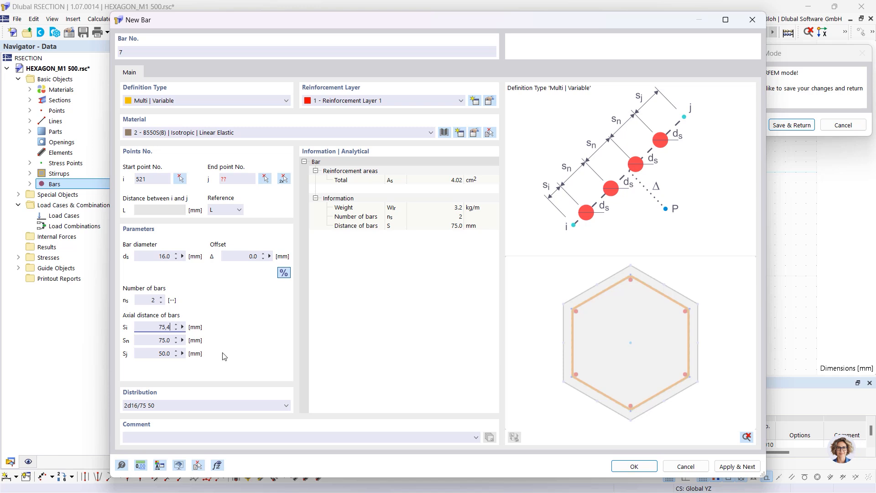
{"action": "key", "text": "Return"}
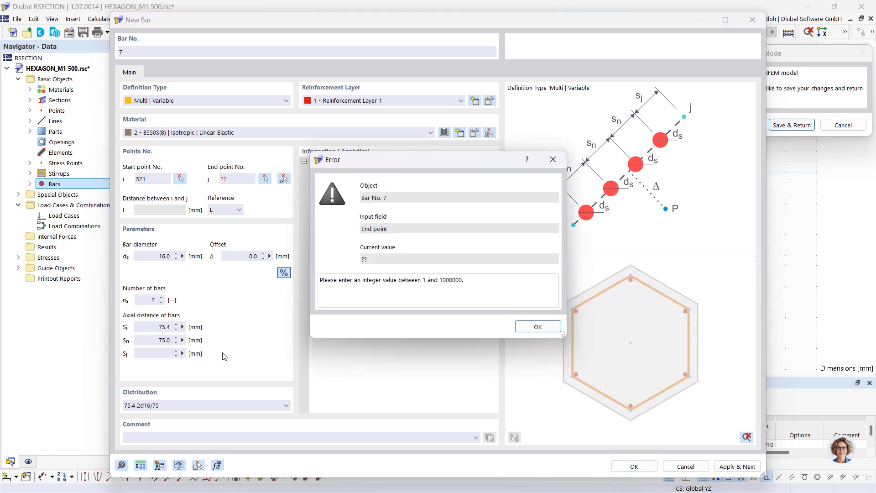
{"action": "left_click", "coordinate": [524, 330]}
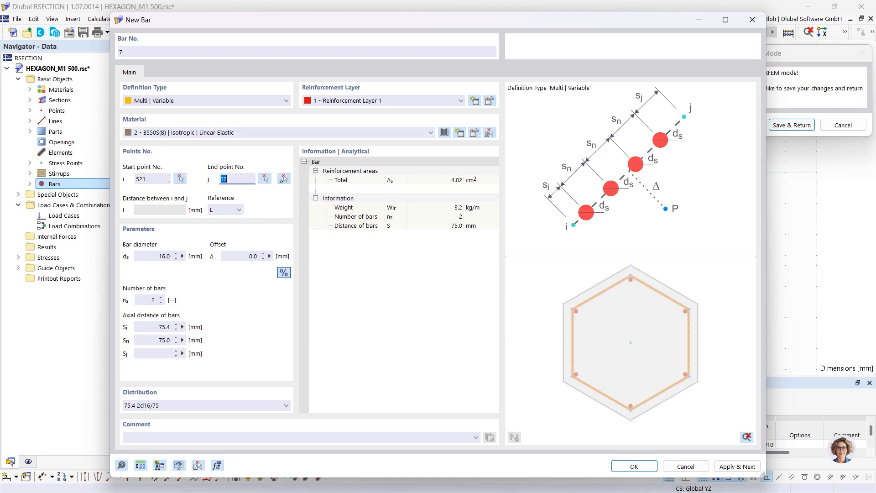
- Place the two-bar row along the stirrup's upper-left side from start point 525 to end point 508
{"action": "left_click", "coordinate": [284, 179]}
{"action": "scroll", "coordinate": [399, 111], "scroll_direction": "up", "scroll_amount": 5}
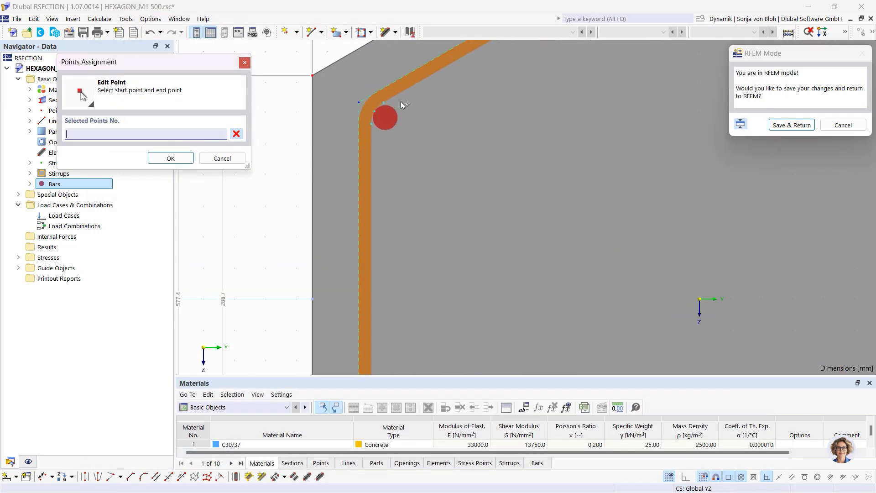
{"action": "left_click", "coordinate": [383, 102]}
{"action": "scroll", "coordinate": [377, 132], "scroll_direction": "down", "scroll_amount": 5}
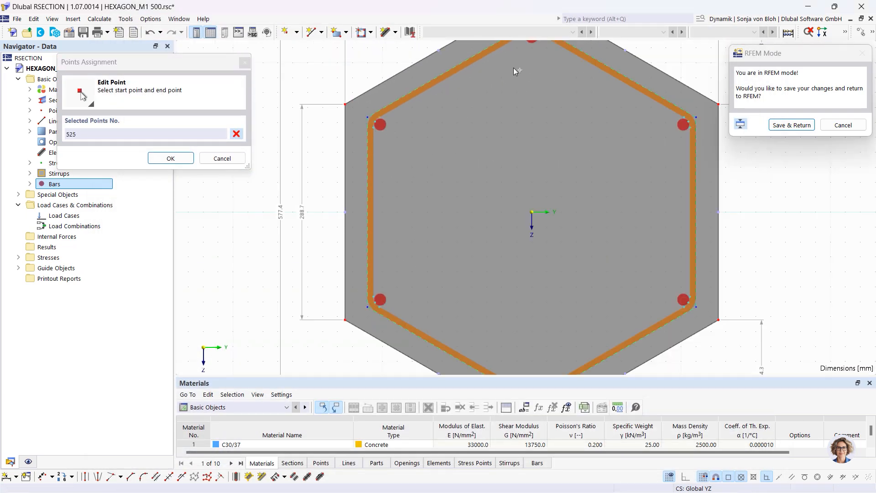
{"action": "scroll", "coordinate": [513, 67], "scroll_direction": "down", "scroll_amount": 2}
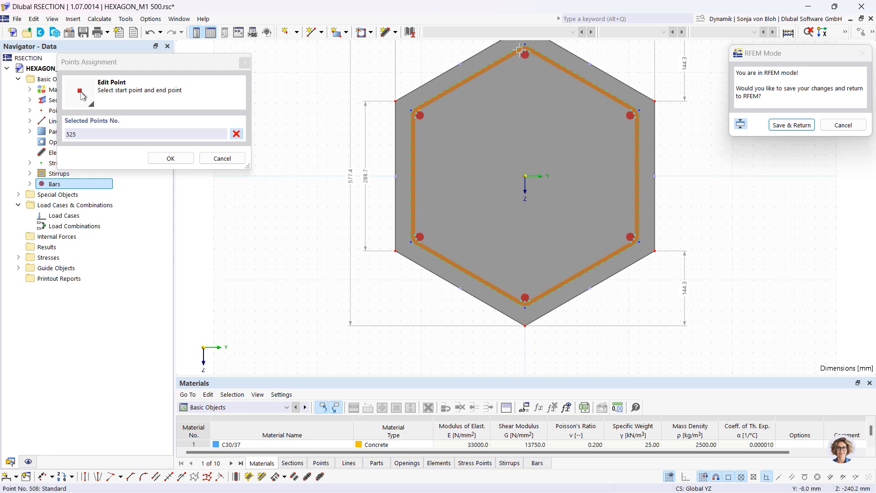
{"action": "left_click", "coordinate": [520, 50]}
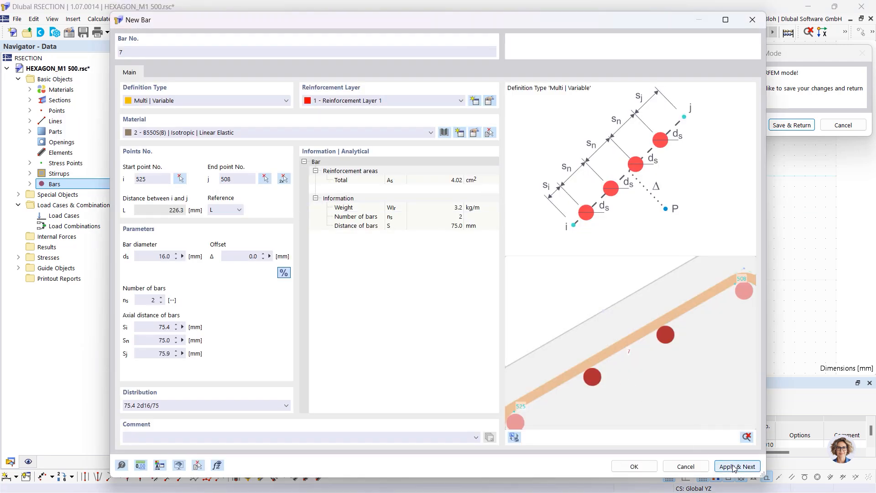
- Add two-bar rows along the stirrup's upper-right side between points 510 and 511 and its right side between points 513 and 514
{"action": "left_click", "coordinate": [284, 178]}
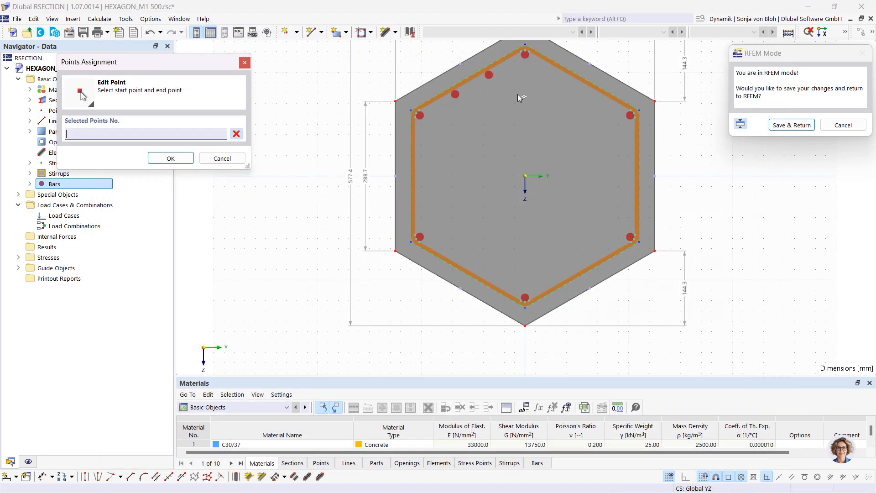
{"action": "left_click", "coordinate": [525, 57]}
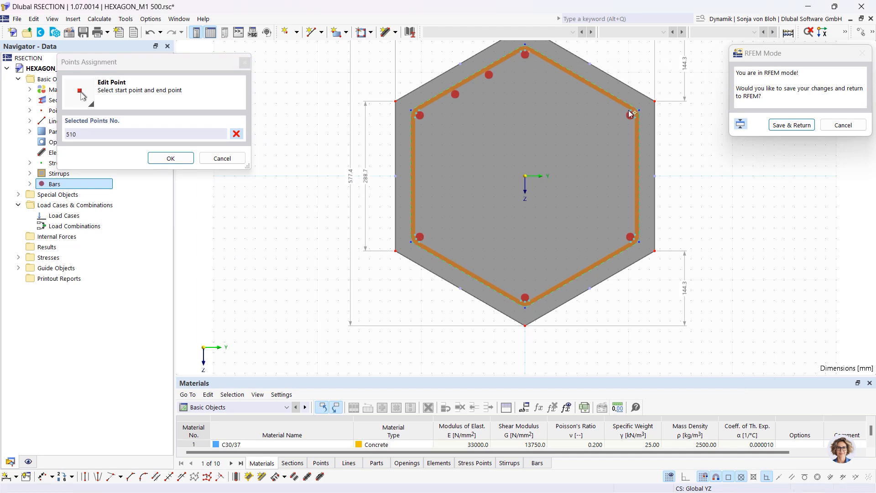
{"action": "left_click", "coordinate": [631, 109]}
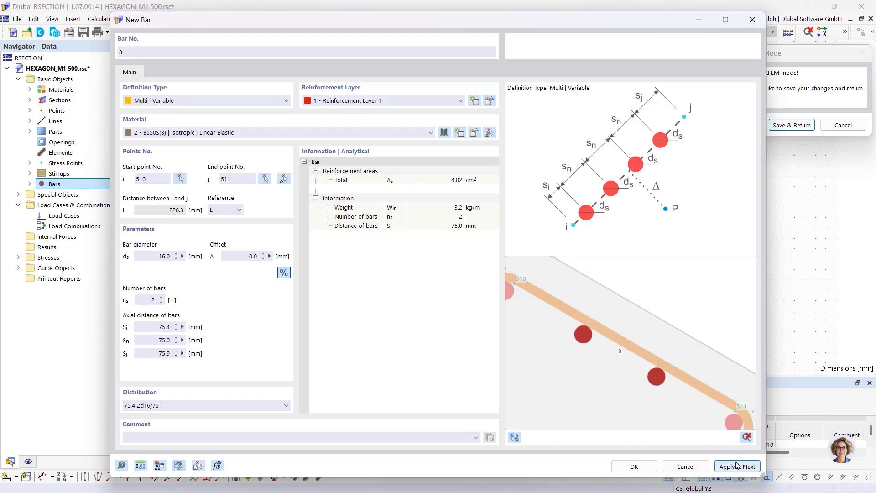
{"action": "left_click", "coordinate": [283, 178]}
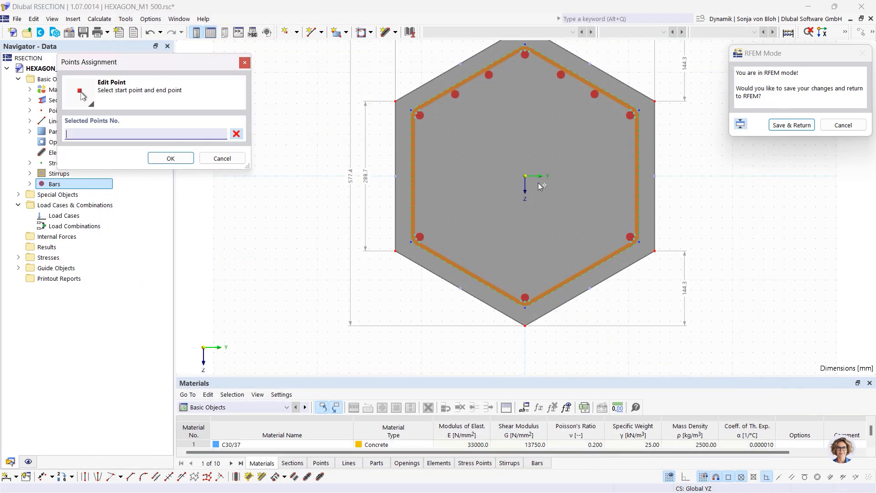
{"action": "left_click", "coordinate": [638, 237]}
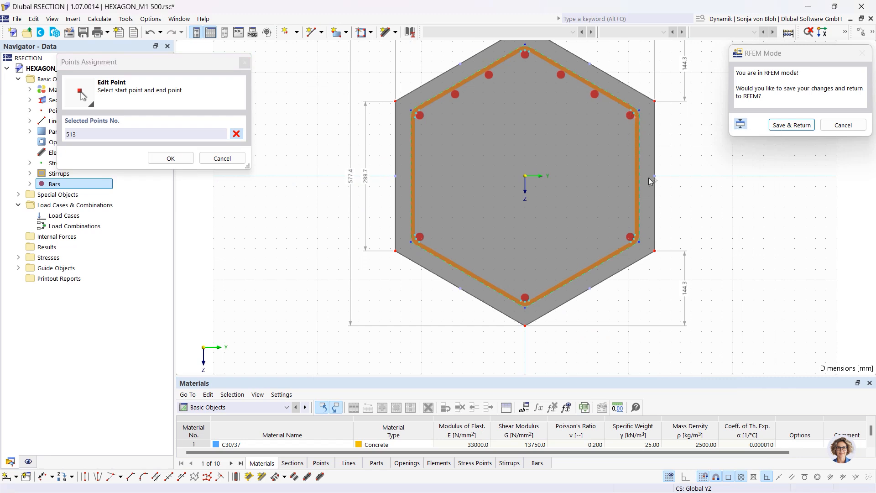
{"action": "left_click", "coordinate": [640, 244]}
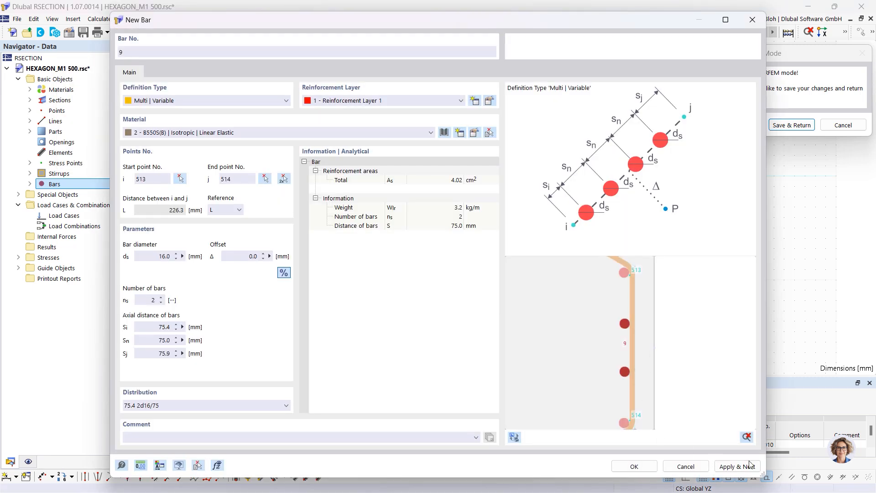
{"action": "left_click", "coordinate": [737, 466]}
- Add a two-bar row along the stirrup's lower-right side from point 516 to point 517
{"action": "left_click", "coordinate": [282, 178]}
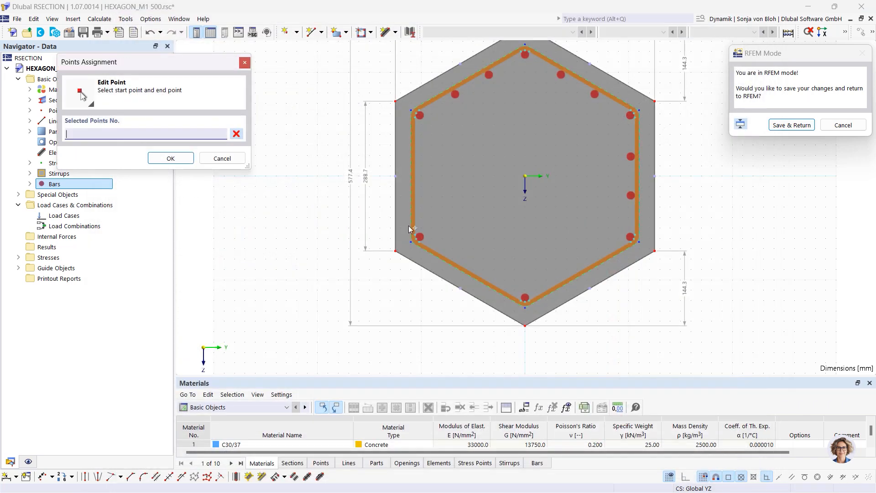
{"action": "left_click", "coordinate": [623, 246]}
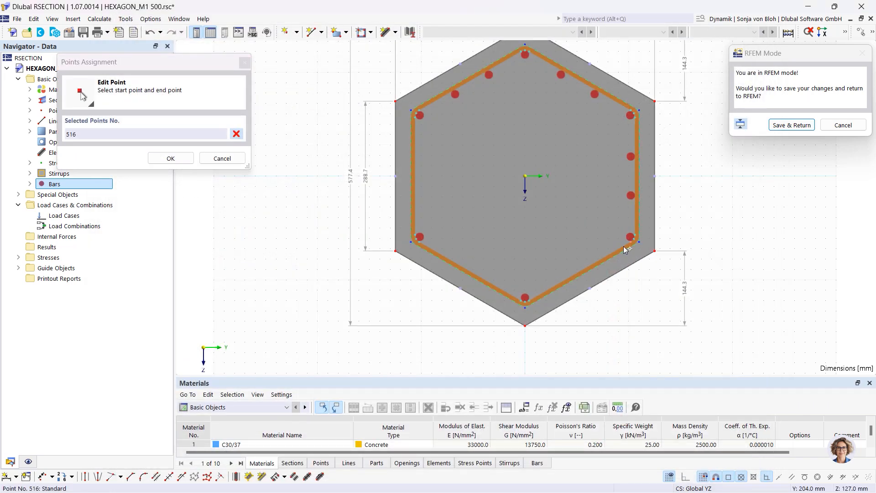
{"action": "left_click", "coordinate": [528, 299]}
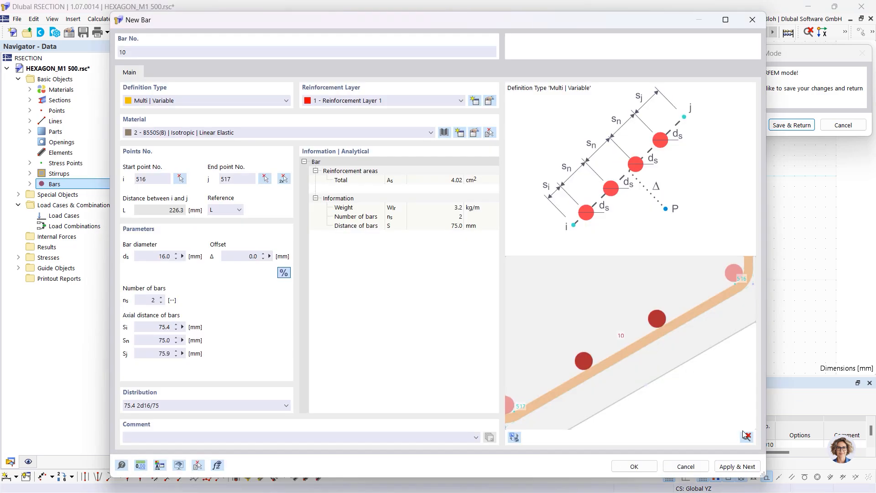
- Add a two-bar row along the stirrup's lower-left side from point 519 to point 520
{"action": "left_click", "coordinate": [284, 179]}
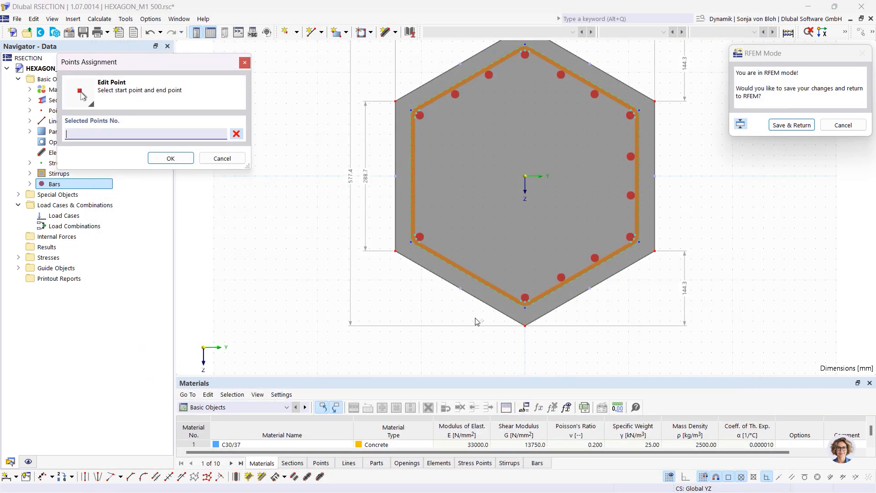
{"action": "left_click", "coordinate": [519, 300]}
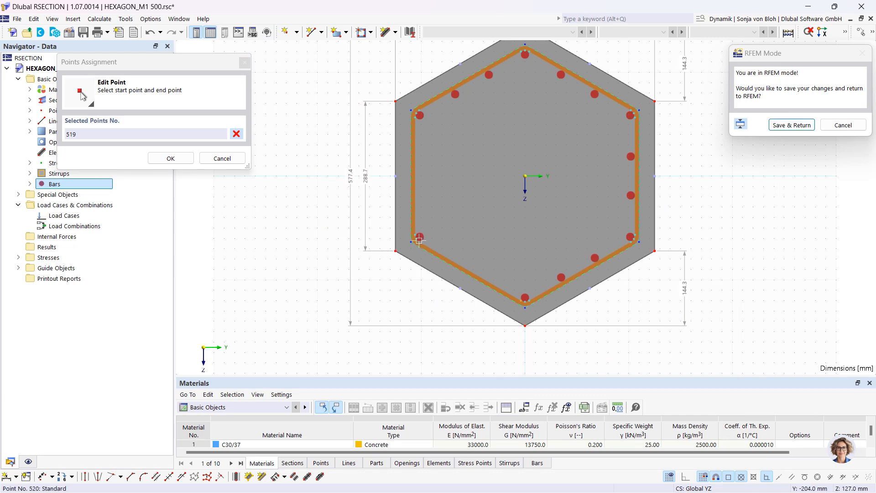
{"action": "left_click", "coordinate": [416, 240]}
{"action": "left_click", "coordinate": [736, 465]}
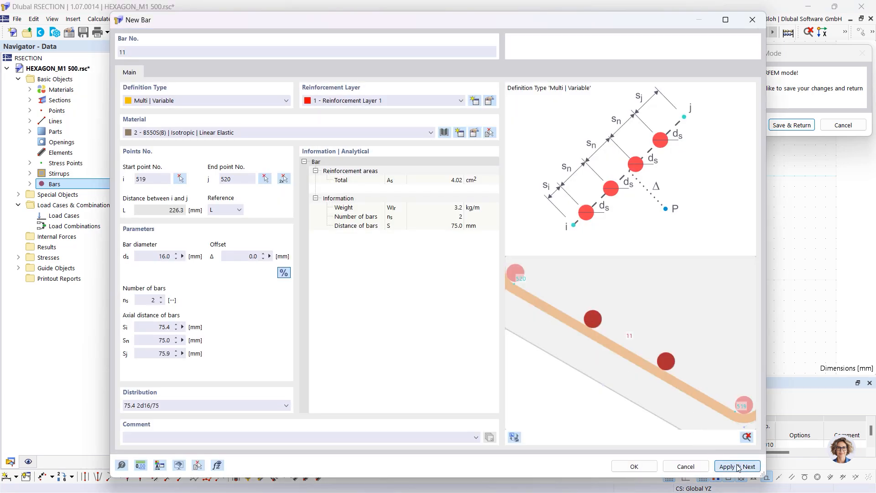
- Add a two-bar row along the stirrup's left side from point 522 to 523, and save the section back to RFEM
{"action": "left_click", "coordinate": [284, 178]}
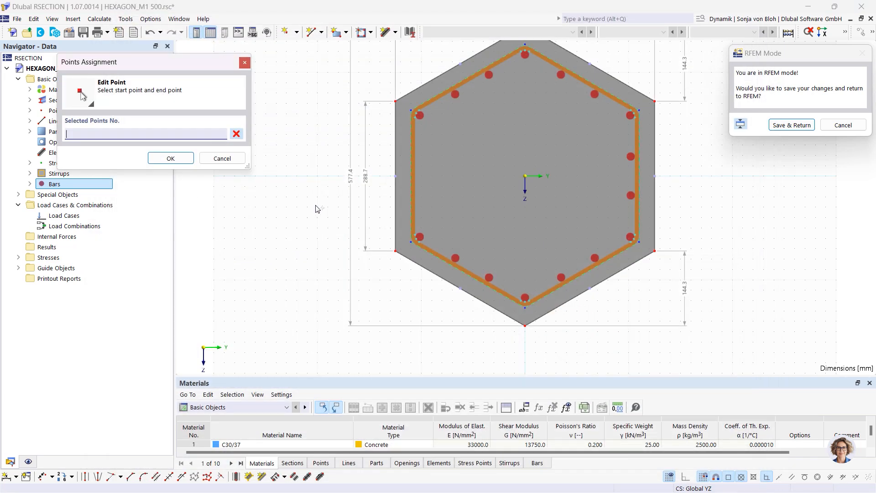
{"action": "left_click", "coordinate": [413, 236]}
{"action": "left_click", "coordinate": [412, 115]}
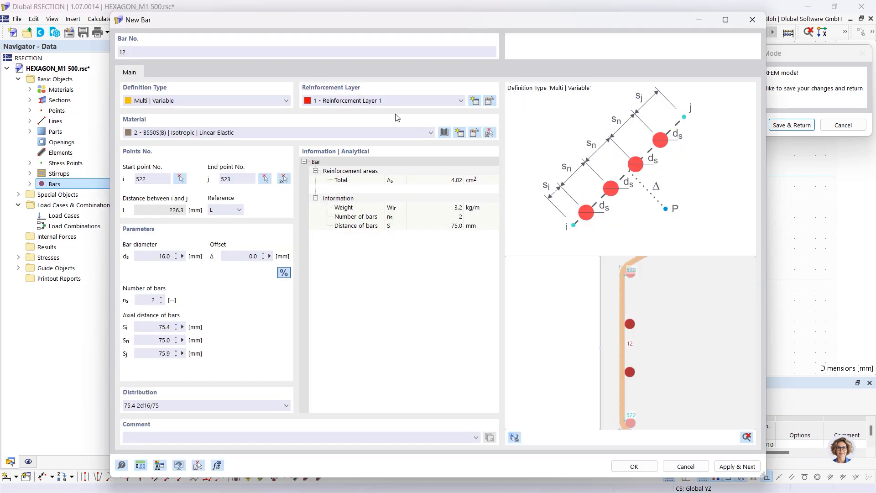
{"action": "left_click", "coordinate": [632, 466]}
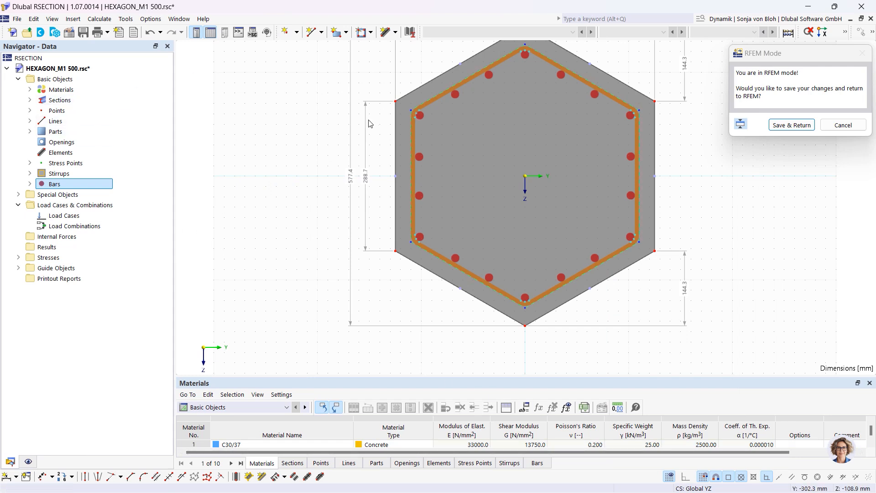
{"action": "left_click", "coordinate": [792, 125]}
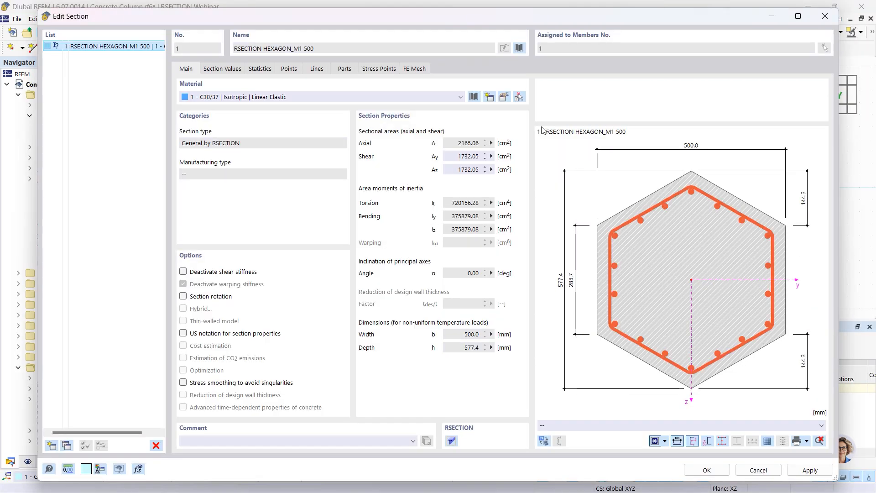
{"action": "left_click", "coordinate": [707, 471]}
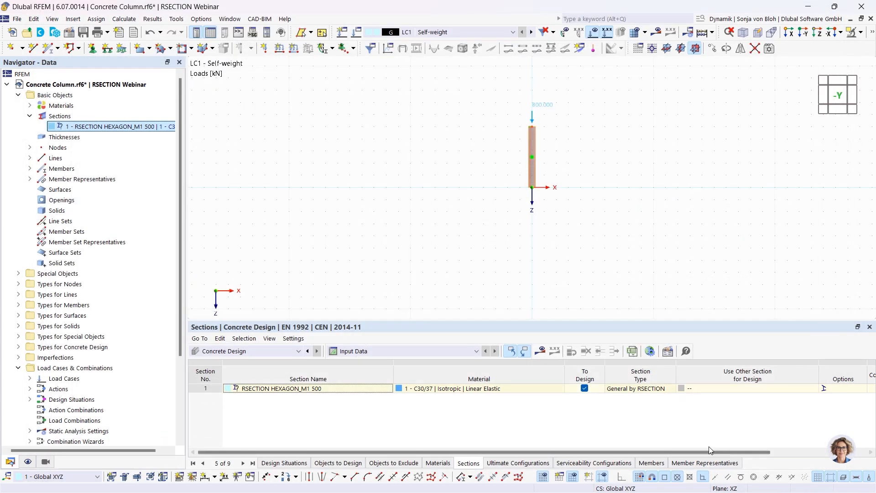
- Open the column member and examine its concrete cover and shear reinforcement parameters, including stirrup distance, diameter and span start
{"action": "double_click", "coordinate": [533, 150]}
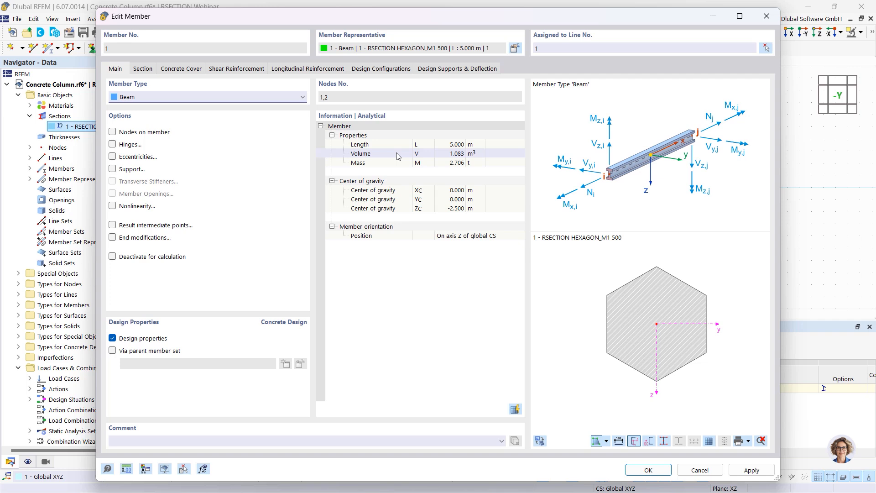
{"action": "left_click", "coordinate": [180, 70]}
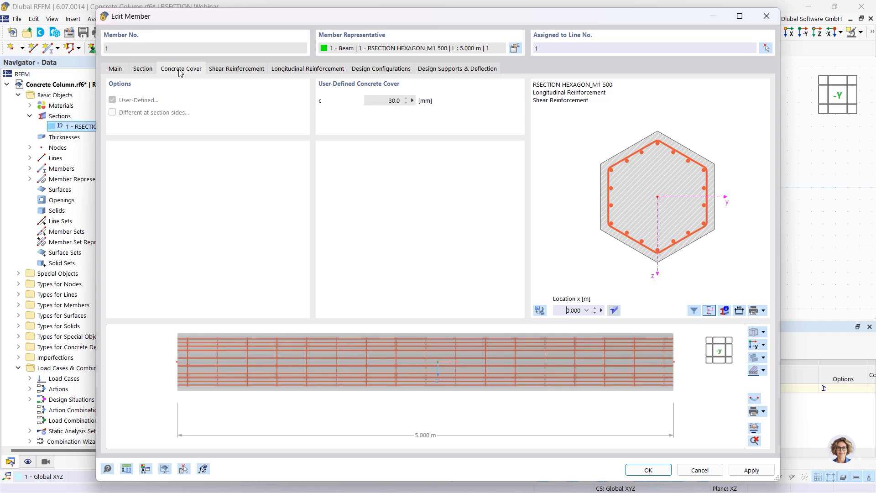
{"action": "left_click", "coordinate": [236, 72]}
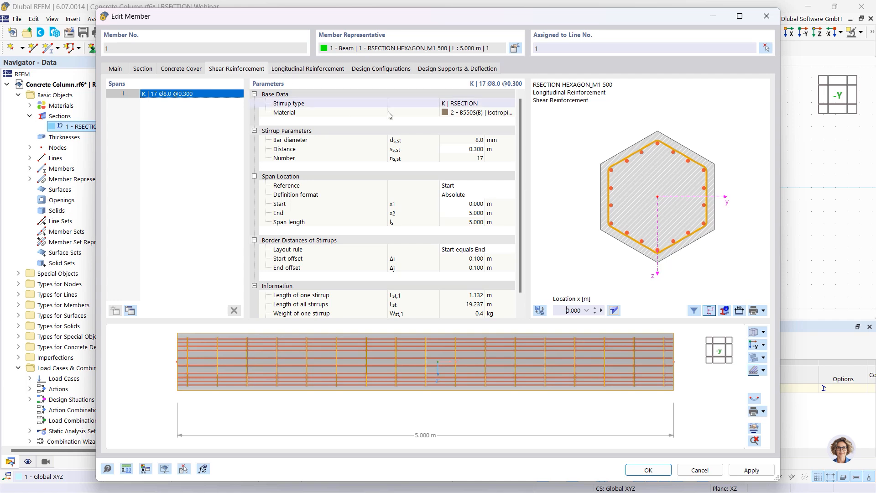
{"action": "left_click", "coordinate": [463, 149]}
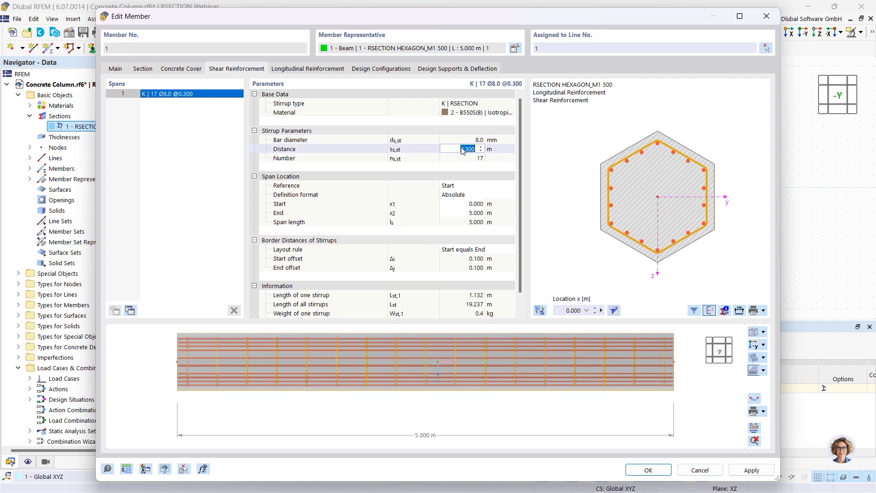
{"action": "left_click", "coordinate": [454, 204]}
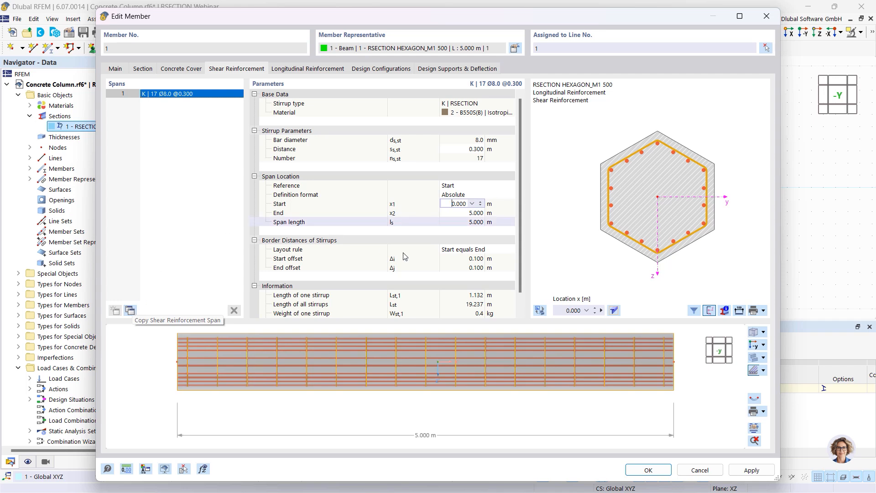
{"action": "left_click", "coordinate": [467, 144]}
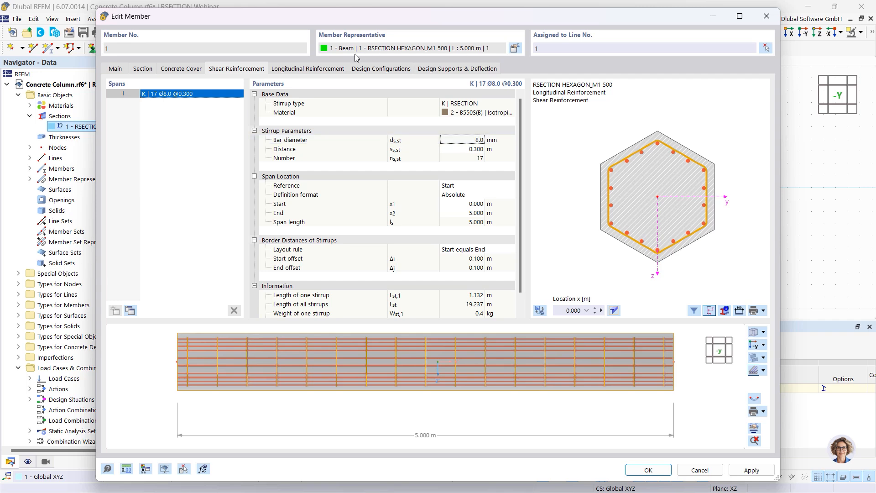
- Examine the column's longitudinal reinforcement parameters, including the span reference and definition format
{"action": "left_click", "coordinate": [318, 71]}
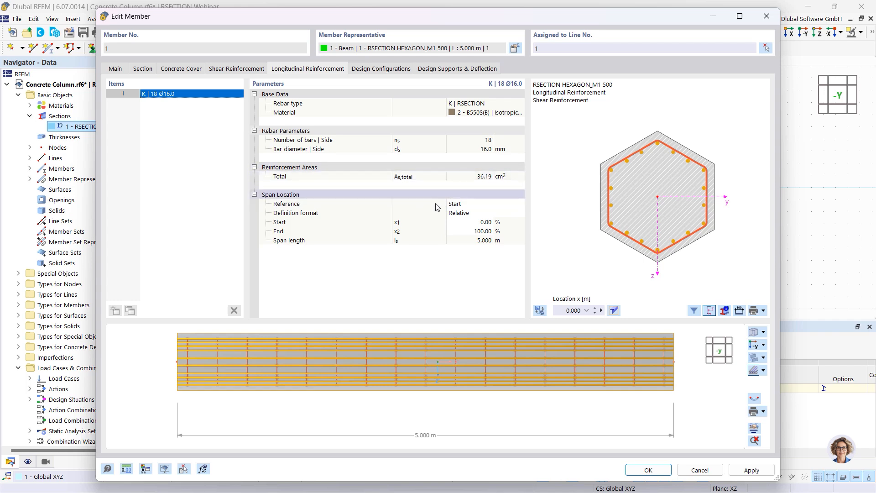
{"action": "left_click", "coordinate": [459, 204]}
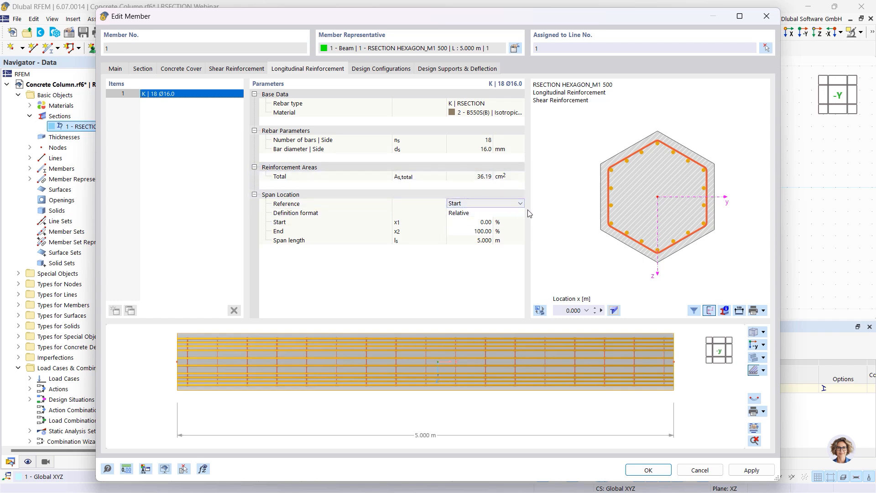
{"action": "left_click", "coordinate": [468, 220]}
{"action": "left_click", "coordinate": [471, 212]}
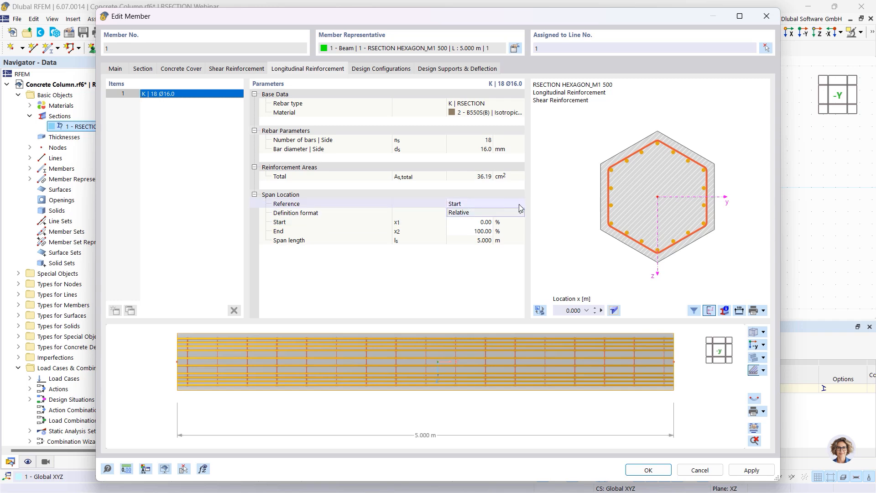
{"action": "left_click", "coordinate": [476, 203]}
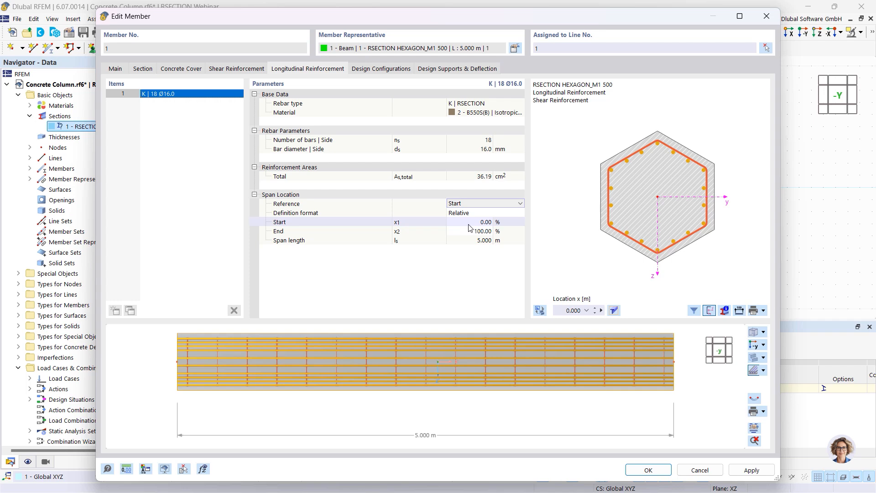
- Reopen the member's section in RSECTION and assign single-point bars 1–6 to a new Reinforcement Layer 2
{"action": "left_click", "coordinate": [615, 311]}
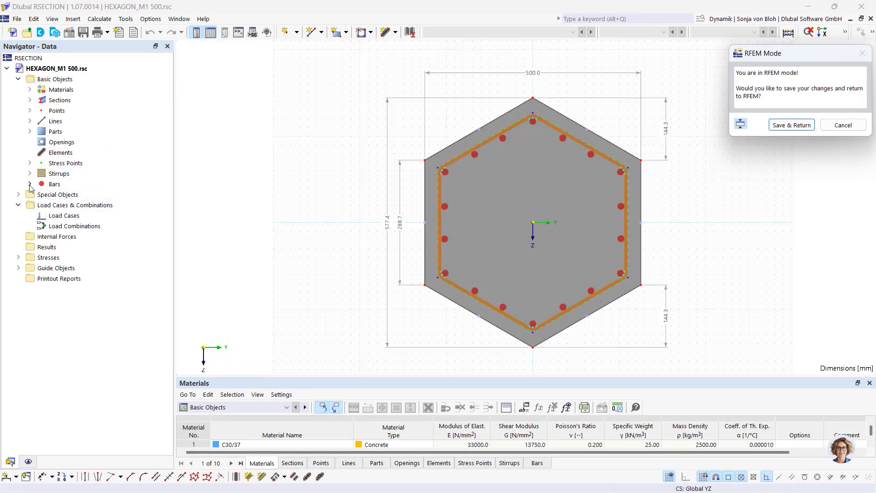
{"action": "left_click", "coordinate": [30, 183]}
{"action": "left_click", "coordinate": [83, 194]}
{"action": "left_click_drag", "start_coordinate": [83, 194], "coordinate": [85, 249]}
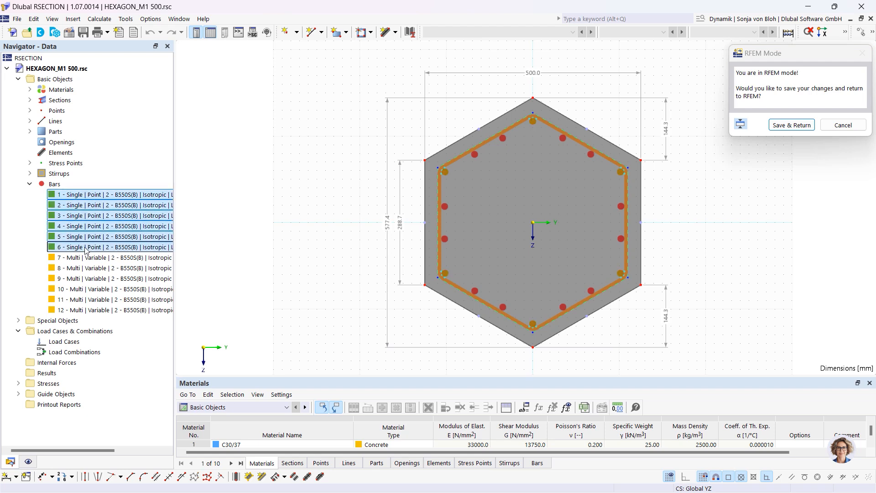
{"action": "right_click", "coordinate": [84, 197]}
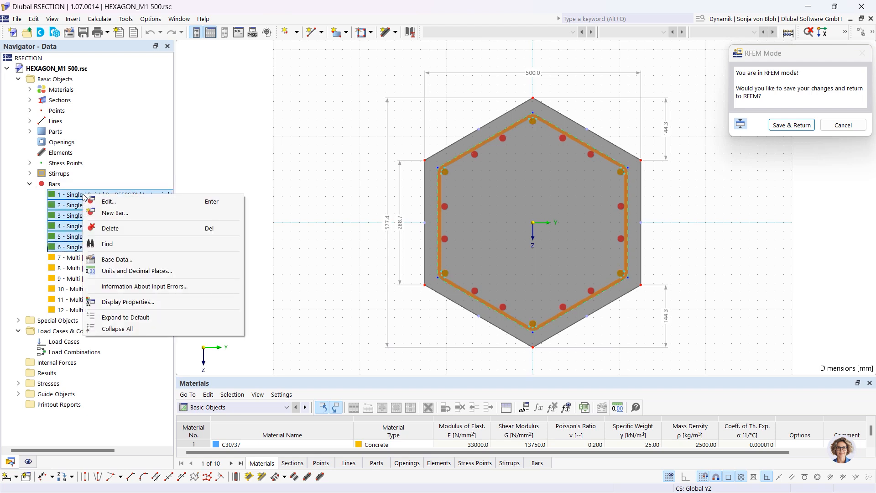
{"action": "left_click", "coordinate": [106, 201]}
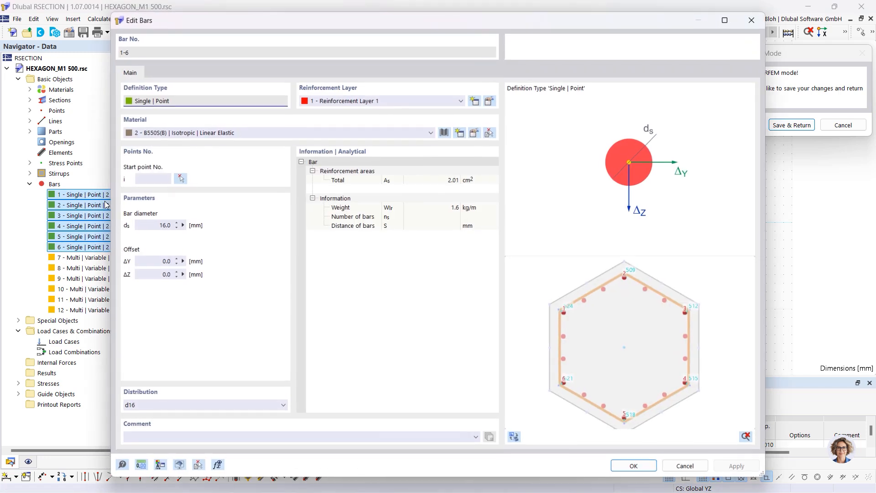
{"action": "left_click", "coordinate": [478, 101]}
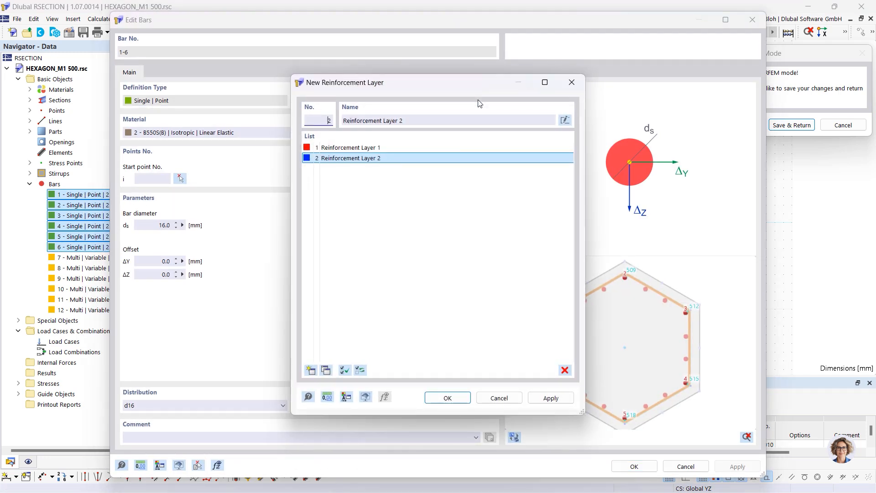
{"action": "left_click", "coordinate": [446, 396]}
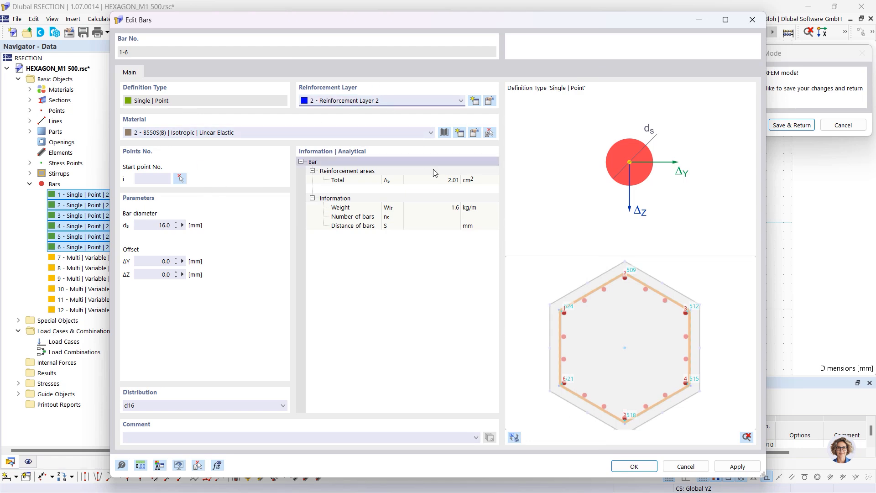
{"action": "left_click", "coordinate": [625, 464]}
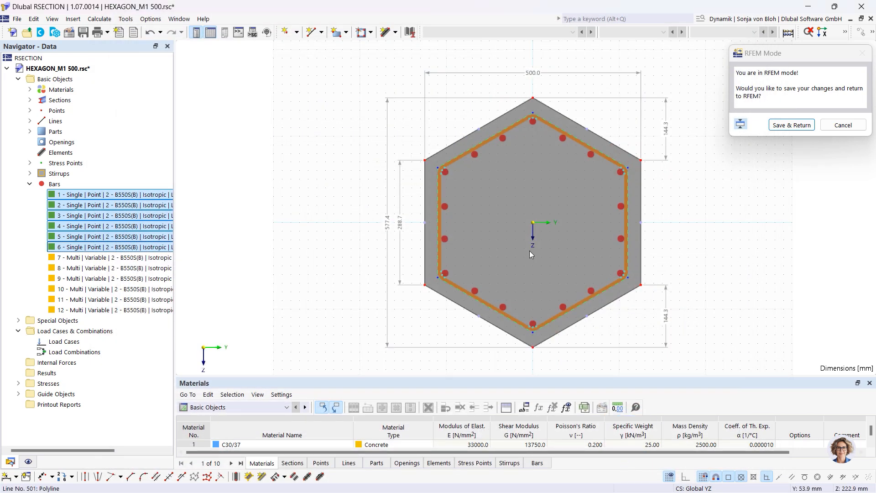
- Save the section back to RFEM, check the corner bars' separate longitudinal reinforcement item, and accept the member settings
{"action": "left_click", "coordinate": [792, 126]}
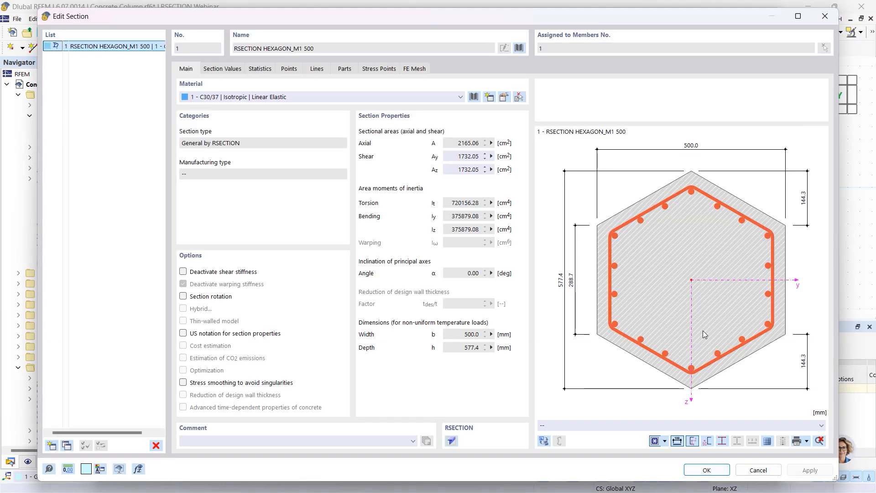
{"action": "left_click", "coordinate": [707, 470]}
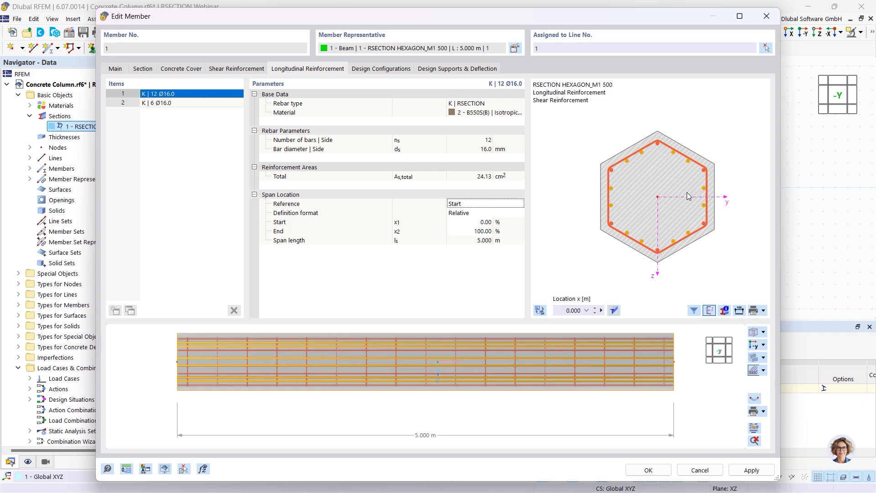
{"action": "left_click", "coordinate": [188, 103]}
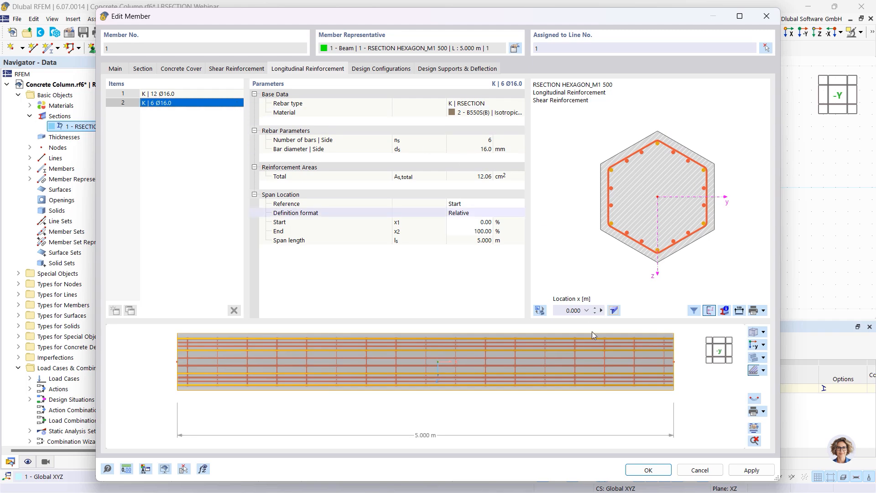
{"action": "left_click", "coordinate": [633, 471]}
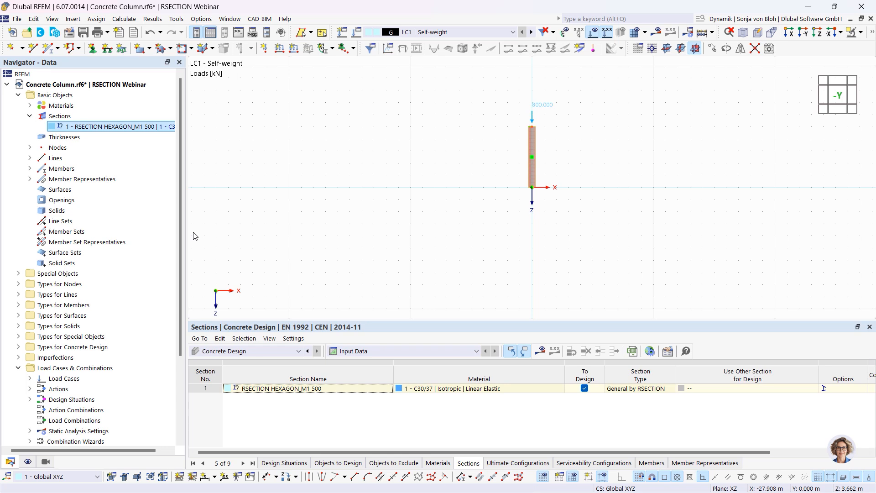
- Exclude the serviceability design situations DS2, DS3 and DS4 from the concrete design, keeping only the ULS situation DS1
{"action": "left_click", "coordinate": [284, 462]}
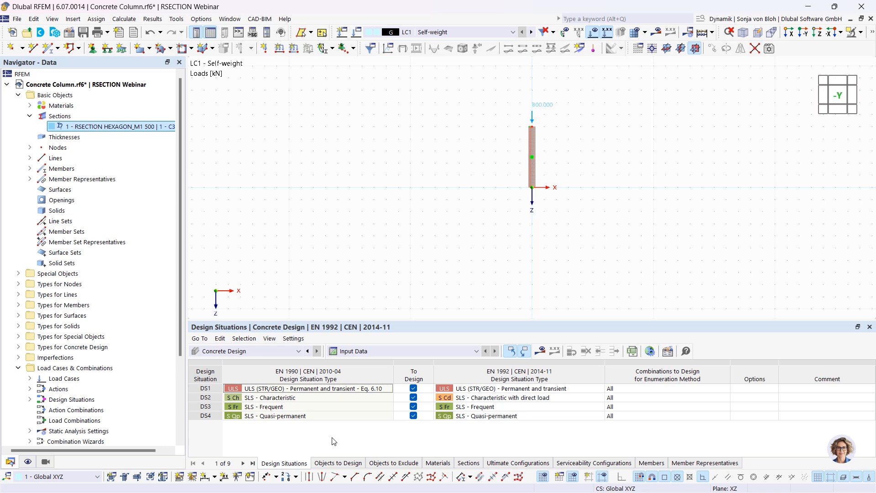
{"action": "left_click", "coordinate": [413, 415]}
{"action": "left_click", "coordinate": [413, 407]}
{"action": "left_click", "coordinate": [413, 397]}
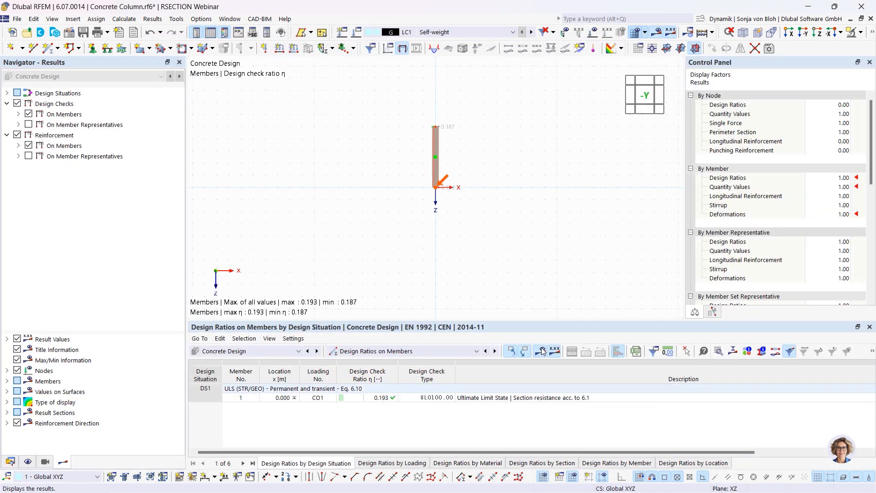
- Display the concrete design results and examine the ultimate limit state section resistance check details for member 1
{"action": "left_click", "coordinate": [543, 351]}
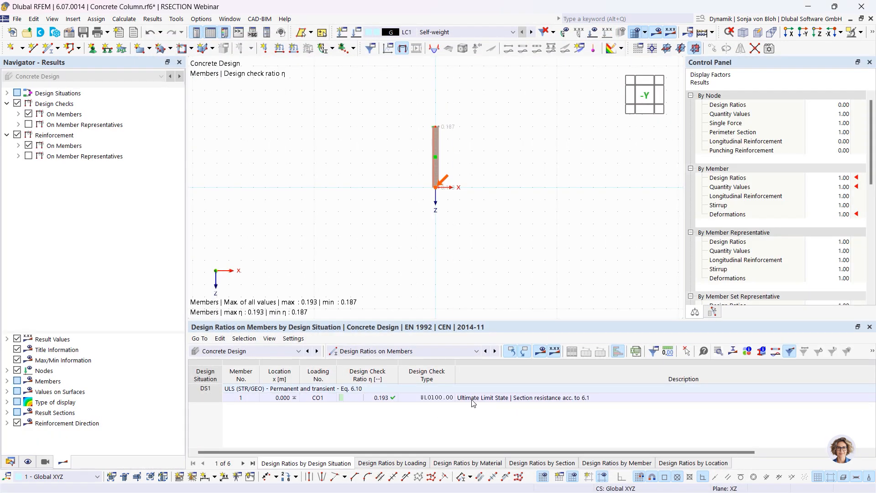
{"action": "left_click", "coordinate": [514, 399]}
{"action": "double_click", "coordinate": [515, 399]}
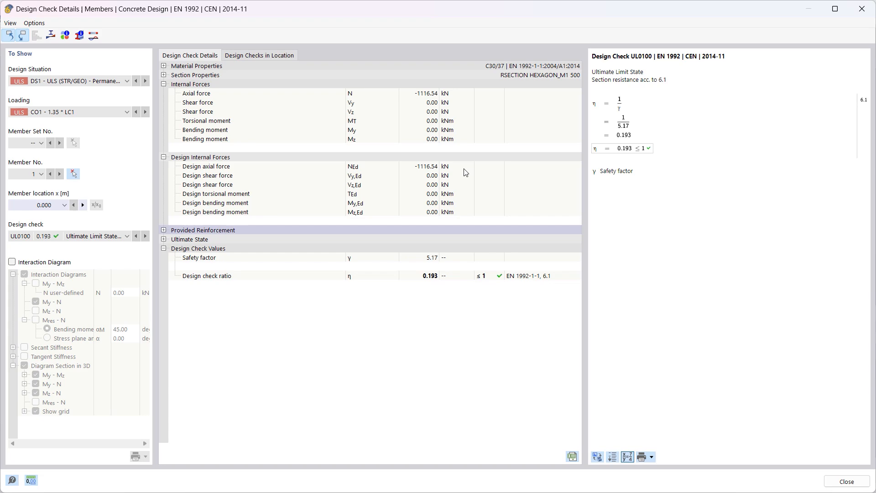
{"action": "left_click", "coordinate": [164, 230]}
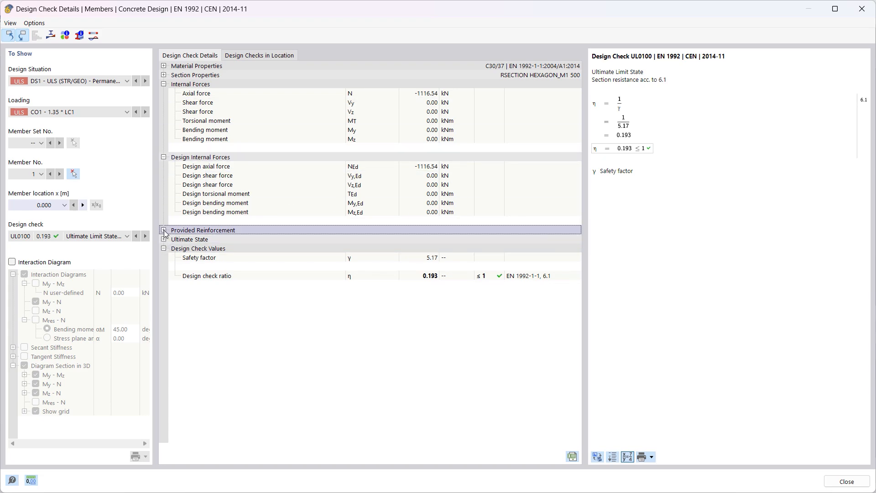
{"action": "left_click", "coordinate": [861, 9]}
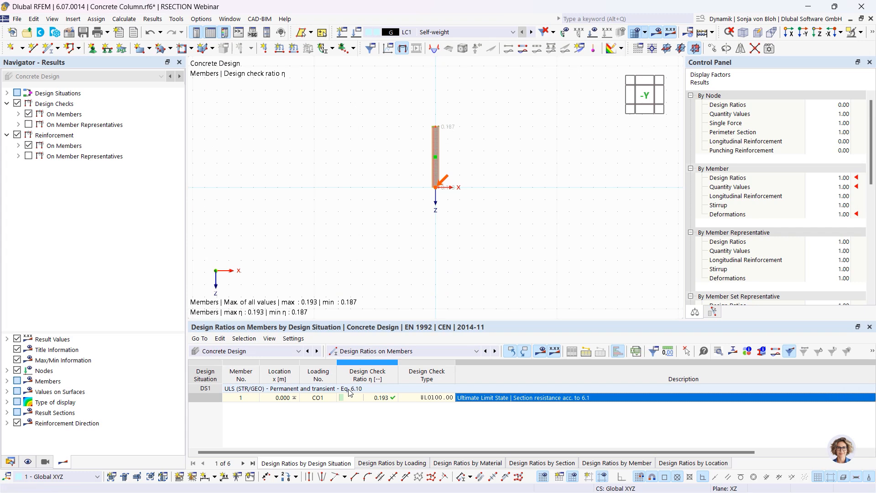
- Switch to RSECTION and import Brückenquerschnitt.dxf as a DXF template for further editing
{"action": "mouse_move", "coordinate": [217, 480]}
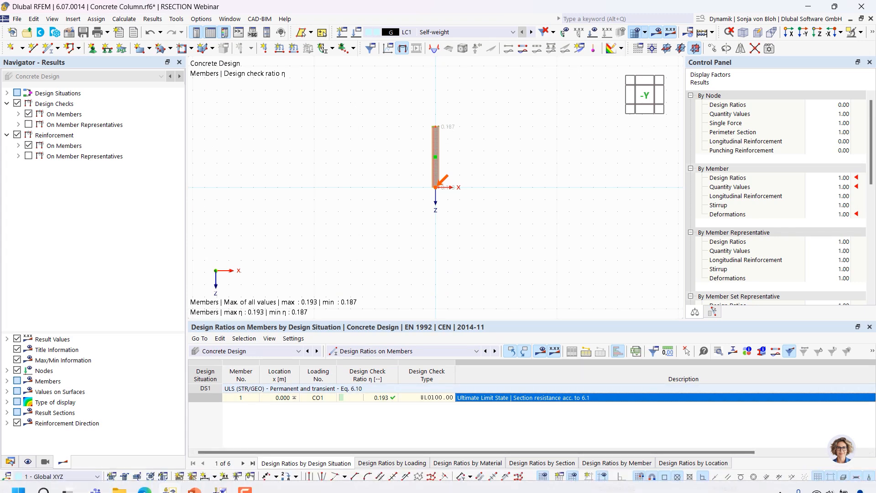
{"action": "left_click", "coordinate": [219, 487]}
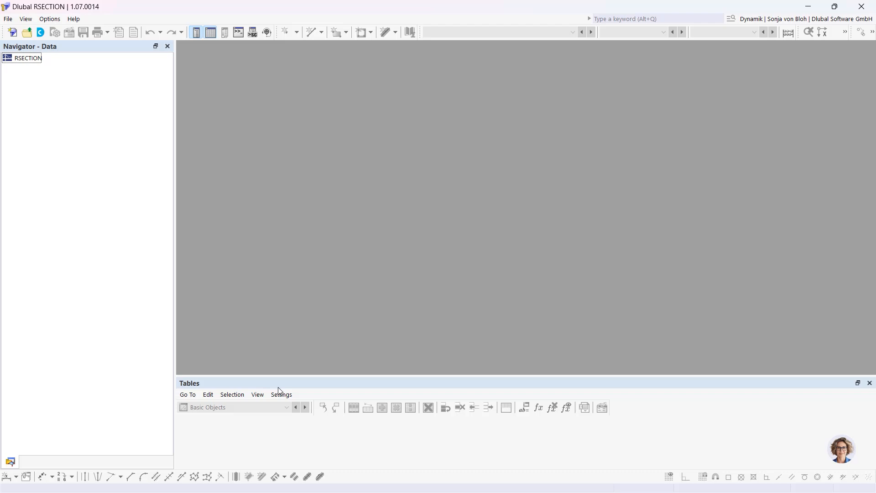
{"action": "left_click", "coordinate": [7, 20]}
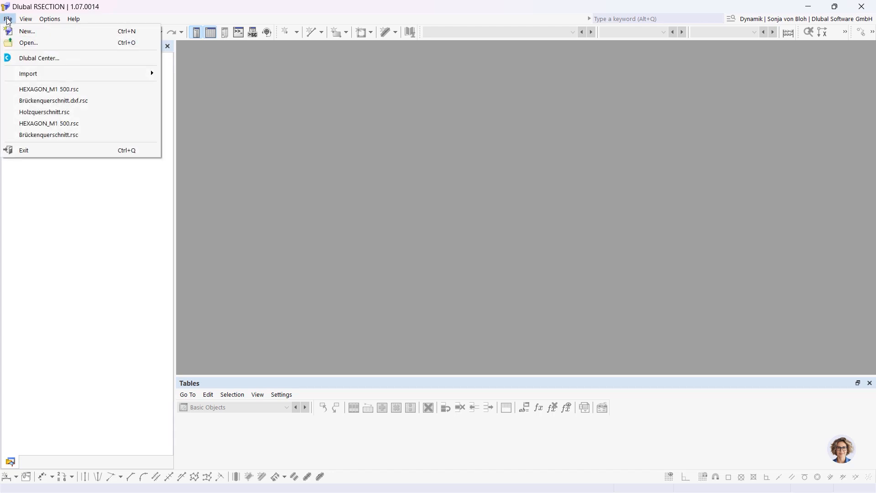
{"action": "mouse_move", "coordinate": [146, 73]}
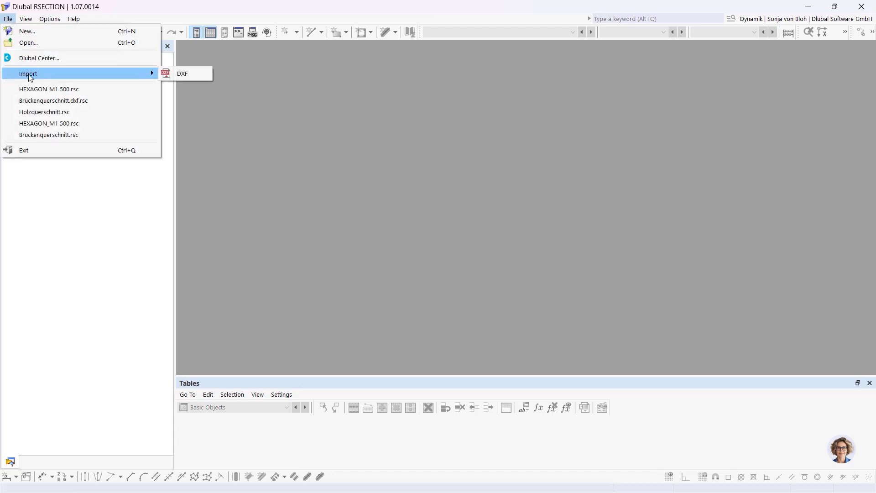
{"action": "left_click", "coordinate": [183, 73]}
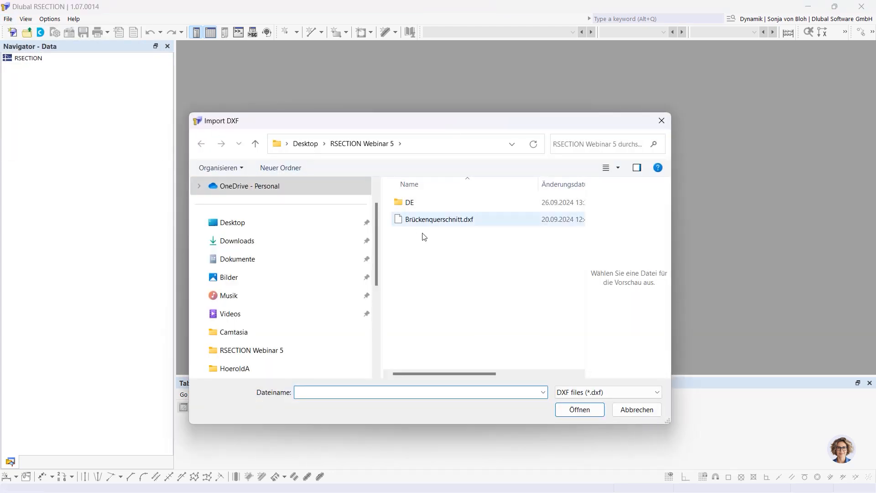
{"action": "left_click", "coordinate": [445, 222]}
{"action": "left_click", "coordinate": [577, 408]}
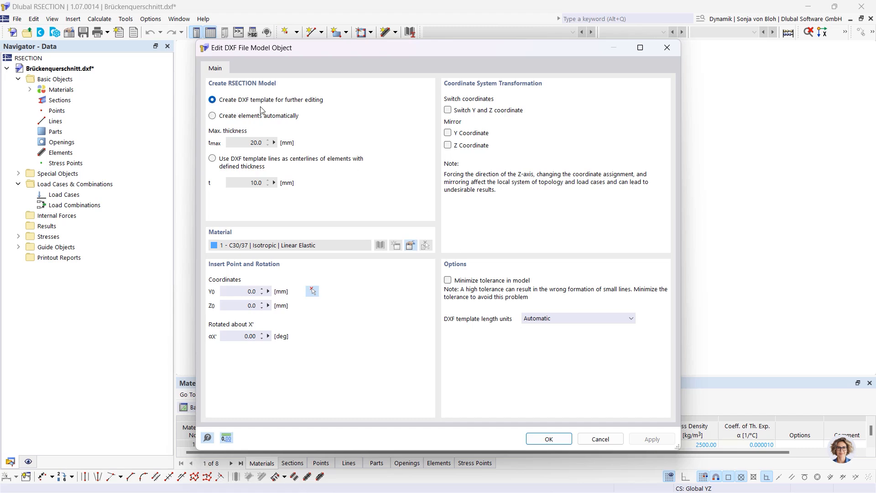
{"action": "left_click", "coordinate": [540, 438]}
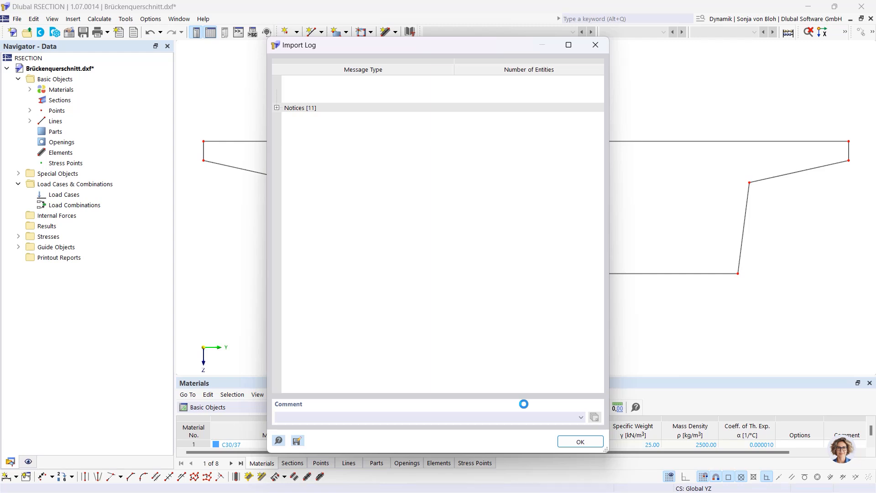
{"action": "left_click", "coordinate": [573, 441]}
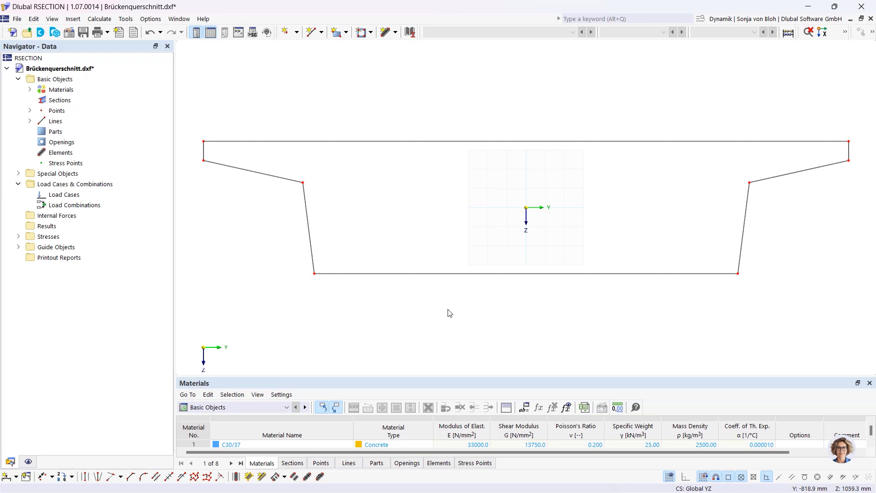
- Enable concrete reinforcement in the model's base data and set the default concrete cover to 50 mm
{"action": "right_click", "coordinate": [67, 82]}
{"action": "left_click", "coordinate": [92, 87]}
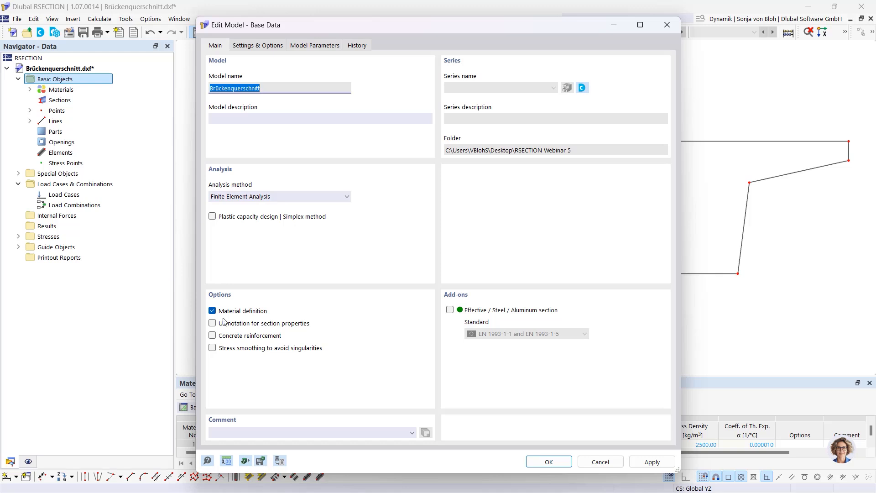
{"action": "left_click", "coordinate": [213, 336]}
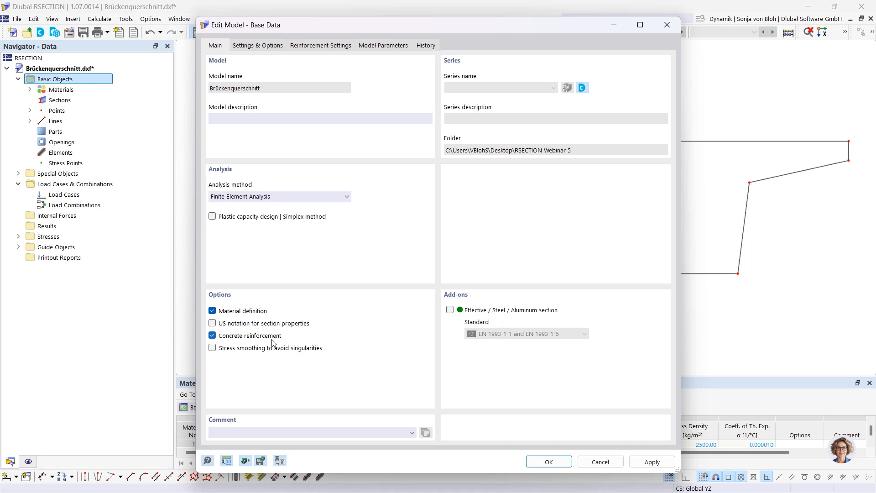
{"action": "left_click", "coordinate": [332, 51]}
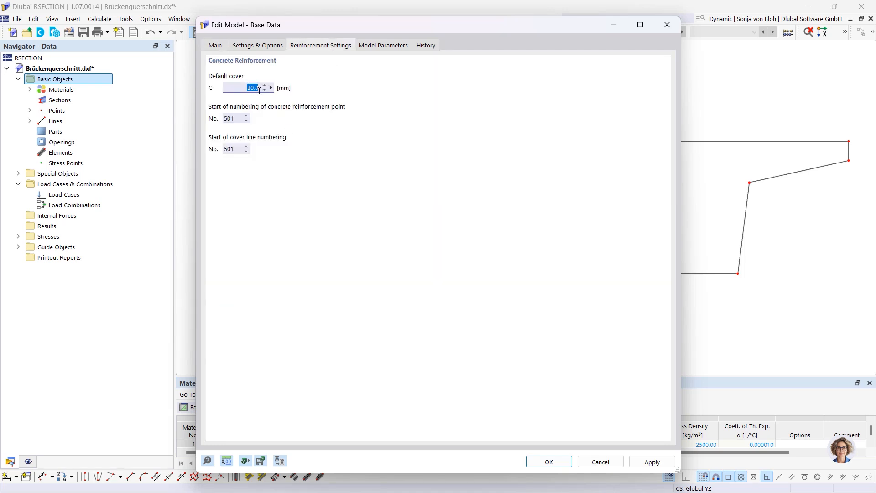
{"action": "type", "text": "50"}
{"action": "left_click", "coordinate": [541, 463]}
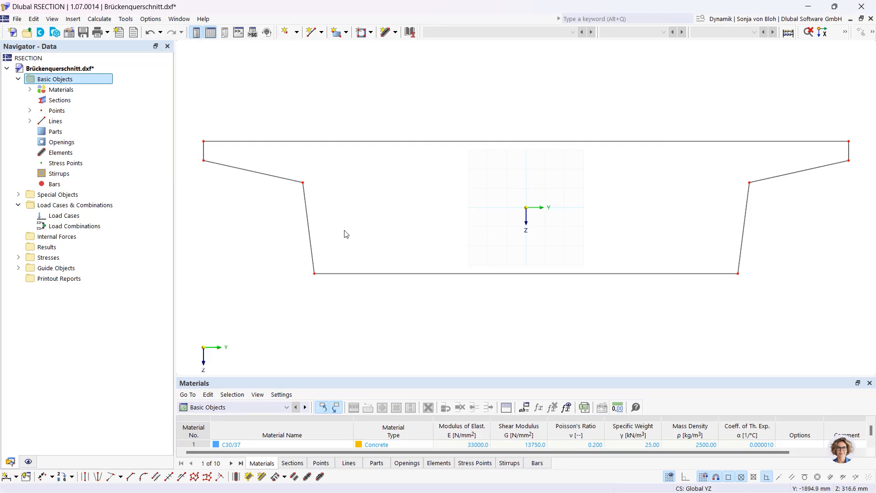
- Create a part of C30/37 concrete by selecting the boundary of the imported bridge outline
{"action": "left_click", "coordinate": [347, 33]}
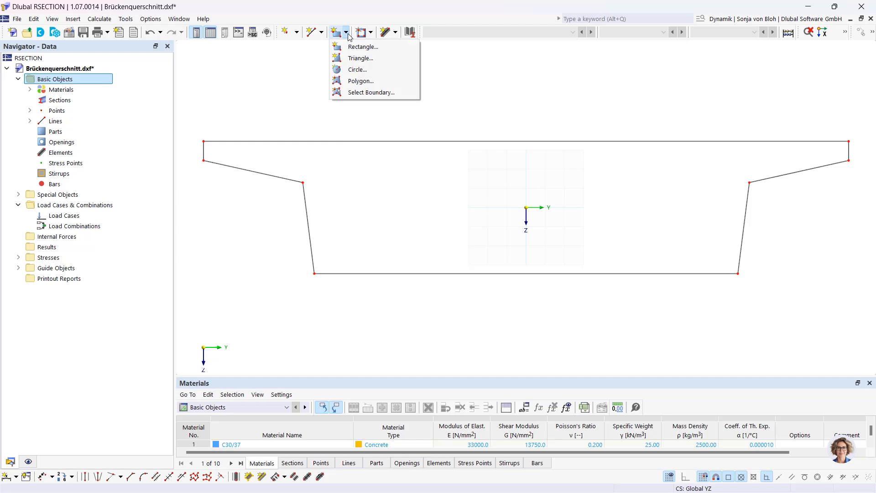
{"action": "left_click", "coordinate": [355, 93]}
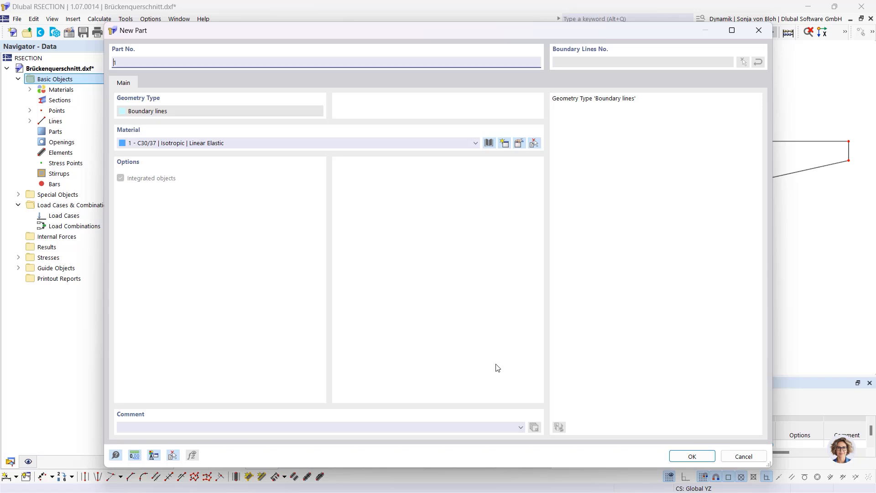
{"action": "left_click", "coordinate": [680, 457]}
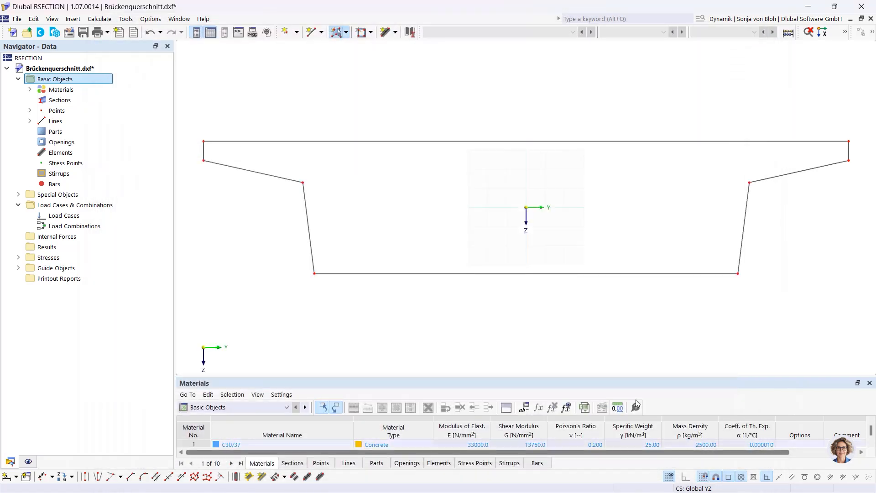
{"action": "left_click", "coordinate": [461, 273]}
{"action": "key", "text": "Escape"}
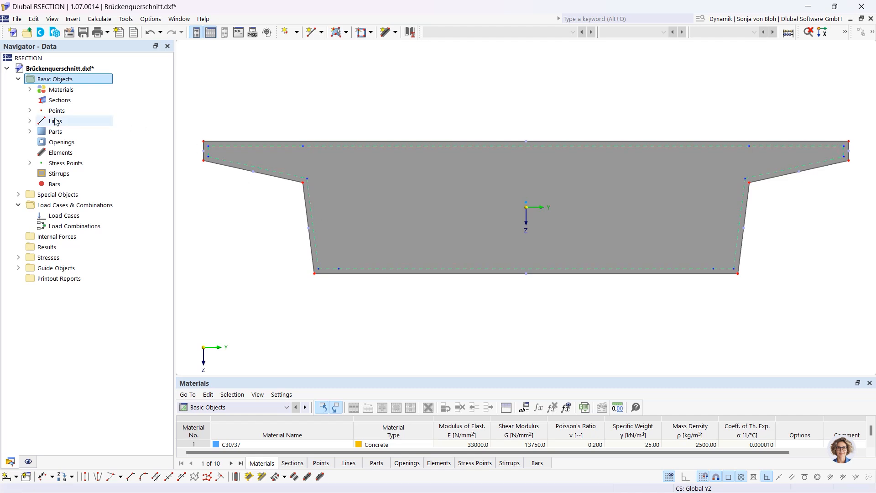
- Change the reinforcing steel, material 2, to B500S(B) of EN 1992-1-1:2004/A1:2014 from the material library
{"action": "left_click", "coordinate": [31, 90]}
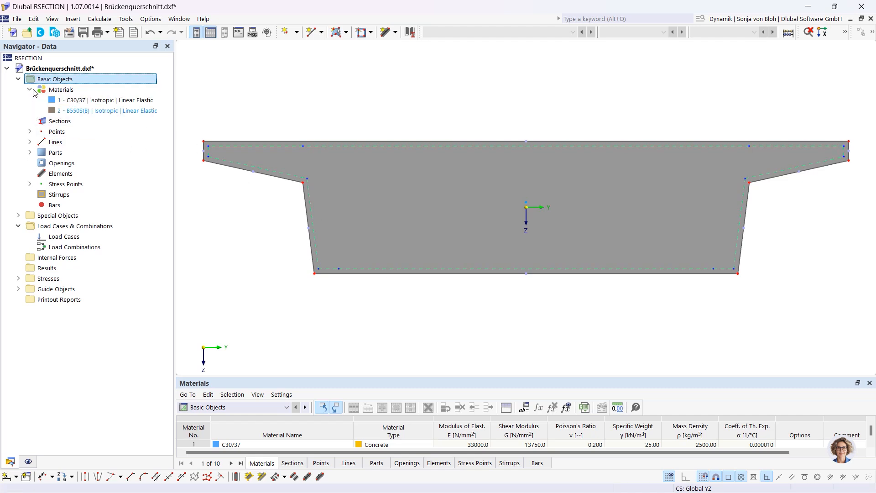
{"action": "double_click", "coordinate": [89, 111]}
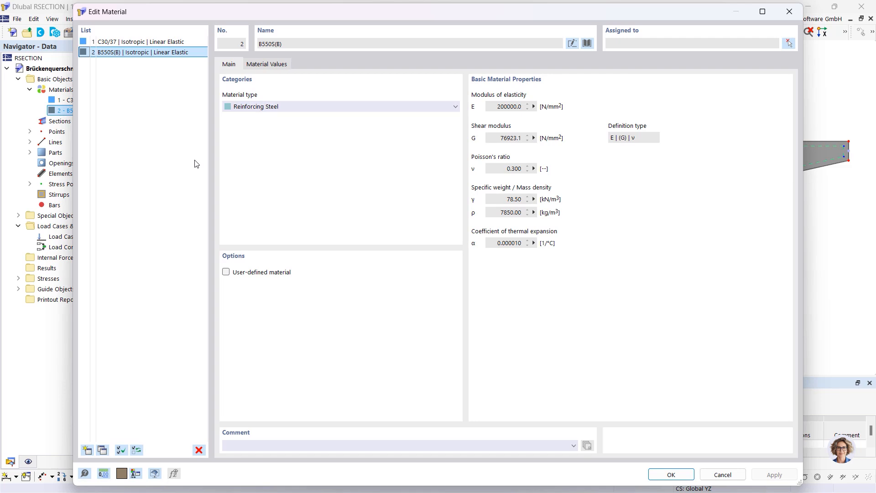
{"action": "left_click", "coordinate": [588, 44]}
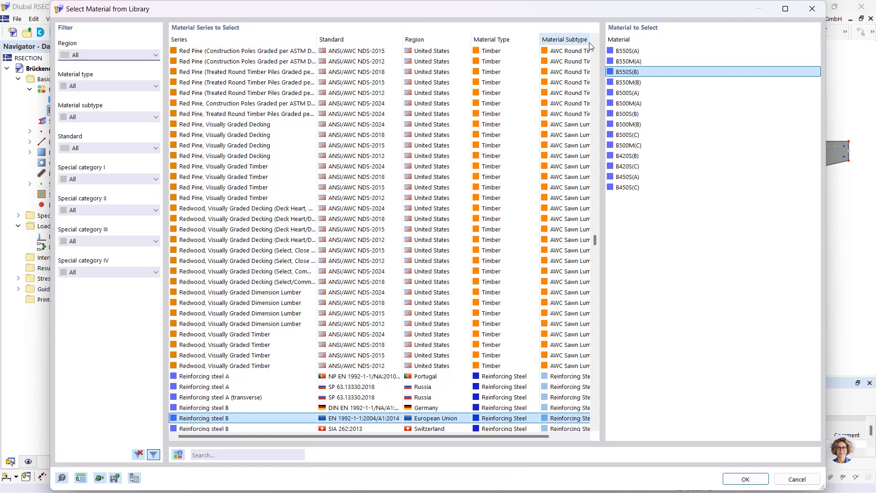
{"action": "left_click", "coordinate": [638, 115]}
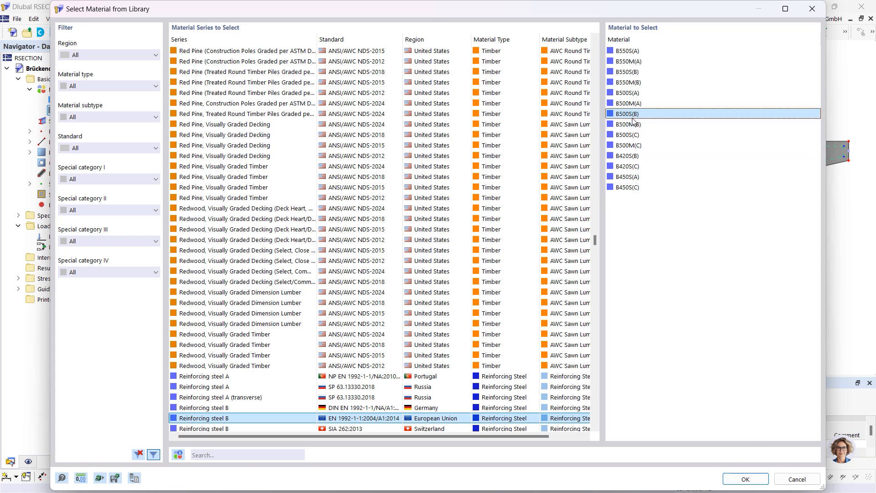
{"action": "left_click", "coordinate": [746, 479]}
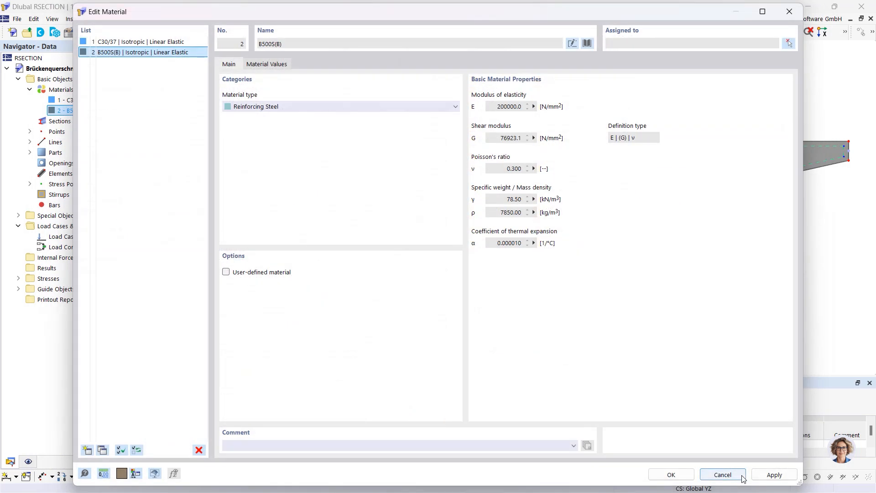
{"action": "left_click", "coordinate": [674, 474]}
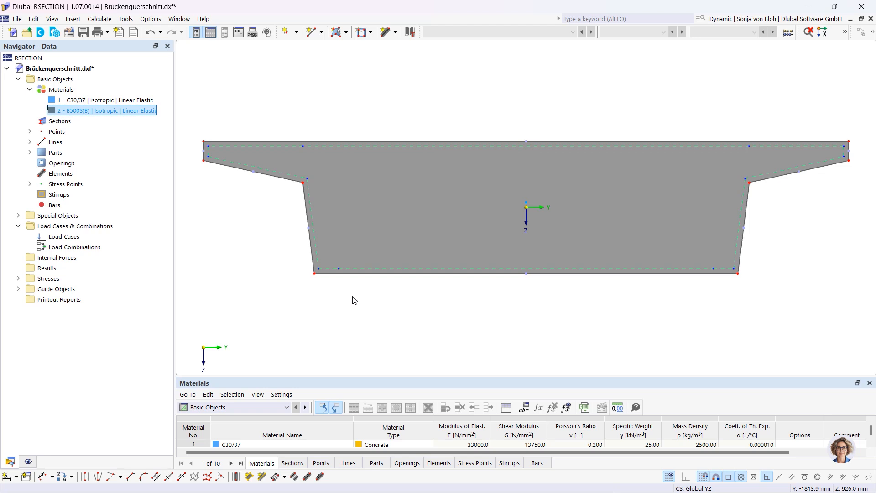
- Create a 14 mm stirrup in B500S(B) around the bridge's central web through the cover points at its four corners
{"action": "right_click", "coordinate": [56, 195]}
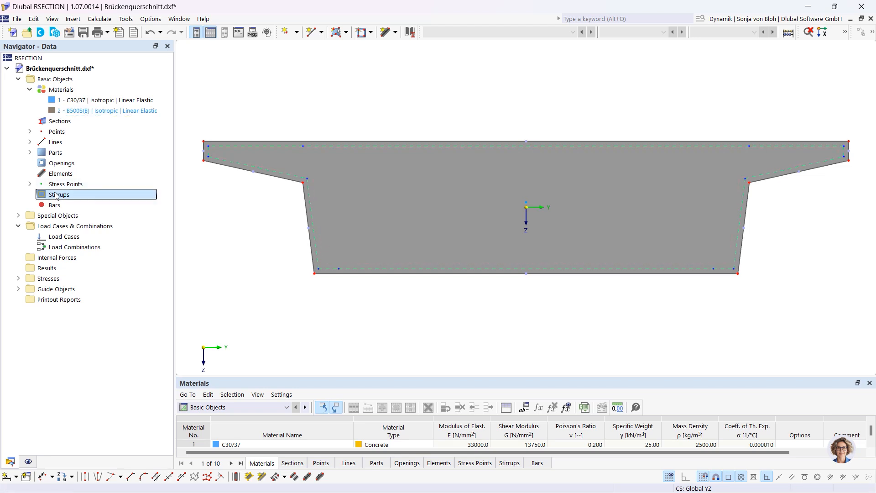
{"action": "left_click", "coordinate": [84, 211]}
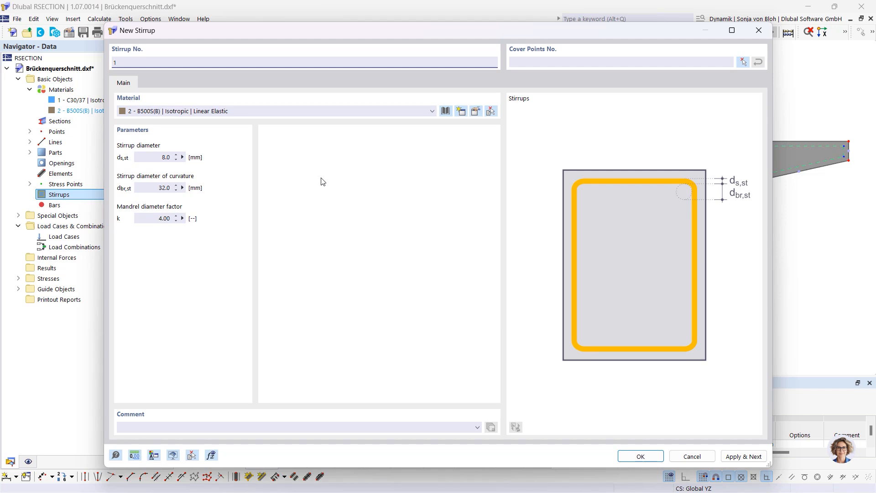
{"action": "left_click", "coordinate": [150, 157]}
{"action": "type", "text": "14"}
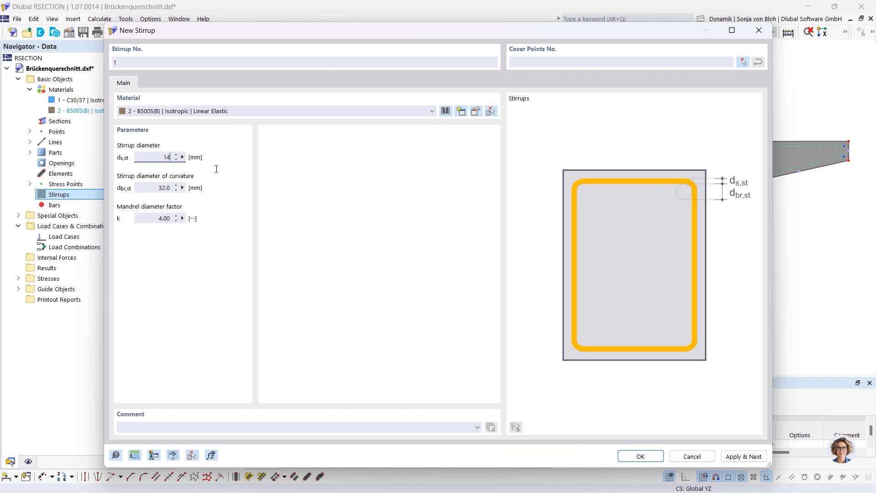
{"action": "left_click", "coordinate": [741, 62]}
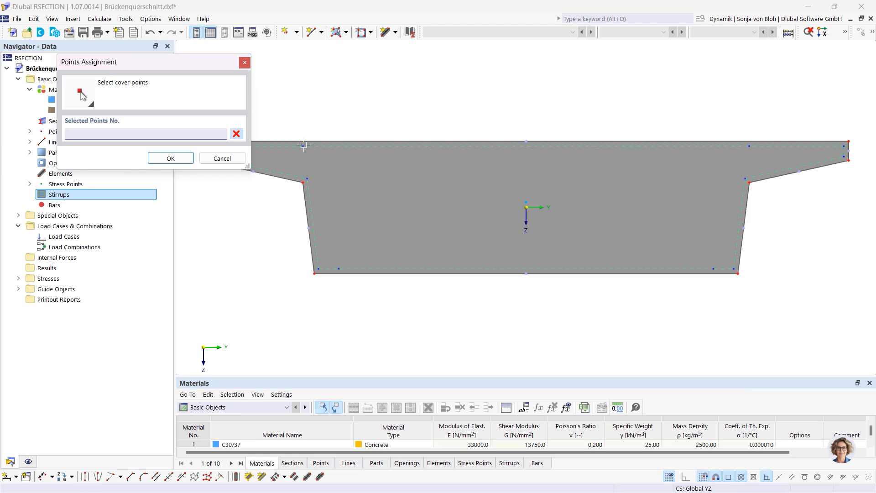
{"action": "left_click", "coordinate": [304, 145]}
{"action": "left_click", "coordinate": [748, 146]}
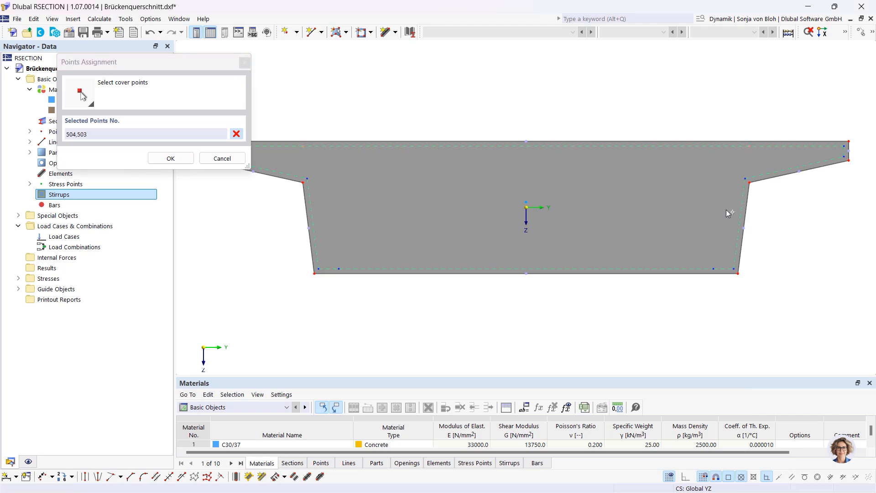
{"action": "left_click", "coordinate": [734, 269]}
{"action": "left_click", "coordinate": [318, 269]}
{"action": "left_click", "coordinate": [303, 145]}
{"action": "left_click", "coordinate": [743, 457]}
- Create a second stirrup of 12 mm diameter in the left cantilever through cover points 507–504
{"action": "left_click_drag", "start_coordinate": [269, 31], "coordinate": [315, 91]}
{"action": "left_click", "coordinate": [199, 215]}
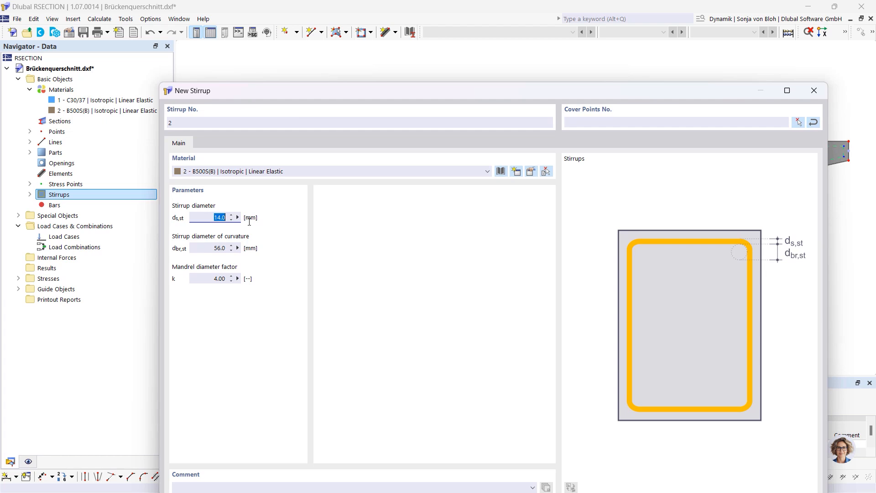
{"action": "type", "text": "12"}
{"action": "left_click", "coordinate": [799, 121]}
{"action": "left_click", "coordinate": [315, 183]}
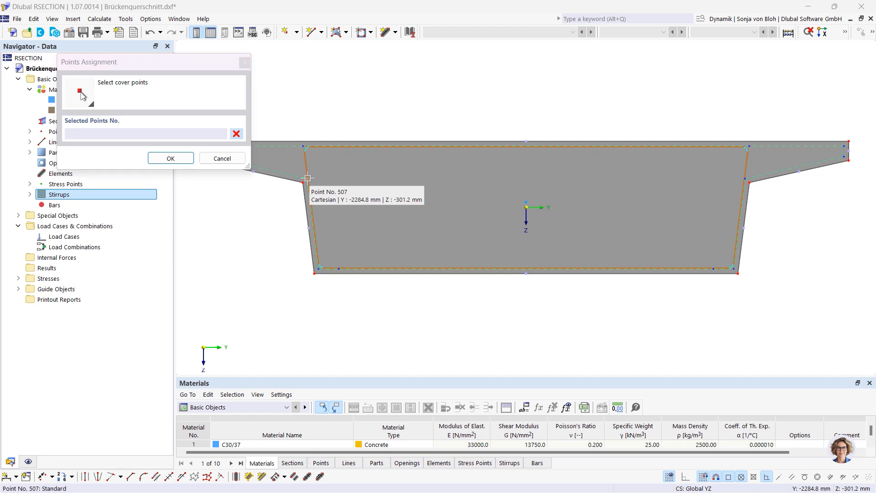
{"action": "scroll", "coordinate": [329, 185], "scroll_direction": "down", "scroll_amount": 1}
{"action": "left_click", "coordinate": [263, 163]}
{"action": "left_click", "coordinate": [274, 162]}
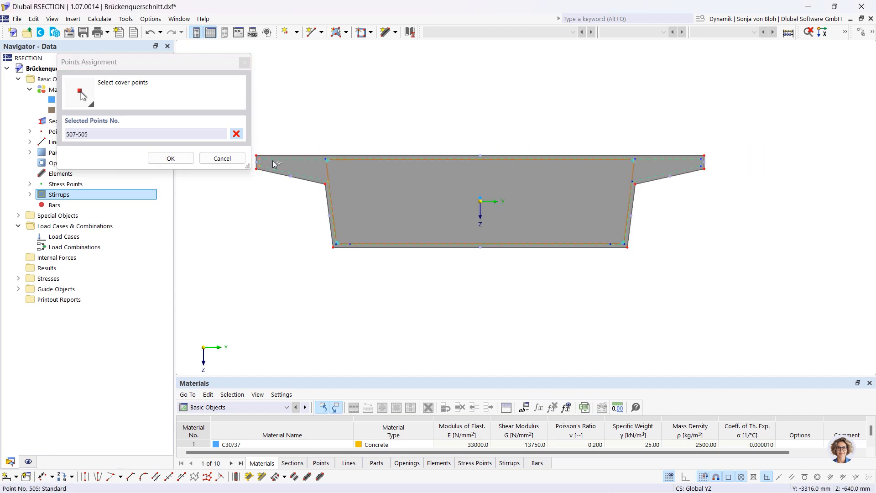
{"action": "left_click", "coordinate": [326, 161]}
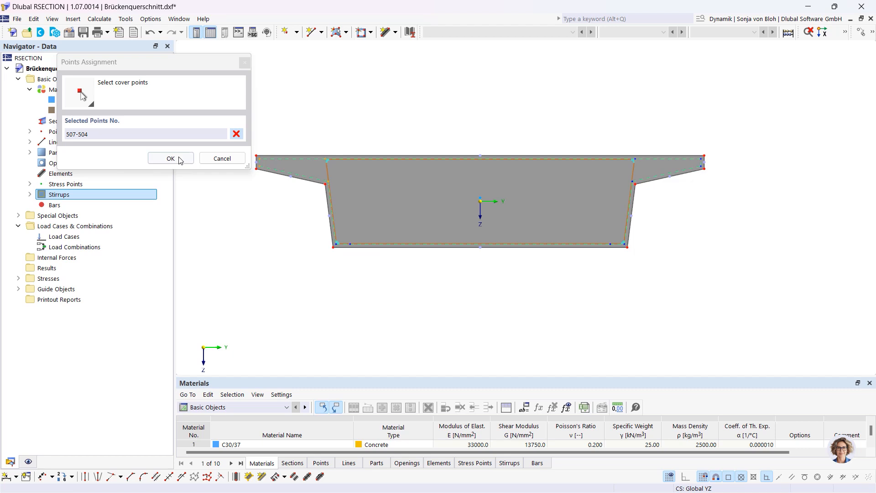
{"action": "left_click", "coordinate": [182, 159]}
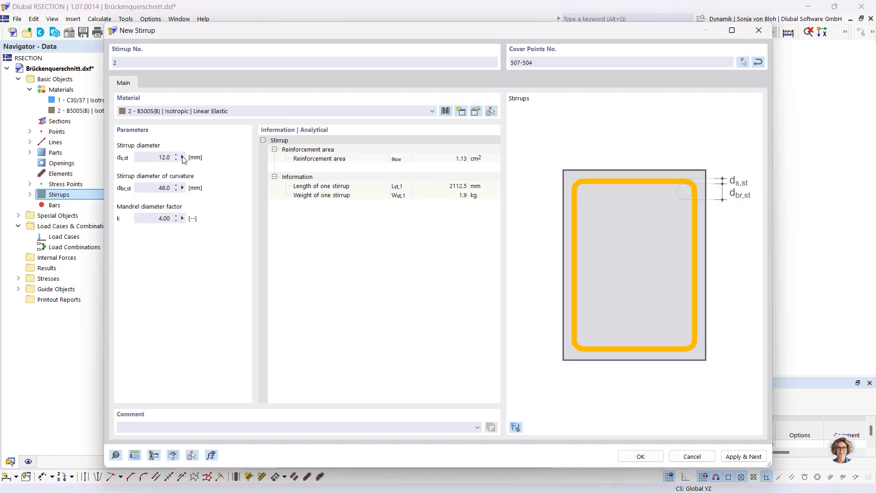
{"action": "left_click", "coordinate": [743, 457]}
- Create a third B500S(B) stirrup of 12 mm diameter in the right cantilever through cover points 503–501 and 512
{"action": "left_click", "coordinate": [743, 62]}
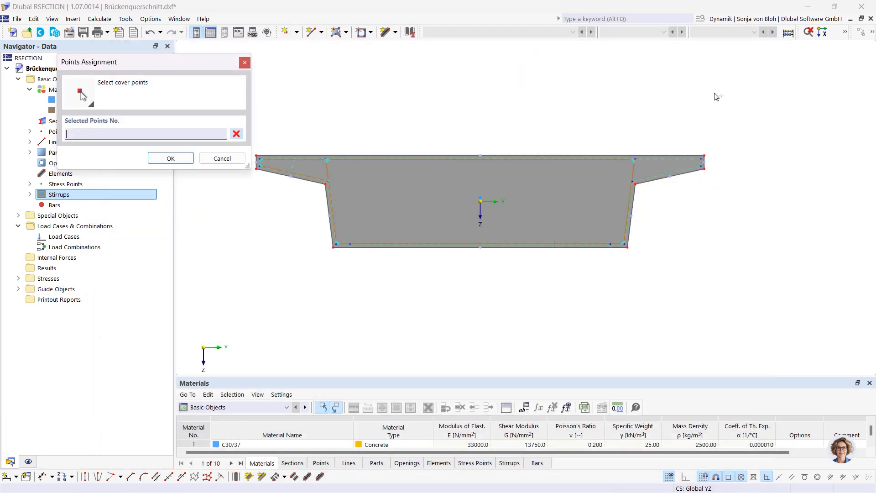
{"action": "left_click", "coordinate": [702, 160]}
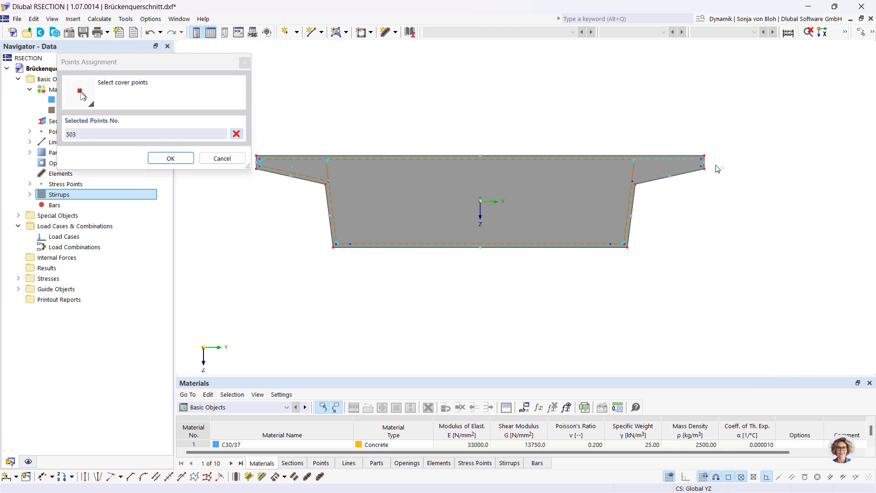
{"action": "left_click", "coordinate": [701, 166]}
{"action": "left_click", "coordinate": [704, 168]}
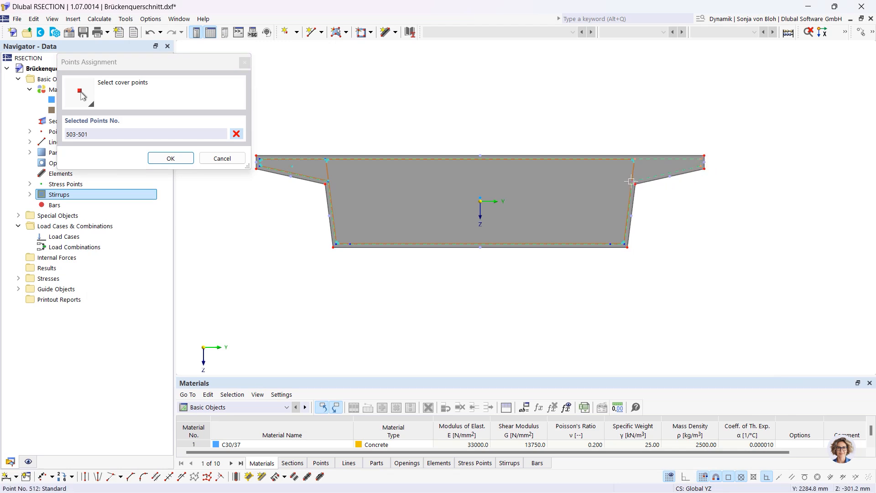
{"action": "left_click", "coordinate": [171, 159]}
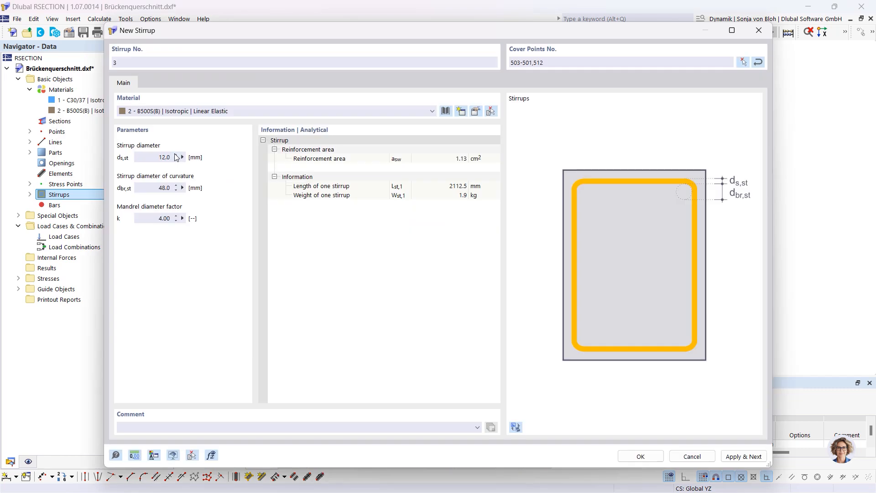
{"action": "left_click", "coordinate": [641, 456]}
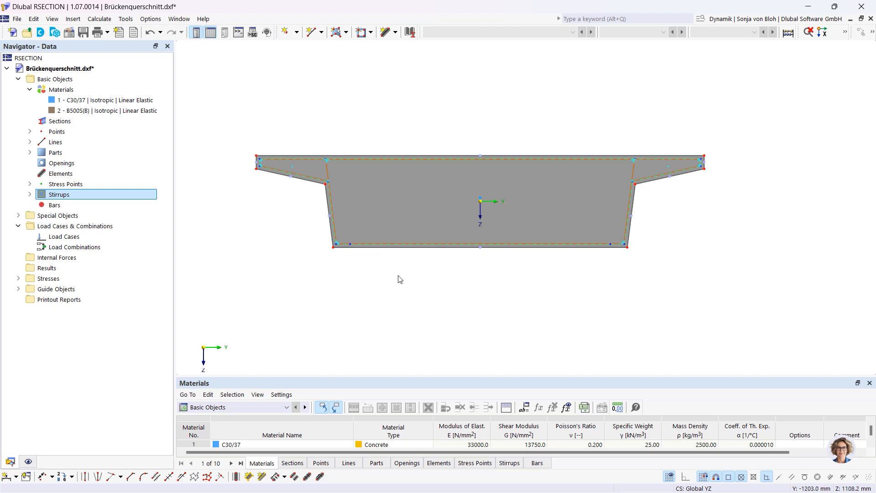
- Set the work plane origin to the cover point at the lower left corner of the central web
{"action": "scroll", "coordinate": [392, 274], "scroll_direction": "up", "scroll_amount": 2}
{"action": "scroll", "coordinate": [352, 247], "scroll_direction": "up", "scroll_amount": 1}
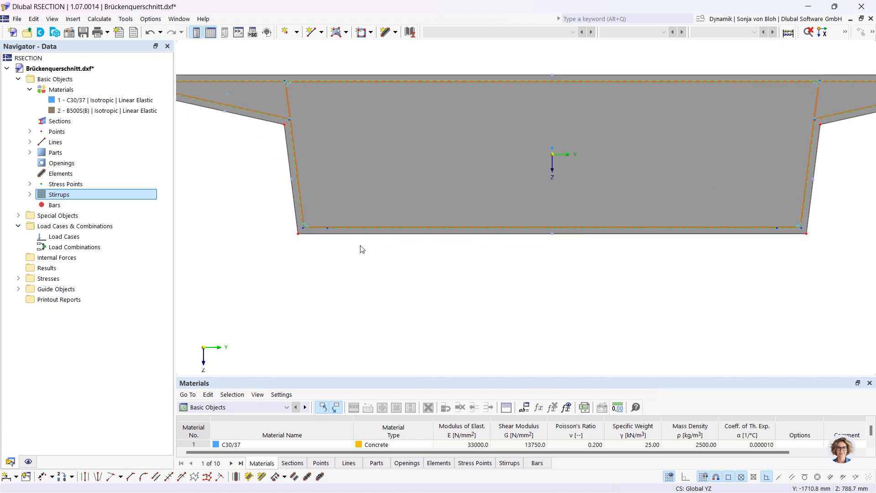
{"action": "scroll", "coordinate": [346, 299], "scroll_direction": "up", "scroll_amount": 1}
{"action": "middle_click_drag", "start_coordinate": [338, 266], "coordinate": [369, 371]}
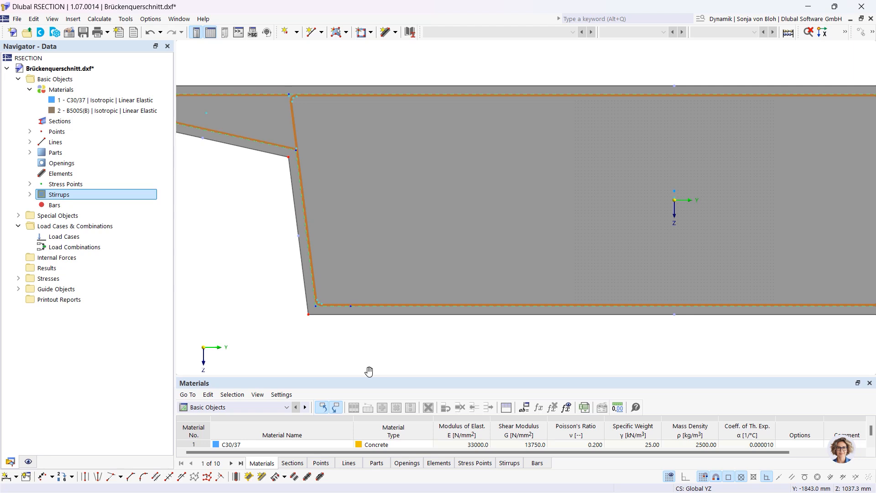
{"action": "scroll", "coordinate": [362, 355], "scroll_direction": "up", "scroll_amount": 3}
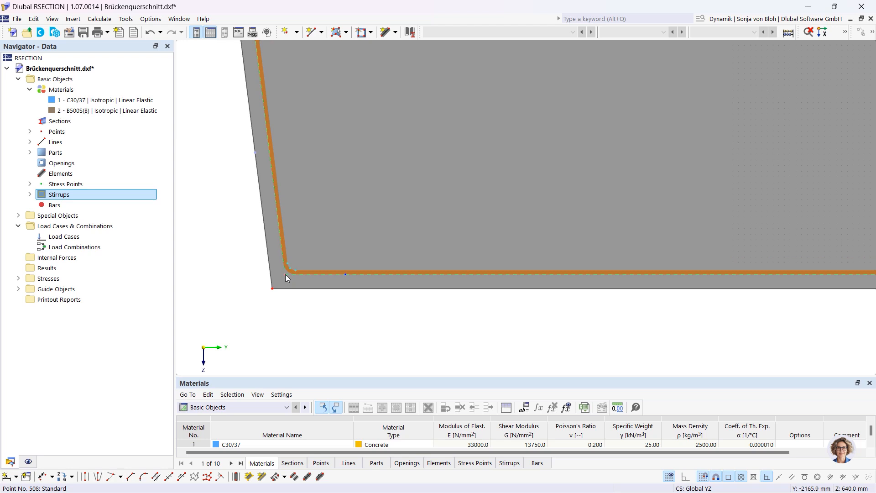
{"action": "mouse_move", "coordinate": [286, 275]}
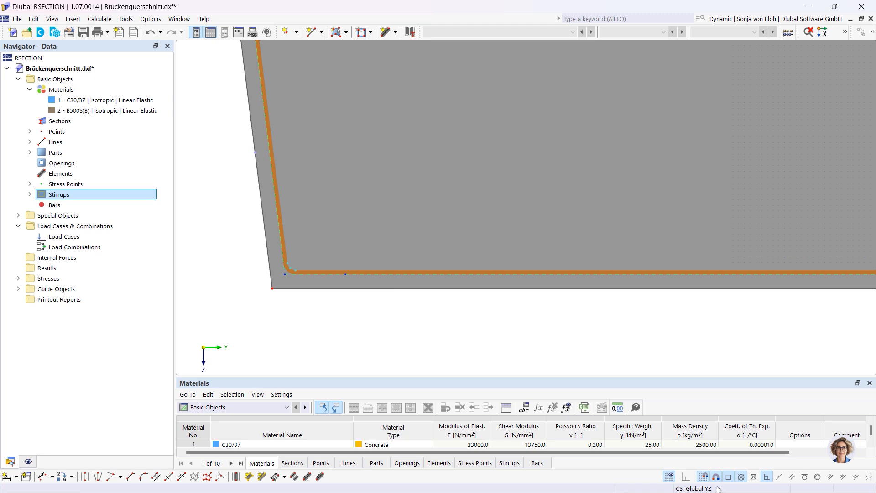
{"action": "right_click", "coordinate": [668, 478]}
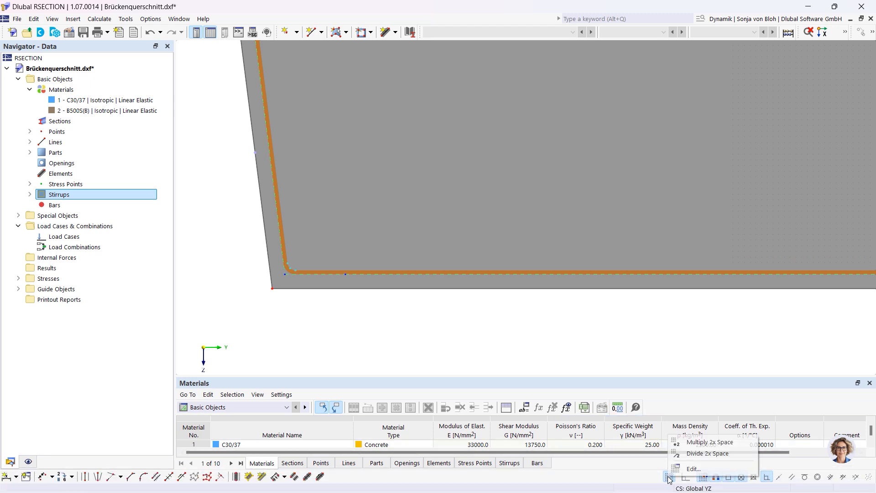
{"action": "left_click", "coordinate": [694, 467]}
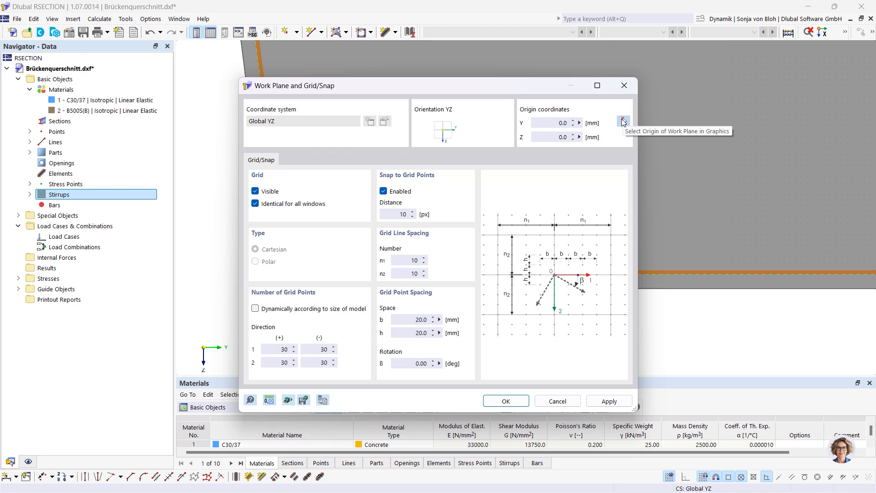
{"action": "left_click", "coordinate": [623, 121]}
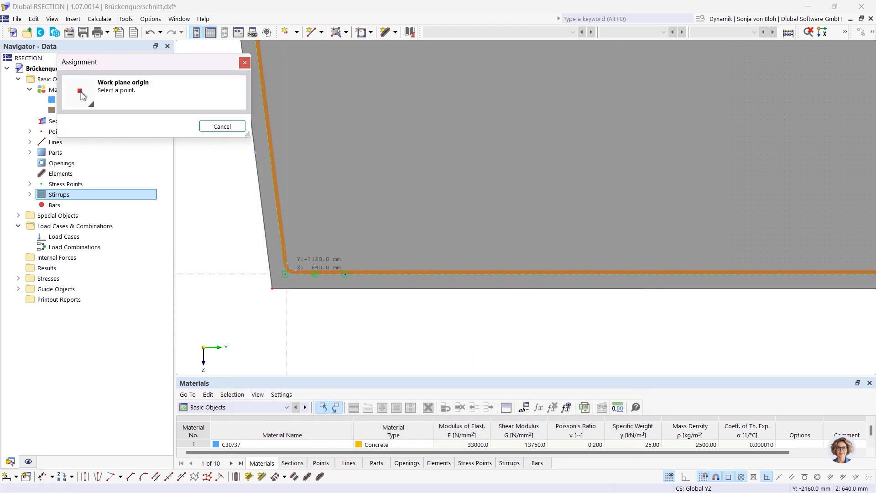
{"action": "left_click", "coordinate": [285, 274]}
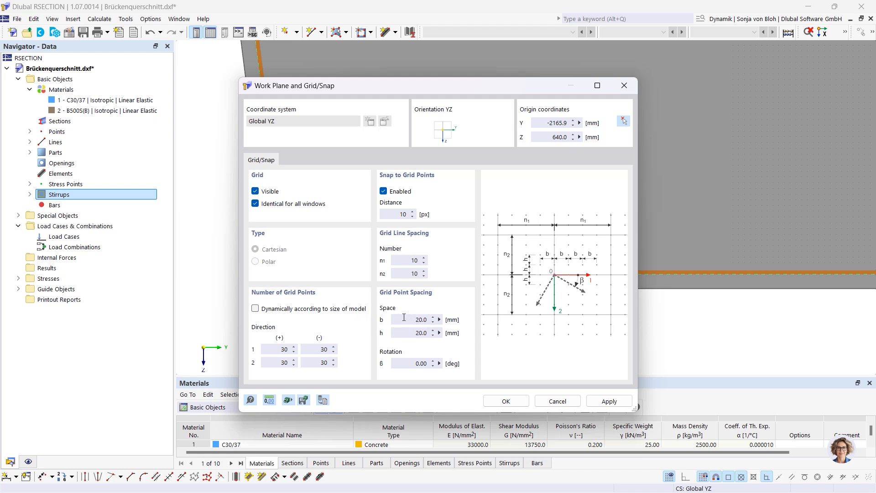
- Set the grid point spacing to 100 mm in both directions and size the grid dynamically according to the model
{"action": "left_click_drag", "start_coordinate": [404, 319], "coordinate": [438, 338]}
{"action": "type", "text": "100100"}
{"action": "left_click", "coordinate": [256, 309]}
{"action": "left_click", "coordinate": [493, 402]}
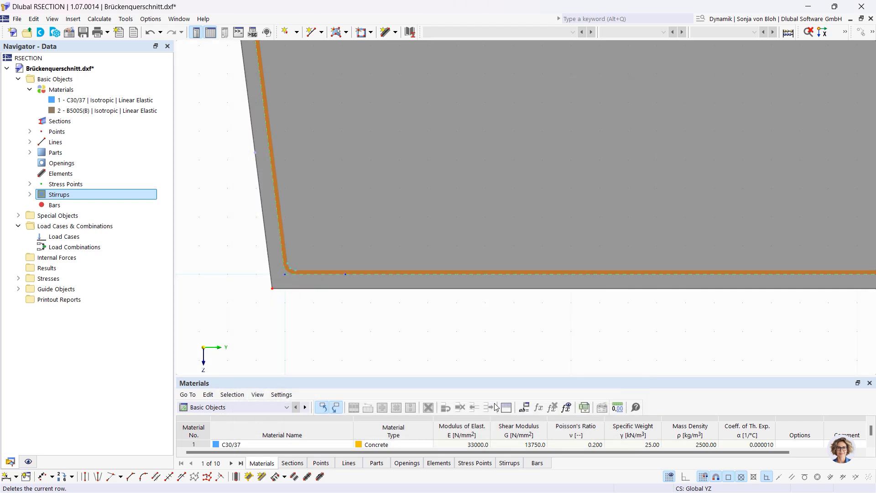
- Draw a vertical single line through the new grid origin, extending beyond the section's upper and lower edges
{"action": "scroll", "coordinate": [468, 337], "scroll_direction": "down", "scroll_amount": 4}
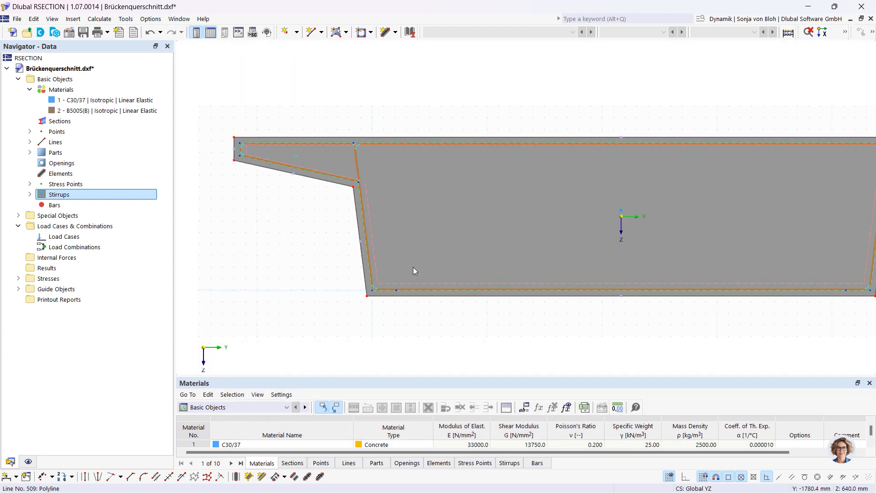
{"action": "left_click", "coordinate": [311, 32]}
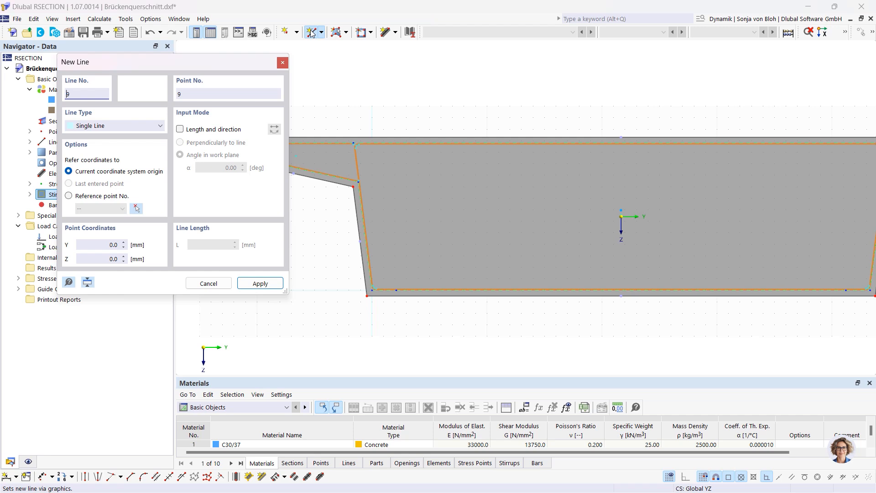
{"action": "left_click", "coordinate": [372, 106]}
{"action": "left_click", "coordinate": [372, 325]}
{"action": "key", "text": "Escape"}
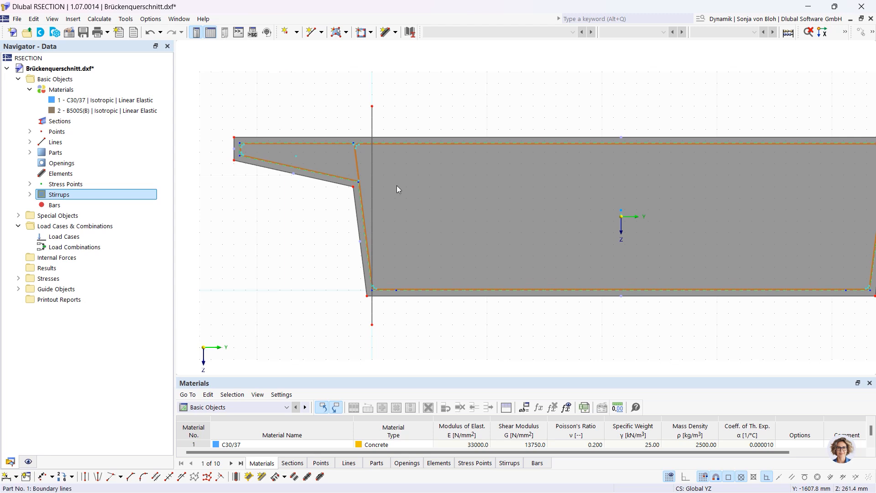
- Copy the vertical line 747 mm in Y, and copy the resulting line a further 448 mm in Y
{"action": "left_click", "coordinate": [372, 125]}
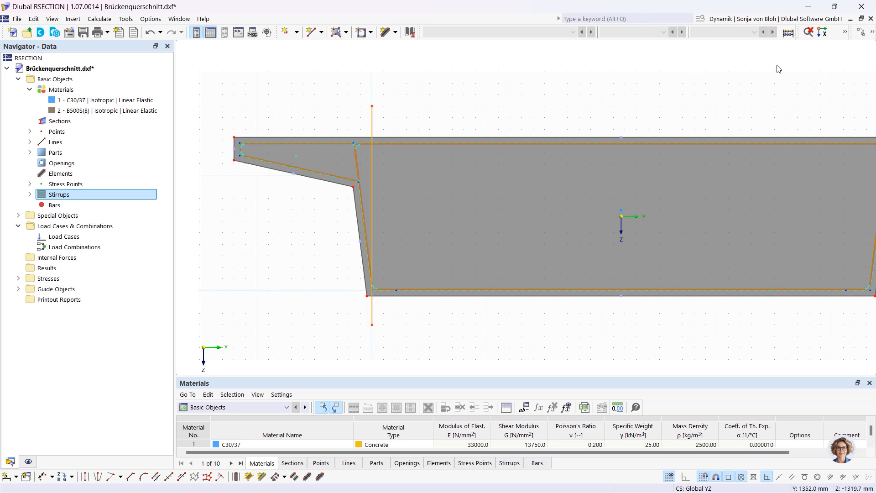
{"action": "left_click", "coordinate": [861, 32]}
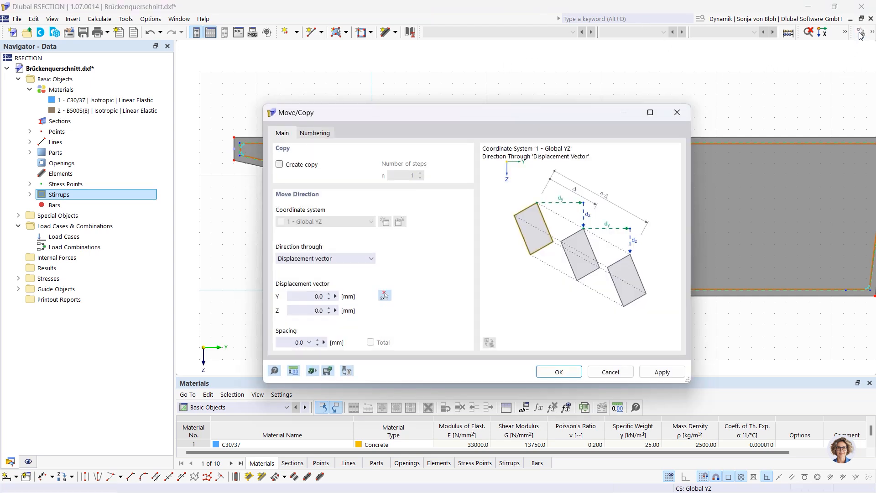
{"action": "left_click", "coordinate": [280, 165]}
{"action": "left_click", "coordinate": [319, 297]}
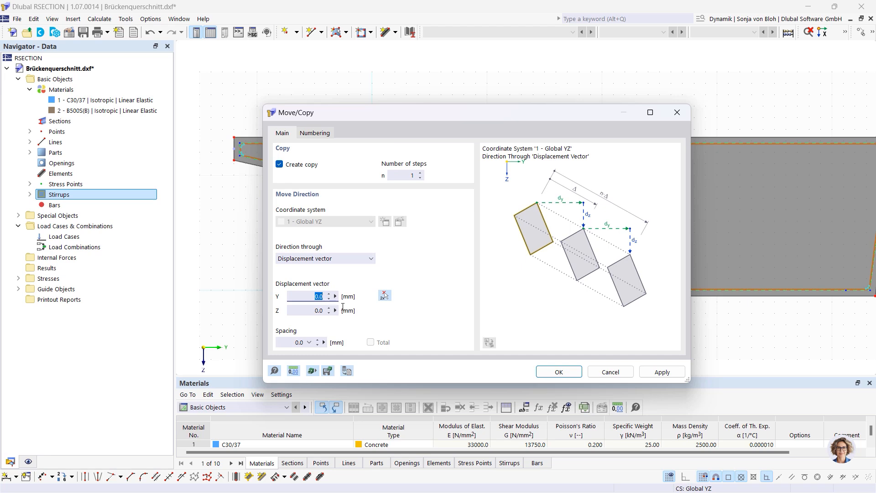
{"action": "type", "text": "747"}
{"action": "left_click", "coordinate": [662, 371]}
{"action": "double_click", "coordinate": [318, 297]}
{"action": "type", "text": "448"}
{"action": "left_click", "coordinate": [559, 372]}
- Copy the two new vertical lines in two steps with a Y displacement of 448+747 mm
{"action": "left_click_drag", "start_coordinate": [532, 117], "coordinate": [444, 91]}
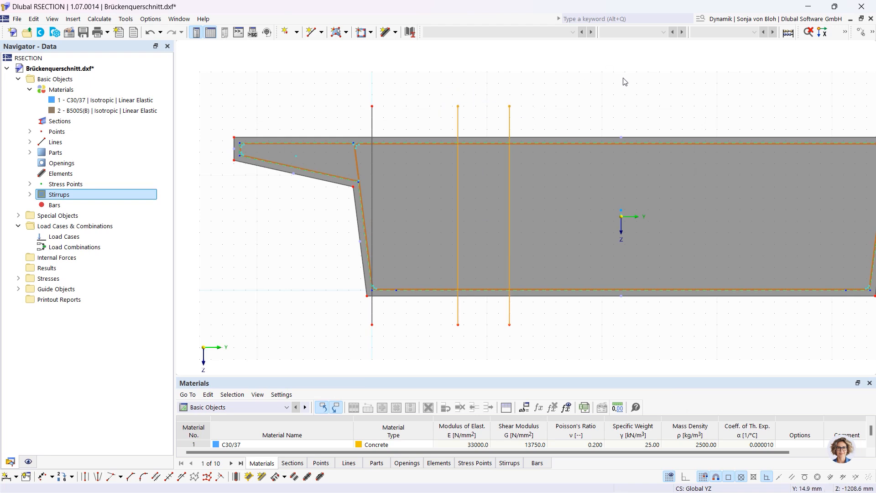
{"action": "left_click", "coordinate": [861, 32]}
{"action": "left_click", "coordinate": [420, 173]}
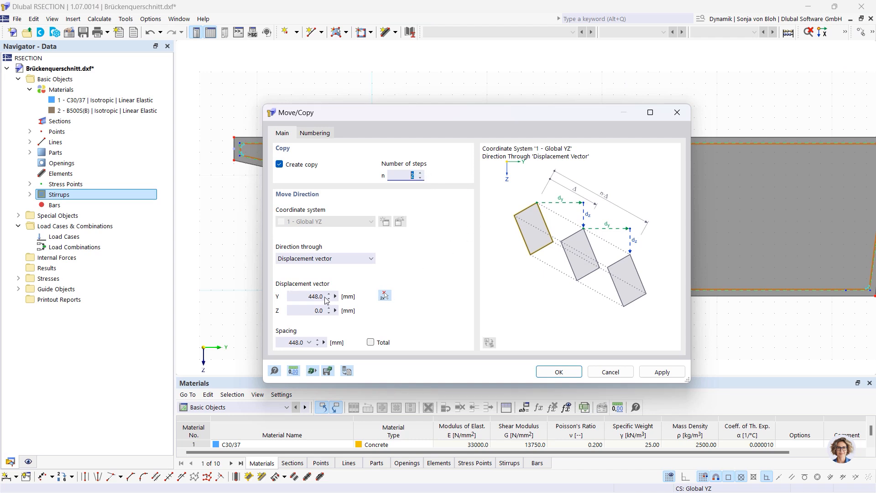
{"action": "left_click", "coordinate": [320, 297]}
{"action": "type", "text": "+747"}
{"action": "left_click", "coordinate": [557, 371]}
{"action": "scroll", "coordinate": [338, 251], "scroll_direction": "down", "scroll_amount": 2}
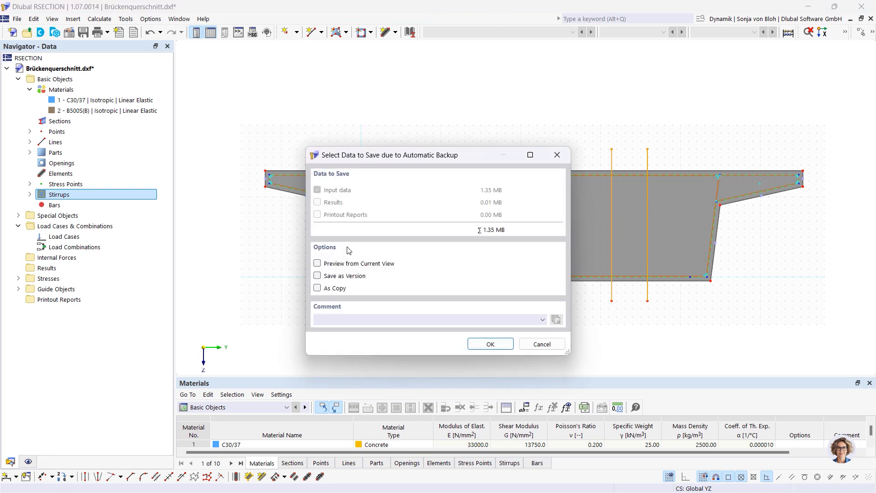
- Save the model as Brückenquerschnitt in the RSECTION Webinar 5 folder, removing the dxf ending from the file name
{"action": "left_click_drag", "start_coordinate": [450, 159], "coordinate": [291, 116]}
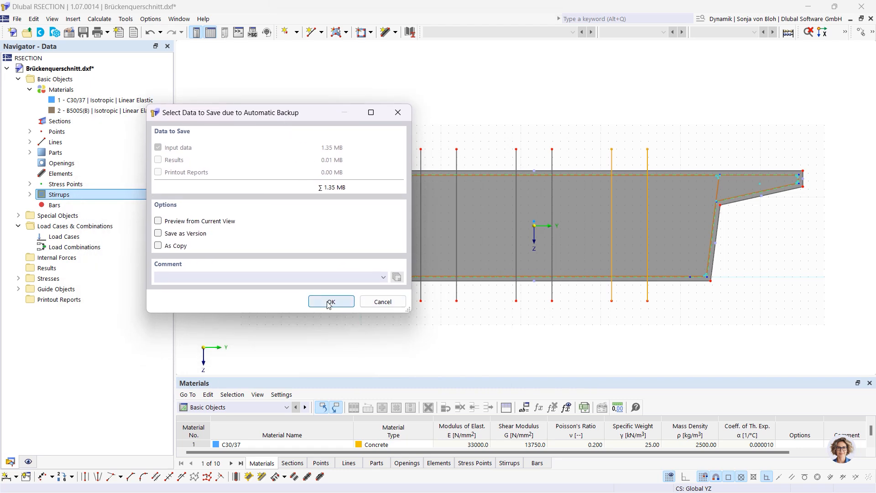
{"action": "left_click", "coordinate": [331, 302]}
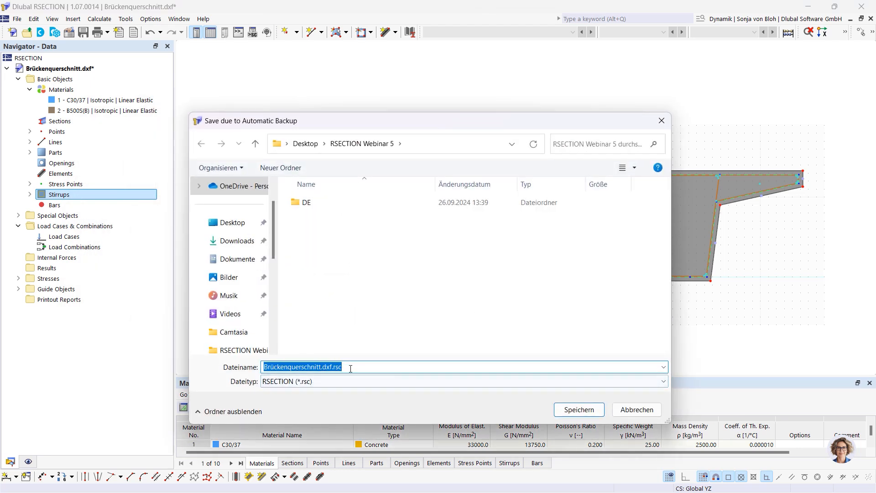
{"action": "left_click", "coordinate": [343, 366]}
{"action": "left_click_drag", "start_coordinate": [346, 370], "coordinate": [324, 370]}
{"action": "key", "text": "BackSpace"}
{"action": "key", "text": "BackSpace"}
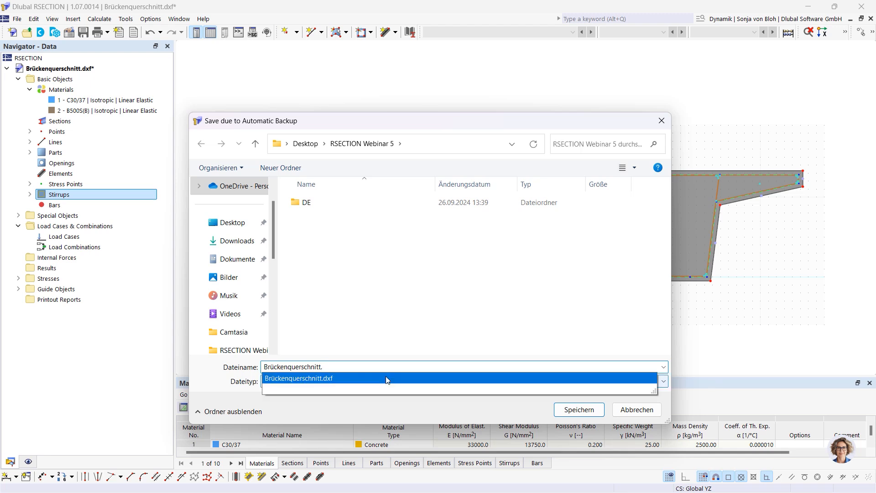
{"action": "left_click", "coordinate": [575, 412]}
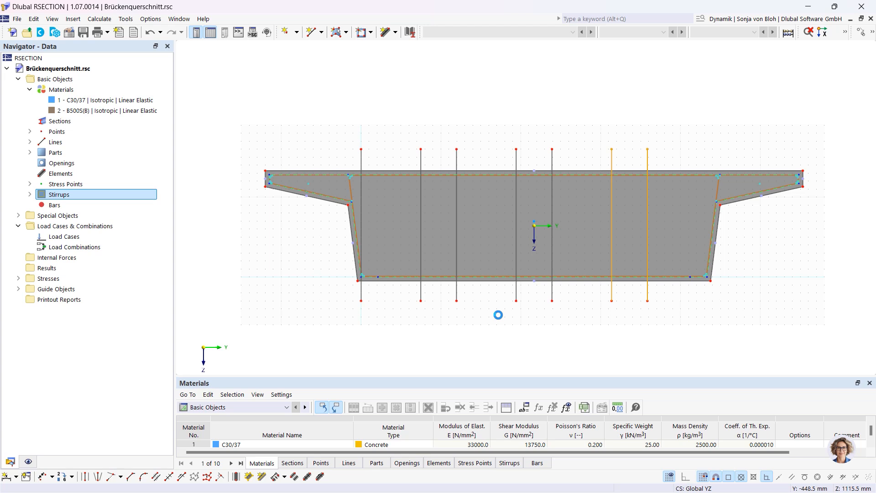
- Connect the vertical lines with the upper and lower concrete cover lines at their intersections
{"action": "left_click", "coordinate": [872, 34]}
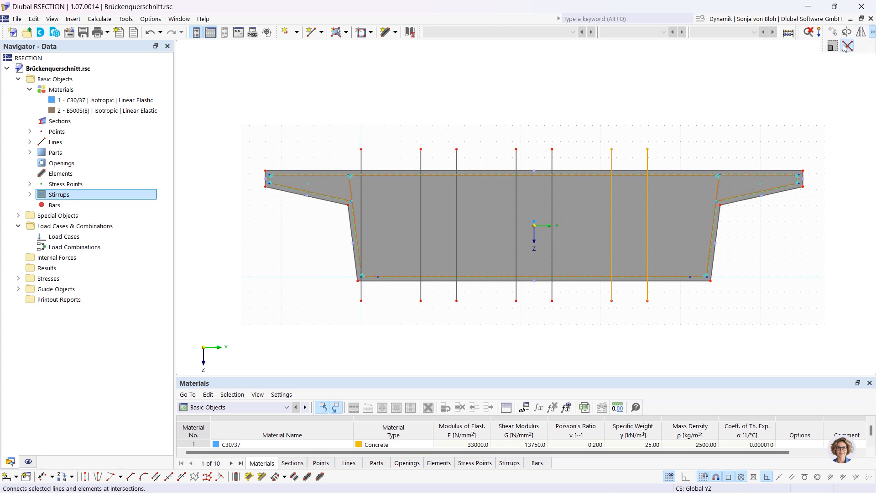
{"action": "left_click", "coordinate": [848, 46]}
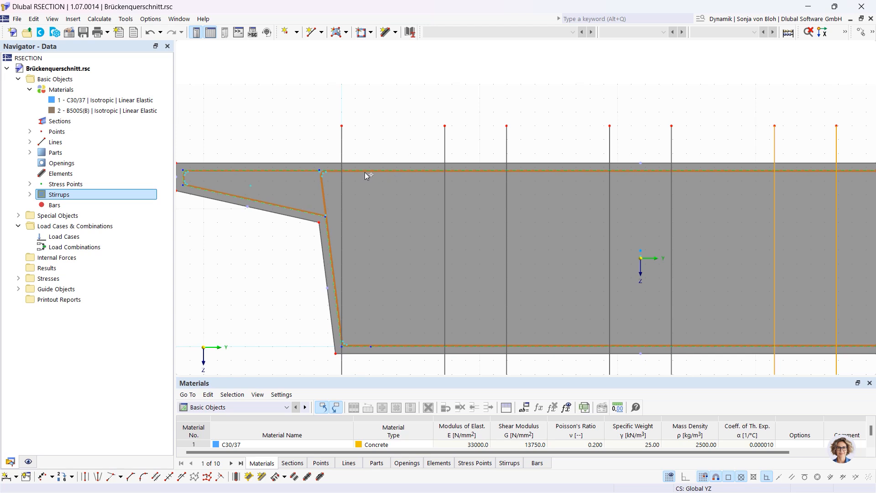
{"action": "left_click_drag", "start_coordinate": [336, 166], "coordinate": [858, 184]}
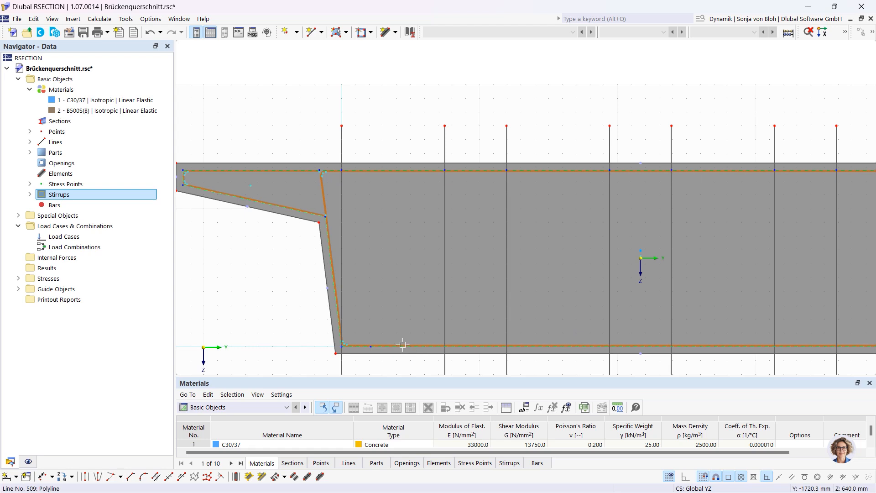
{"action": "left_click_drag", "start_coordinate": [426, 337], "coordinate": [859, 353]}
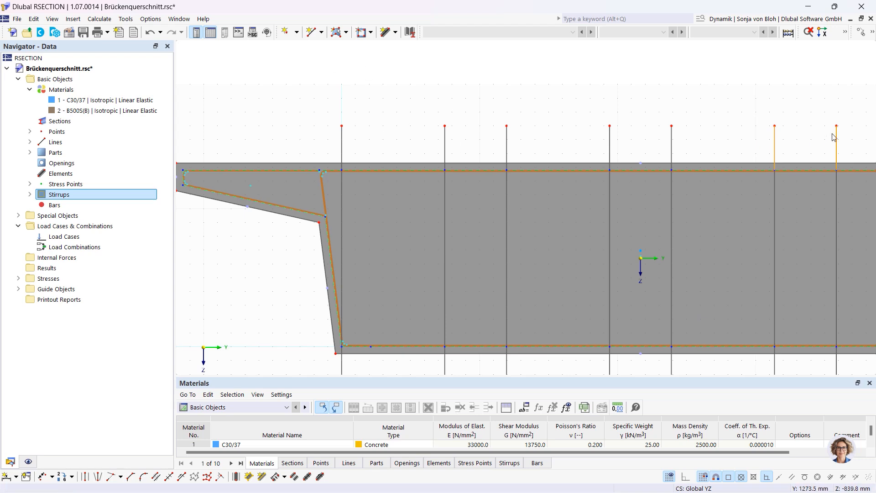
- Delete the vertical line pieces above the upper and below the lower cover line, including the leftmost line
{"action": "left_click", "coordinate": [818, 142]}
{"action": "left_click_drag", "start_coordinate": [850, 141], "coordinate": [291, 99]}
{"action": "key", "text": "Delete"}
{"action": "scroll", "coordinate": [258, 87], "scroll_direction": "down", "scroll_amount": 3}
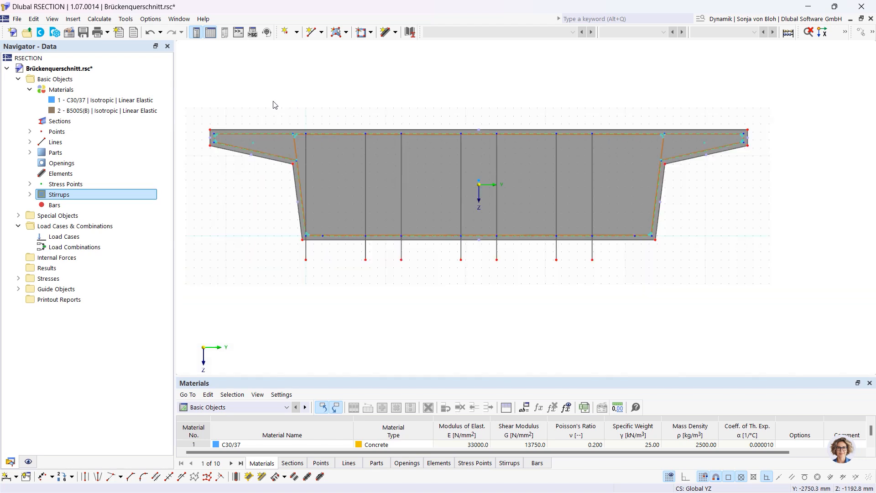
{"action": "left_click_drag", "start_coordinate": [613, 275], "coordinate": [267, 258]}
{"action": "key", "text": "Delete"}
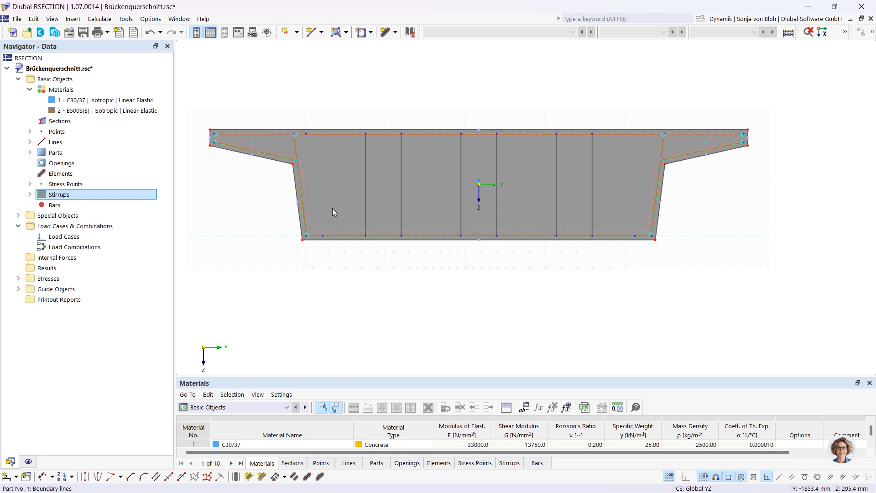
- Hide the parts in the model display and delete all the vertical auxiliary lines between the upper and lower cover lines
{"action": "scroll", "coordinate": [333, 210], "scroll_direction": "up", "scroll_amount": 1}
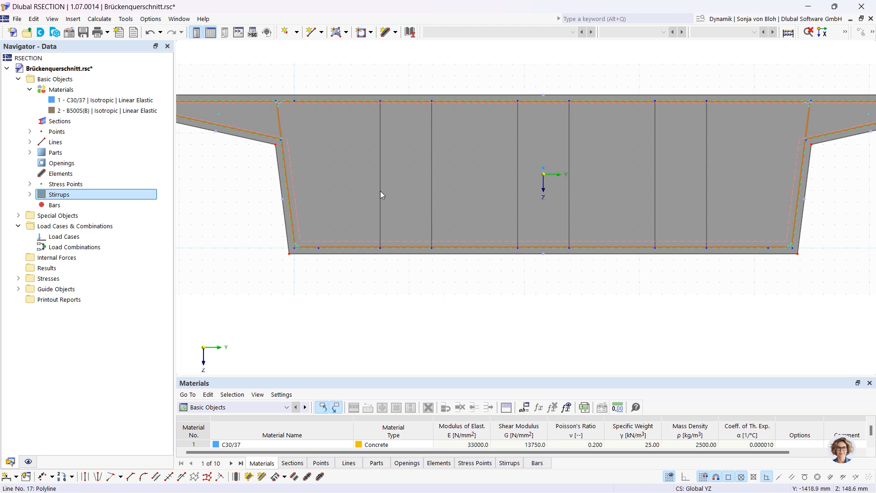
{"action": "left_click", "coordinate": [28, 461]}
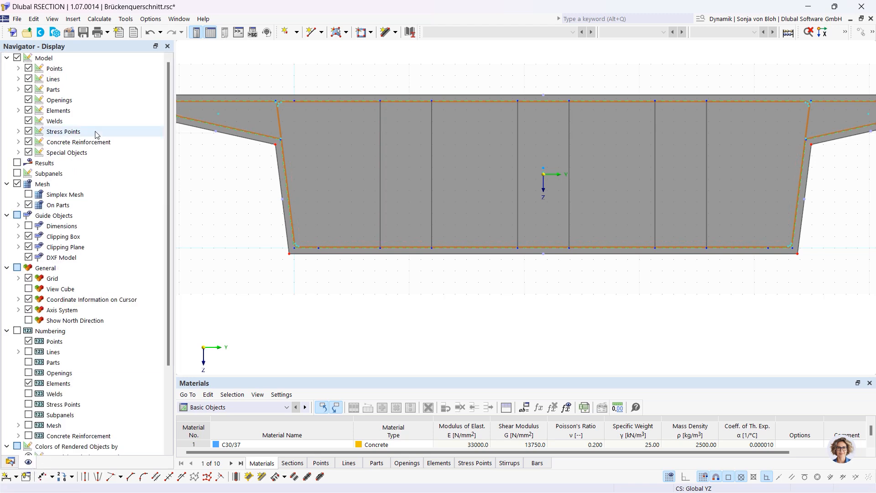
{"action": "left_click", "coordinate": [28, 89]}
{"action": "left_click_drag", "start_coordinate": [729, 186], "coordinate": [333, 147]}
{"action": "key", "text": "Delete"}
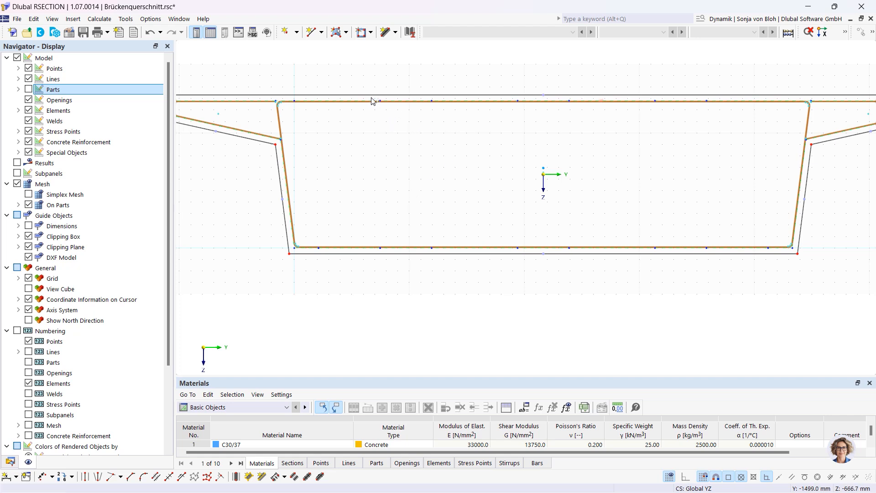
- Change the point type of the leftover intersection points 24-35 on the upper and lower cover lines to On Line
{"action": "left_click_drag", "start_coordinate": [372, 100], "coordinate": [735, 122]}
{"action": "left_click_drag", "start_coordinate": [365, 236], "coordinate": [721, 252]}
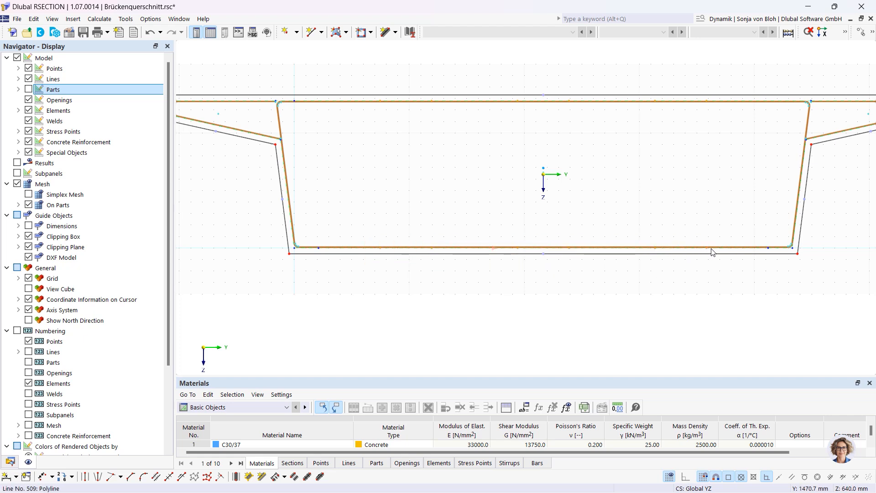
{"action": "right_click", "coordinate": [711, 253]}
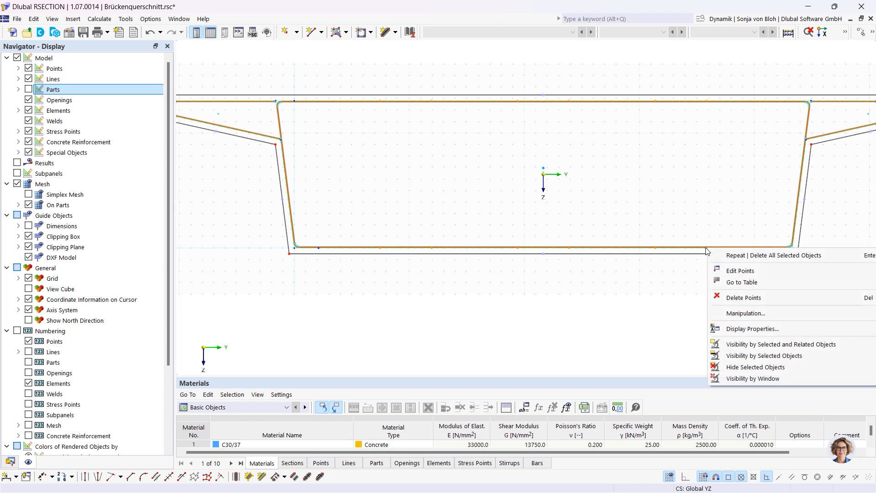
{"action": "left_click", "coordinate": [731, 272]}
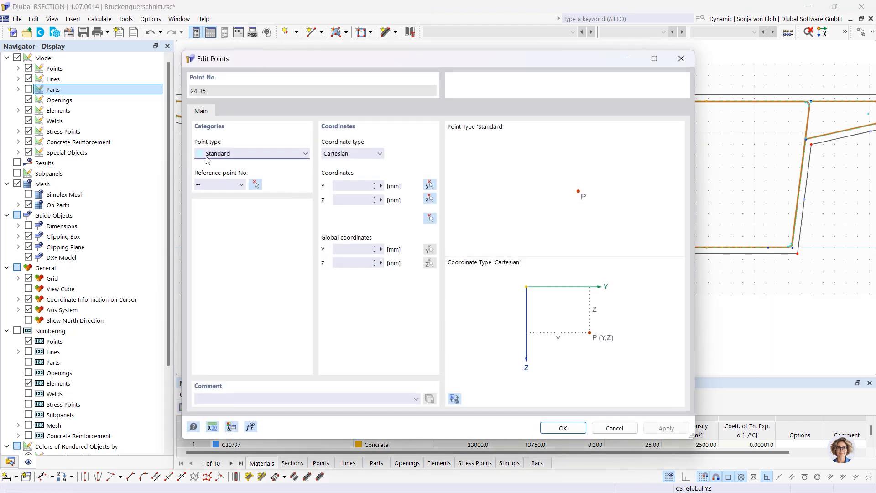
{"action": "left_click", "coordinate": [282, 155]}
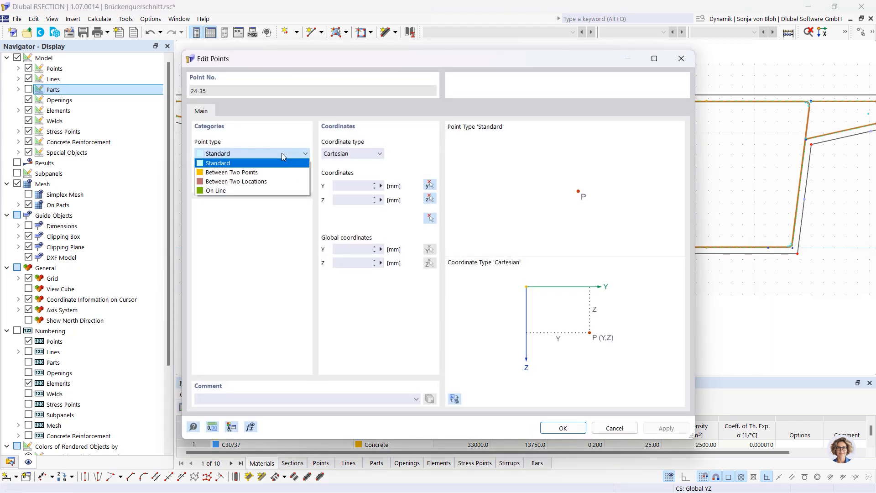
{"action": "left_click", "coordinate": [237, 188]}
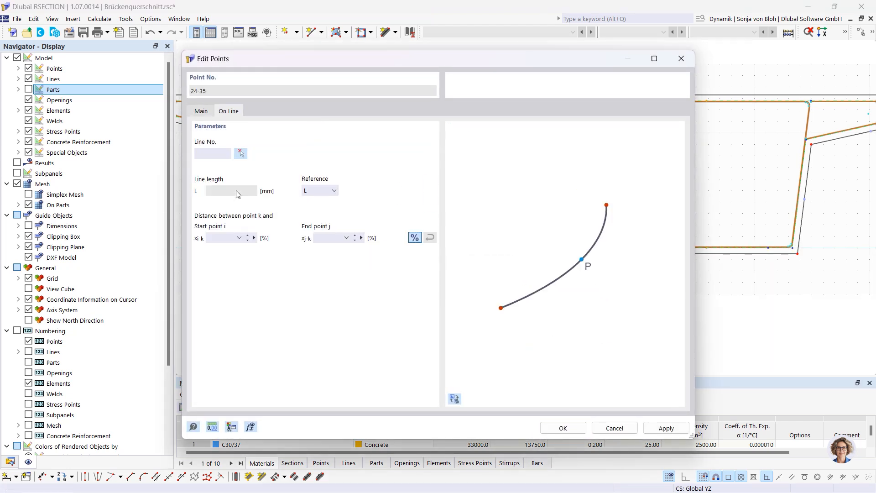
{"action": "left_click", "coordinate": [560, 427]}
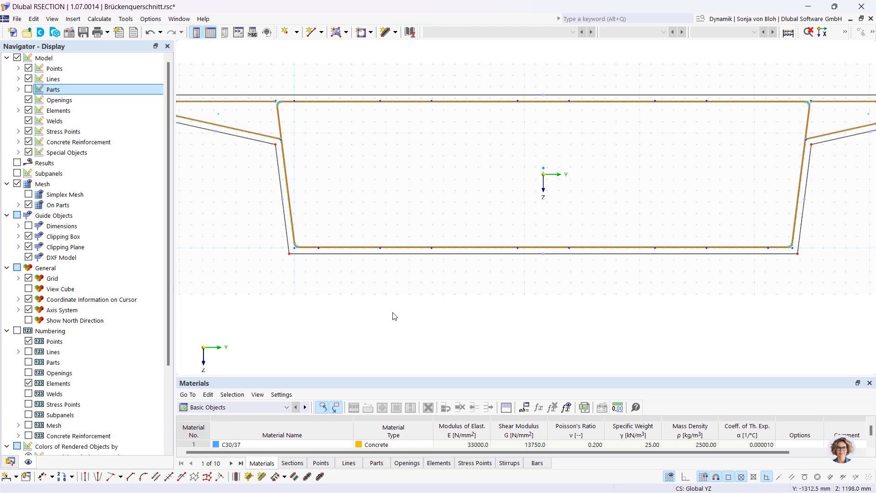
- Start a new stirrup in B500S(B) with a stirrup diameter of 14 mm
{"action": "left_click", "coordinate": [10, 463]}
{"action": "right_click", "coordinate": [51, 195]}
{"action": "left_click", "coordinate": [103, 218]}
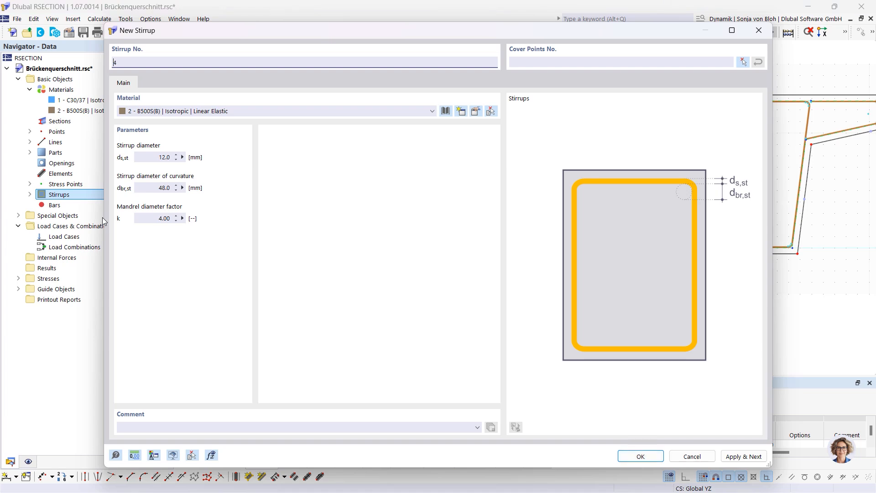
{"action": "double_click", "coordinate": [164, 157]}
{"action": "type", "text": "14"}
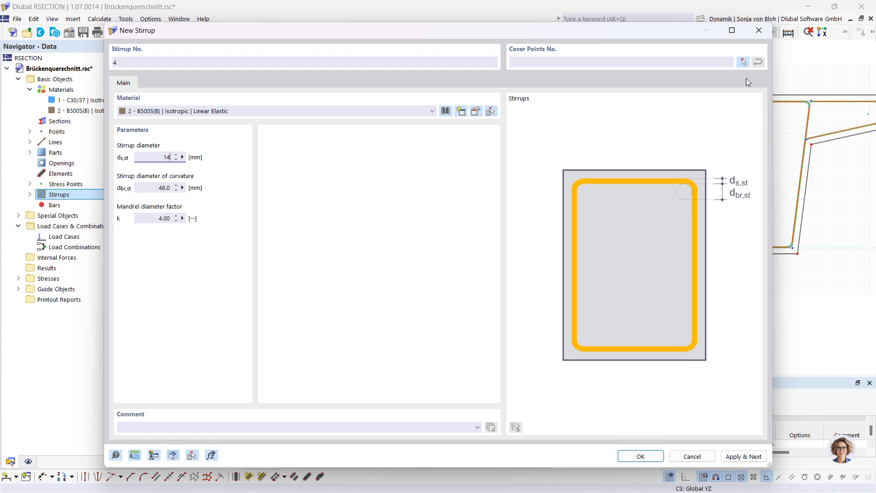
- Assign cover points 24, 25, 31, 30 and back to 24 to the 14 mm stirrup and apply it as the left web stirrup
{"action": "left_click", "coordinate": [743, 62]}
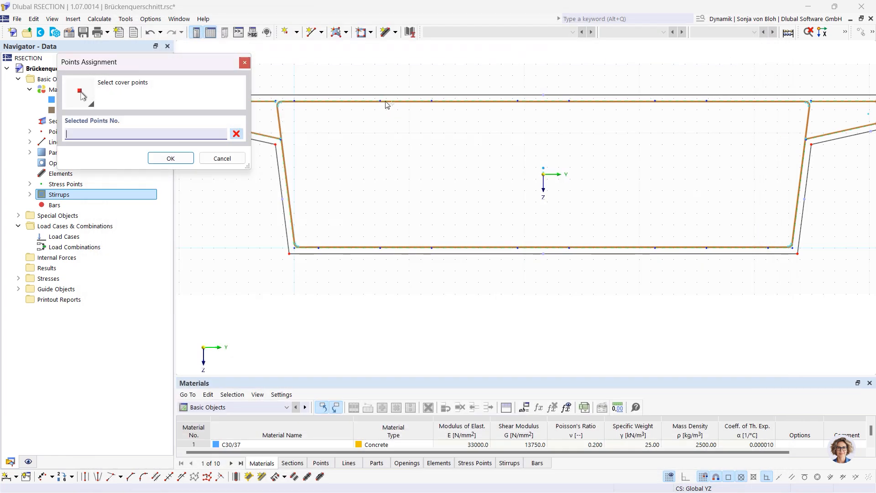
{"action": "left_click", "coordinate": [382, 101]}
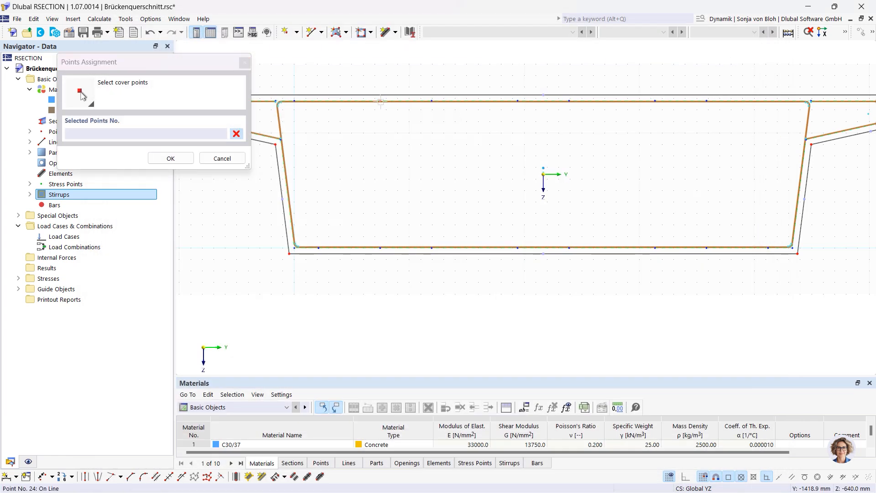
{"action": "left_click", "coordinate": [433, 101]}
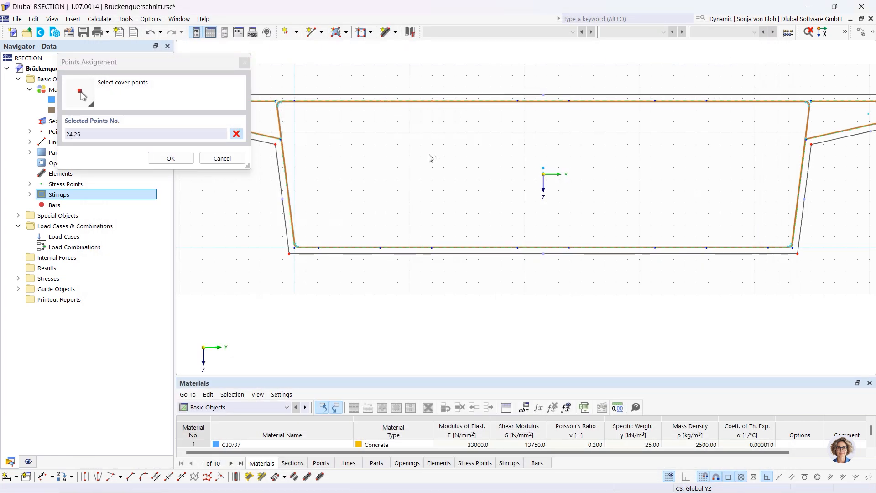
{"action": "left_click", "coordinate": [431, 248]}
{"action": "left_click", "coordinate": [381, 247]}
{"action": "left_click", "coordinate": [381, 101]}
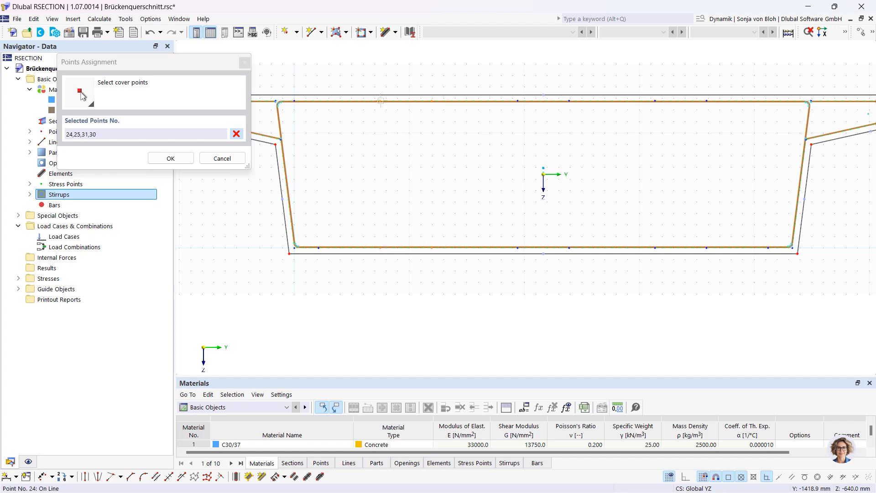
{"action": "left_click", "coordinate": [172, 159]}
{"action": "left_click", "coordinate": [743, 456]}
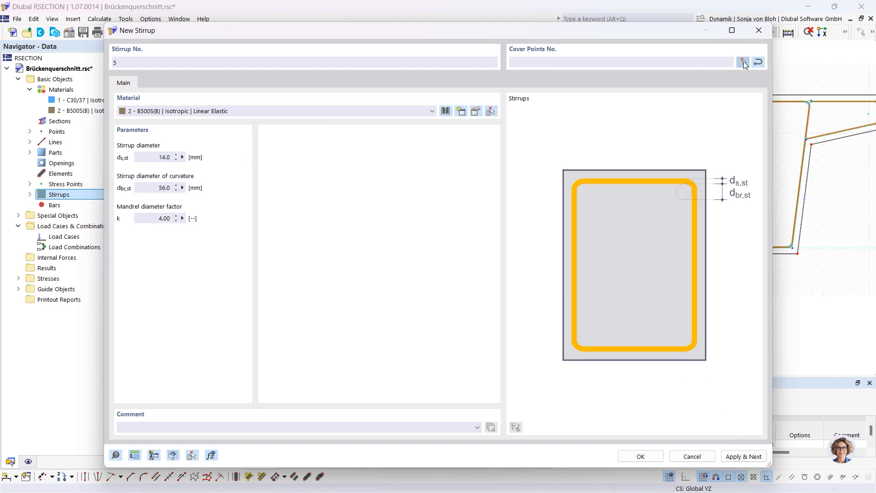
- Create the middle 14 mm web stirrup through cover points 26, 27, 33, 32 and back to 26
{"action": "left_click", "coordinate": [743, 62]}
{"action": "left_click", "coordinate": [519, 102]}
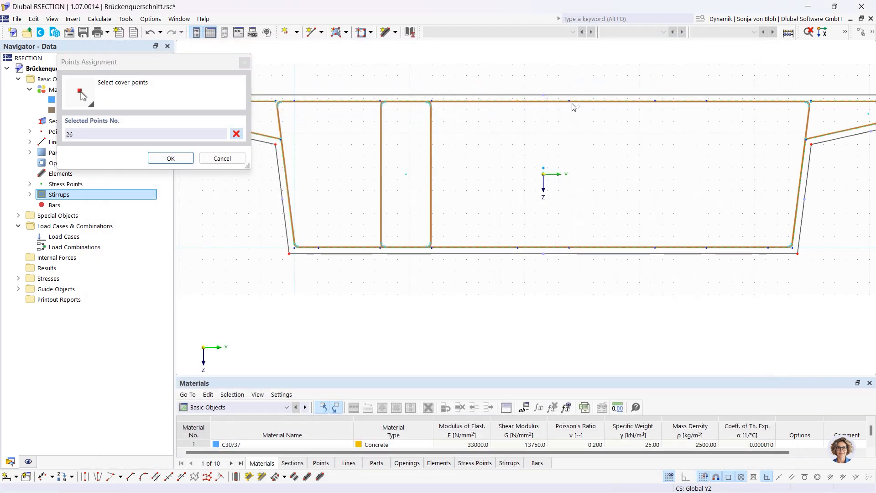
{"action": "left_click", "coordinate": [570, 102]}
{"action": "left_click", "coordinate": [570, 247]}
{"action": "left_click", "coordinate": [518, 247]}
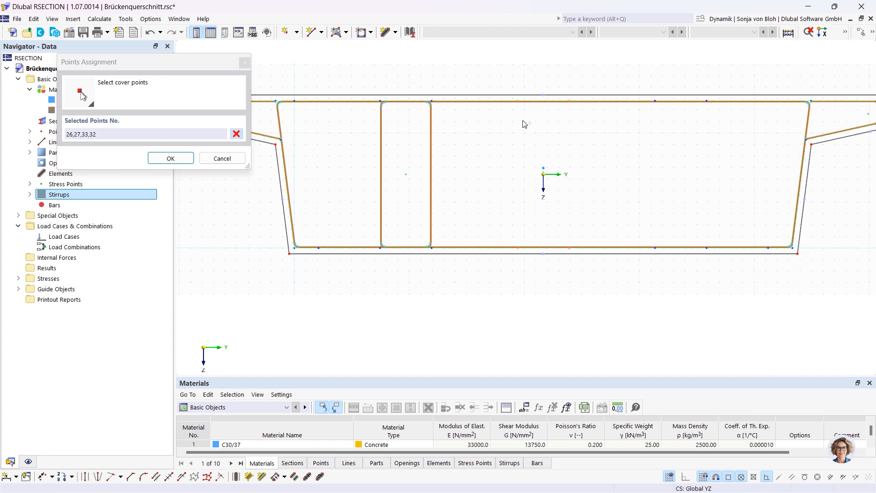
{"action": "left_click", "coordinate": [519, 102]}
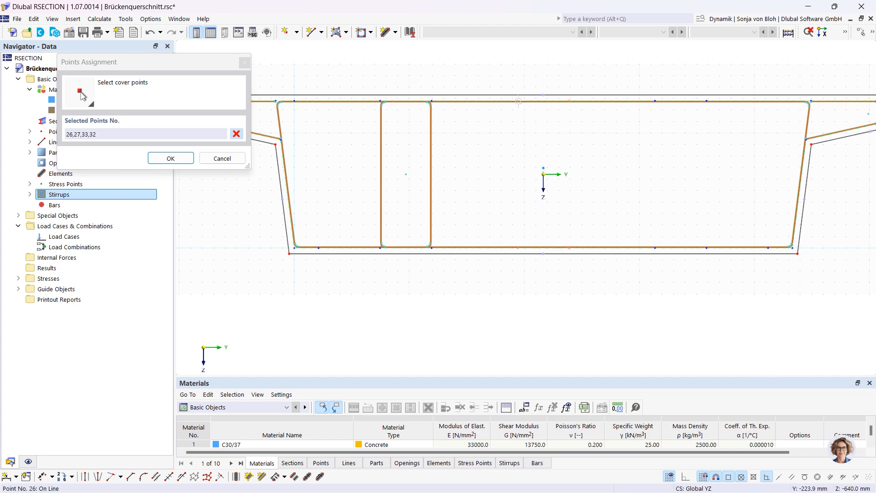
{"action": "left_click", "coordinate": [170, 158]}
{"action": "left_click", "coordinate": [733, 455]}
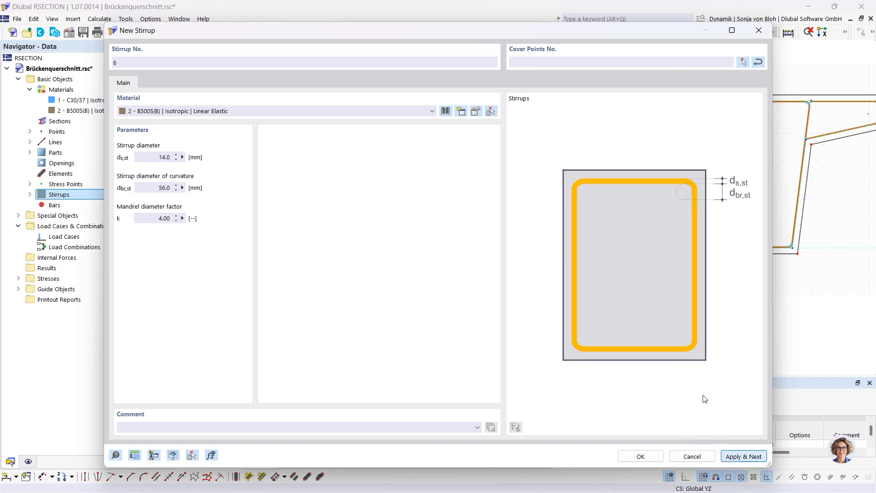
- Create the right 14 mm web stirrup through cover points 28, 29, 35, 34 and back to 28, and finish stirrup entry
{"action": "left_click", "coordinate": [743, 62]}
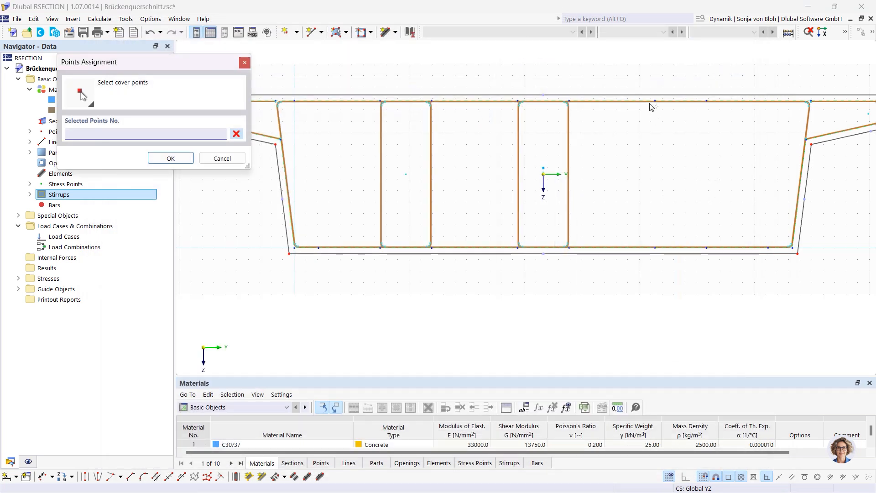
{"action": "left_click", "coordinate": [655, 101]}
{"action": "left_click", "coordinate": [706, 101]}
{"action": "left_click", "coordinate": [706, 246]}
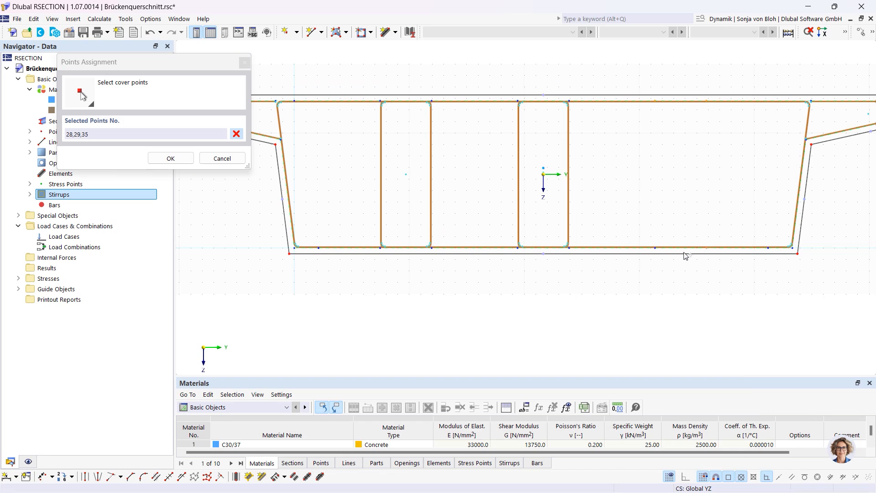
{"action": "left_click", "coordinate": [655, 248]}
{"action": "left_click", "coordinate": [655, 101]}
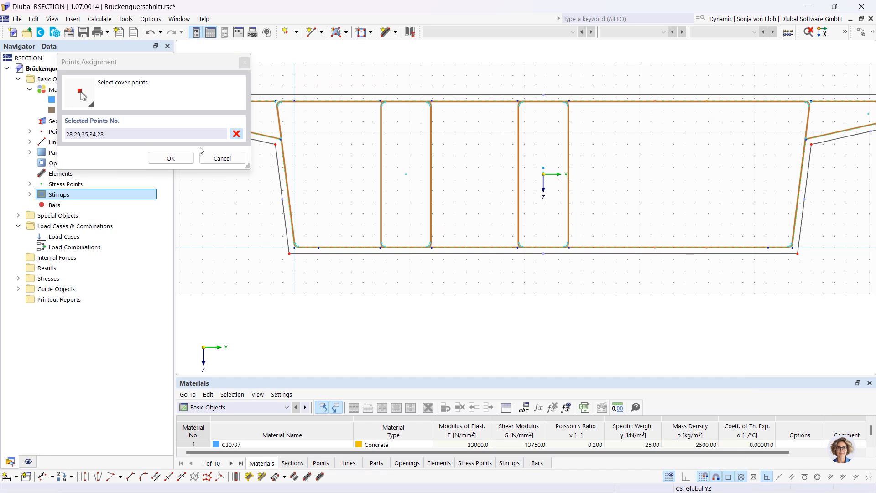
{"action": "left_click", "coordinate": [176, 158]}
{"action": "left_click", "coordinate": [637, 456]}
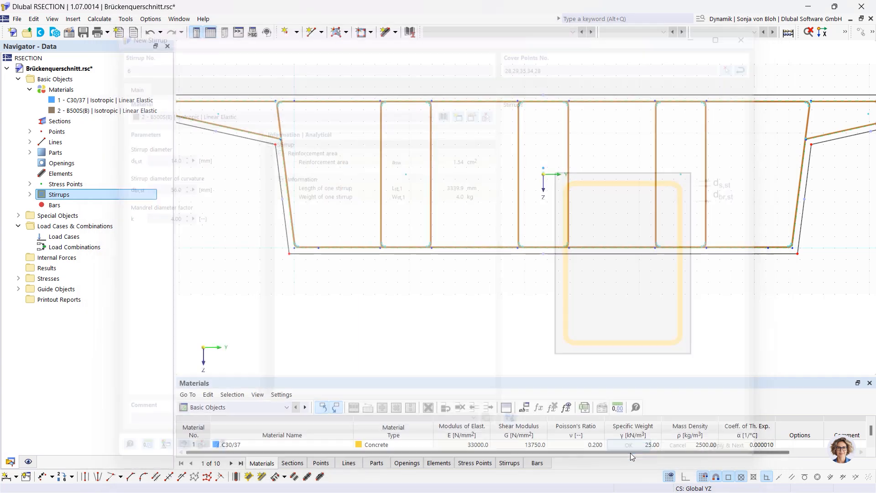
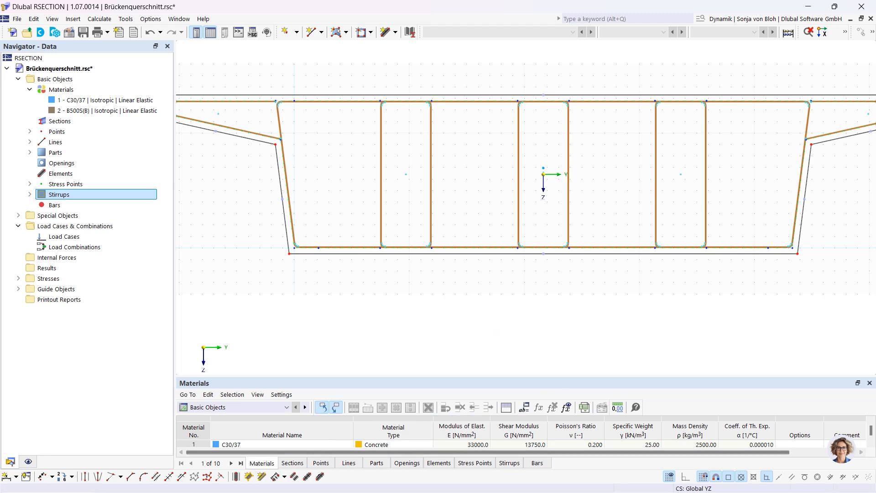
- Create a Single | Point bar with a diameter of 28 mm at point 524 in the lower-left bend of the outer stirrup
{"action": "right_click", "coordinate": [48, 204]}
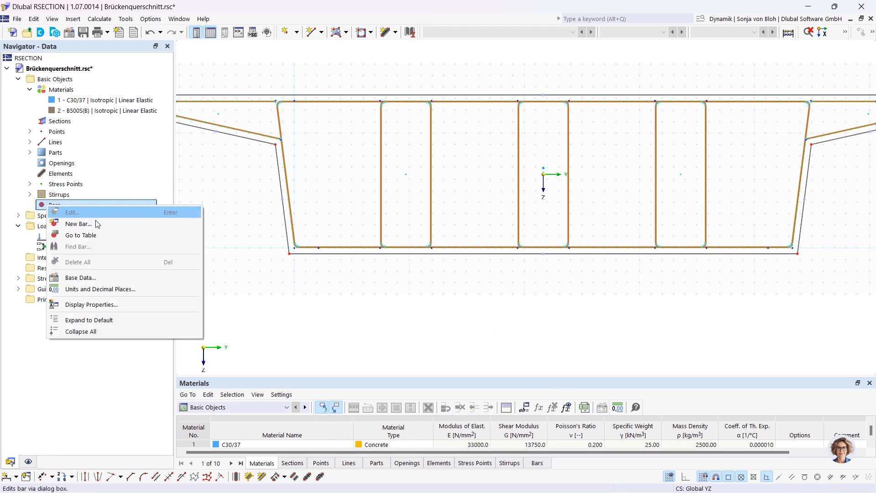
{"action": "left_click", "coordinate": [97, 227]}
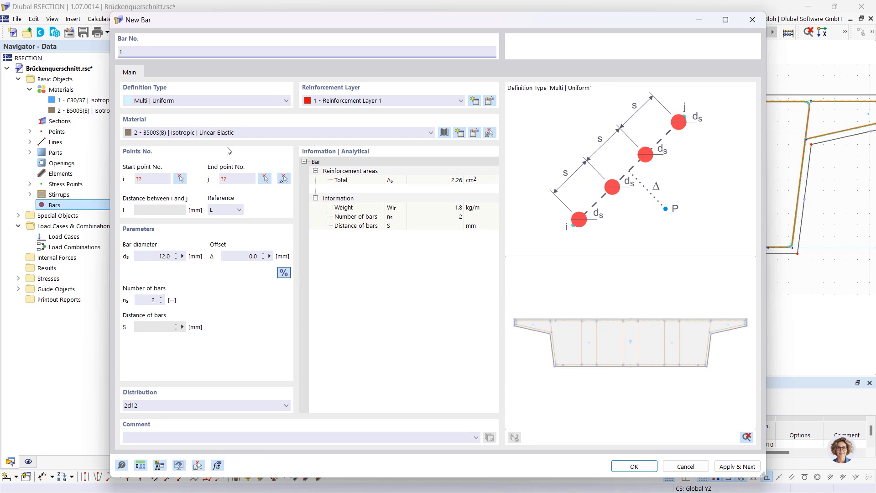
{"action": "left_click", "coordinate": [198, 102]}
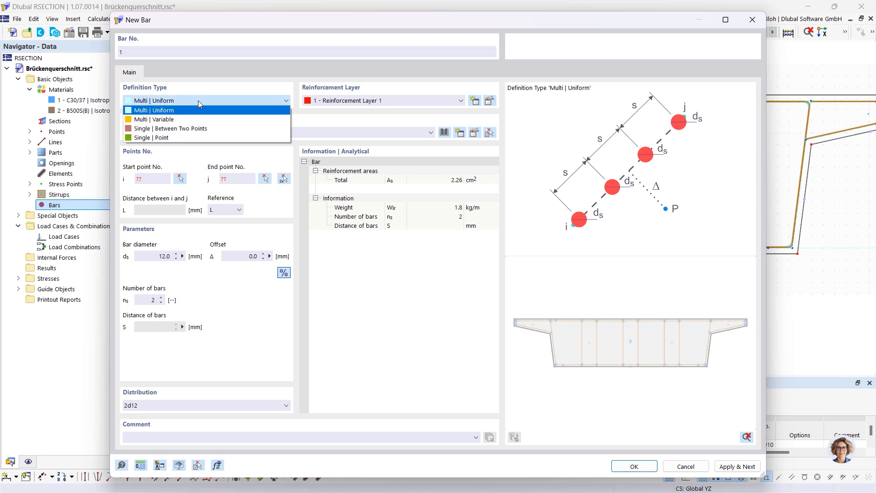
{"action": "left_click", "coordinate": [164, 141]}
{"action": "left_click", "coordinate": [147, 227]}
{"action": "type", "text": "28"}
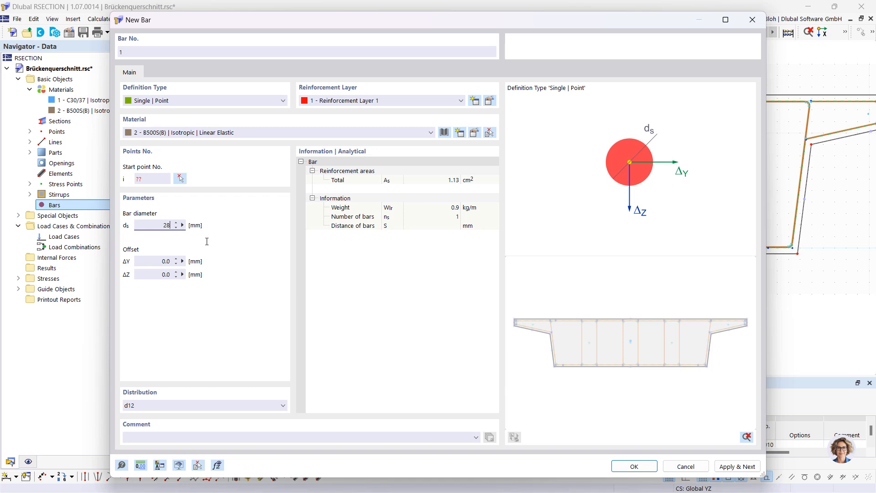
{"action": "left_click", "coordinate": [180, 180]}
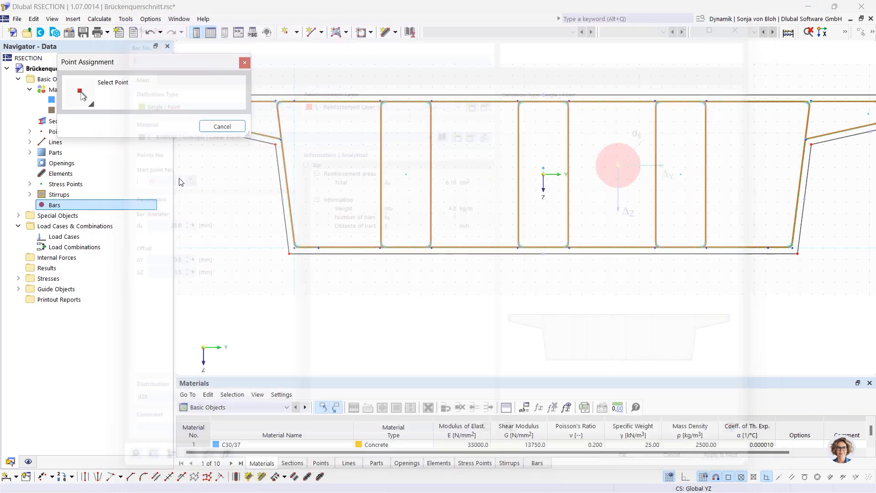
{"action": "scroll", "coordinate": [299, 251], "scroll_direction": "up", "scroll_amount": 3}
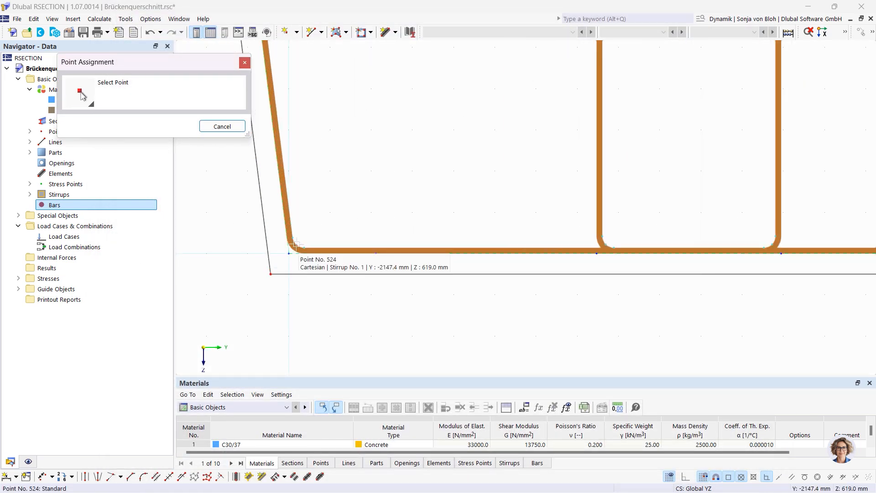
{"action": "left_click", "coordinate": [303, 252]}
{"action": "left_click", "coordinate": [752, 465]}
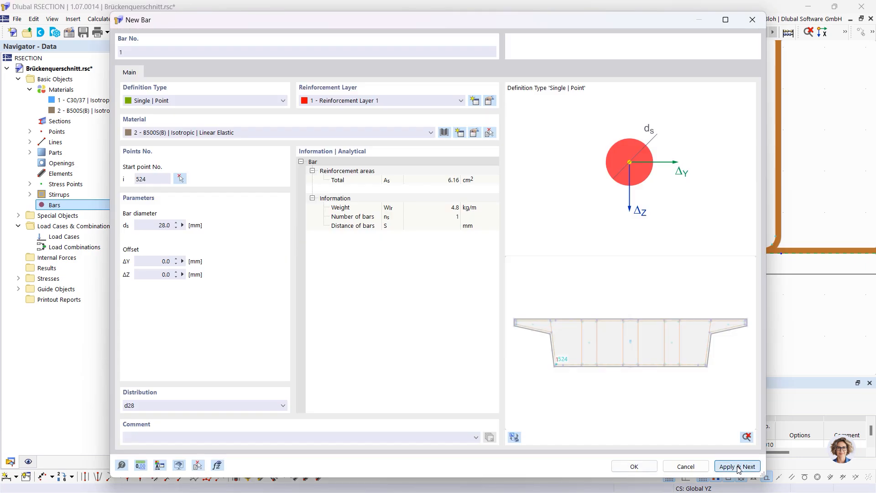
- Create single 28 mm point bars in the two bottom bends of the left web stirrup
{"action": "left_click", "coordinate": [182, 179]}
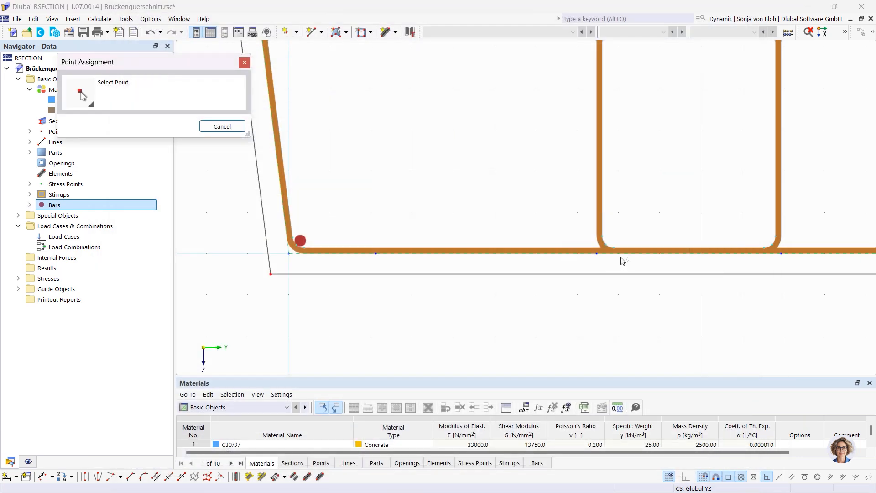
{"action": "left_click", "coordinate": [605, 244]}
{"action": "left_click", "coordinate": [736, 465]}
{"action": "left_click", "coordinate": [183, 179]}
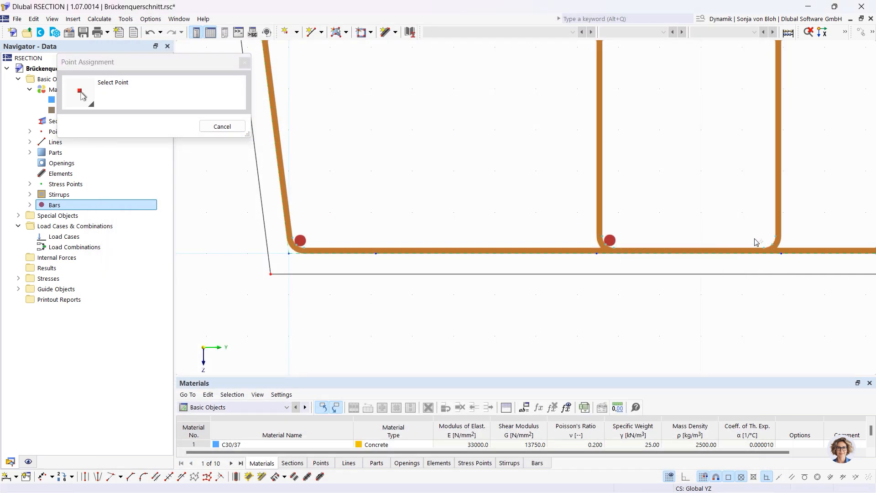
{"action": "left_click", "coordinate": [772, 245]}
{"action": "left_click", "coordinate": [736, 466]}
- Create single 28 mm point bars in the two bottom bends of the middle web stirrup, the right one at point 565
{"action": "left_click", "coordinate": [180, 179]}
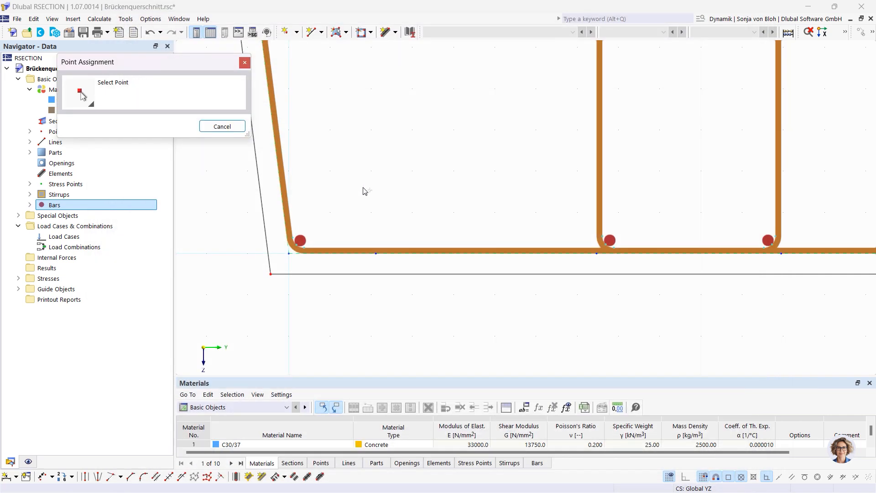
{"action": "scroll", "coordinate": [366, 204], "scroll_direction": "down", "scroll_amount": 1}
{"action": "scroll", "coordinate": [748, 226], "scroll_direction": "up", "scroll_amount": 3}
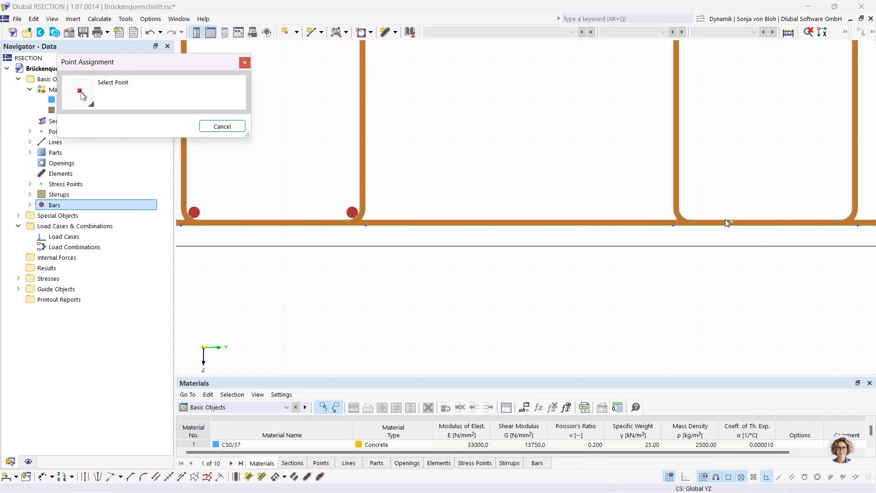
{"action": "left_click", "coordinate": [670, 219]}
{"action": "left_click", "coordinate": [736, 466]}
{"action": "left_click", "coordinate": [180, 178]}
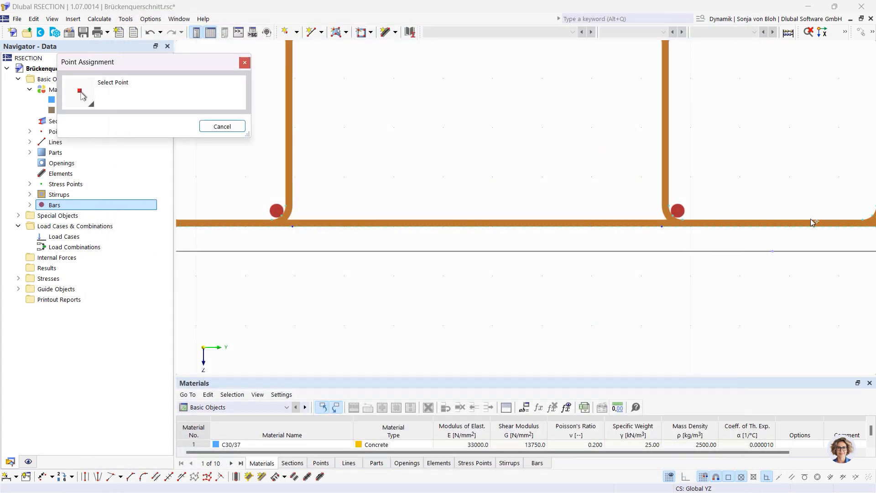
{"action": "left_click", "coordinate": [871, 218]}
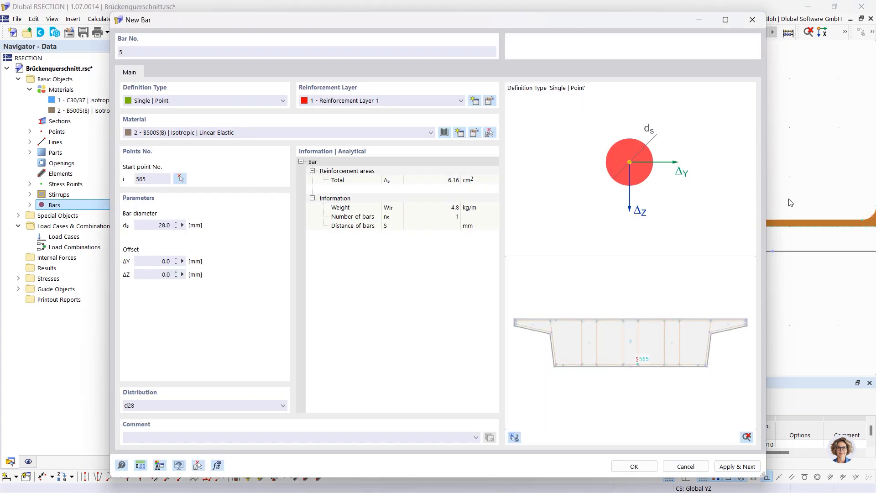
{"action": "left_click", "coordinate": [736, 466]}
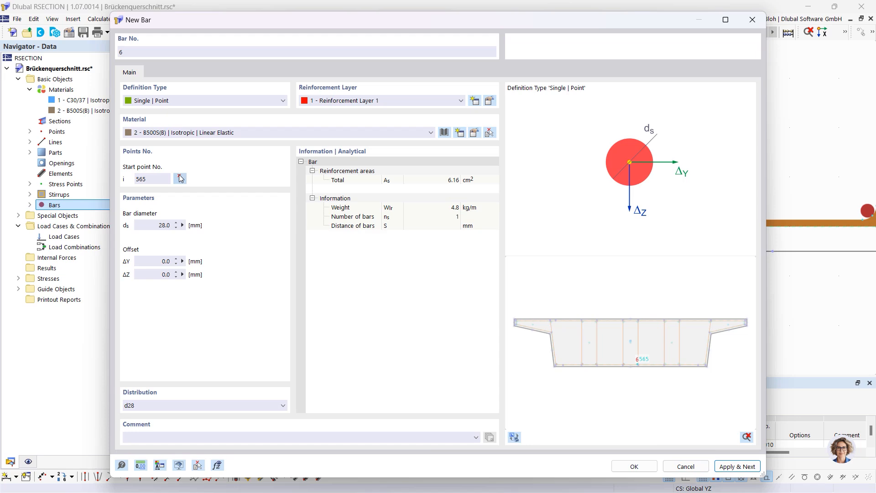
- Create single 28 mm point bars at points 581 and 578 in the bottom bends of the right web stirrup
{"action": "left_click", "coordinate": [181, 179]}
{"action": "scroll", "coordinate": [386, 217], "scroll_direction": "down", "scroll_amount": 4}
{"action": "middle_click_drag", "start_coordinate": [703, 278], "coordinate": [413, 343]}
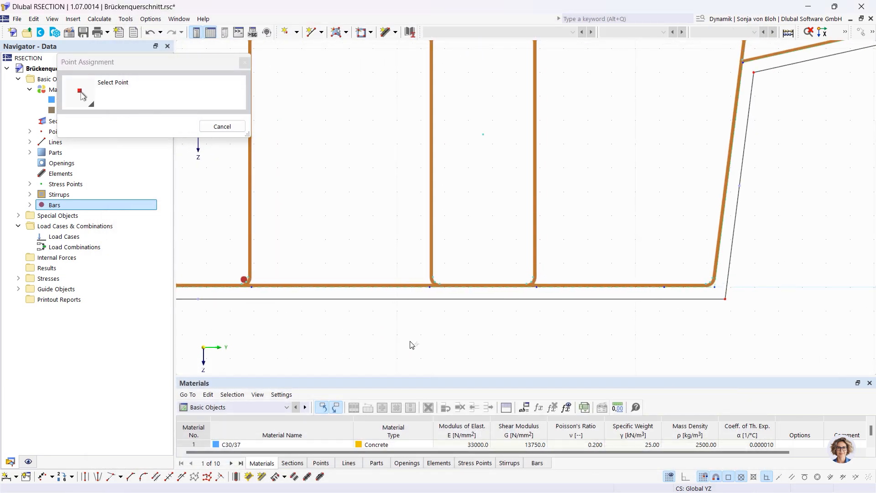
{"action": "left_click", "coordinate": [433, 280]}
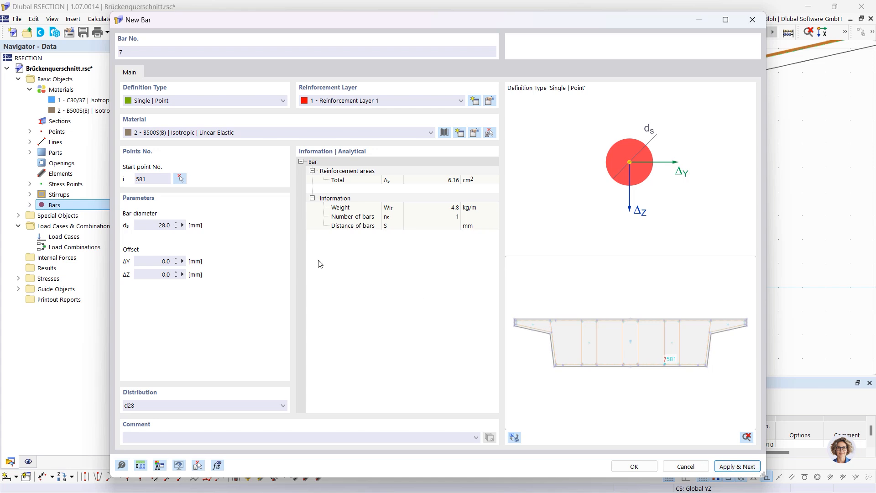
{"action": "left_click", "coordinate": [735, 466]}
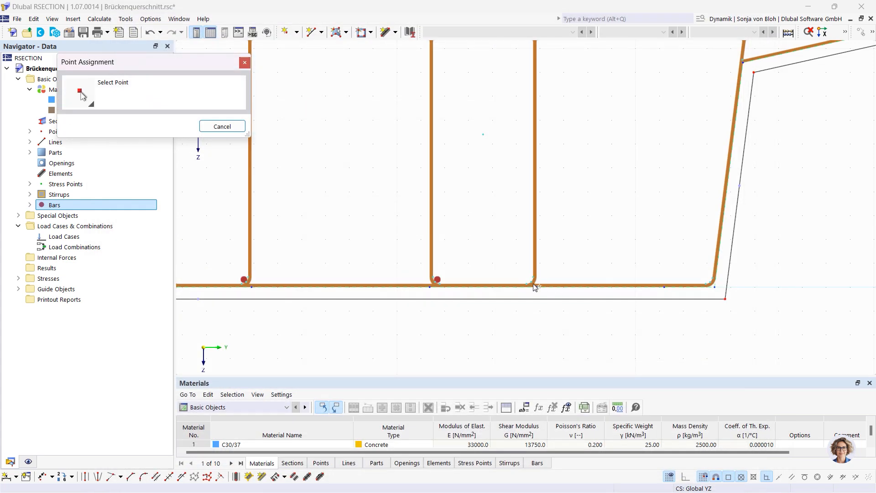
{"action": "left_click", "coordinate": [529, 283]}
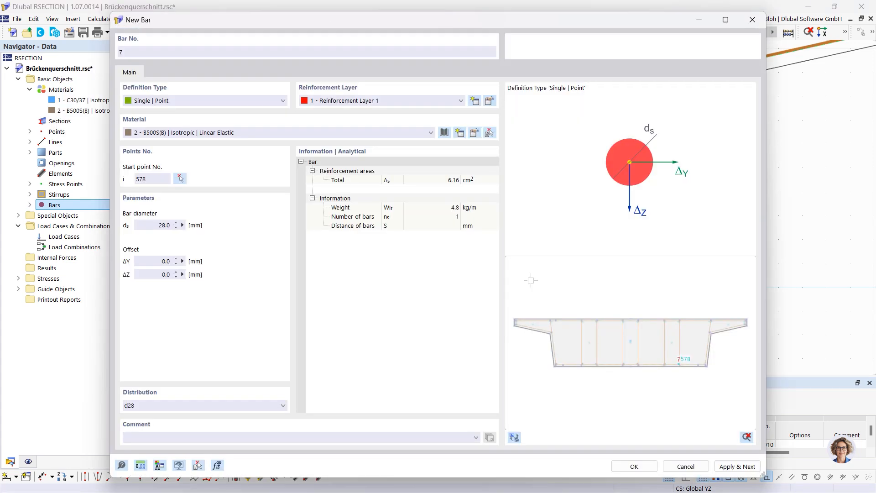
{"action": "left_click", "coordinate": [732, 466]}
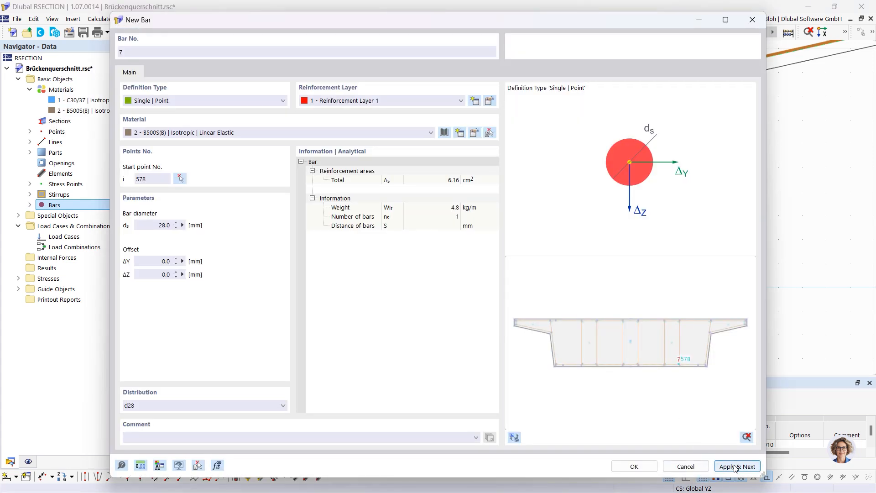
- Create a single 28 mm point bar at point 521 in the lower-right bend of the outer stirrup
{"action": "left_click", "coordinate": [181, 178]}
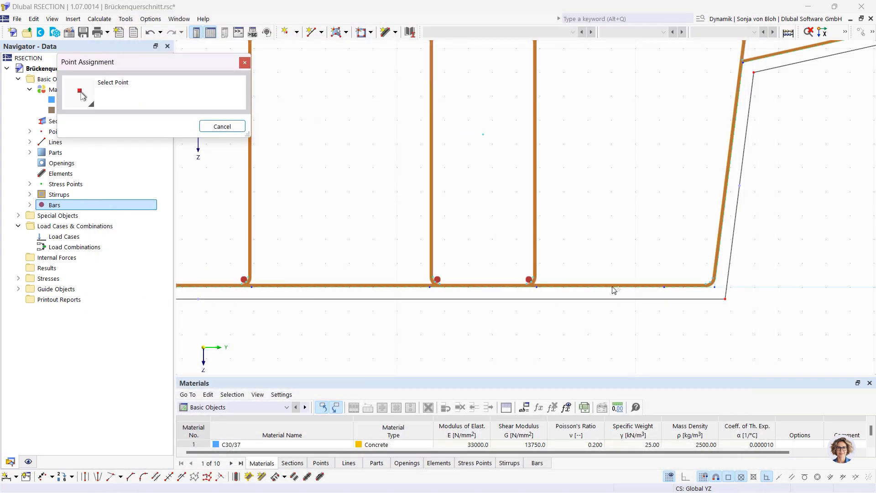
{"action": "left_click", "coordinate": [714, 286]}
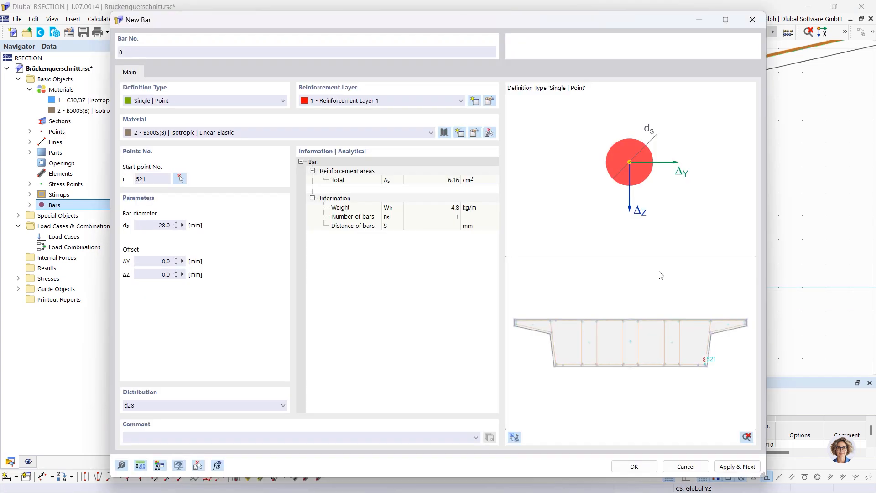
{"action": "left_click", "coordinate": [740, 466]}
- Define the new bar as Multi | Variable with 9 bars, 75 mm axial spacing Sn and a start distance Si of 76 mm
{"action": "left_click", "coordinate": [205, 101]}
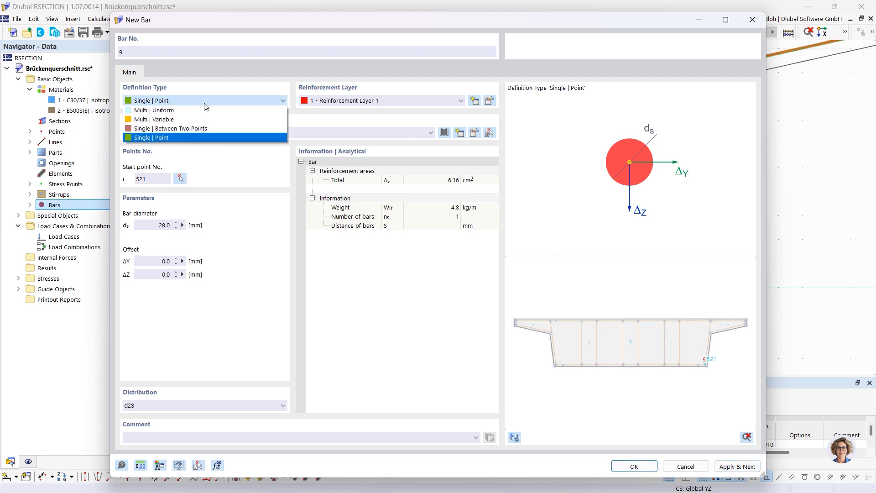
{"action": "left_click", "coordinate": [178, 119]}
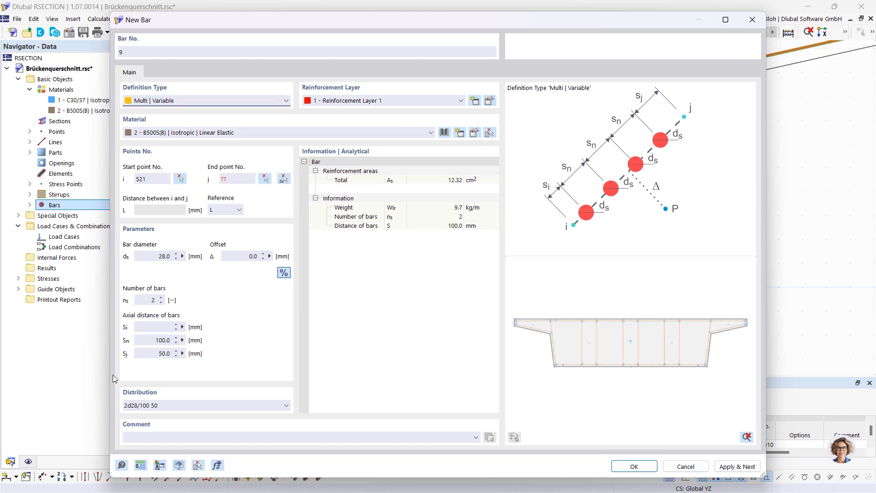
{"action": "double_click", "coordinate": [153, 299]}
{"action": "double_click", "coordinate": [153, 340]}
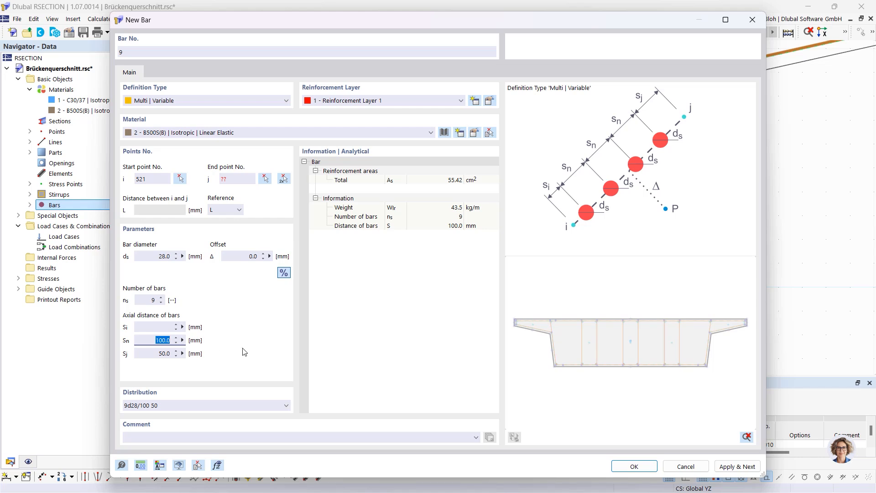
{"action": "type", "text": "75"}
{"action": "left_click", "coordinate": [152, 328]}
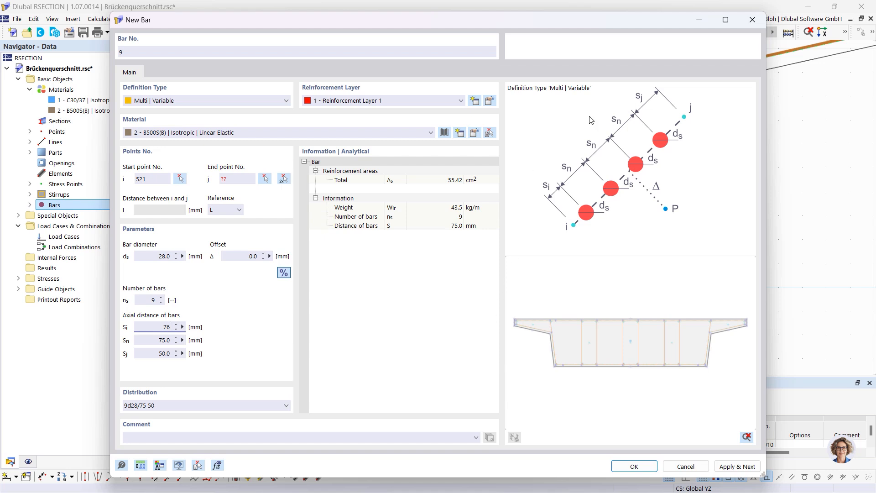
- Assign start point 579 and end point 522 to the multi-bar row between the right web stirrup and outer stirrup, and apply it
{"action": "left_click", "coordinate": [283, 178]}
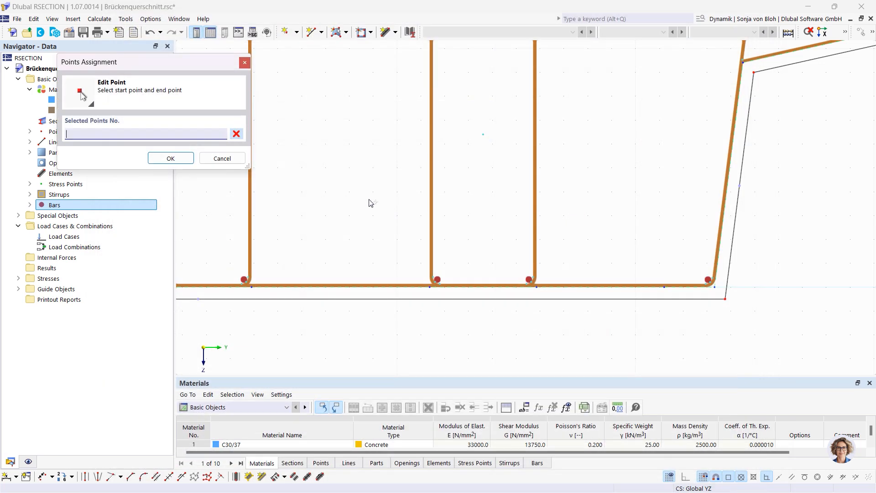
{"action": "scroll", "coordinate": [545, 290], "scroll_direction": "up", "scroll_amount": 2}
{"action": "left_click", "coordinate": [531, 286]}
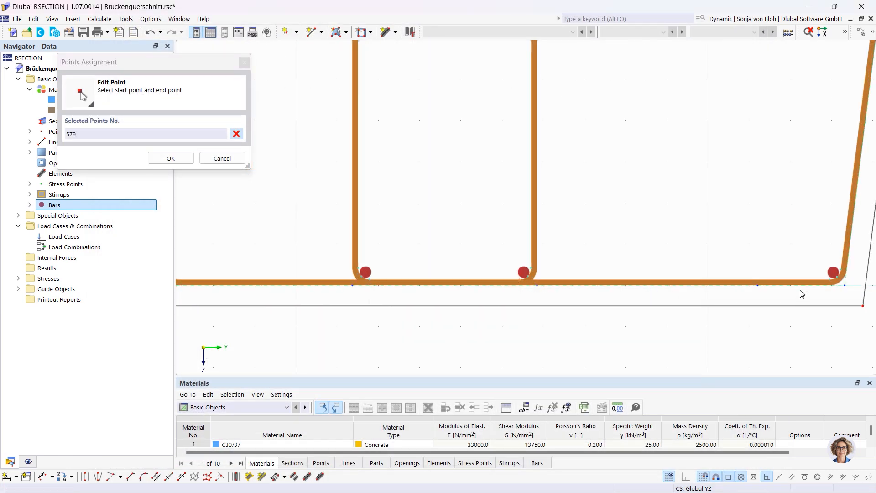
{"action": "left_click", "coordinate": [830, 282]}
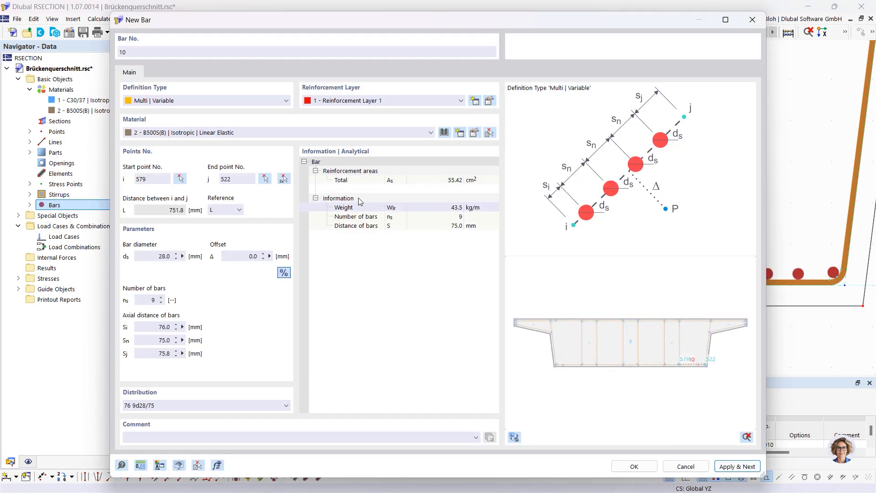
- Assign points 523 and 554, at the lower left of the cross-section, to the nine-bar row and apply it
{"action": "left_click", "coordinate": [284, 180]}
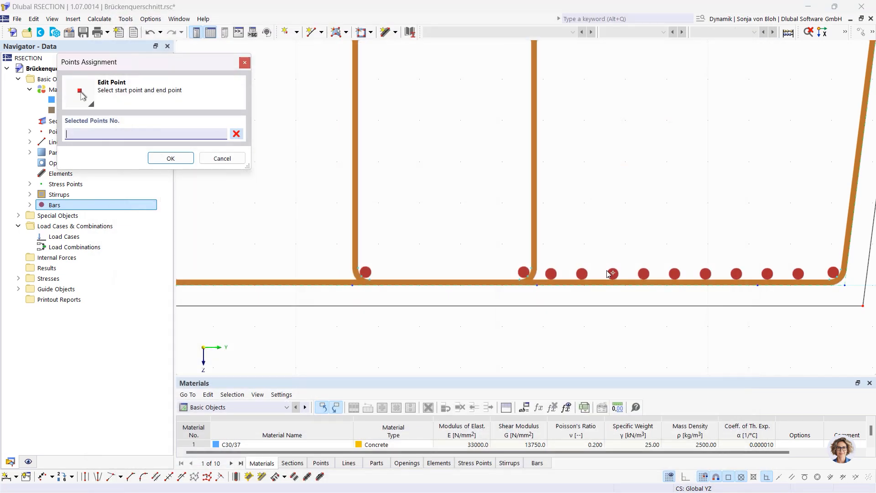
{"action": "scroll", "coordinate": [603, 272], "scroll_direction": "down", "scroll_amount": 7}
{"action": "scroll", "coordinate": [283, 278], "scroll_direction": "up", "scroll_amount": 4}
{"action": "scroll", "coordinate": [322, 278], "scroll_direction": "up", "scroll_amount": 2}
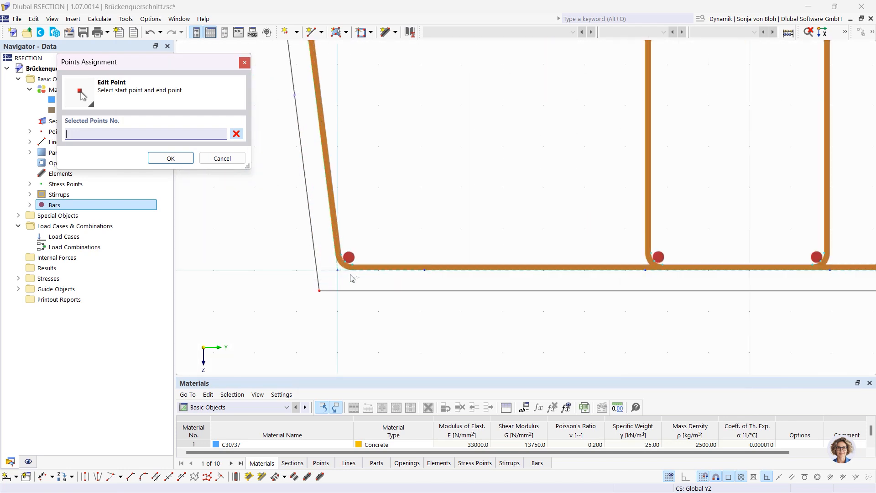
{"action": "scroll", "coordinate": [352, 275], "scroll_direction": "up", "scroll_amount": 1}
{"action": "left_click", "coordinate": [355, 260]}
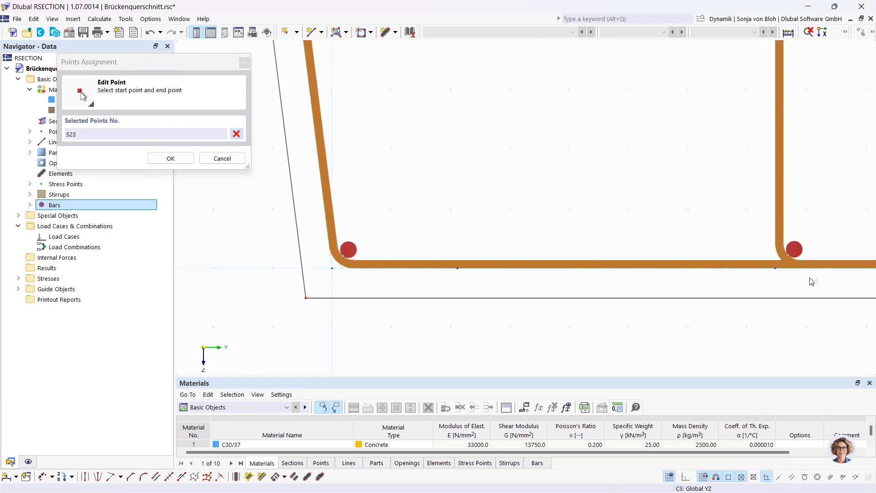
{"action": "left_click", "coordinate": [787, 261]}
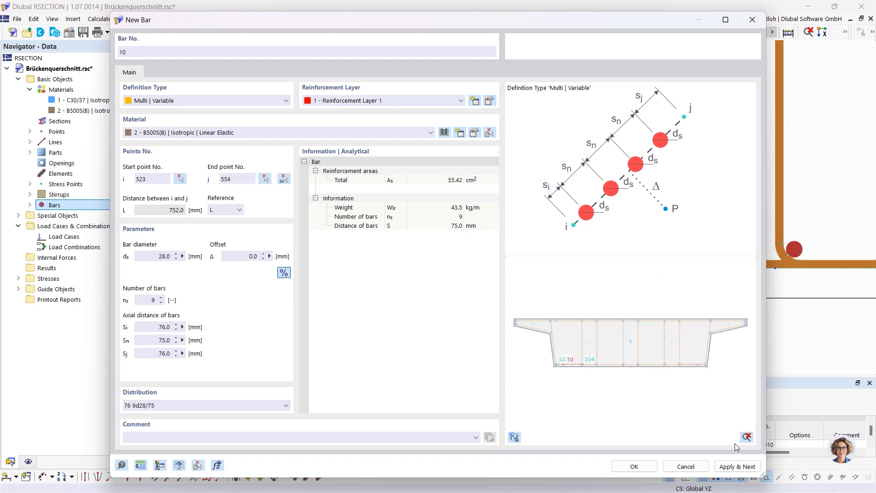
{"action": "left_click", "coordinate": [735, 466]}
- Add a row of four bars with a 69.5 mm start distance between bottom points 554 and 553 of the left inner stirrup
{"action": "left_click", "coordinate": [140, 300]}
{"action": "left_click_drag", "start_coordinate": [159, 328], "coordinate": [196, 334]}
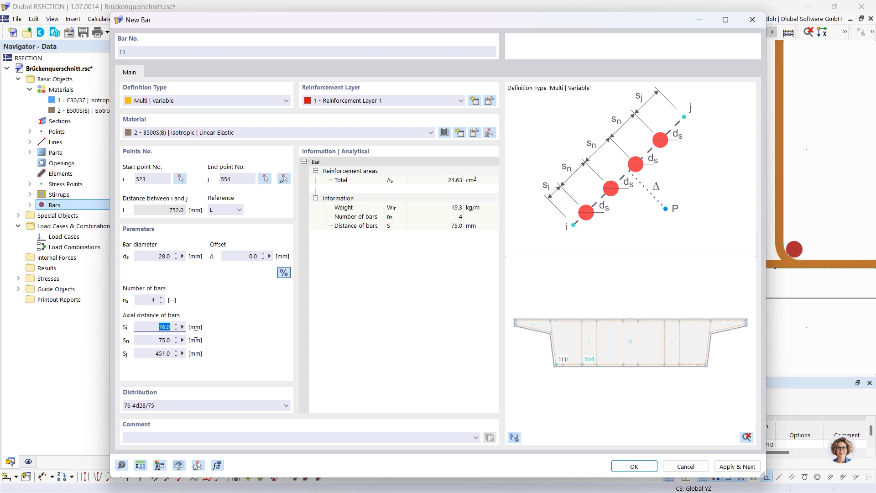
{"action": "type", "text": "6"}
{"action": "left_click", "coordinate": [284, 179]}
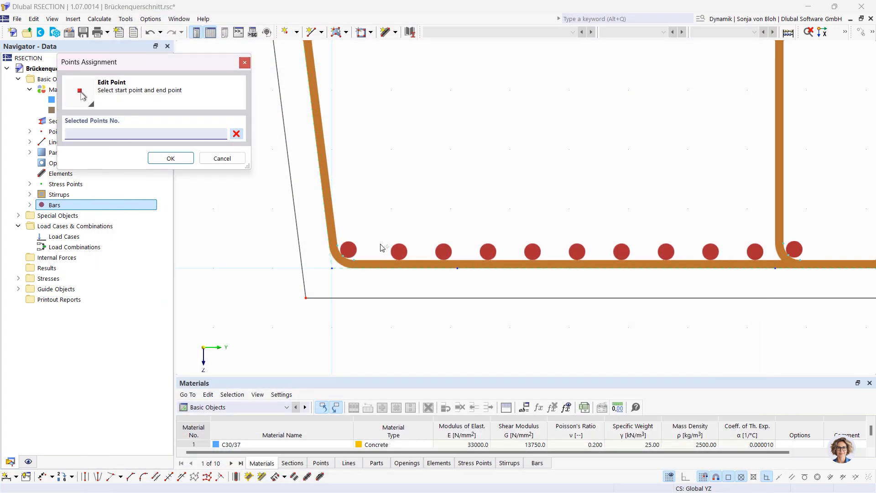
{"action": "scroll", "coordinate": [606, 254], "scroll_direction": "down", "scroll_amount": 2}
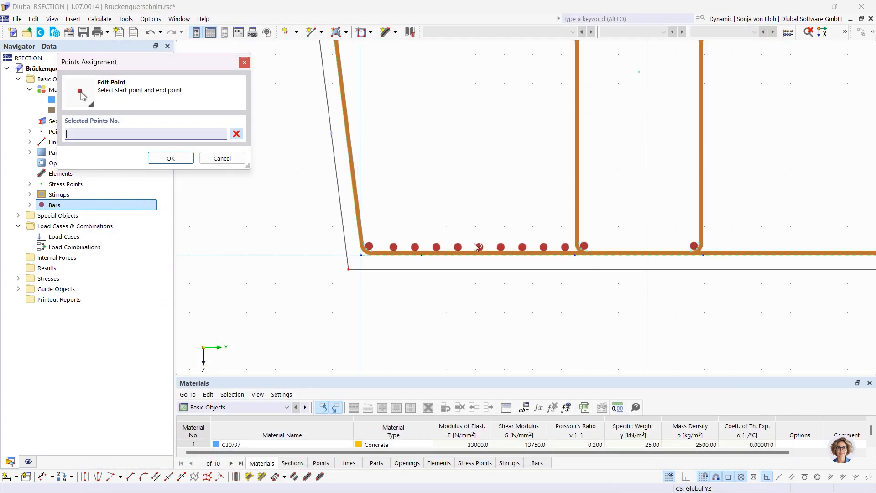
{"action": "left_click", "coordinate": [587, 250]}
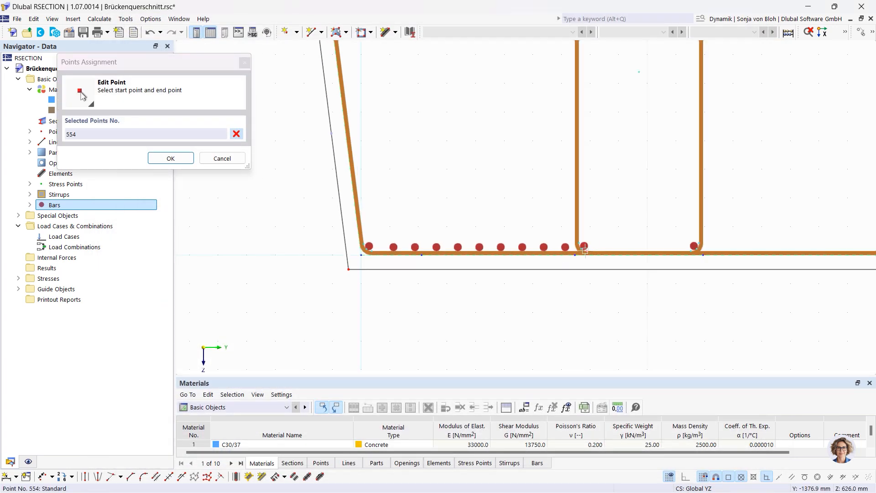
{"action": "left_click", "coordinate": [690, 251]}
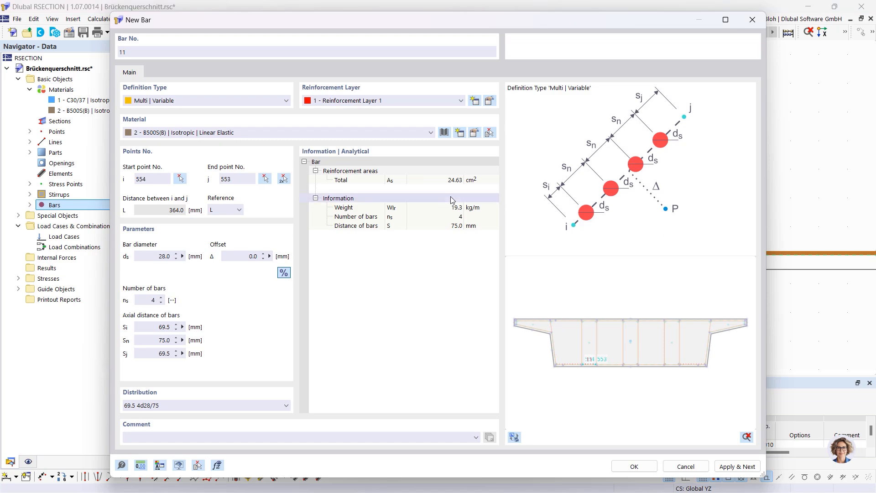
{"action": "left_click", "coordinate": [737, 466]}
- Add the same four-bar row between bottom points 567 and 566 of the middle inner stirrup
{"action": "left_click", "coordinate": [283, 178]}
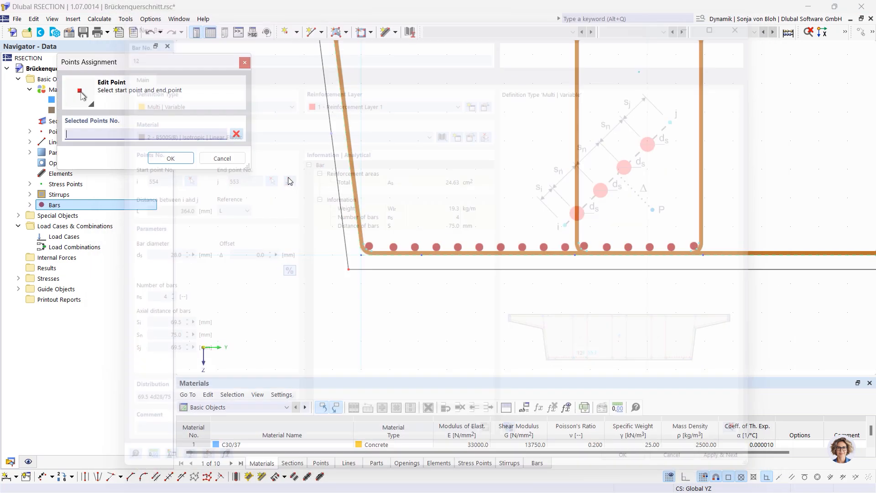
{"action": "middle_click_drag", "start_coordinate": [746, 304], "coordinate": [356, 335]}
{"action": "scroll", "coordinate": [411, 320], "scroll_direction": "up", "scroll_amount": 1}
{"action": "left_click", "coordinate": [414, 268]}
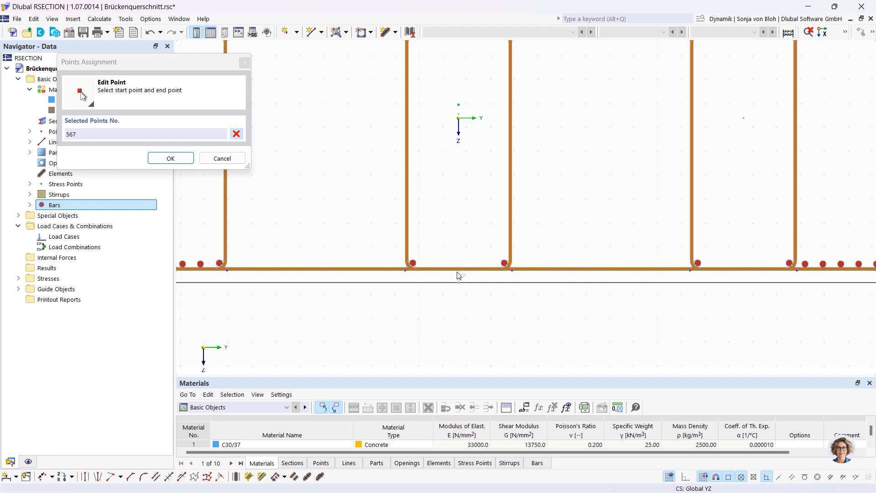
{"action": "left_click", "coordinate": [502, 268]}
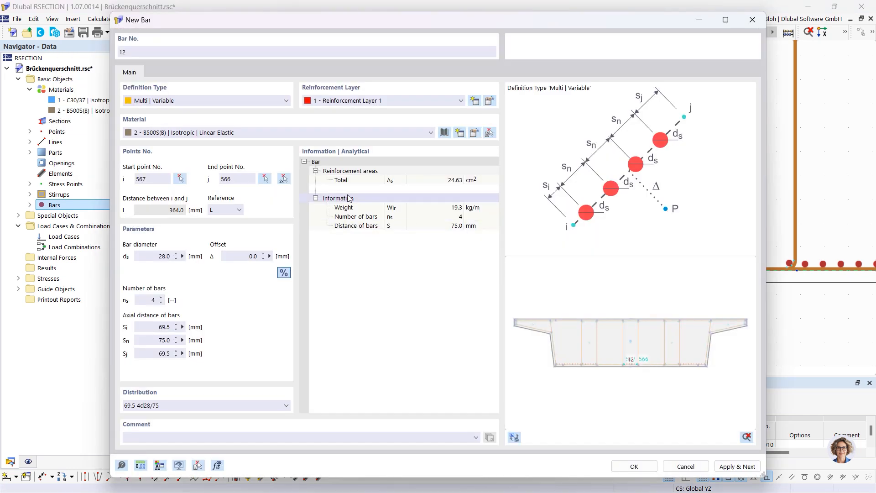
{"action": "left_click", "coordinate": [737, 466]}
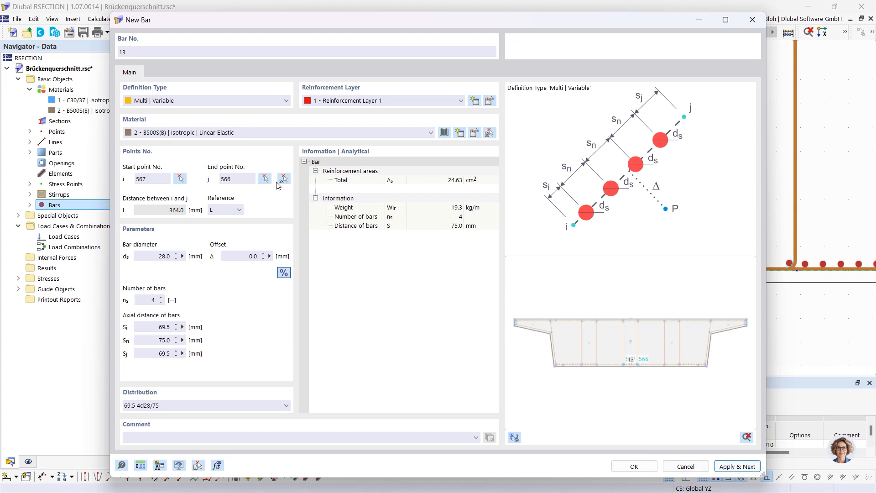
- Add the same four-bar row between bottom points 580 and 579 of the right inner stirrup
{"action": "left_click", "coordinate": [283, 179]}
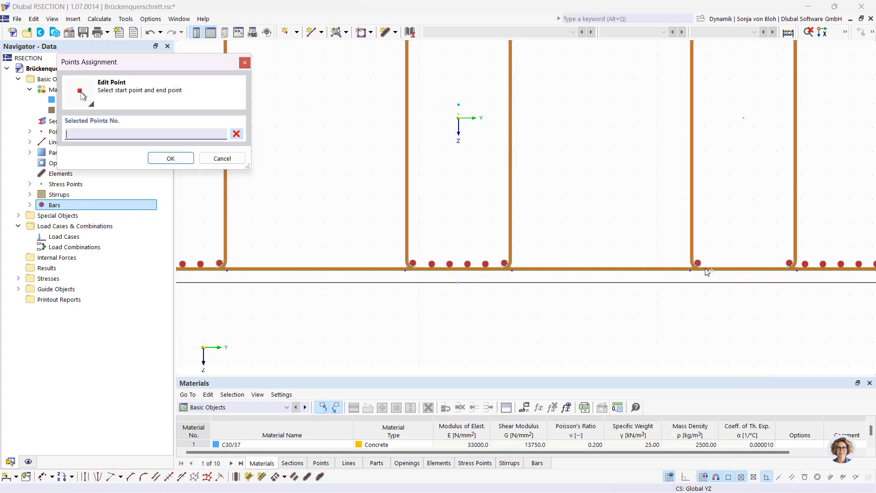
{"action": "left_click", "coordinate": [701, 267]}
{"action": "left_click", "coordinate": [788, 268]}
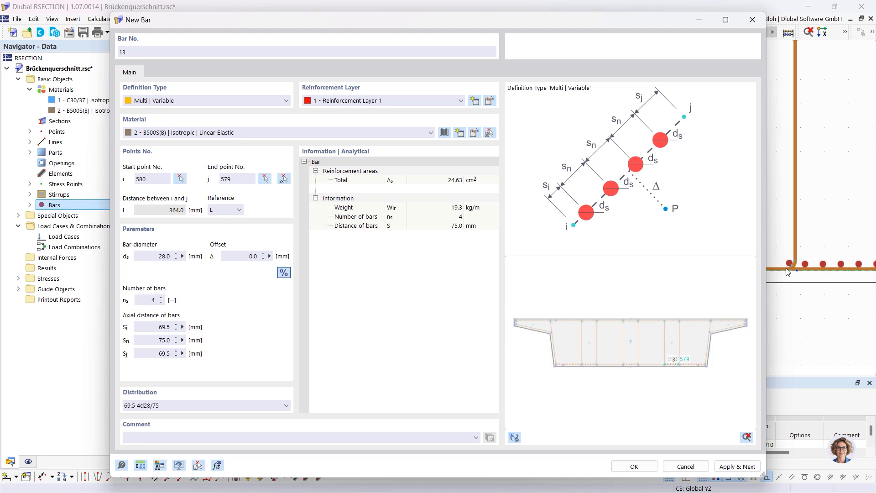
{"action": "left_click", "coordinate": [736, 466]}
- Add a row of 10 bars with a 78 mm start distance between bottom points 553 and 567, linking the left and middle inner stirrups
{"action": "double_click", "coordinate": [145, 300]}
{"action": "double_click", "coordinate": [157, 327]}
{"action": "type", "text": "78"}
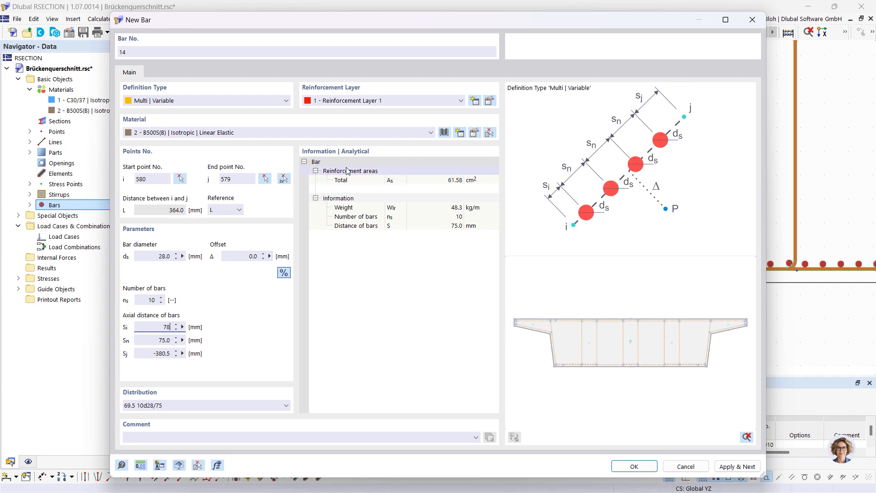
{"action": "left_click", "coordinate": [284, 181]}
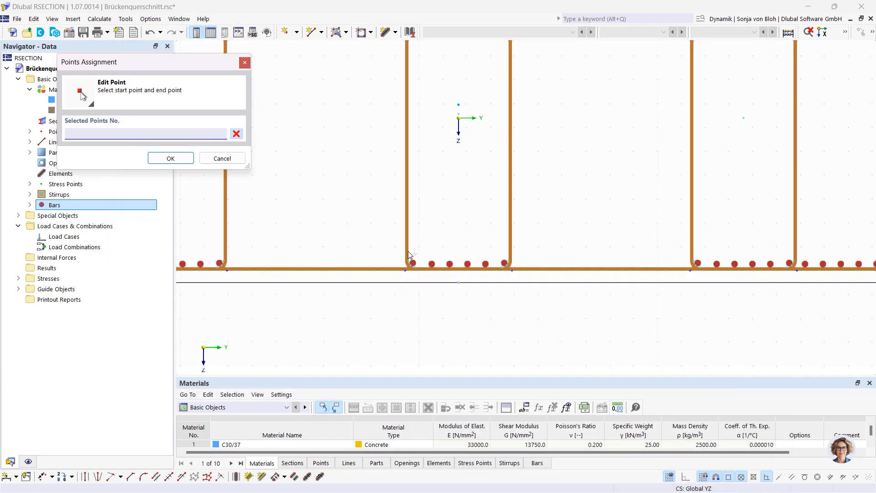
{"action": "scroll", "coordinate": [368, 254], "scroll_direction": "up", "scroll_amount": 2}
{"action": "scroll", "coordinate": [297, 273], "scroll_direction": "up", "scroll_amount": 1}
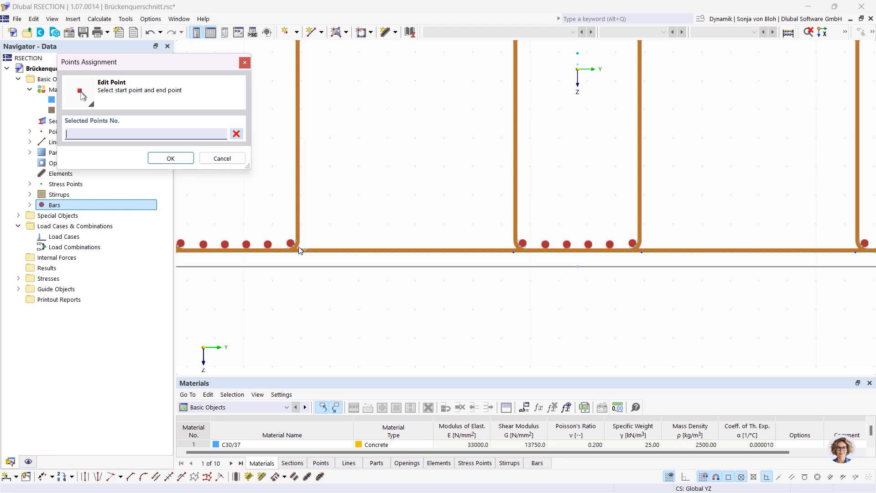
{"action": "scroll", "coordinate": [294, 253], "scroll_direction": "up", "scroll_amount": 1}
{"action": "scroll", "coordinate": [447, 297], "scroll_direction": "down", "scroll_amount": 2}
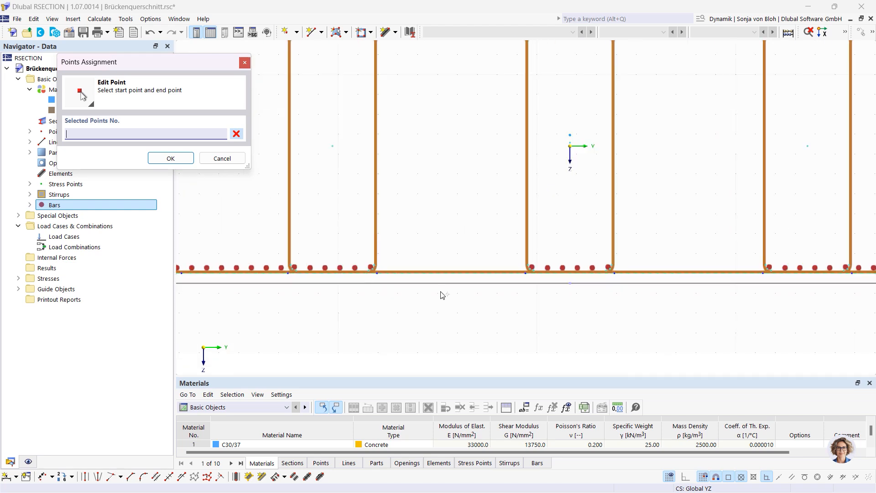
{"action": "scroll", "coordinate": [445, 296], "scroll_direction": "up", "scroll_amount": 1}
{"action": "left_click", "coordinate": [321, 258]}
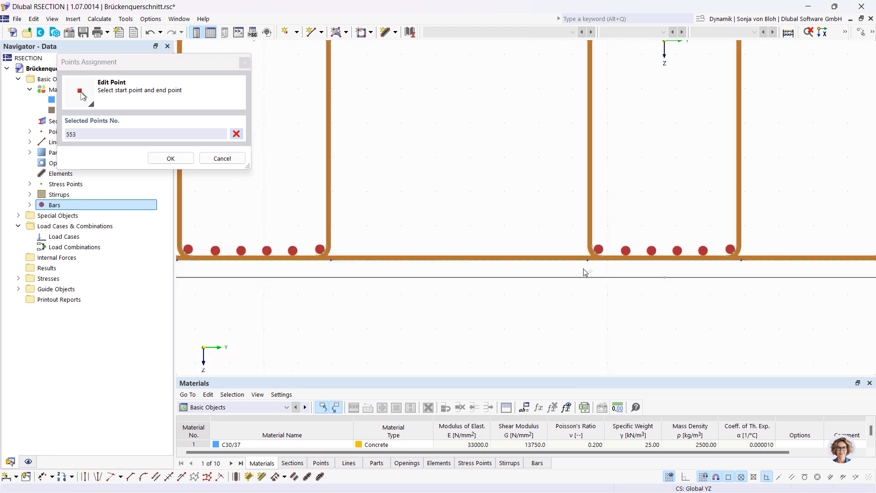
{"action": "left_click", "coordinate": [605, 259]}
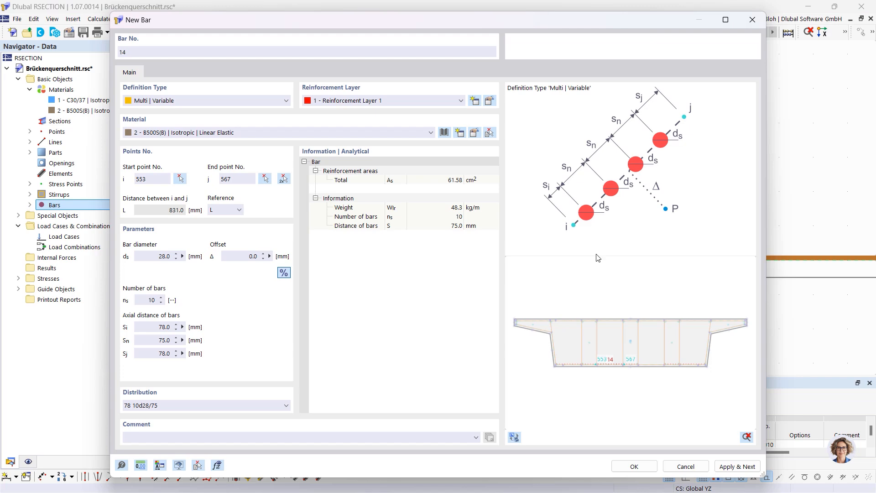
{"action": "left_click", "coordinate": [737, 467]}
- Add the same 10-bar row between bottom points 566 and 580, linking the middle and right inner stirrups
{"action": "left_click", "coordinate": [284, 178]}
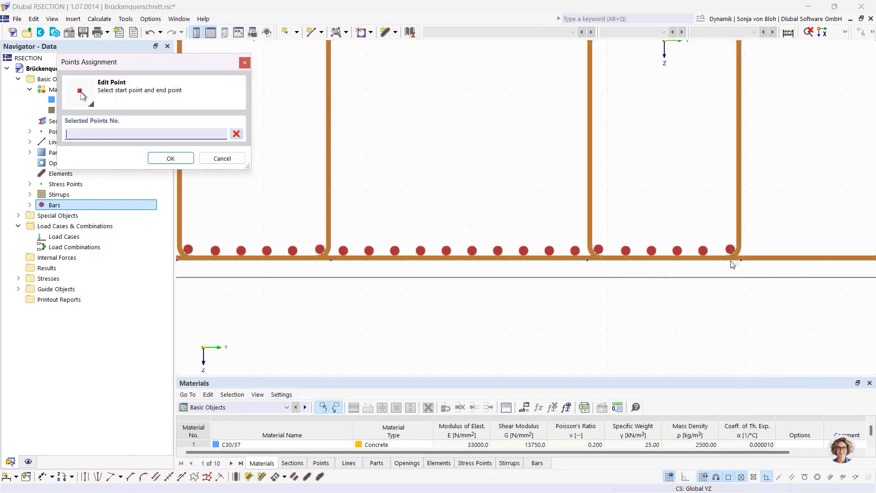
{"action": "left_click", "coordinate": [599, 264]}
{"action": "scroll", "coordinate": [589, 255], "scroll_direction": "down", "scroll_amount": 3}
{"action": "scroll", "coordinate": [684, 250], "scroll_direction": "up", "scroll_amount": 6}
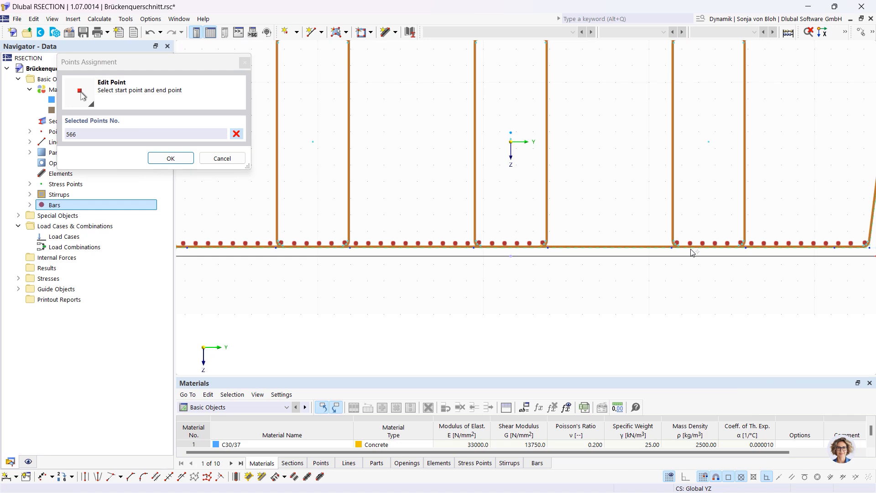
{"action": "left_click", "coordinate": [675, 250]}
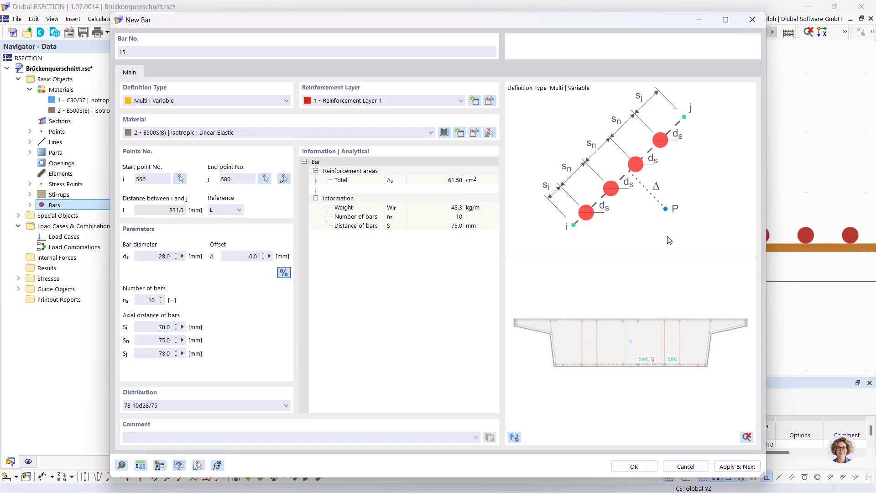
{"action": "left_click", "coordinate": [734, 466]}
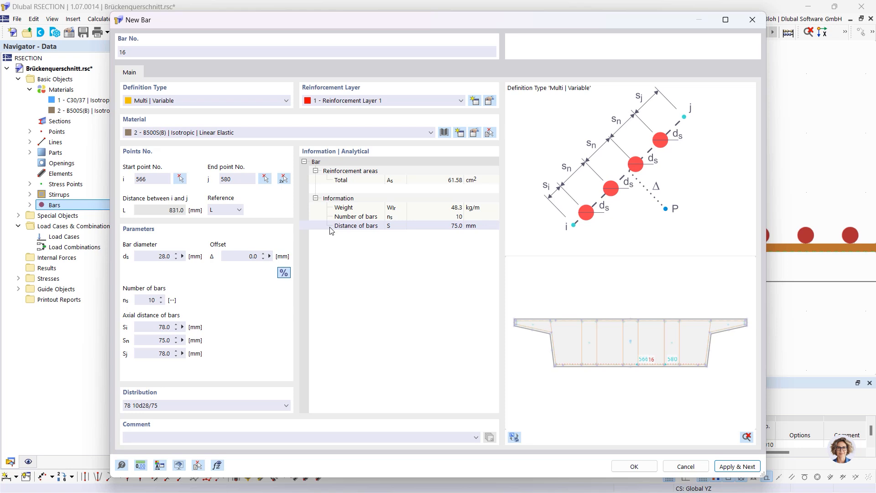
- Add a Single | Point bar of 14 mm diameter at point 515 in the upper left corner of the outer stirrup
{"action": "left_click", "coordinate": [225, 103]}
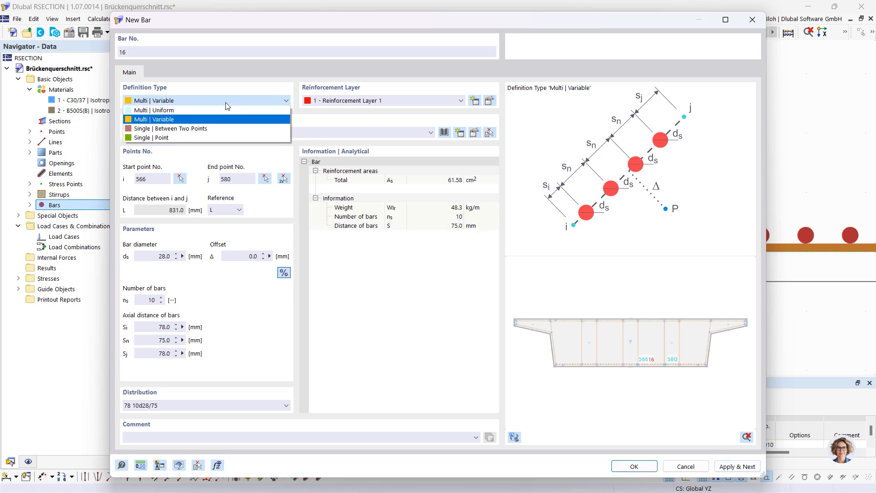
{"action": "left_click", "coordinate": [184, 137]}
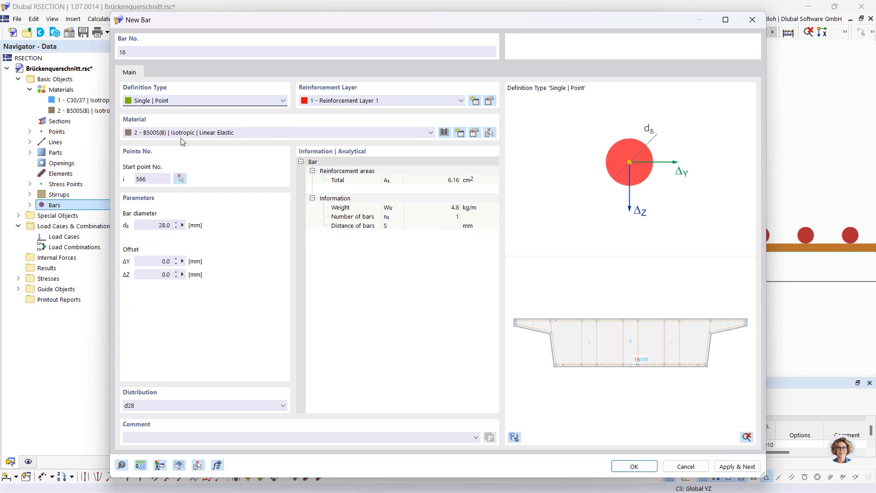
{"action": "left_click", "coordinate": [153, 223]}
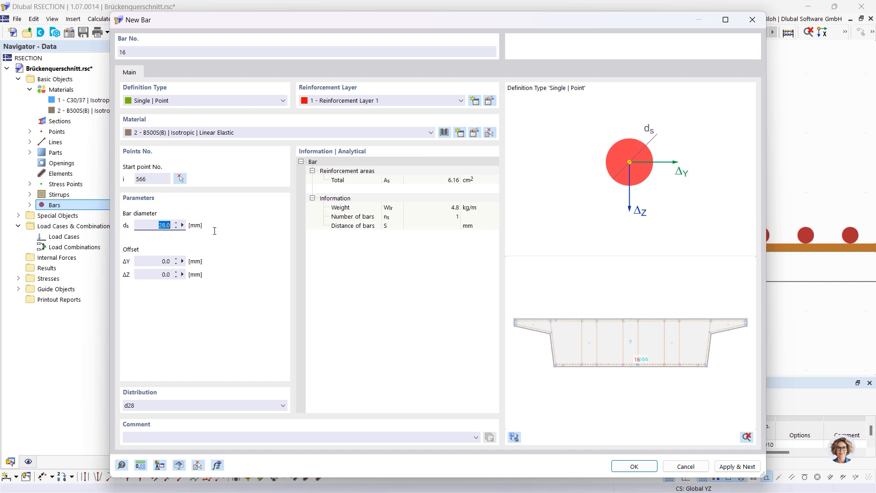
{"action": "type", "text": "1"}
{"action": "left_click", "coordinate": [180, 178]}
{"action": "middle_click_drag", "start_coordinate": [387, 179], "coordinate": [789, 367]}
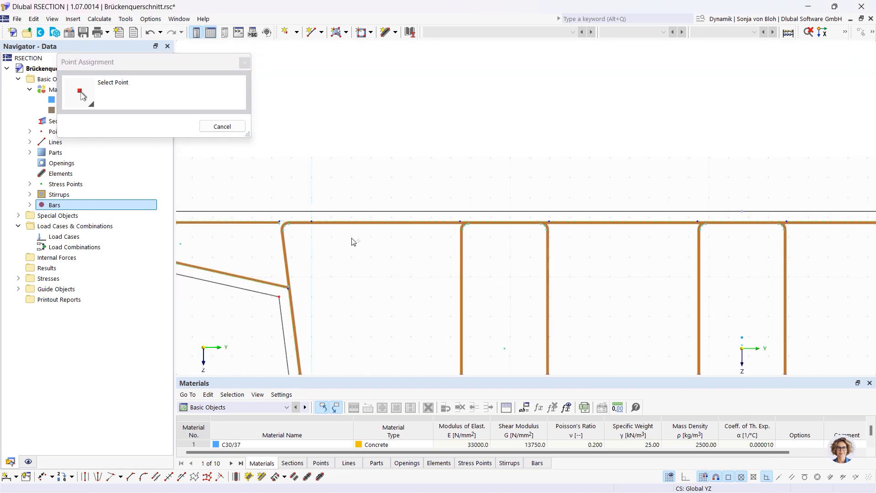
{"action": "scroll", "coordinate": [286, 228], "scroll_direction": "up", "scroll_amount": 2}
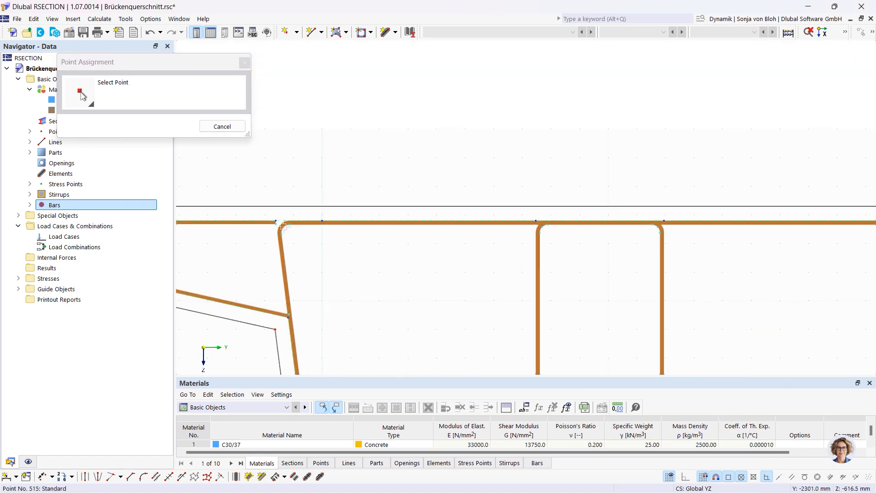
{"action": "left_click", "coordinate": [286, 228]}
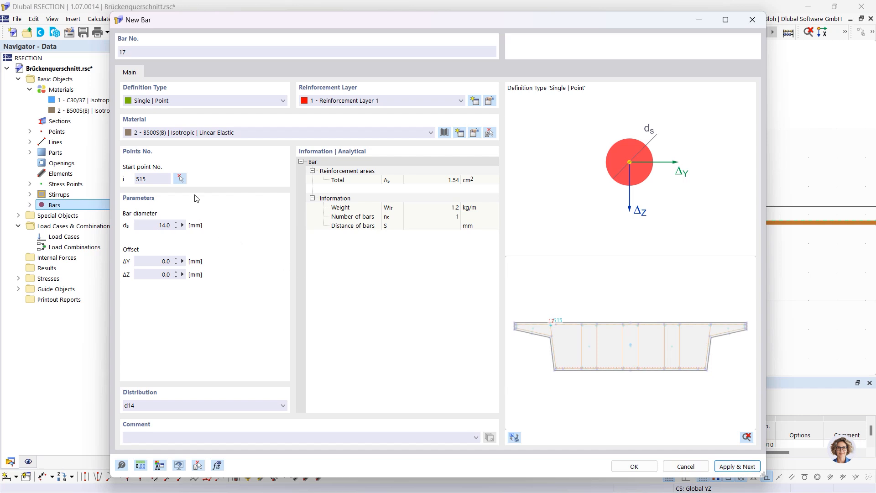
- Add Single | Point bars of 14 mm diameter at points 546 and 549 in the upper corners of the left inner stirrup
{"action": "left_click", "coordinate": [181, 178]}
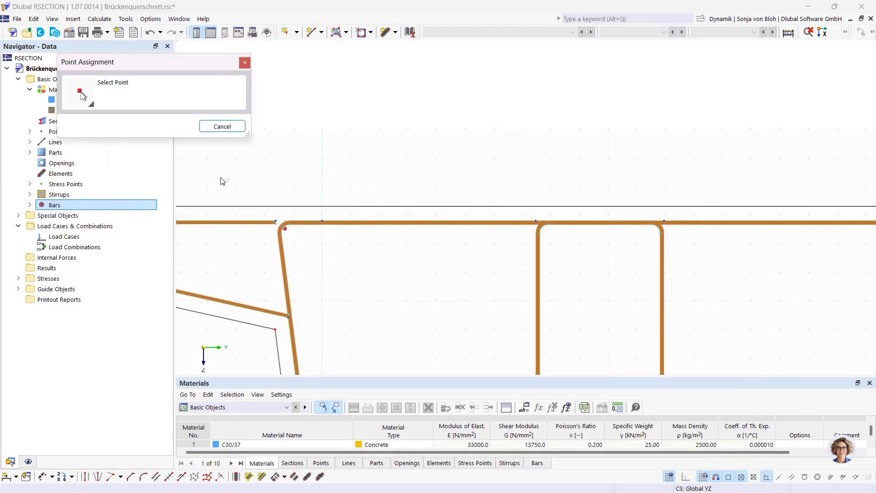
{"action": "left_click", "coordinate": [542, 226]}
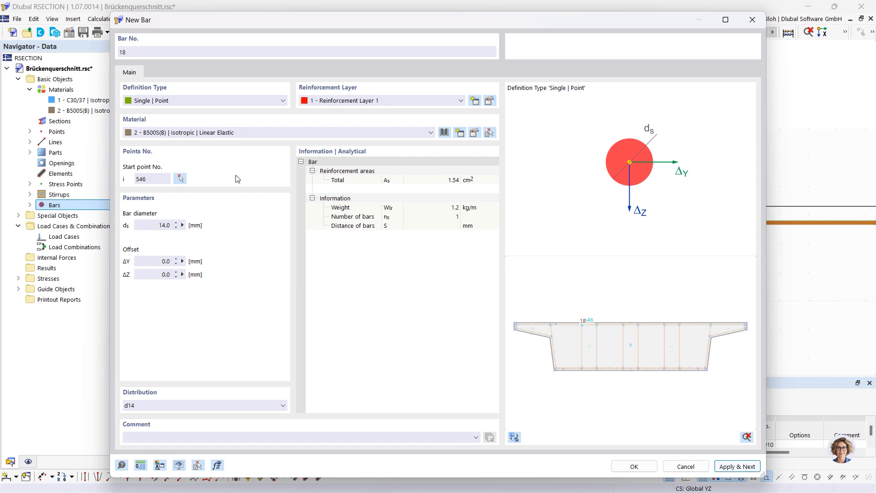
{"action": "left_click", "coordinate": [181, 179]}
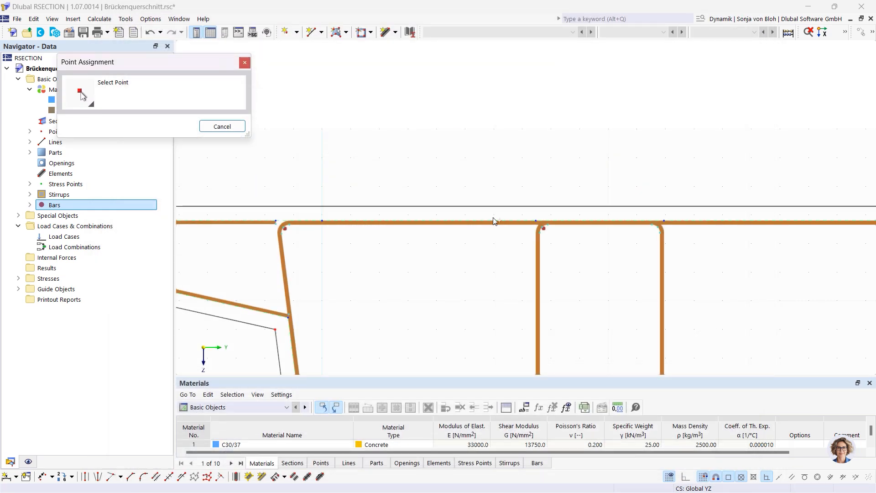
{"action": "left_click", "coordinate": [661, 229]}
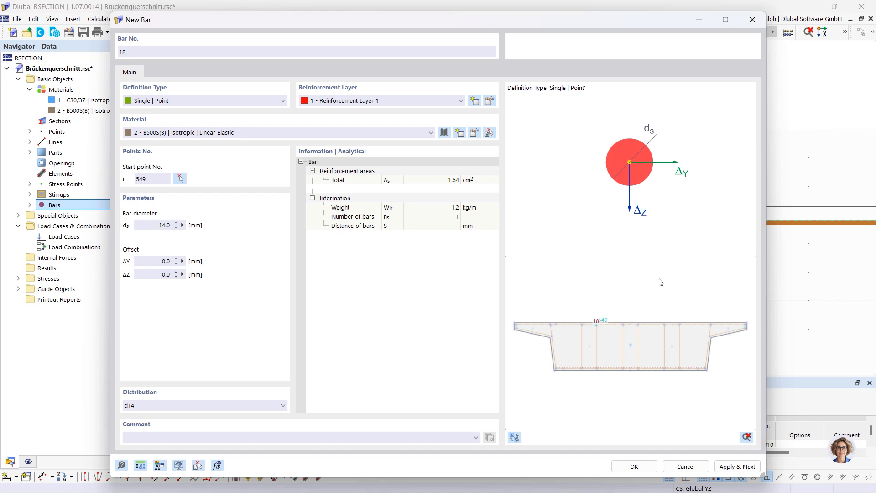
{"action": "left_click", "coordinate": [728, 466]}
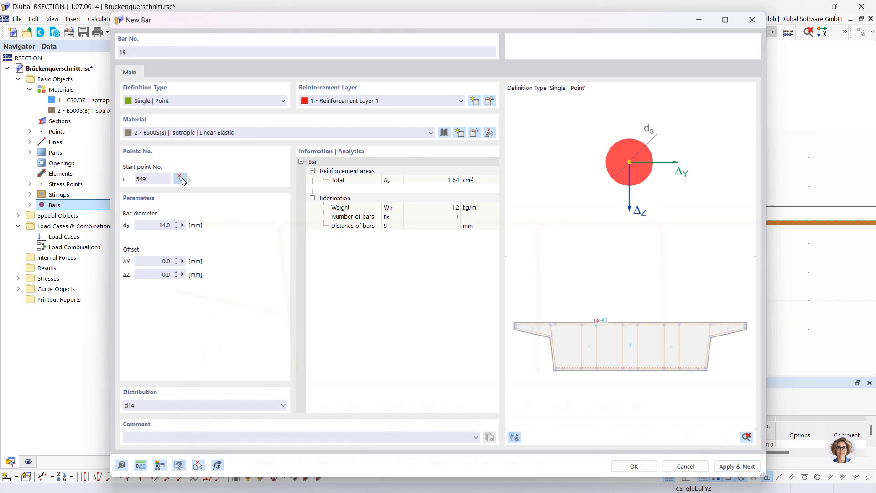
- Add the same single 14 mm bars at points 559 and 562 in the upper corners of the middle inner stirrup
{"action": "left_click", "coordinate": [181, 179]}
{"action": "scroll", "coordinate": [539, 257], "scroll_direction": "down", "scroll_amount": 3}
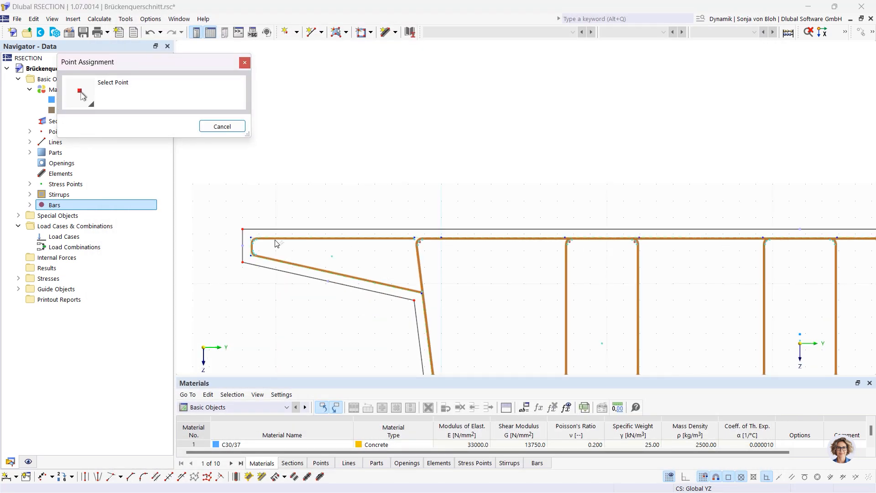
{"action": "scroll", "coordinate": [730, 267], "scroll_direction": "up", "scroll_amount": 1}
{"action": "middle_click_drag", "start_coordinate": [730, 268], "coordinate": [263, 252]}
{"action": "scroll", "coordinate": [427, 242], "scroll_direction": "up", "scroll_amount": 2}
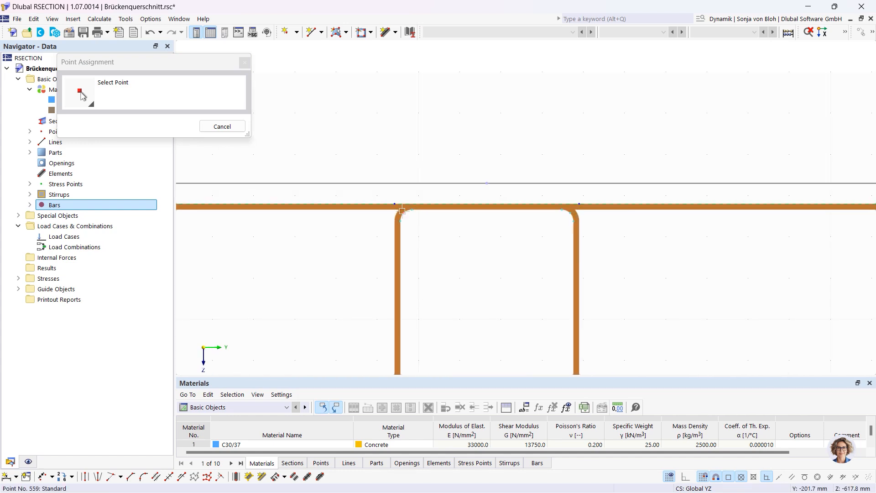
{"action": "left_click", "coordinate": [402, 215]}
{"action": "left_click", "coordinate": [735, 466]}
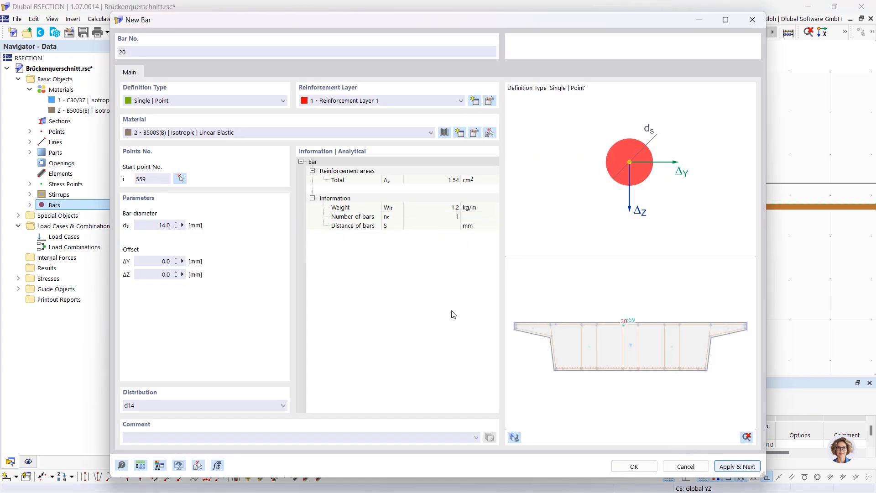
{"action": "left_click", "coordinate": [180, 178]}
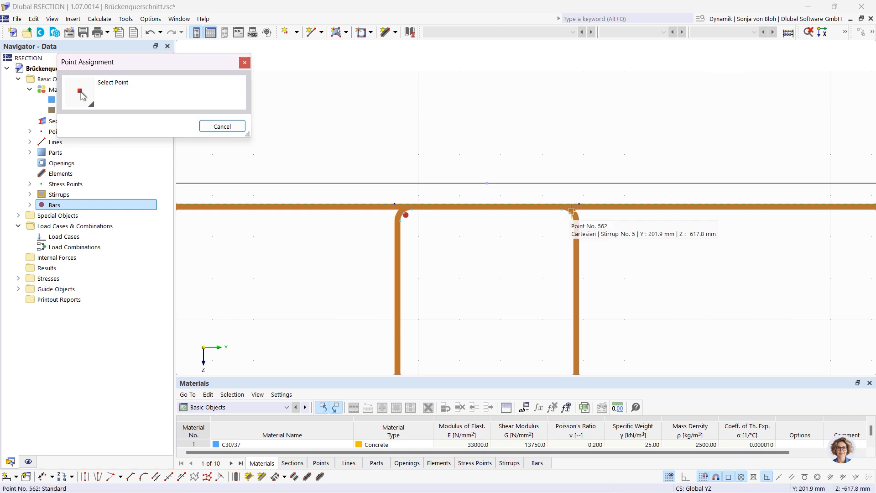
{"action": "left_click", "coordinate": [571, 211]}
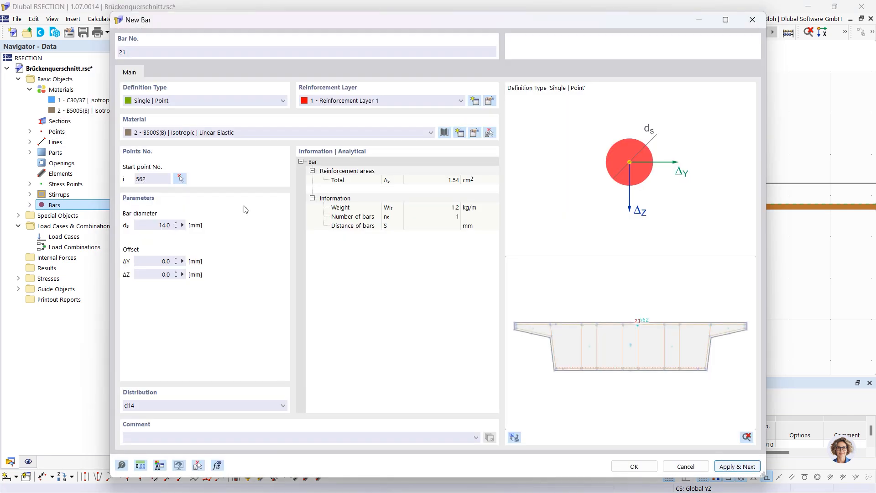
- Add the same single 14 mm bars at points 572 and 575 in the upper corners of the right inner stirrup
{"action": "left_click", "coordinate": [182, 179]}
{"action": "scroll", "coordinate": [610, 257], "scroll_direction": "down", "scroll_amount": 2}
{"action": "middle_click_drag", "start_coordinate": [507, 252], "coordinate": [362, 220]}
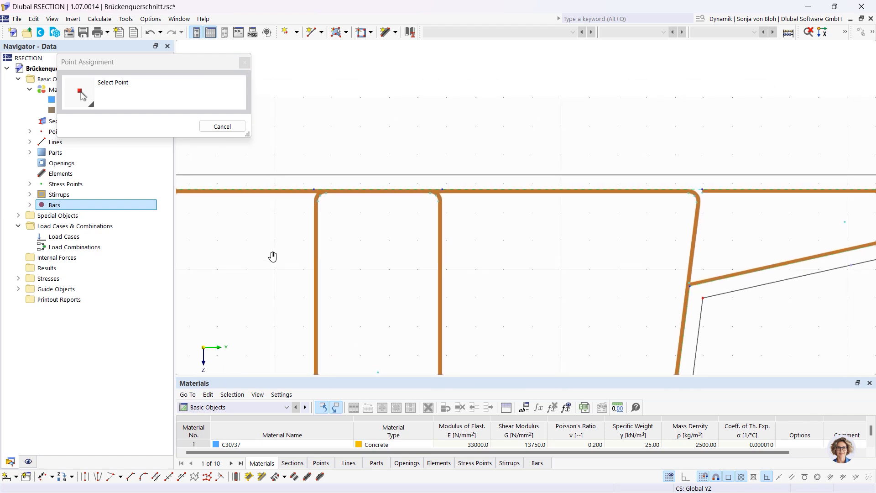
{"action": "left_click", "coordinate": [318, 195]}
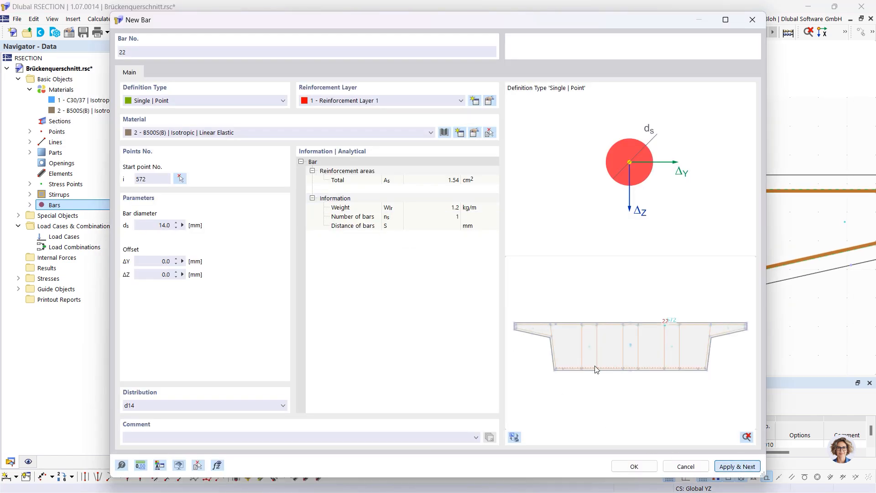
{"action": "left_click", "coordinate": [181, 179]}
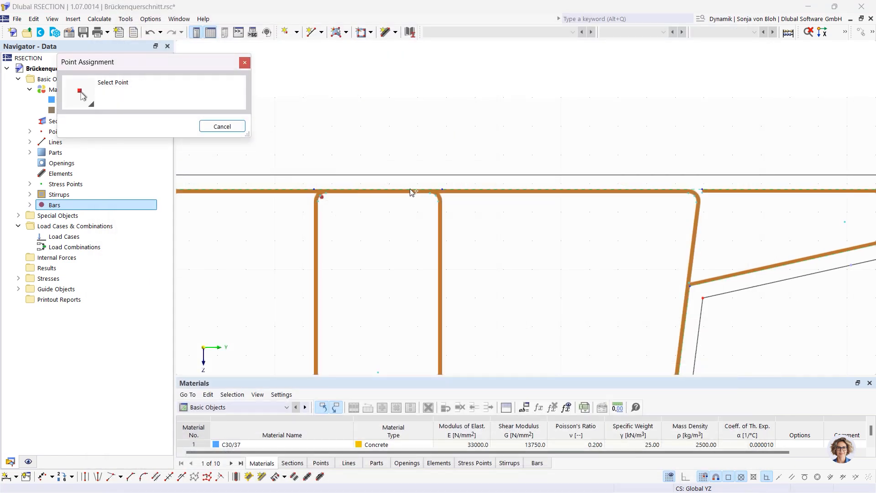
{"action": "left_click", "coordinate": [440, 192]}
{"action": "left_click", "coordinate": [726, 466]}
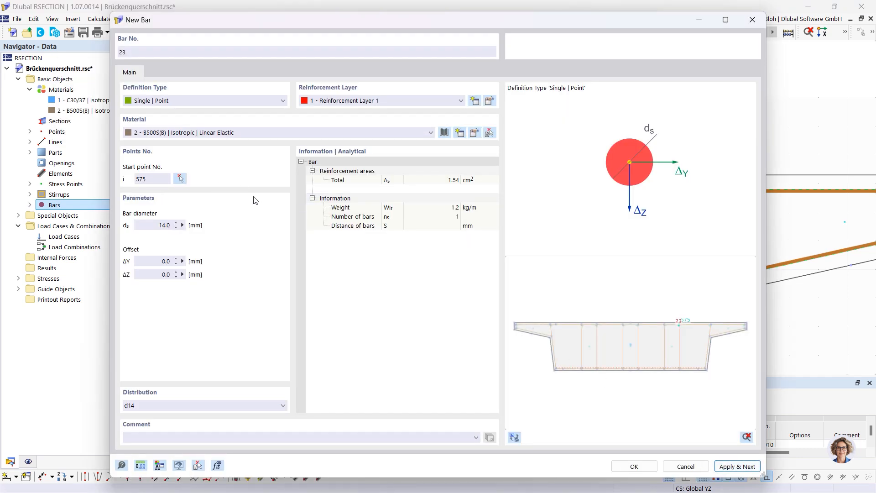
- Add a single 14 mm bar at point 518 in the upper right corner of the outer stirrup
{"action": "left_click", "coordinate": [180, 179]}
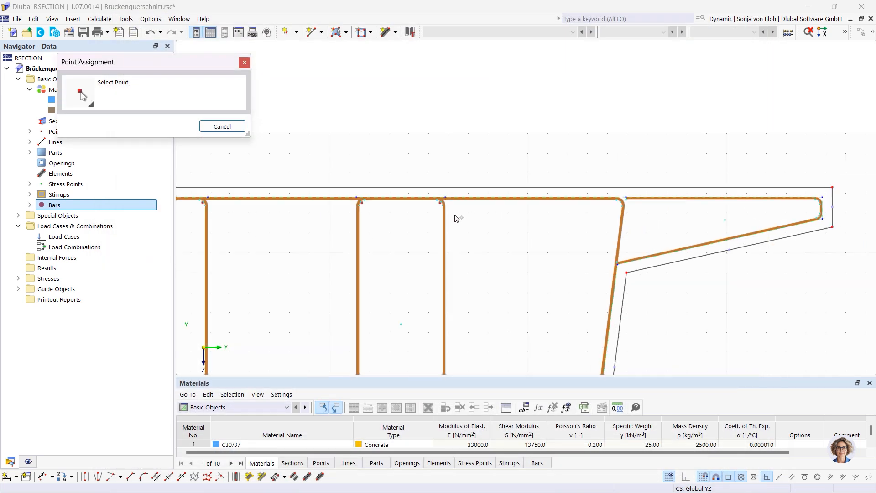
{"action": "scroll", "coordinate": [597, 224], "scroll_direction": "up", "scroll_amount": 3}
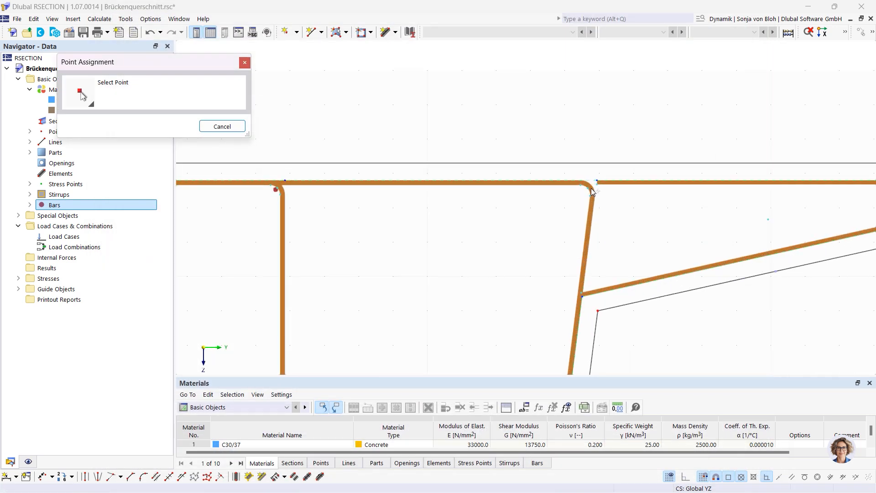
{"action": "left_click", "coordinate": [589, 187]}
{"action": "left_click", "coordinate": [728, 464]}
- Define a Multi | Variable row of 5 bars with 150 mm spacing and 151 mm start distance between top points 574 and 517
{"action": "left_click", "coordinate": [195, 100]}
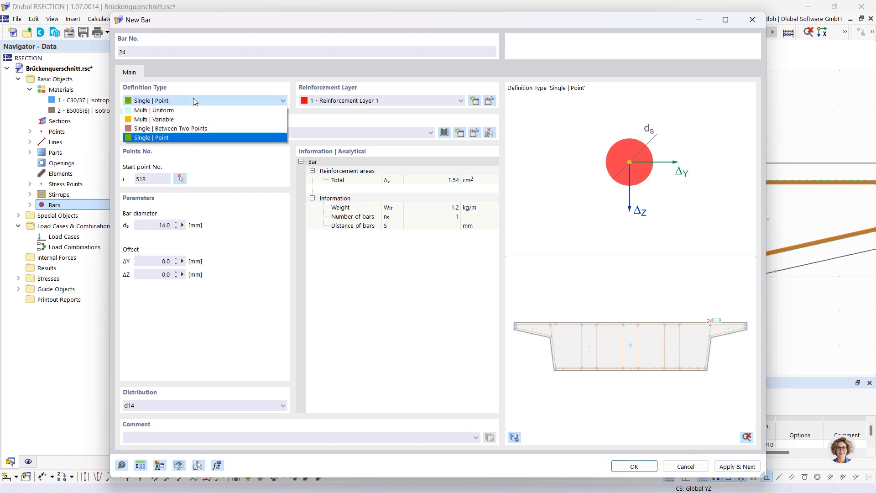
{"action": "left_click", "coordinate": [171, 120]}
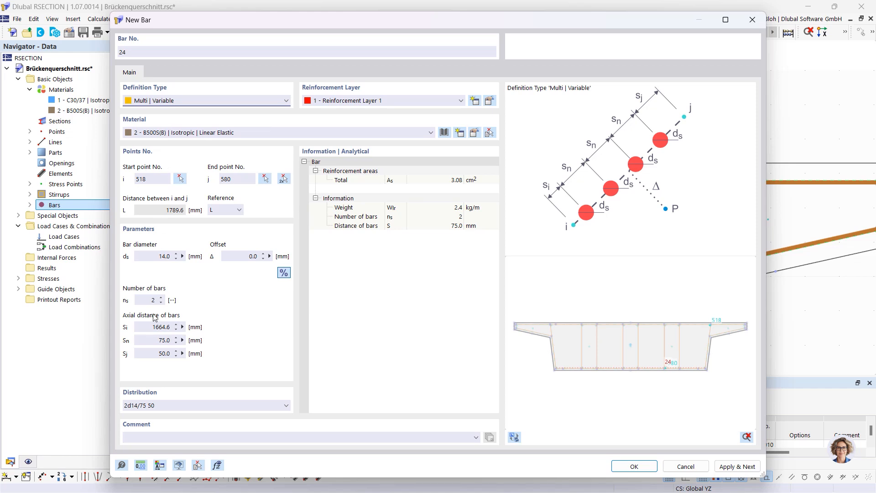
{"action": "double_click", "coordinate": [148, 300]}
{"action": "left_click", "coordinate": [153, 339]}
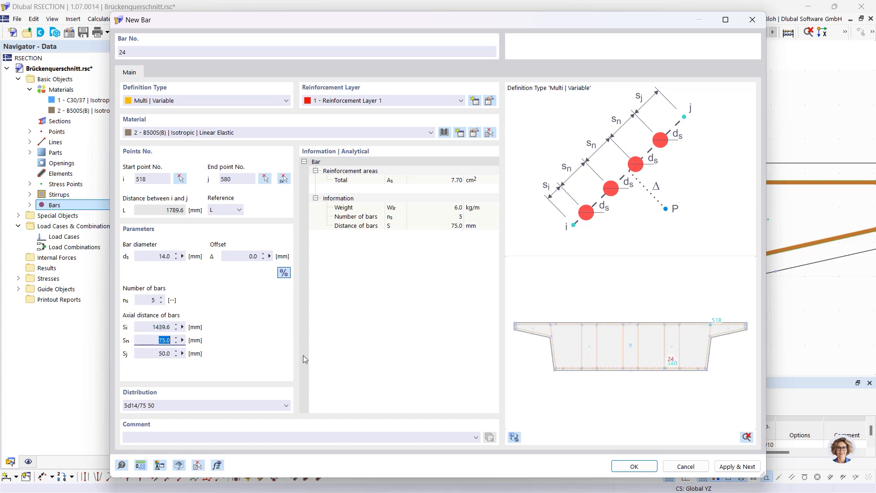
{"action": "type", "text": "150"}
{"action": "left_click", "coordinate": [141, 327]}
{"action": "double_click", "coordinate": [166, 330]}
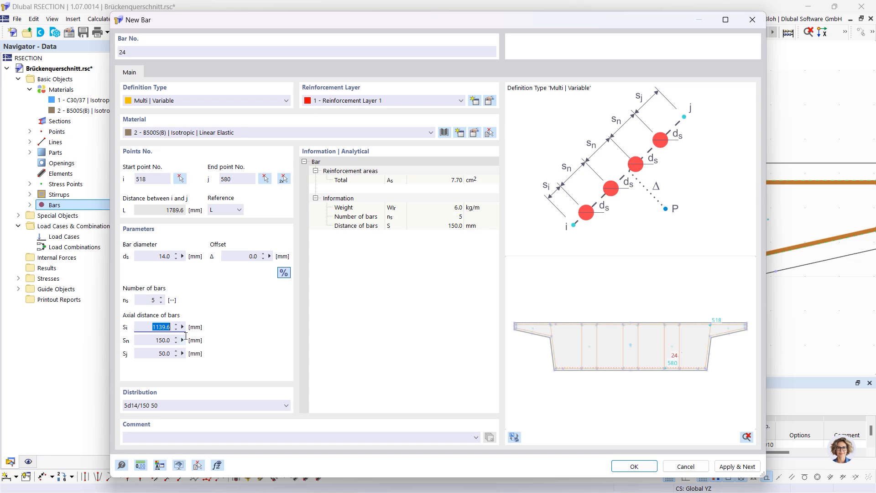
{"action": "type", "text": "151"}
{"action": "left_click", "coordinate": [283, 178]}
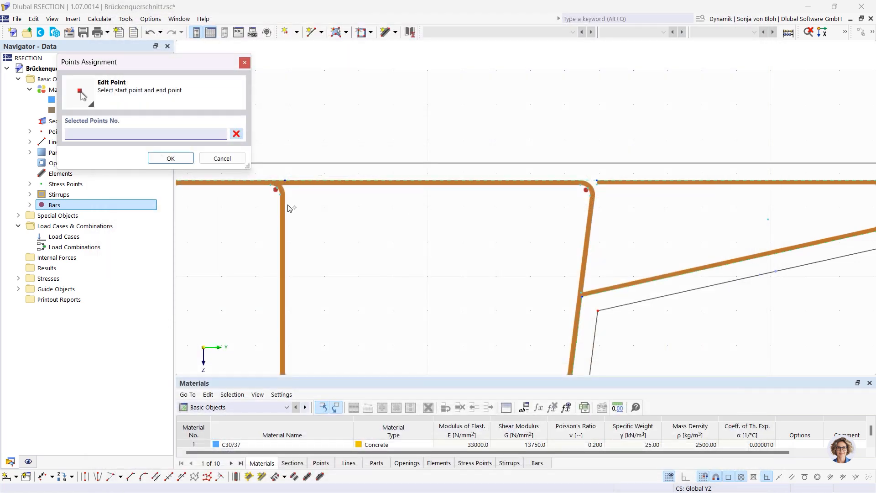
{"action": "left_click", "coordinate": [276, 189]}
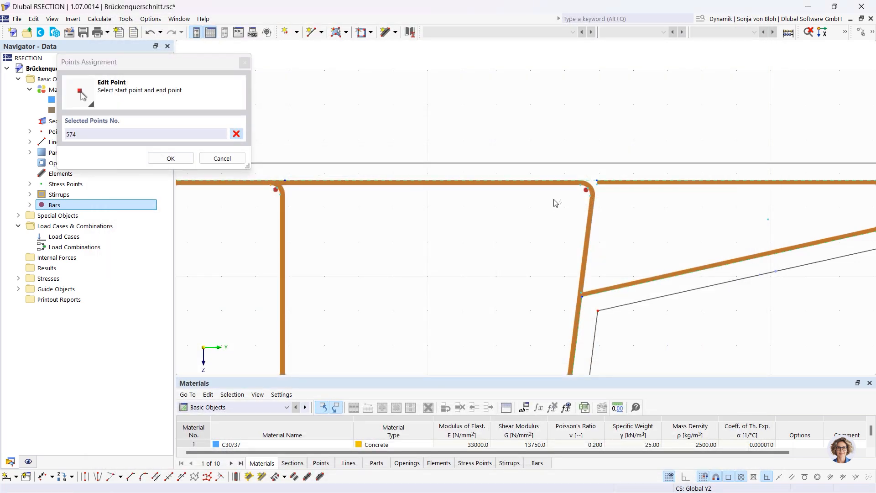
{"action": "left_click", "coordinate": [583, 191]}
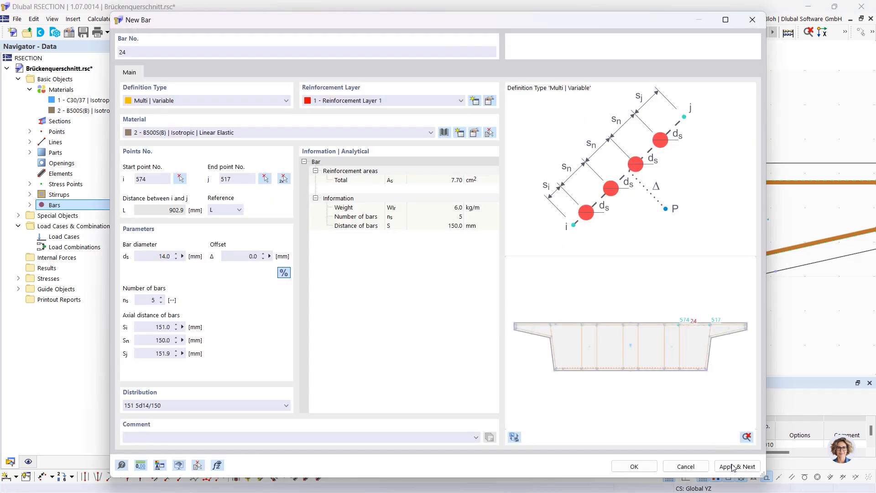
- Add the same five-bar row between top points 516 and 547, linking the outer stirrup and the left inner stirrup
{"action": "left_click", "coordinate": [284, 178]}
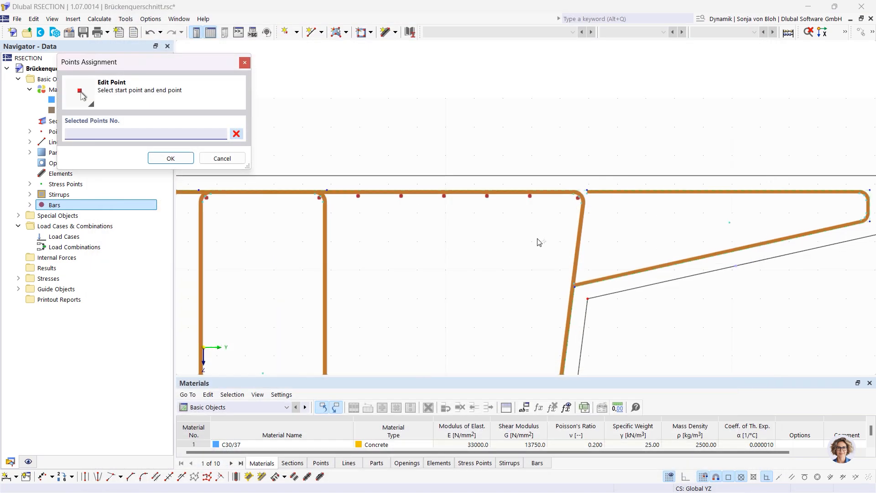
{"action": "middle_click_drag", "start_coordinate": [323, 284], "coordinate": [755, 289]}
{"action": "scroll", "coordinate": [383, 233], "scroll_direction": "up", "scroll_amount": 4}
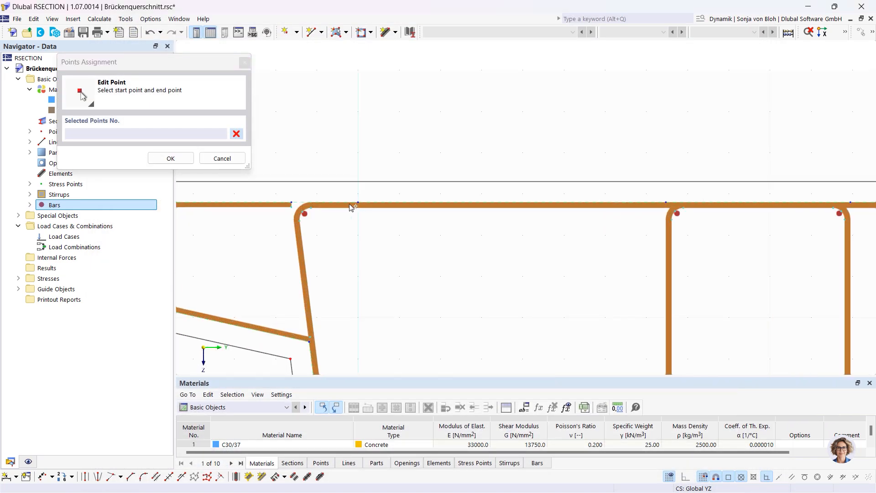
{"action": "left_click", "coordinate": [309, 206]}
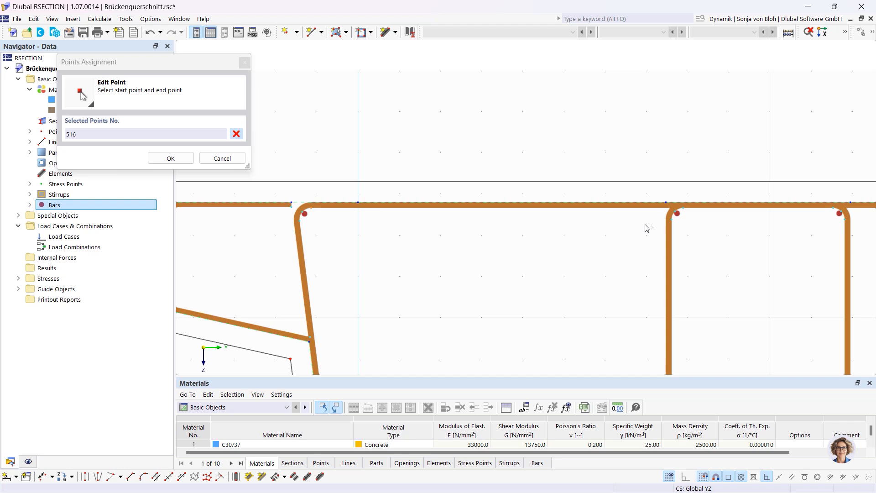
{"action": "left_click", "coordinate": [682, 207]}
{"action": "left_click", "coordinate": [736, 466]}
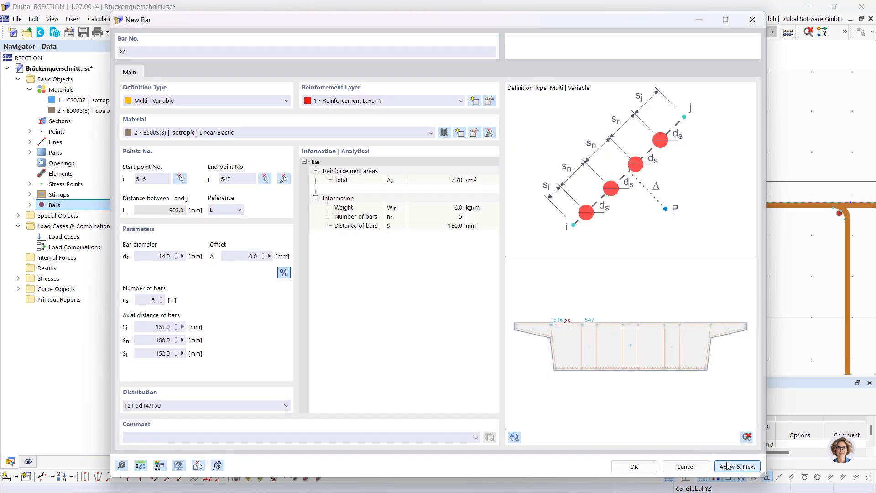
- Add a row of 2 bars with a 107 mm start distance between top points 547 and 548 of the left inner stirrup
{"action": "left_click", "coordinate": [152, 299]}
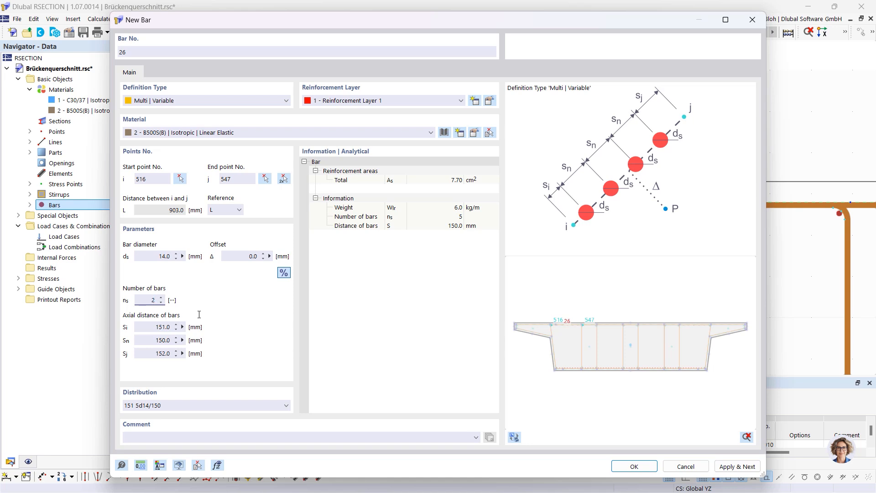
{"action": "key", "text": "Tab"}
{"action": "type", "text": "10"}
{"action": "left_click", "coordinate": [284, 181]}
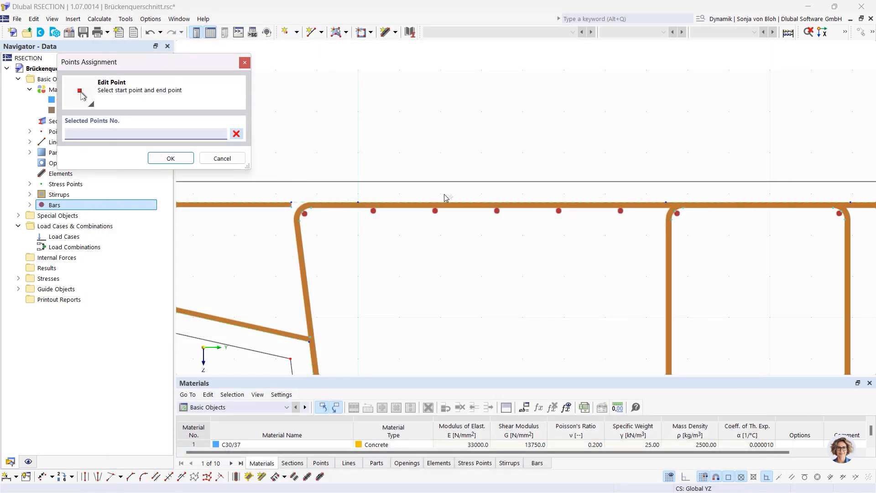
{"action": "left_click", "coordinate": [696, 213]}
{"action": "left_click", "coordinate": [839, 213]}
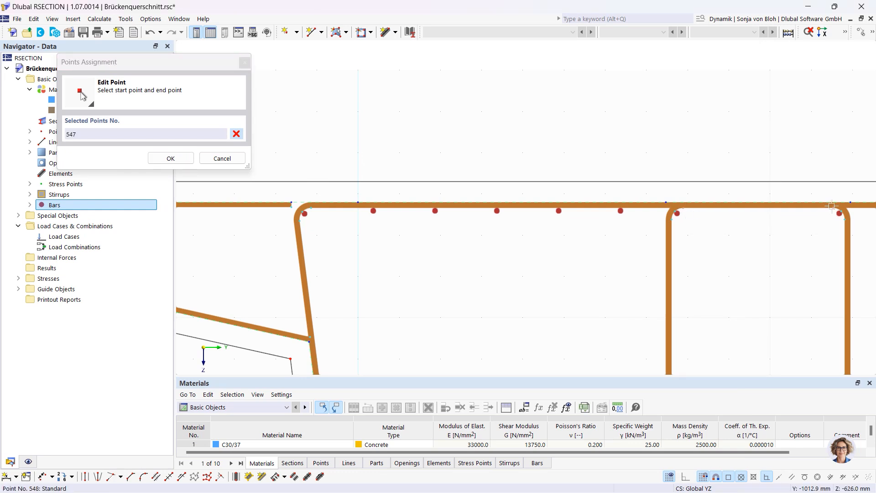
{"action": "left_click", "coordinate": [731, 467]}
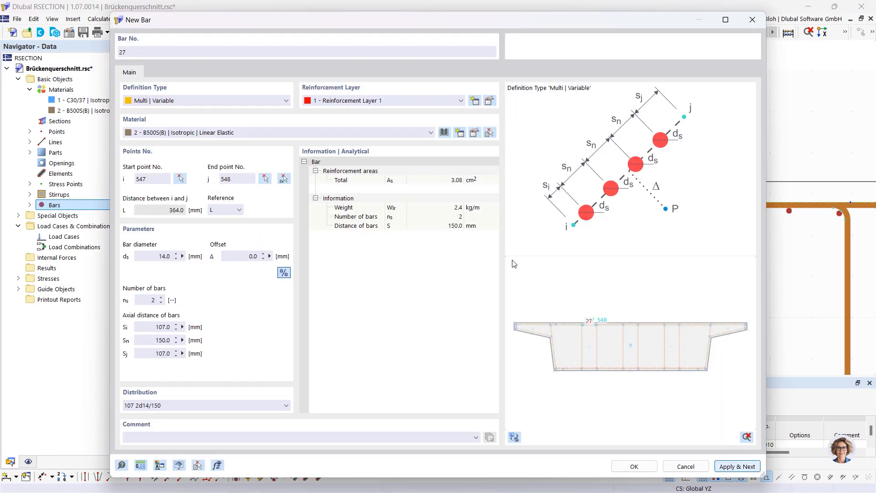
- Add the same two-bar row between top points 560 and 561 of the middle inner stirrup
{"action": "left_click", "coordinate": [283, 178]}
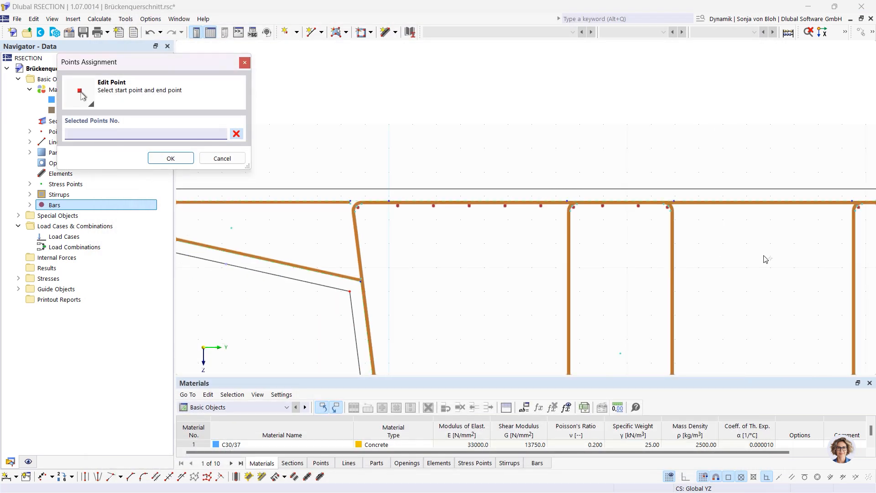
{"action": "scroll", "coordinate": [700, 240], "scroll_direction": "up", "scroll_amount": 1}
{"action": "middle_click_drag", "start_coordinate": [700, 239], "coordinate": [284, 250]}
{"action": "left_click", "coordinate": [483, 196]}
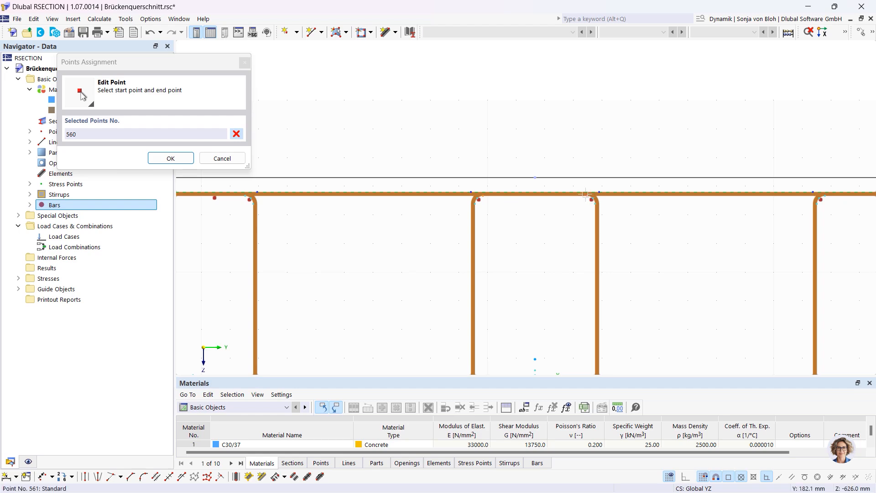
{"action": "left_click", "coordinate": [587, 195]}
{"action": "left_click", "coordinate": [735, 466]}
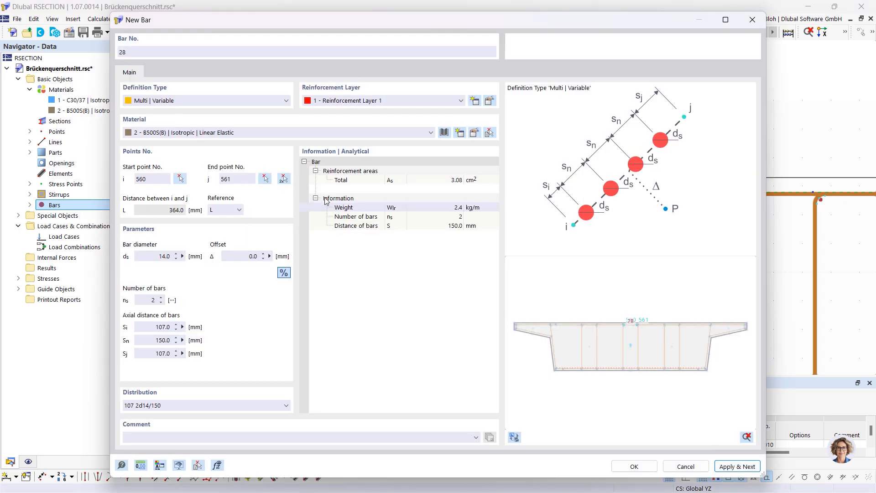
- Add the same two-bar row between top points 573 and 574 of the right inner stirrup
{"action": "left_click", "coordinate": [283, 179]}
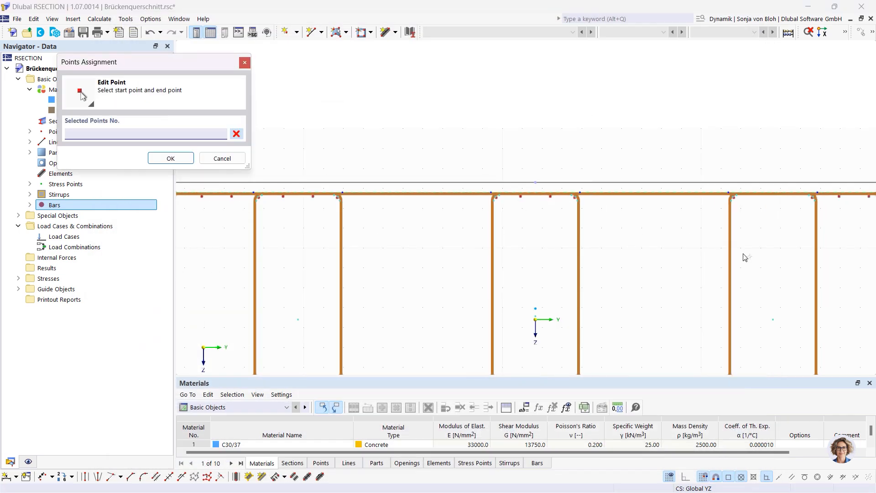
{"action": "scroll", "coordinate": [528, 302], "scroll_direction": "down", "scroll_amount": 2}
{"action": "scroll", "coordinate": [482, 231], "scroll_direction": "up", "scroll_amount": 3}
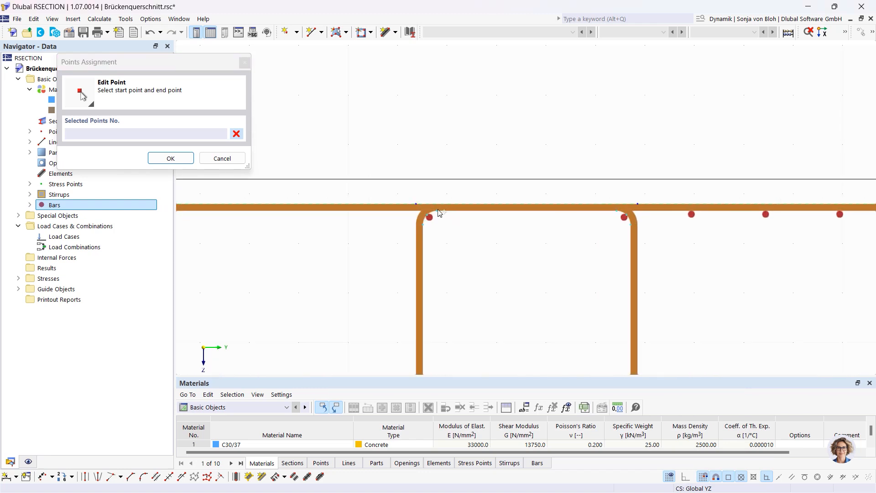
{"action": "left_click", "coordinate": [604, 220]}
{"action": "left_click", "coordinate": [617, 210]}
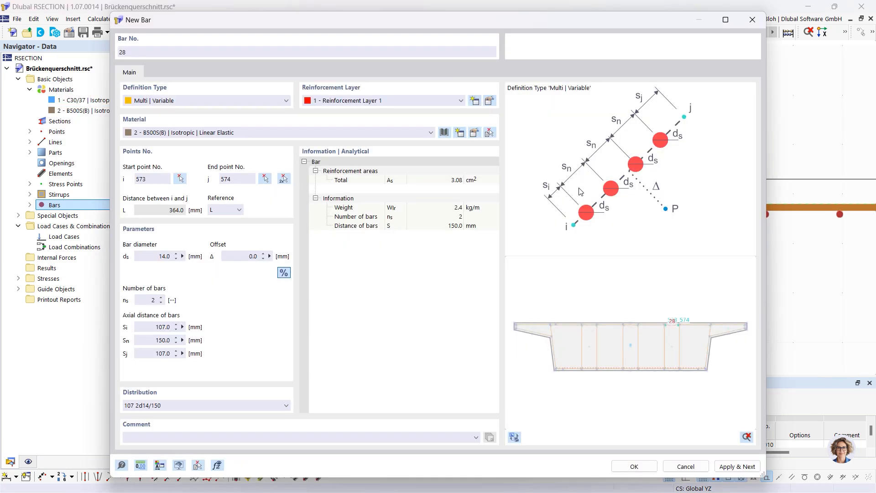
{"action": "left_click", "coordinate": [734, 466]}
- Add a row of 5 bars with a 115 mm start distance between top points 561 and 573, linking the middle and right inner stirrups
{"action": "double_click", "coordinate": [148, 300]}
{"action": "double_click", "coordinate": [157, 327]}
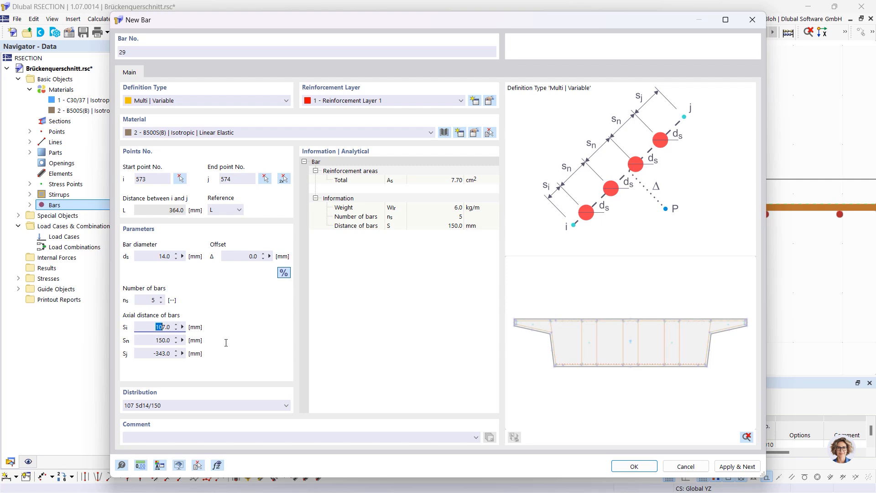
{"action": "type", "text": "115"}
{"action": "left_click", "coordinate": [283, 178]}
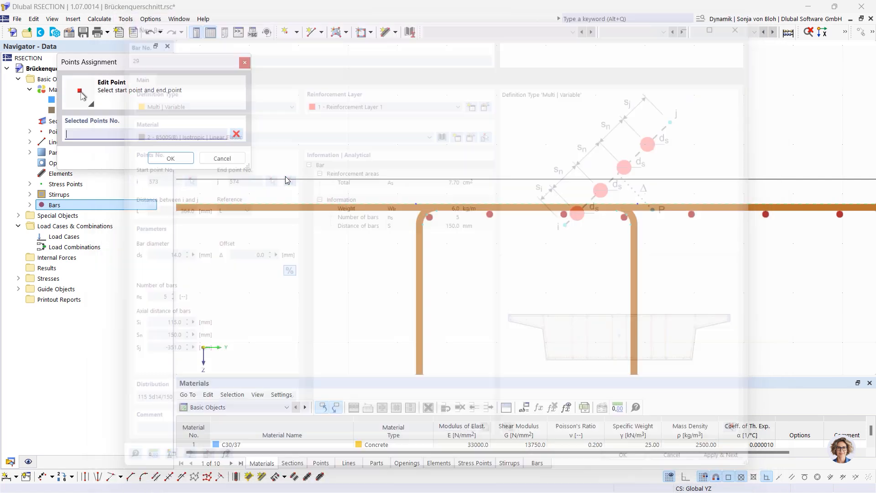
{"action": "scroll", "coordinate": [286, 224], "scroll_direction": "up", "scroll_amount": 3}
{"action": "left_click", "coordinate": [251, 206]}
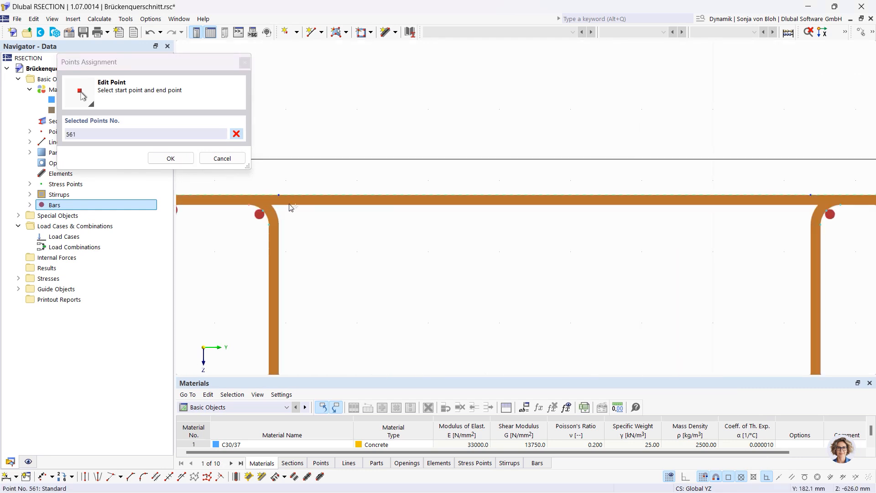
{"action": "left_click", "coordinate": [842, 206]}
{"action": "left_click", "coordinate": [733, 466]}
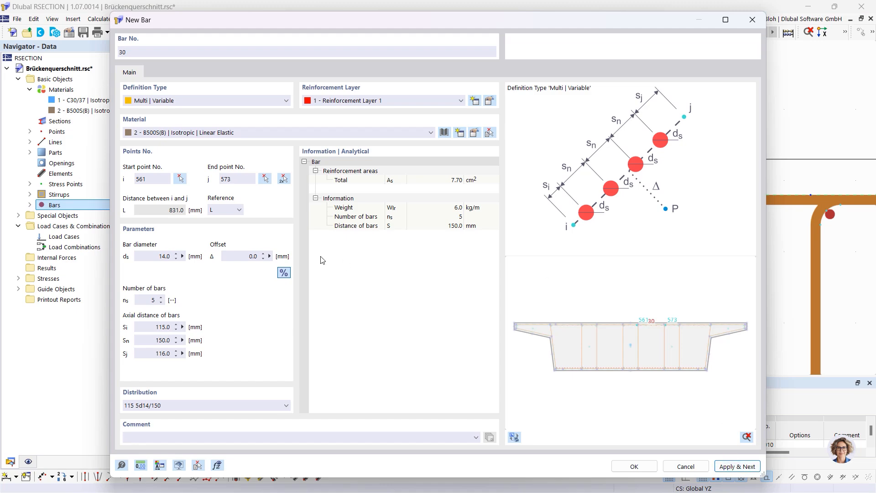
- Add the same five-bar row between top points 548 and 560, linking the left and middle inner stirrups
{"action": "left_click", "coordinate": [284, 178]}
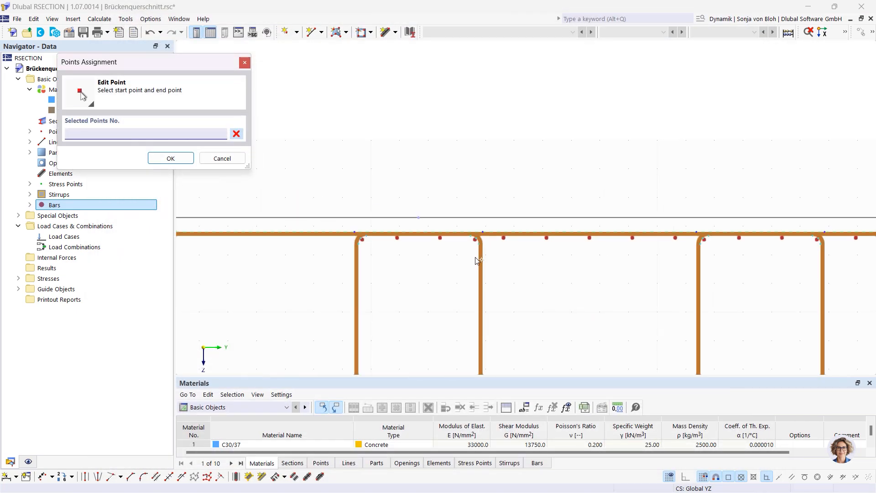
{"action": "scroll", "coordinate": [293, 258], "scroll_direction": "up", "scroll_amount": 4}
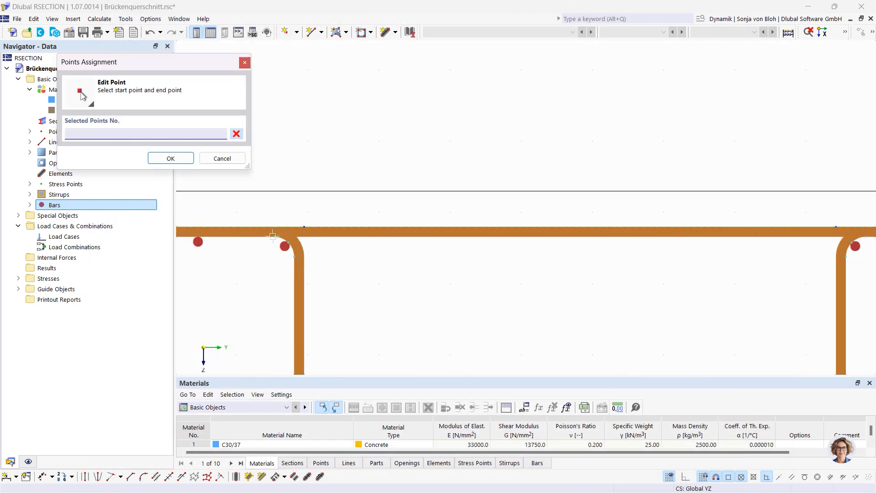
{"action": "left_click", "coordinate": [273, 237]}
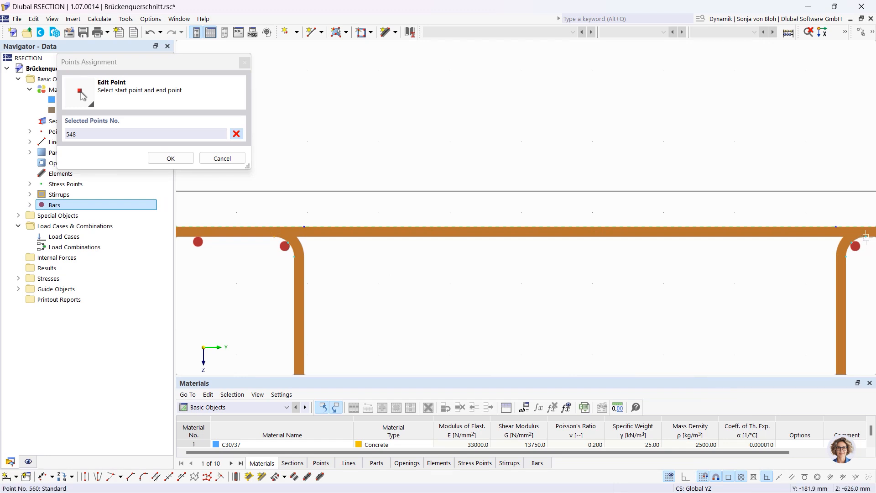
{"action": "left_click", "coordinate": [866, 237]}
{"action": "left_click", "coordinate": [738, 466]}
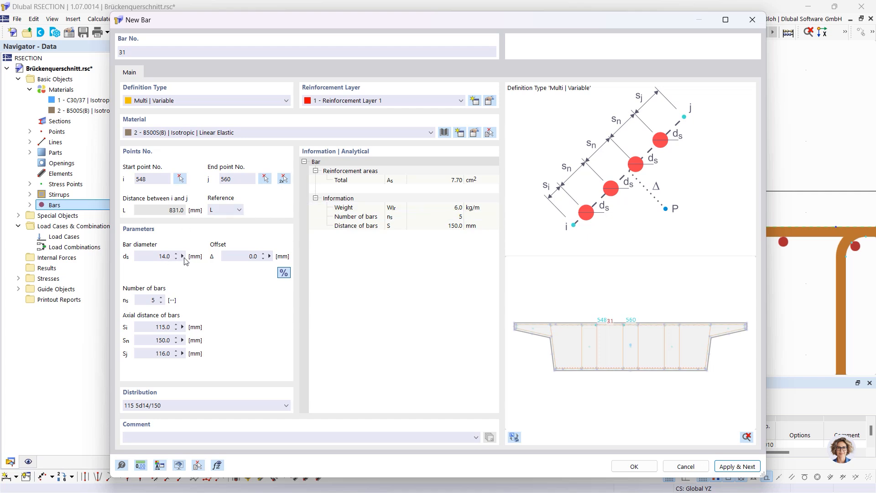
- Add a row of 8 bars with a 77.5 mm start distance along the left sloped web, between points 514 and 525
{"action": "double_click", "coordinate": [144, 301]}
{"action": "double_click", "coordinate": [165, 341]}
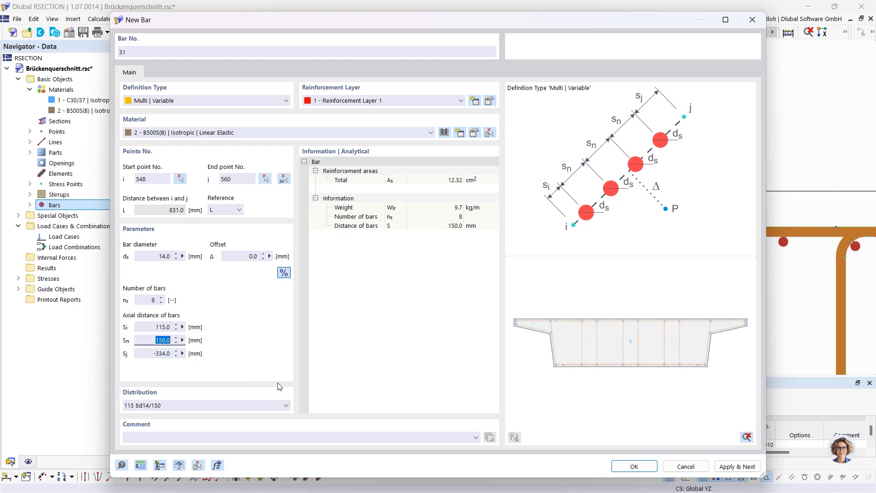
{"action": "left_click_drag", "start_coordinate": [142, 325], "coordinate": [208, 332]}
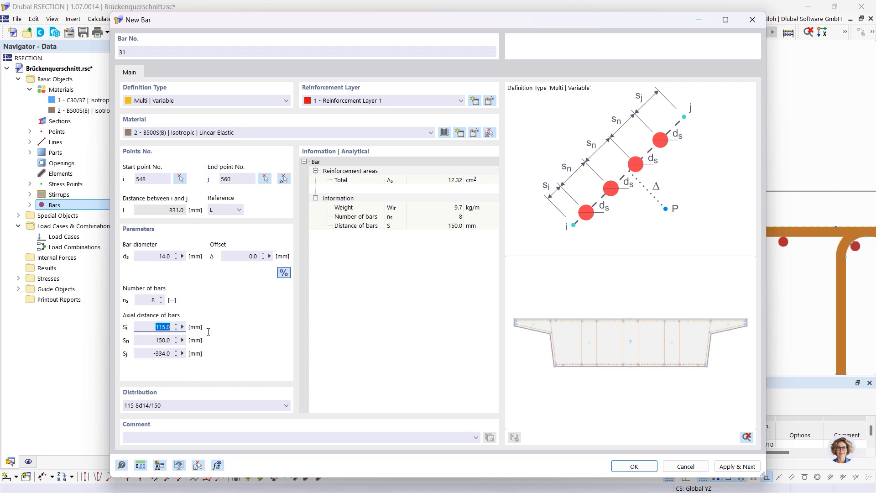
{"action": "type", "text": "77.5"}
{"action": "left_click", "coordinate": [284, 179]}
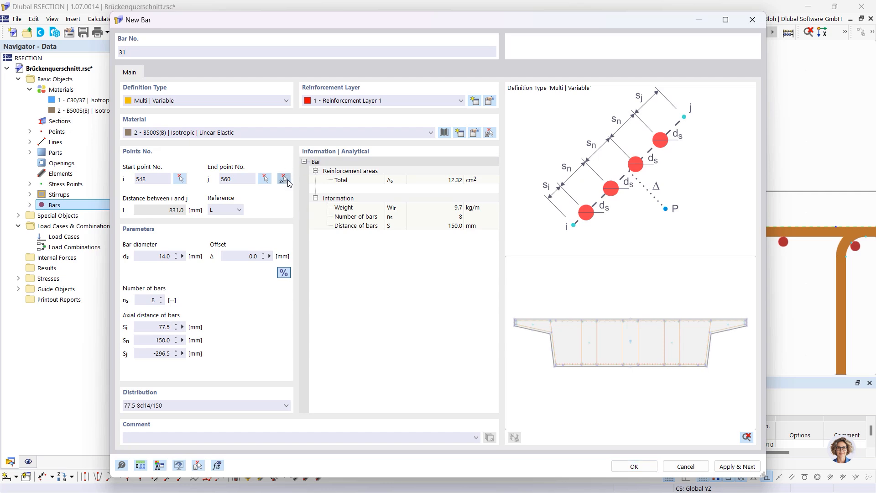
{"action": "scroll", "coordinate": [378, 211], "scroll_direction": "down", "scroll_amount": 3}
{"action": "scroll", "coordinate": [268, 221], "scroll_direction": "up", "scroll_amount": 4}
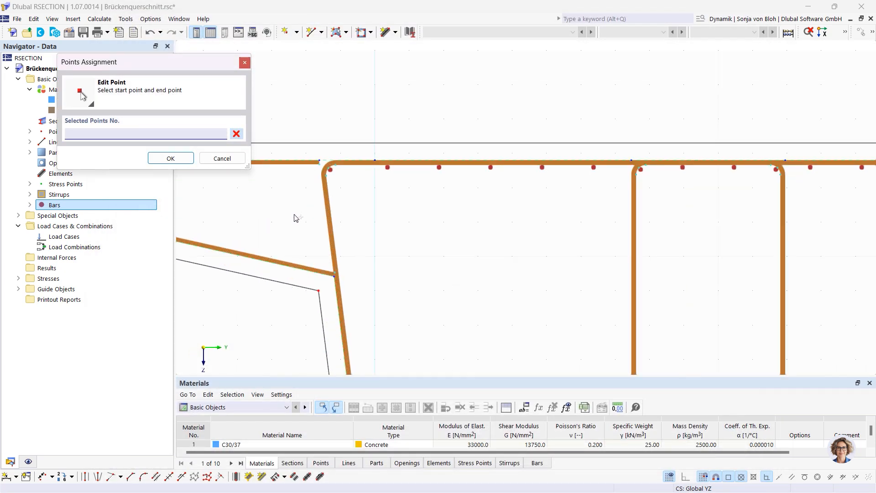
{"action": "left_click", "coordinate": [326, 163]}
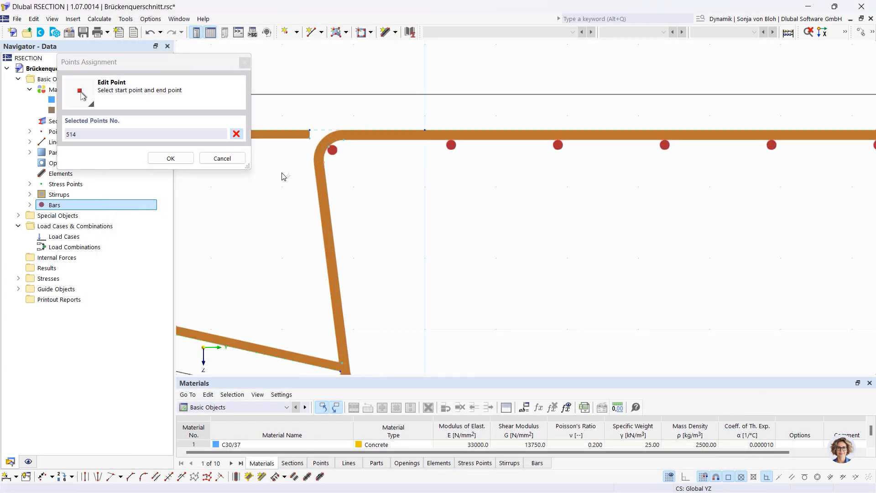
{"action": "scroll", "coordinate": [283, 177], "scroll_direction": "down", "scroll_amount": 3}
{"action": "scroll", "coordinate": [284, 223], "scroll_direction": "down", "scroll_amount": 3}
{"action": "scroll", "coordinate": [324, 337], "scroll_direction": "up", "scroll_amount": 6}
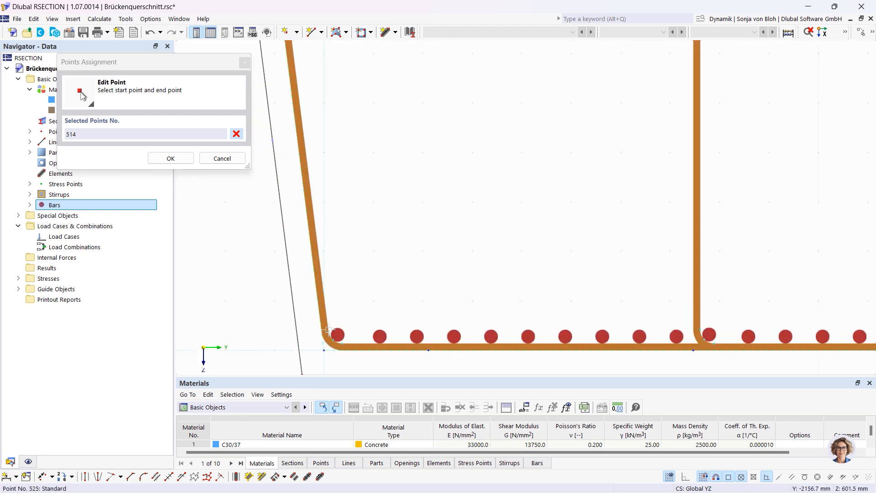
{"action": "left_click", "coordinate": [328, 331]}
{"action": "left_click", "coordinate": [731, 467]}
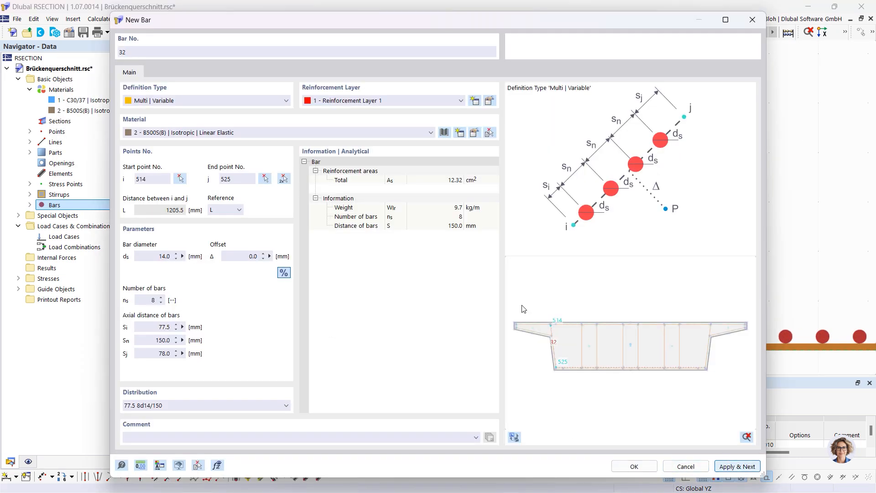
- Add the same eight-bar row along the right sloped web, between points 519 and 520 of the outer stirrup
{"action": "left_click", "coordinate": [283, 178]}
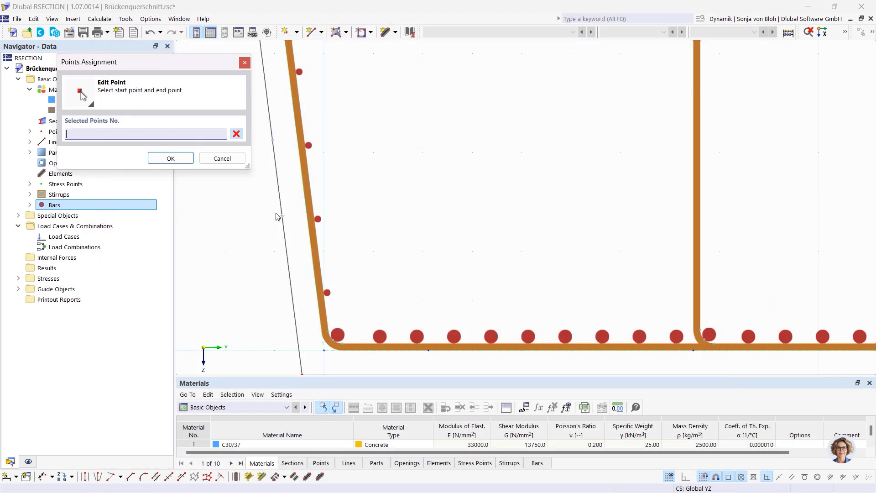
{"action": "scroll", "coordinate": [286, 221], "scroll_direction": "down", "scroll_amount": 3}
{"action": "scroll", "coordinate": [621, 187], "scroll_direction": "up", "scroll_amount": 2}
{"action": "scroll", "coordinate": [621, 187], "scroll_direction": "up", "scroll_amount": 3}
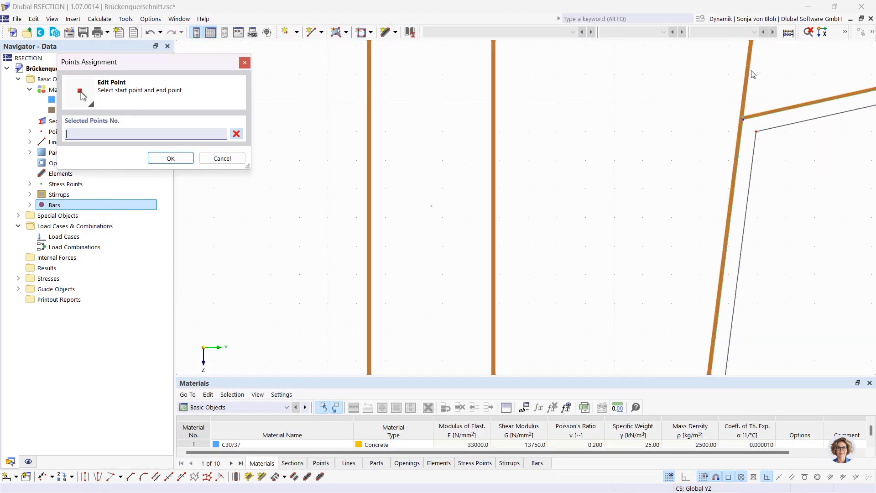
{"action": "scroll", "coordinate": [743, 113], "scroll_direction": "down", "scroll_amount": 3}
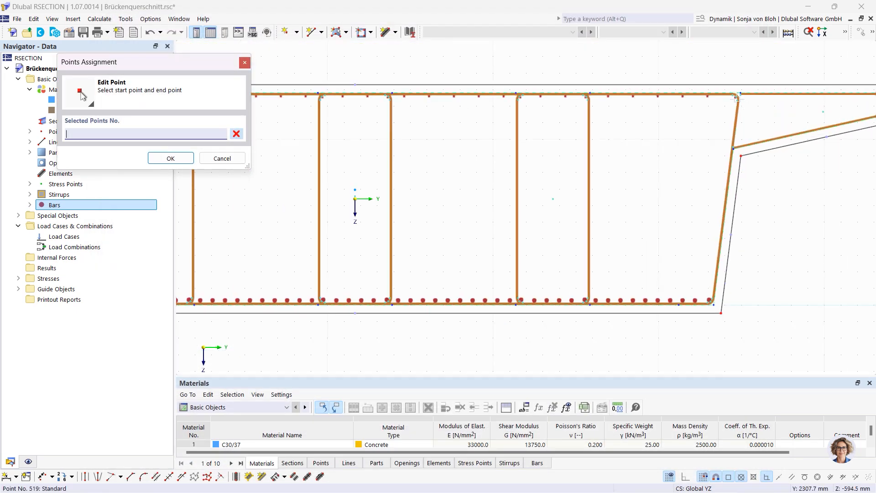
{"action": "scroll", "coordinate": [737, 111], "scroll_direction": "up", "scroll_amount": 4}
{"action": "left_click", "coordinate": [729, 95]}
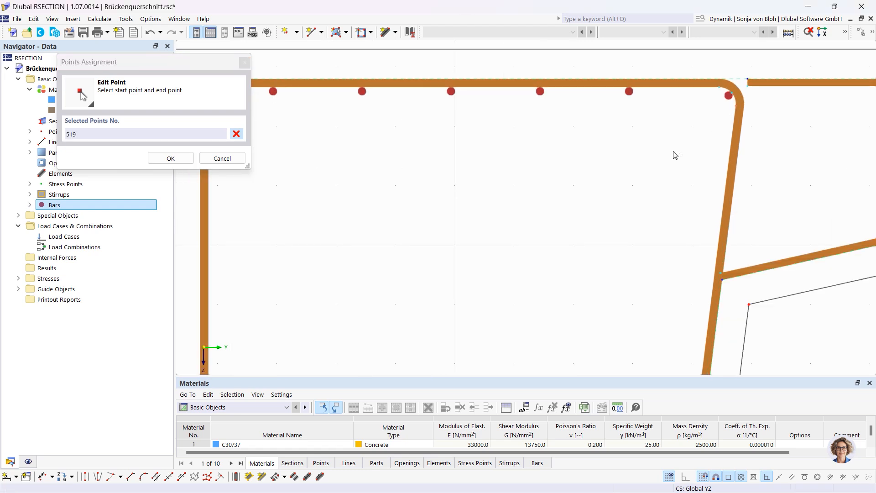
{"action": "scroll", "coordinate": [616, 353], "scroll_direction": "down", "scroll_amount": 1}
{"action": "middle_click_drag", "start_coordinate": [616, 350], "coordinate": [611, 142]}
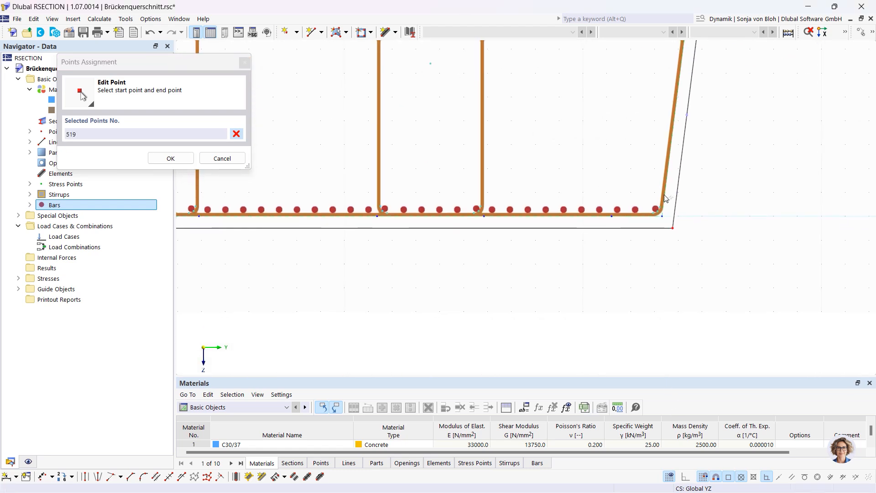
{"action": "scroll", "coordinate": [665, 197], "scroll_direction": "up", "scroll_amount": 3}
{"action": "left_click", "coordinate": [658, 223]}
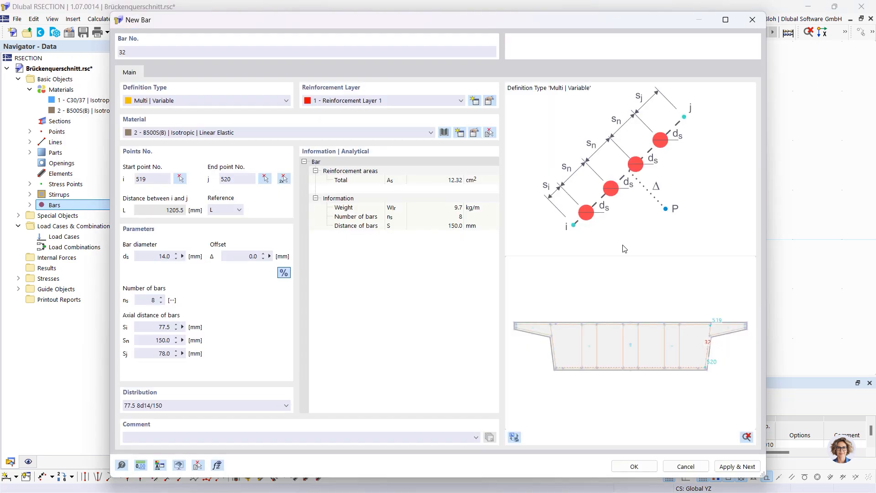
{"action": "left_click", "coordinate": [746, 468]}
- Define a Single | Point bar of 20 mm diameter at point 538, the upper outer corner of the right cantilever stirrup
{"action": "left_click", "coordinate": [206, 101]}
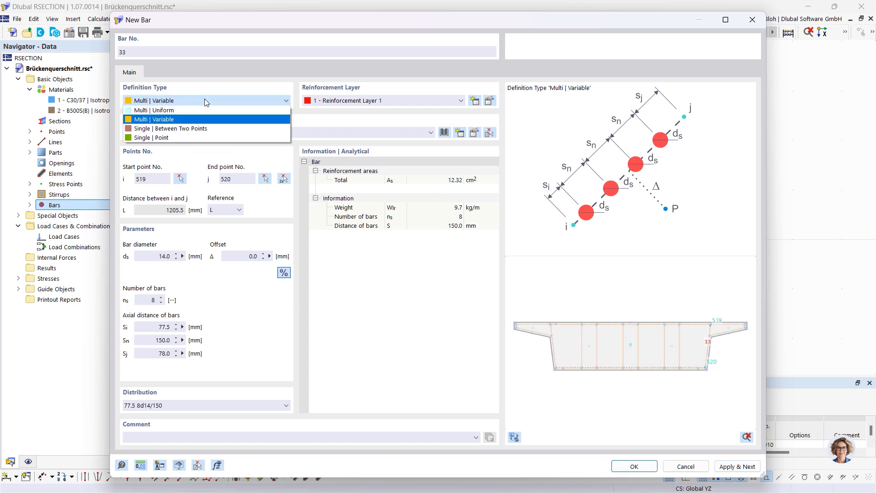
{"action": "left_click", "coordinate": [152, 137]}
{"action": "double_click", "coordinate": [177, 225]}
{"action": "type", "text": "20"}
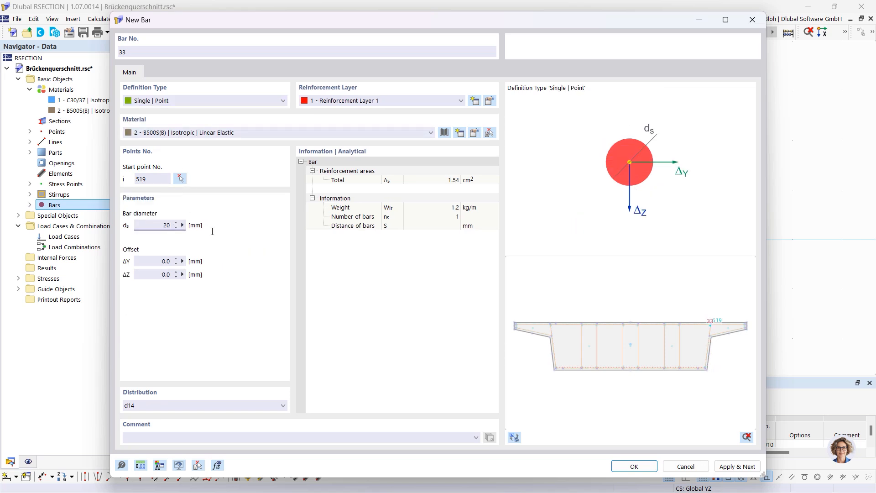
{"action": "left_click", "coordinate": [180, 178]}
{"action": "scroll", "coordinate": [548, 164], "scroll_direction": "down", "scroll_amount": 3}
{"action": "middle_click_drag", "start_coordinate": [665, 132], "coordinate": [563, 372]}
{"action": "scroll", "coordinate": [752, 241], "scroll_direction": "up", "scroll_amount": 4}
{"action": "scroll", "coordinate": [718, 179], "scroll_direction": "up", "scroll_amount": 3}
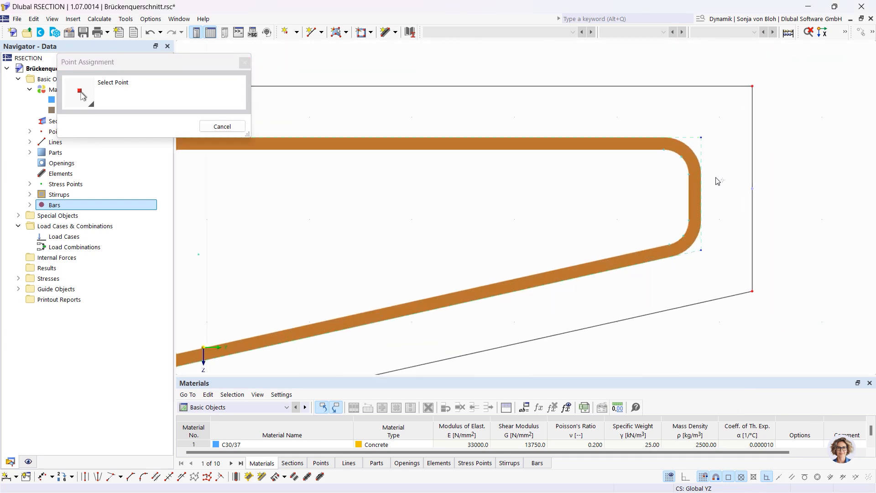
{"action": "left_click", "coordinate": [682, 160]}
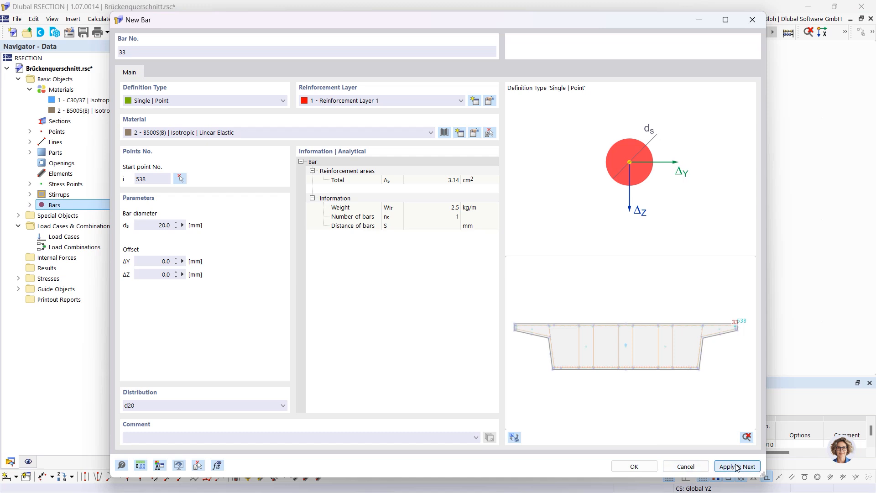
- Add the same 20 mm single bar at point 541, the lower outer corner of the right cantilever stirrup
{"action": "left_click", "coordinate": [179, 179]}
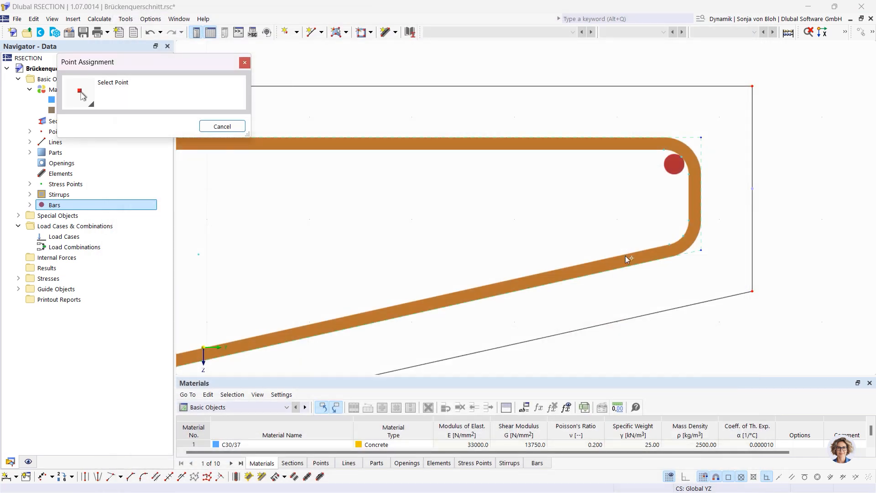
{"action": "left_click", "coordinate": [686, 235]}
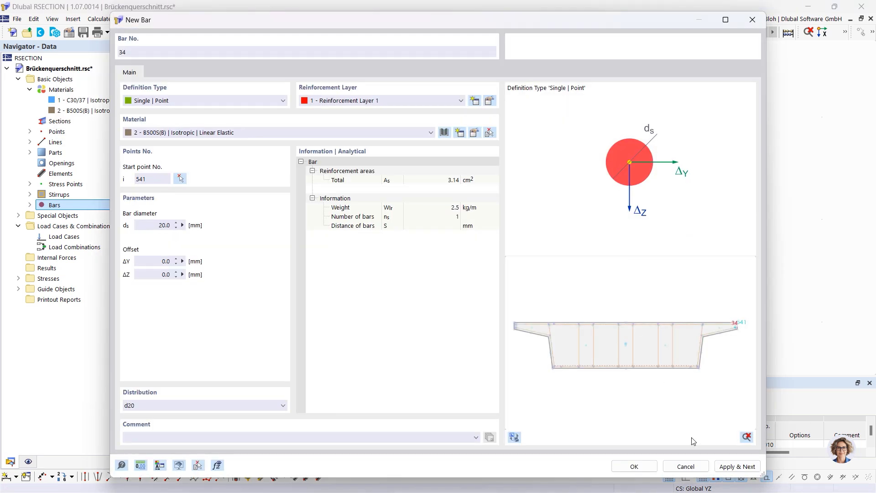
{"action": "left_click", "coordinate": [725, 466]}
- Add 20 mm single bars at points 532 and 529, the upper and lower outer corners of the left cantilever stirrup
{"action": "left_click", "coordinate": [180, 178]}
{"action": "scroll", "coordinate": [659, 266], "scroll_direction": "down", "scroll_amount": 15}
{"action": "scroll", "coordinate": [195, 264], "scroll_direction": "up", "scroll_amount": 6}
{"action": "scroll", "coordinate": [183, 268], "scroll_direction": "up", "scroll_amount": 6}
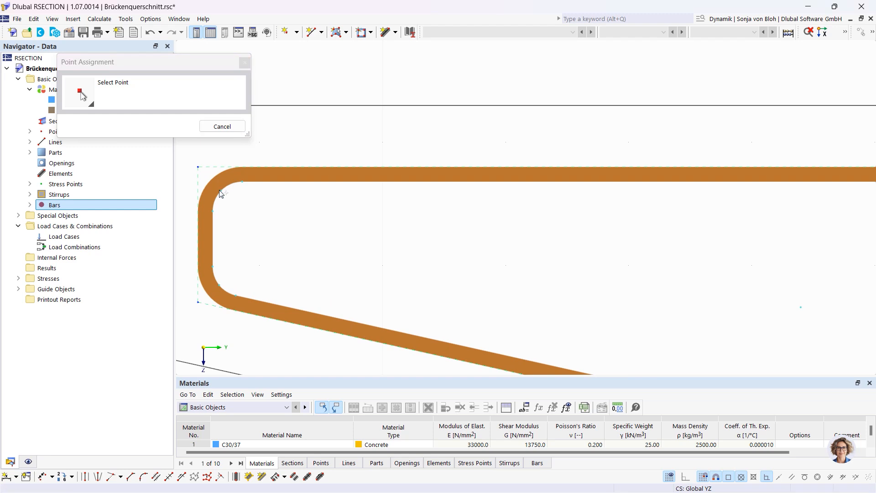
{"action": "left_click", "coordinate": [221, 190]}
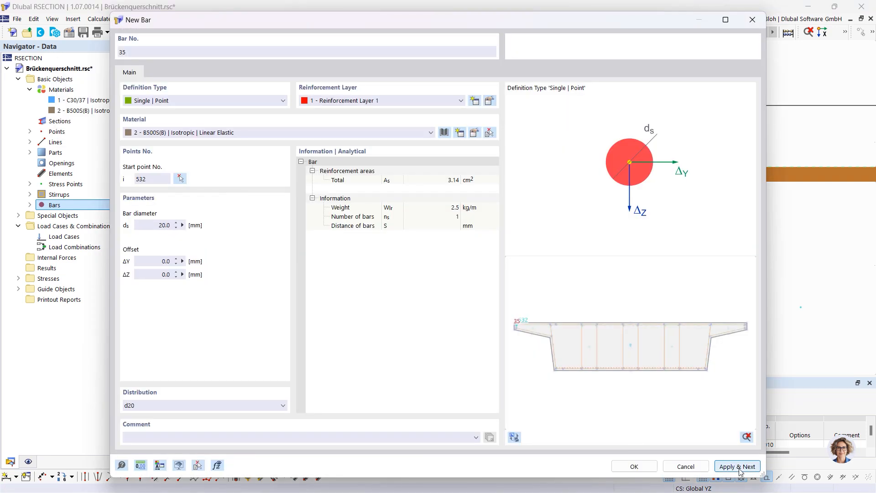
{"action": "left_click", "coordinate": [180, 179]}
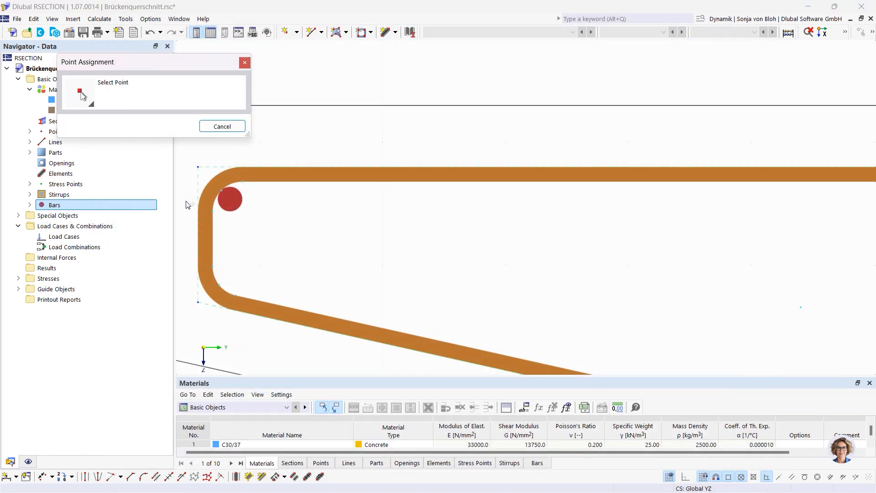
{"action": "left_click", "coordinate": [222, 286]}
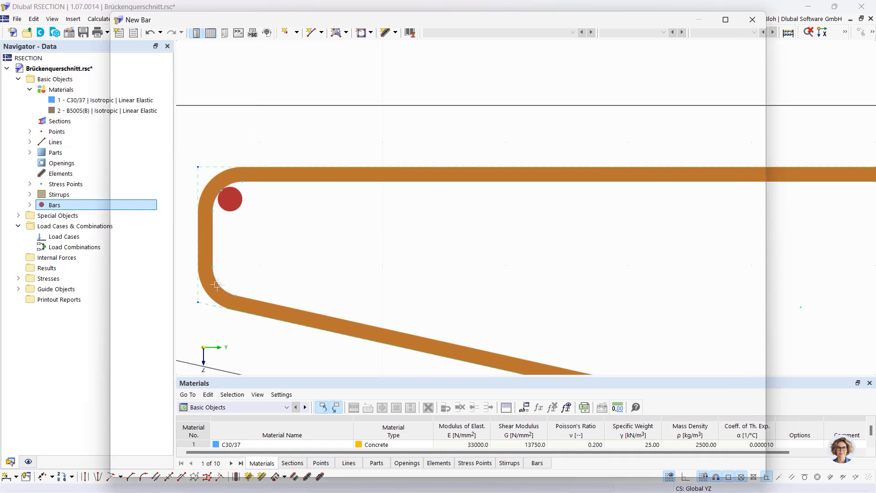
{"action": "left_click", "coordinate": [736, 466]}
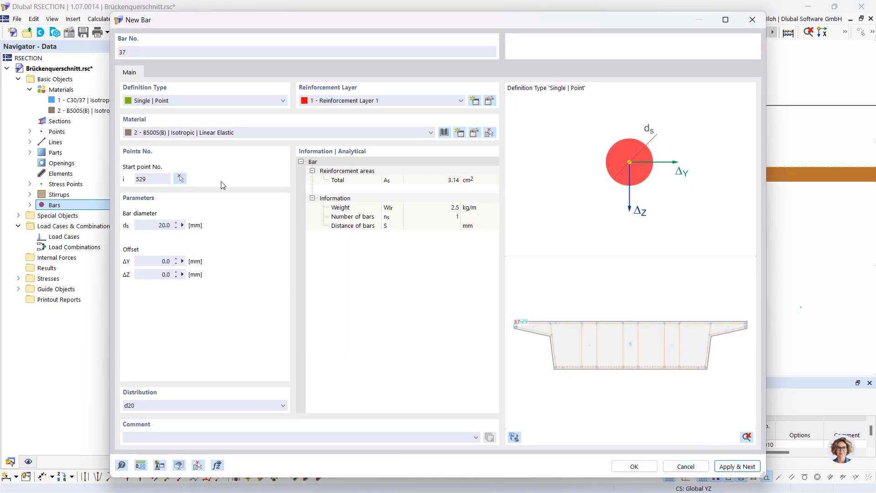
- Define a Multi | Variable row of nine 10 mm bars, spaced 100 mm apart, with a start distance of 76 mm
{"action": "left_click", "coordinate": [216, 102]}
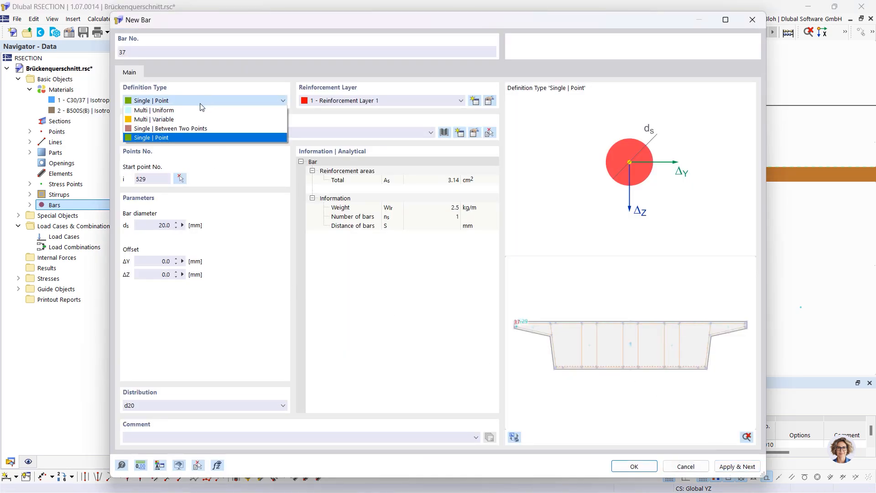
{"action": "left_click", "coordinate": [185, 120]}
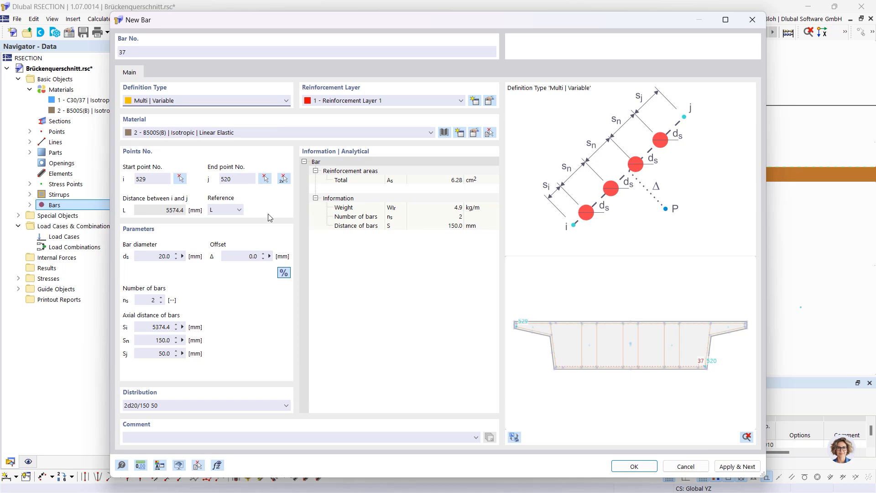
{"action": "left_click_drag", "start_coordinate": [143, 300], "coordinate": [198, 311]}
{"action": "left_click", "coordinate": [161, 256]}
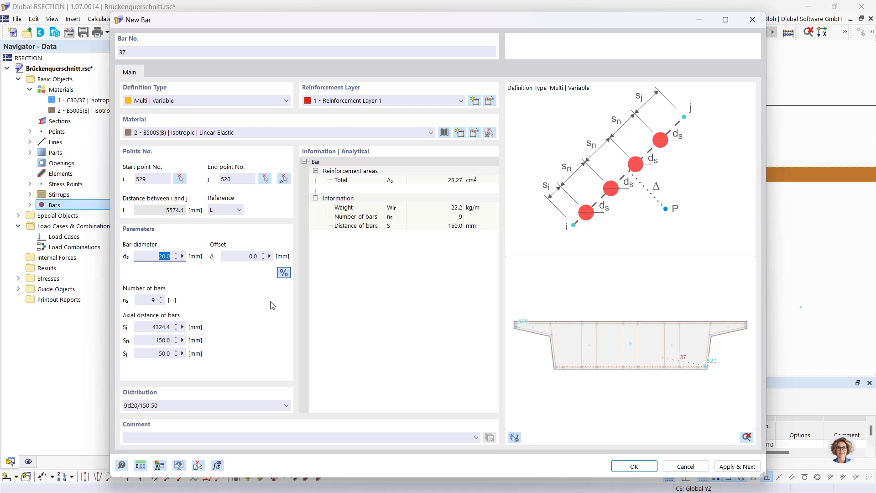
{"action": "type", "text": "10"}
{"action": "left_click", "coordinate": [178, 340]}
{"action": "type", "text": "1"}
{"action": "left_click_drag", "start_coordinate": [150, 327], "coordinate": [203, 332]}
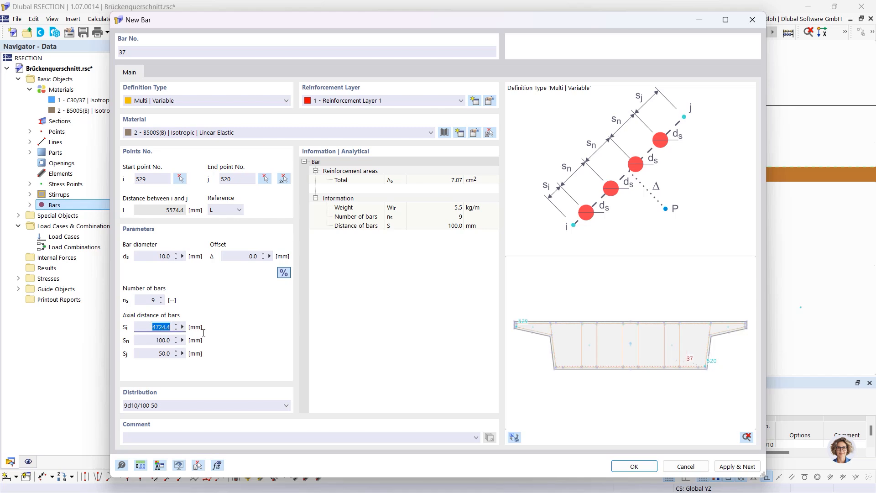
{"action": "type", "text": "76"}
- Place the nine-bar row along the left cantilever stirrup's upper edge between points 533 and 534
{"action": "left_click", "coordinate": [284, 178]}
{"action": "scroll", "coordinate": [295, 183], "scroll_direction": "down", "scroll_amount": 2}
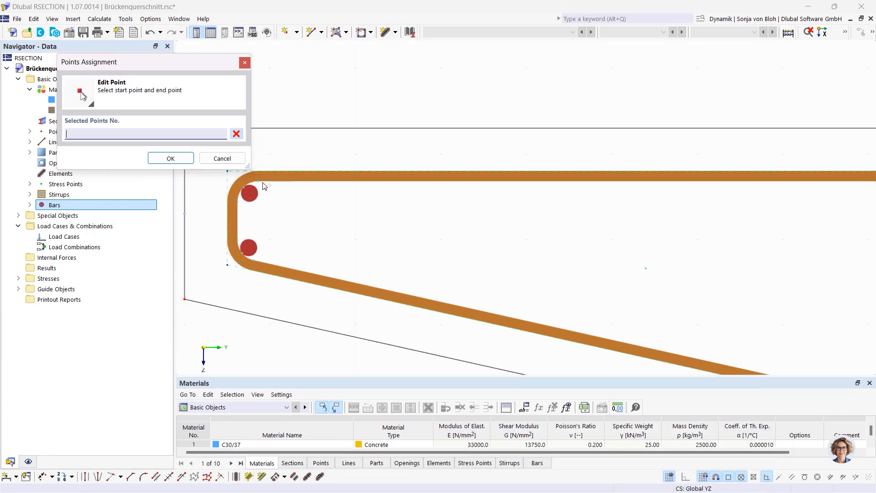
{"action": "left_click", "coordinate": [258, 180]}
{"action": "scroll", "coordinate": [258, 179], "scroll_direction": "down", "scroll_amount": 2}
{"action": "scroll", "coordinate": [617, 190], "scroll_direction": "up", "scroll_amount": 2}
{"action": "left_click", "coordinate": [617, 191]}
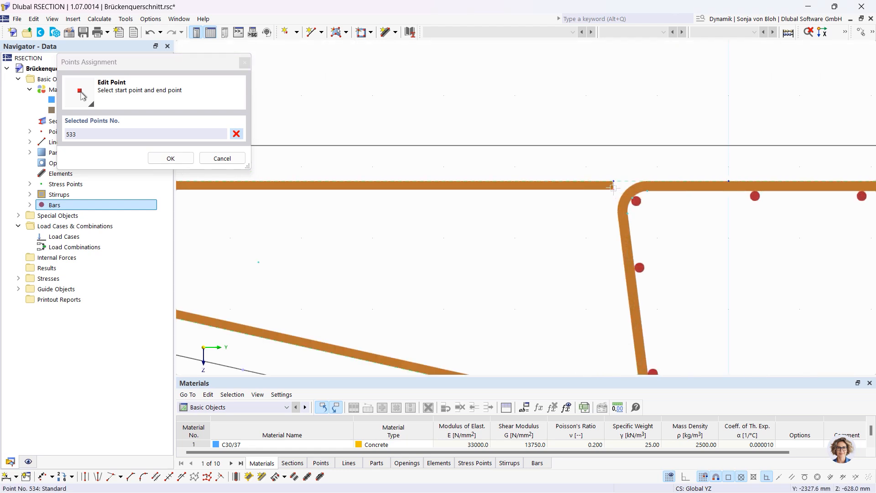
{"action": "left_click", "coordinate": [728, 465]}
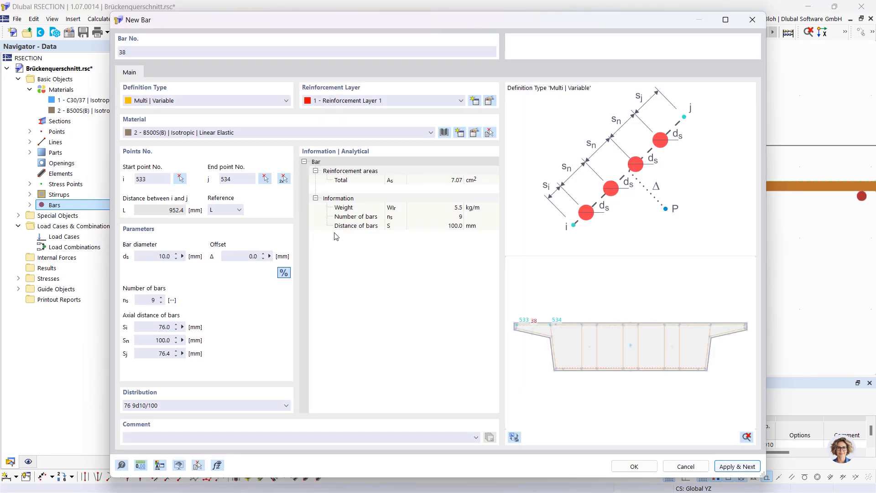
- Add the same nine-bar row along the right cantilever stirrup's upper edge between points 536 and 537
{"action": "left_click", "coordinate": [284, 178]}
{"action": "scroll", "coordinate": [365, 219], "scroll_direction": "down", "scroll_amount": 3}
{"action": "scroll", "coordinate": [700, 209], "scroll_direction": "up", "scroll_amount": 3}
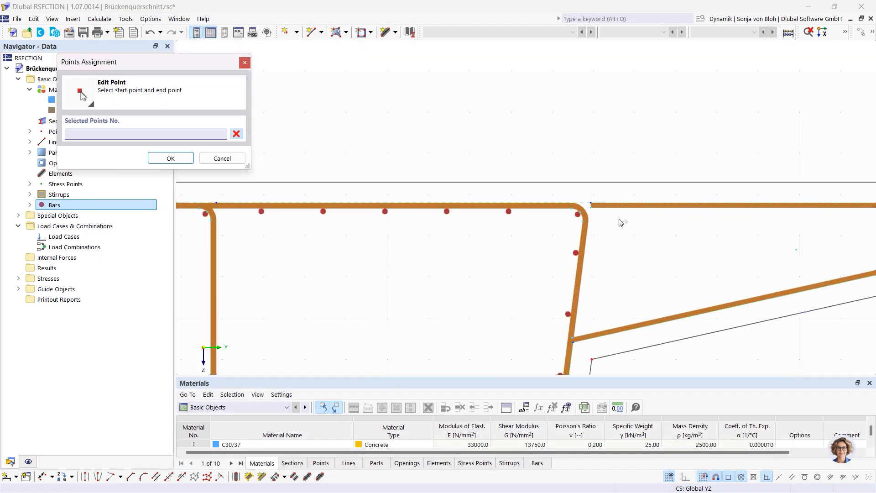
{"action": "left_click", "coordinate": [590, 203]}
{"action": "scroll", "coordinate": [687, 241], "scroll_direction": "down", "scroll_amount": 2}
{"action": "scroll", "coordinate": [858, 223], "scroll_direction": "up", "scroll_amount": 3}
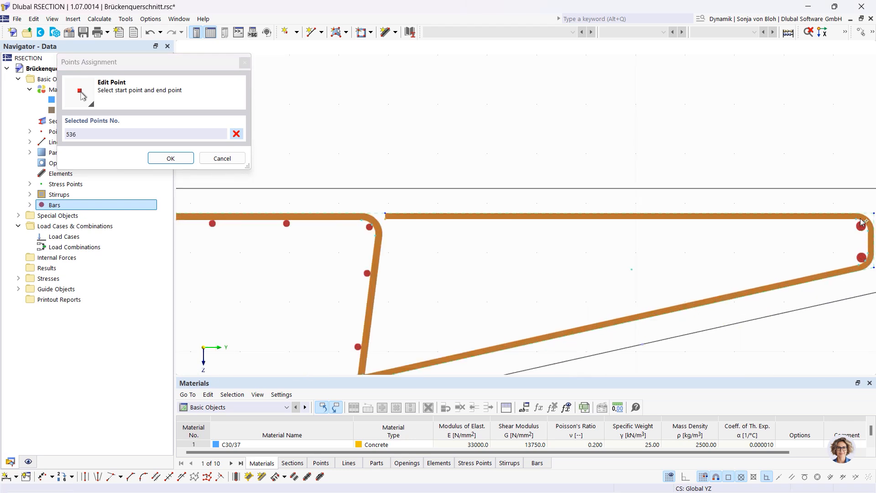
{"action": "left_click", "coordinate": [855, 219]}
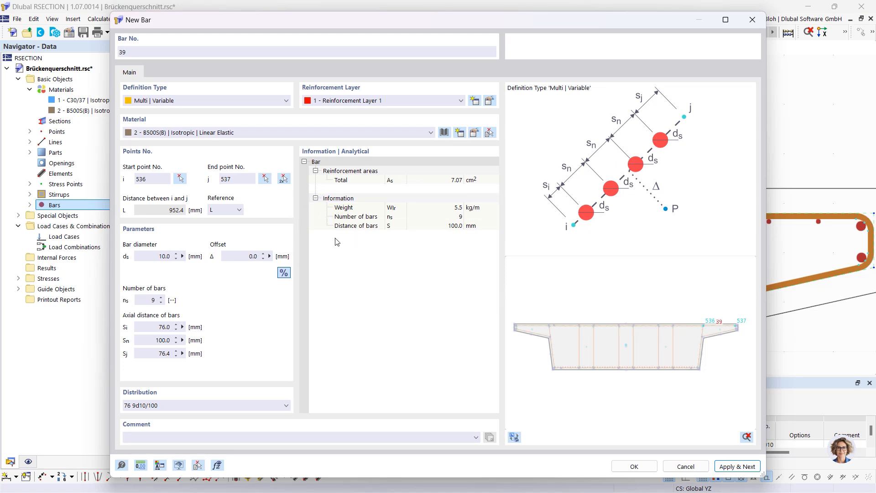
- Add ten 10 mm bars at 100 mm spacing, start distance 63.5 mm, along the right cantilever stirrup's sloped edge between points 543 and 542
{"action": "left_click", "coordinate": [144, 299]}
{"action": "left_click", "coordinate": [155, 254]}
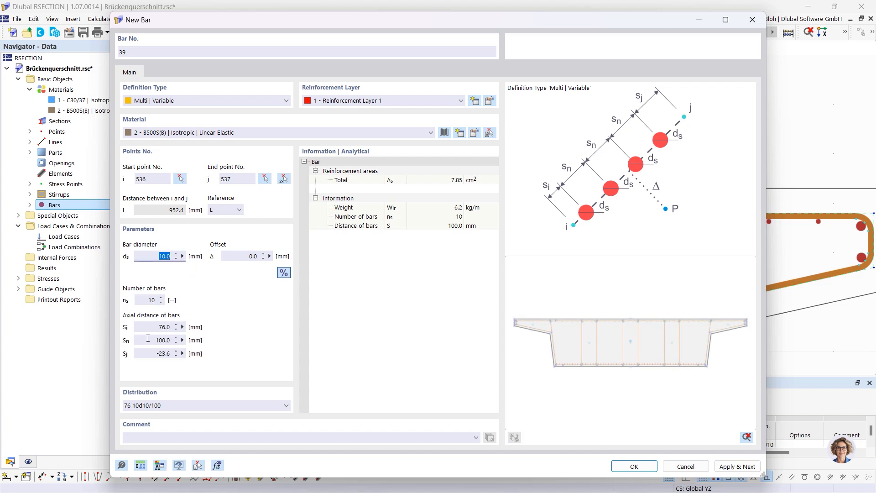
{"action": "left_click", "coordinate": [158, 326]}
{"action": "type", "text": "63,5"}
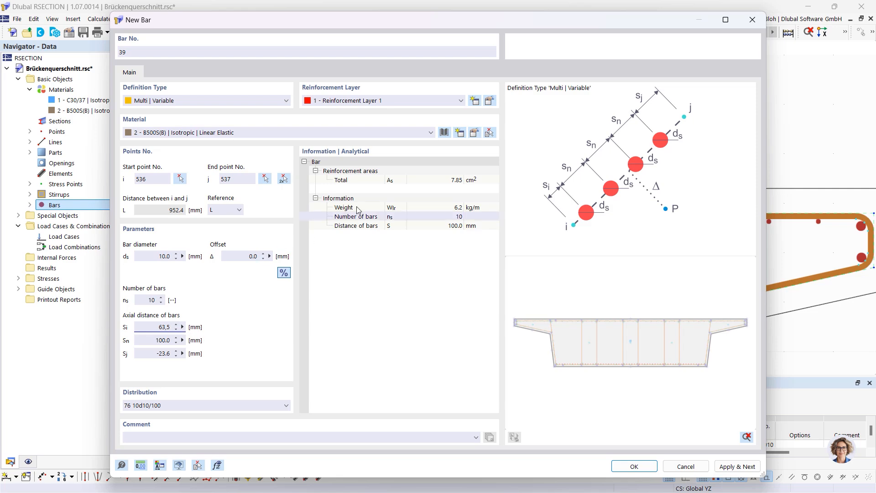
{"action": "left_click", "coordinate": [287, 178]}
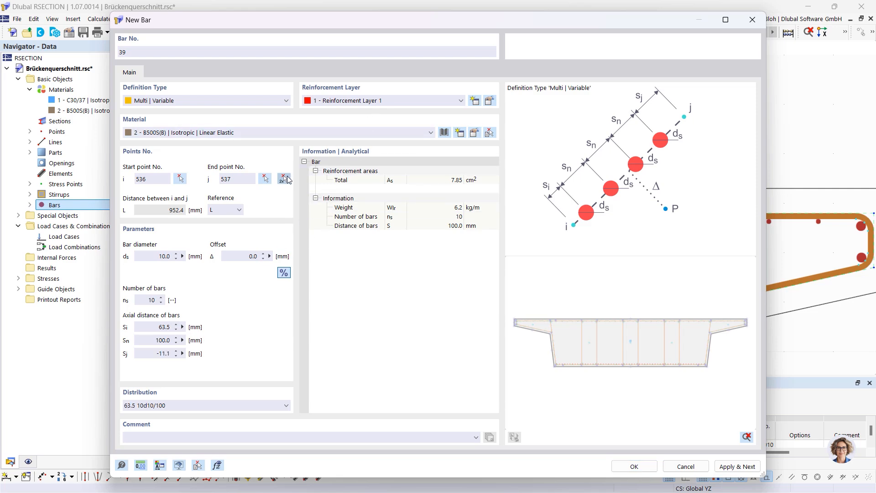
{"action": "scroll", "coordinate": [423, 246], "scroll_direction": "down", "scroll_amount": 3}
{"action": "scroll", "coordinate": [393, 327], "scroll_direction": "up", "scroll_amount": 3}
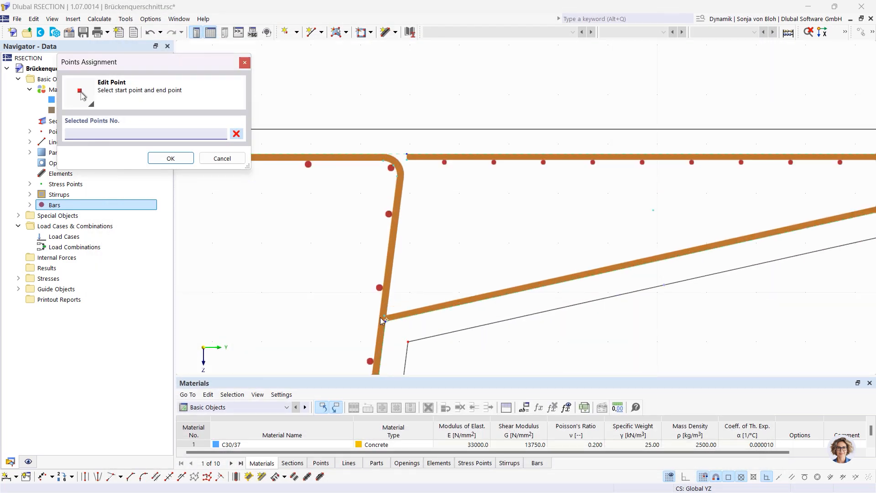
{"action": "left_click", "coordinate": [383, 321]}
{"action": "scroll", "coordinate": [374, 292], "scroll_direction": "down", "scroll_amount": 3}
{"action": "scroll", "coordinate": [612, 261], "scroll_direction": "up", "scroll_amount": 3}
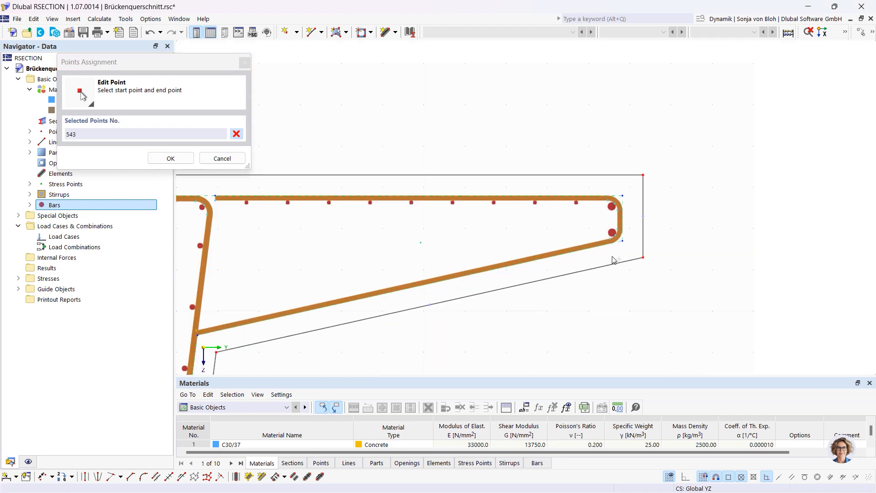
{"action": "left_click", "coordinate": [609, 237]}
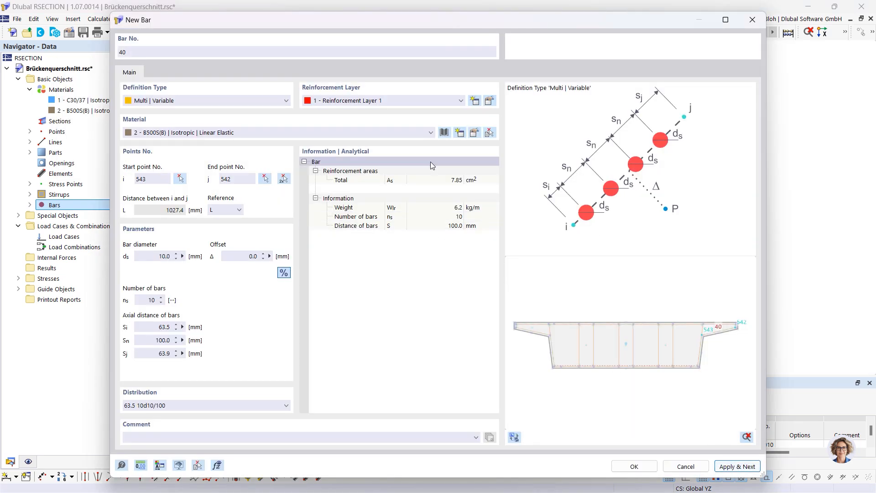
- Add the same ten-bar row along the left cantilever stirrup's sloped edge between points 527 and 528, and finish defining bars
{"action": "left_click", "coordinate": [283, 178]}
{"action": "scroll", "coordinate": [348, 263], "scroll_direction": "down", "scroll_amount": 3}
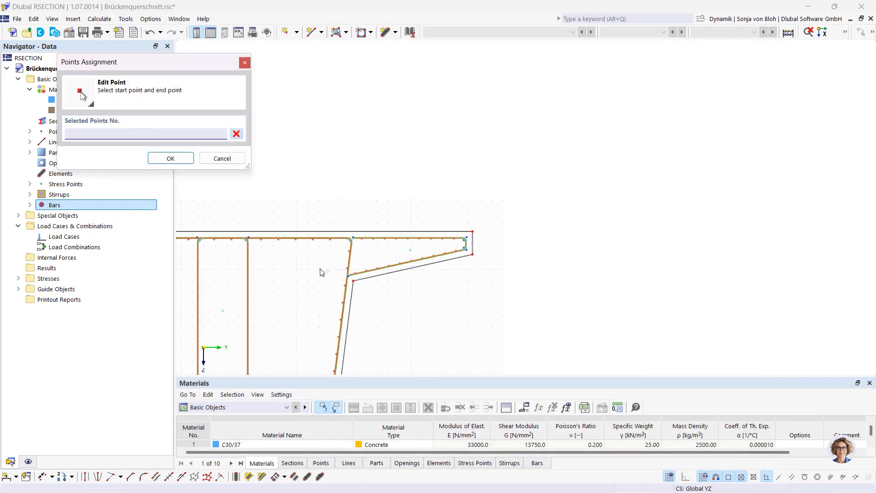
{"action": "middle_click_drag", "start_coordinate": [276, 273], "coordinate": [872, 289]}
{"action": "scroll", "coordinate": [256, 289], "scroll_direction": "up", "scroll_amount": 5}
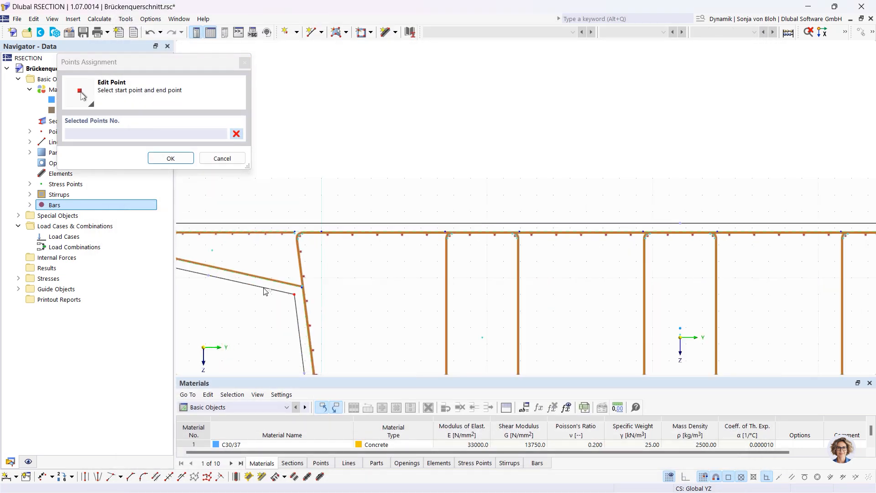
{"action": "scroll", "coordinate": [315, 268], "scroll_direction": "down", "scroll_amount": 3}
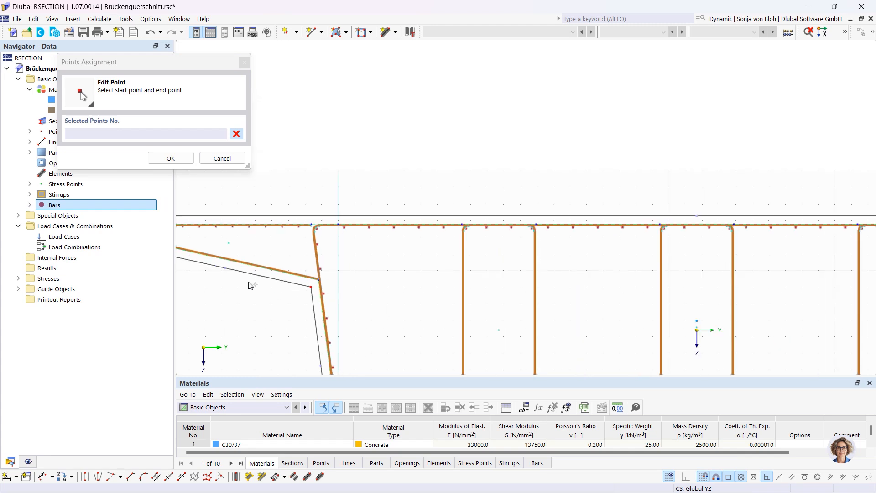
{"action": "scroll", "coordinate": [252, 333], "scroll_direction": "up", "scroll_amount": 2}
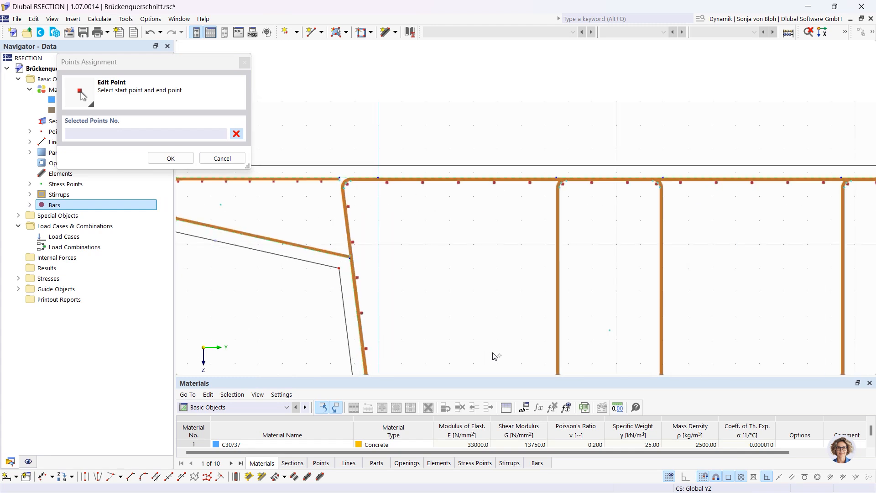
{"action": "scroll", "coordinate": [309, 268], "scroll_direction": "up", "scroll_amount": 2}
{"action": "left_click", "coordinate": [322, 237]}
{"action": "scroll", "coordinate": [432, 260], "scroll_direction": "down", "scroll_amount": 3}
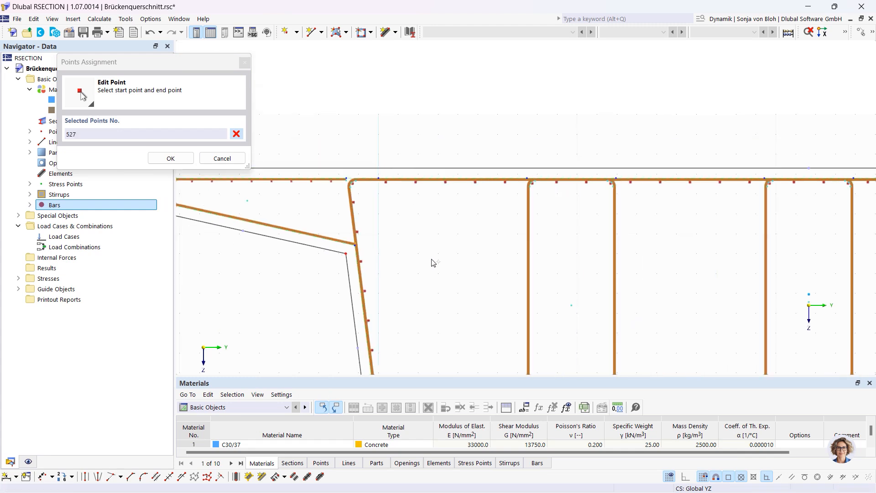
{"action": "scroll", "coordinate": [314, 253], "scroll_direction": "up", "scroll_amount": 2}
{"action": "scroll", "coordinate": [315, 253], "scroll_direction": "up", "scroll_amount": 3}
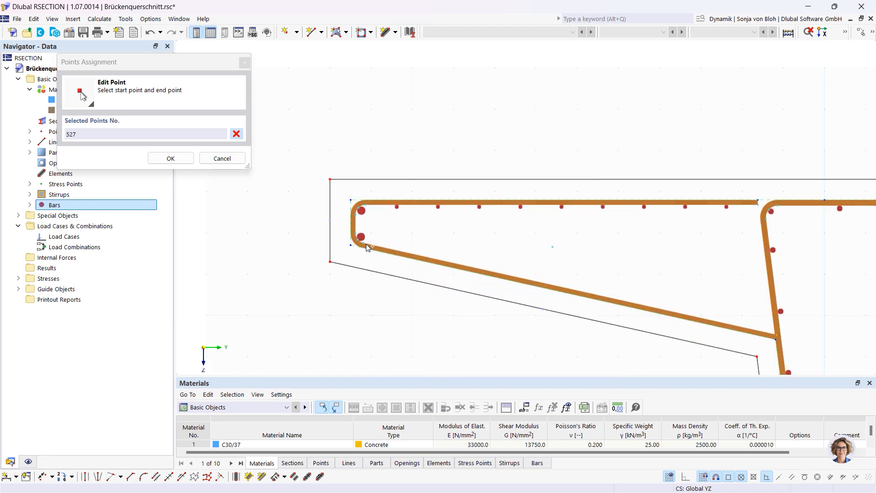
{"action": "left_click", "coordinate": [363, 242]}
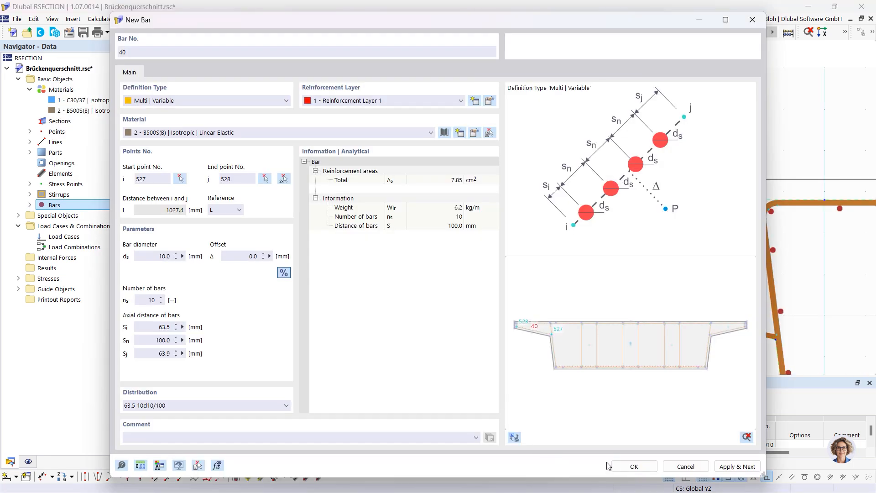
{"action": "left_click", "coordinate": [624, 463]}
- Save the reinforced bridge cross-section and switch to RFEM
{"action": "scroll", "coordinate": [240, 212], "scroll_direction": "down", "scroll_amount": 6}
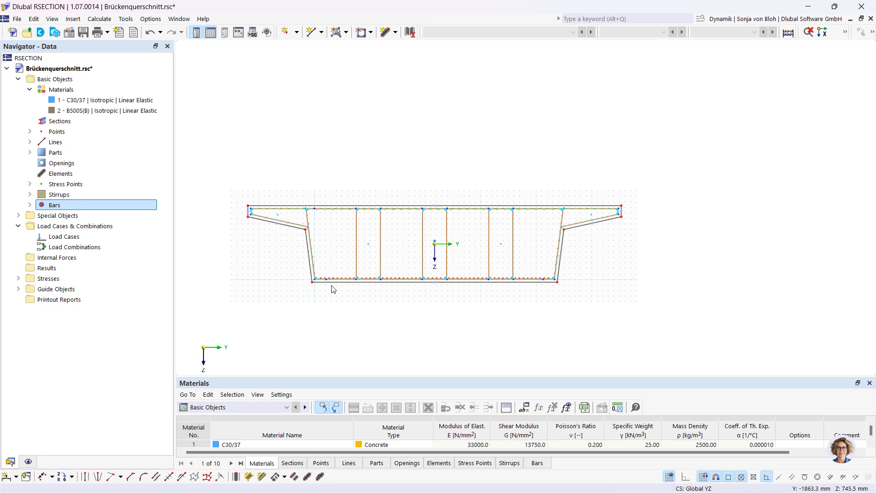
{"action": "left_click", "coordinate": [84, 34]}
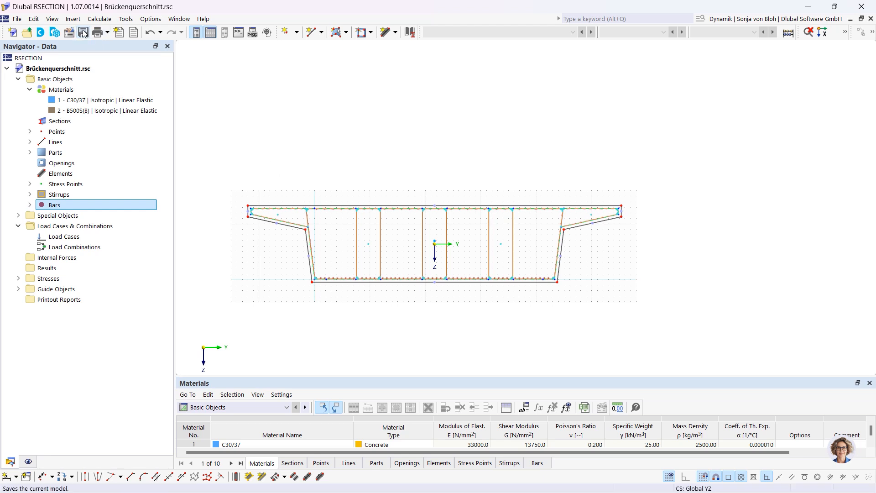
{"action": "mouse_move", "coordinate": [182, 487]}
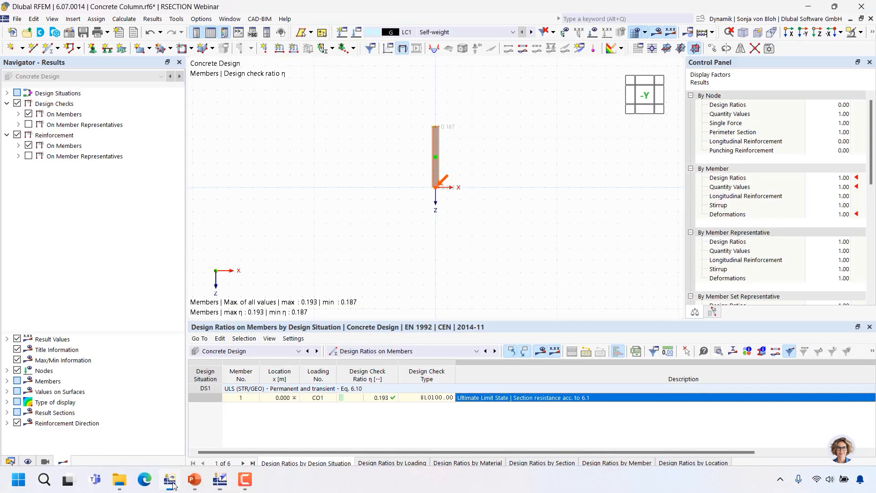
{"action": "left_click", "coordinate": [169, 483]}
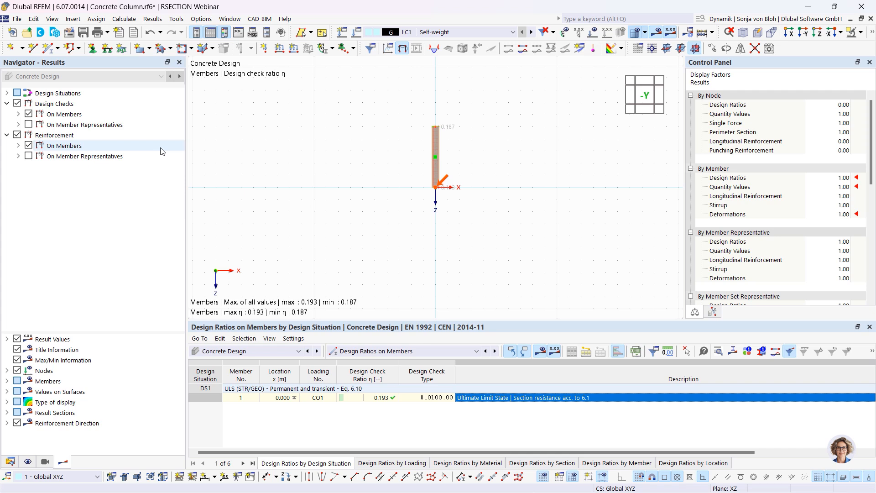
- Create a blank 3D model named Bridge in the RSECTION Webinar project with the Concrete Design add-on active
{"action": "left_click", "coordinate": [12, 33]}
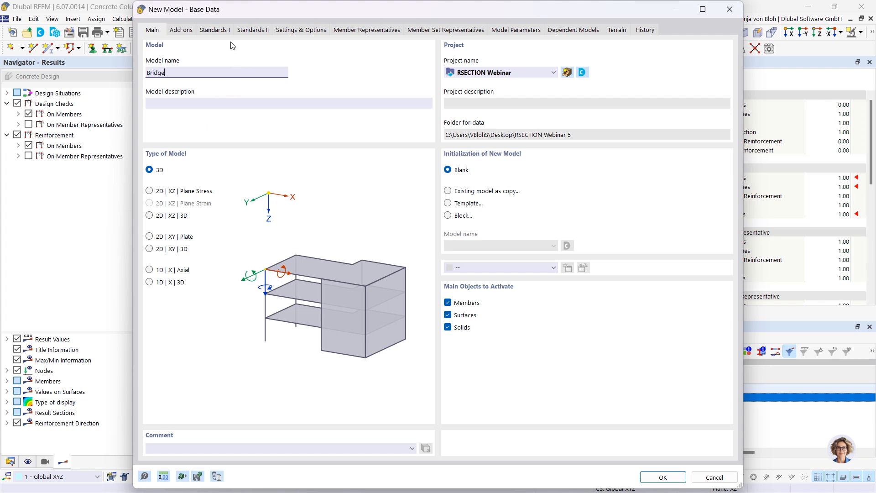
{"action": "left_click", "coordinate": [187, 32]}
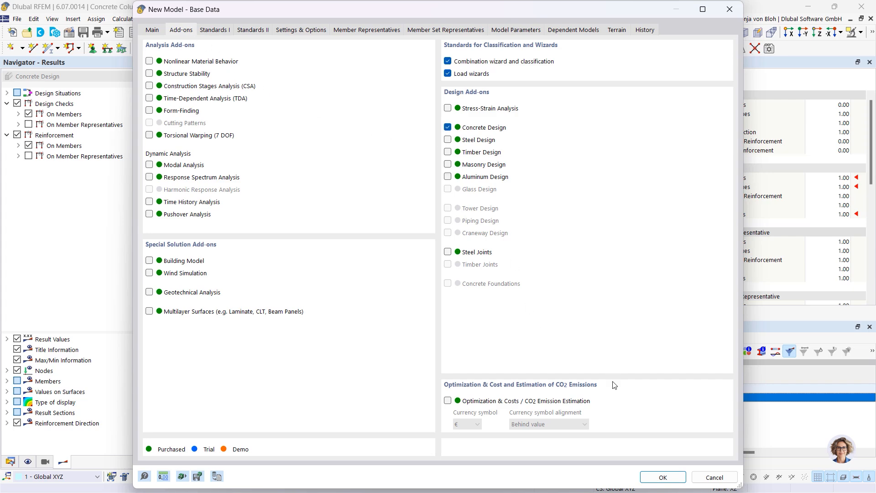
{"action": "left_click", "coordinate": [675, 479]}
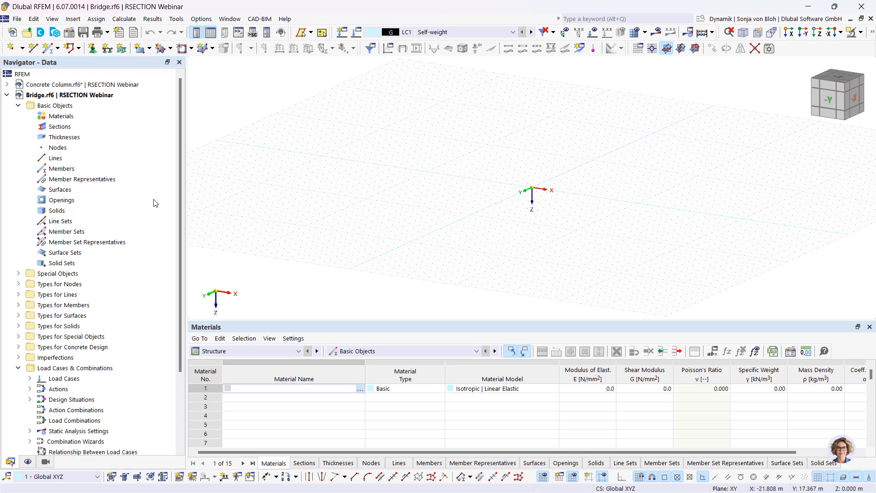
- Start a new section and import the Brückenquerschnitt cross-section from RSECTION into it
{"action": "right_click", "coordinate": [69, 127]}
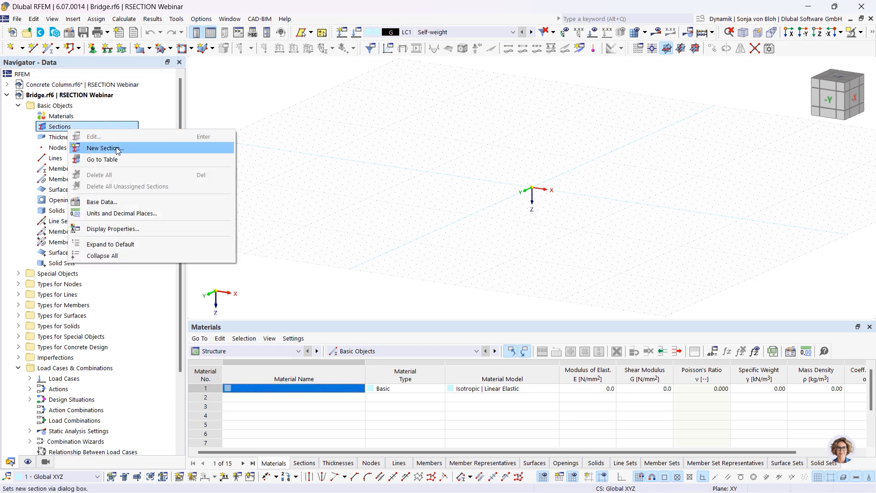
{"action": "left_click", "coordinate": [112, 148]}
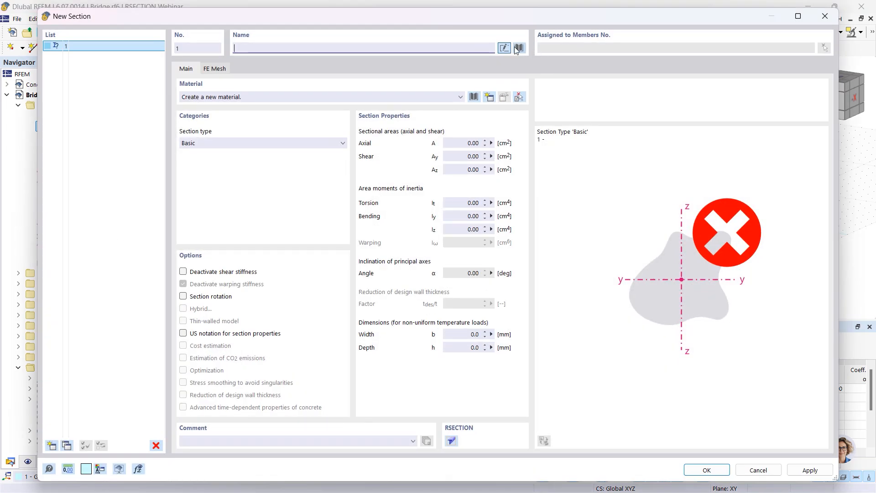
{"action": "left_click", "coordinate": [520, 48]}
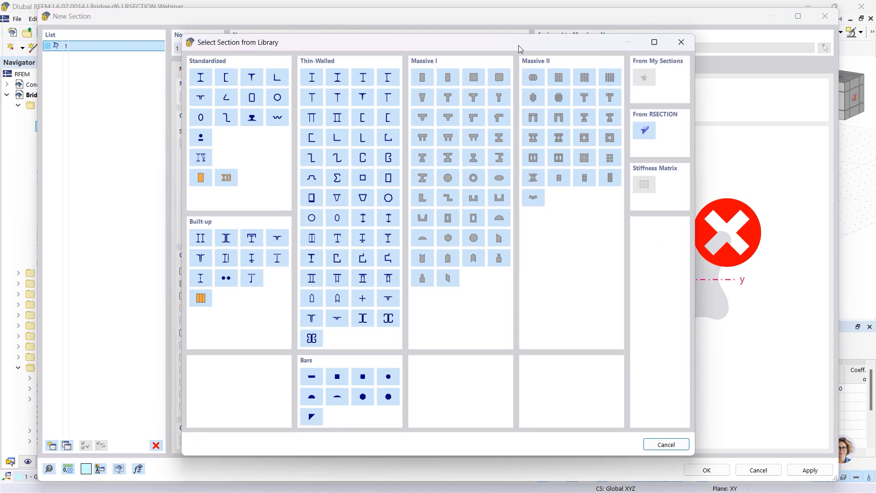
{"action": "left_click", "coordinate": [645, 134]}
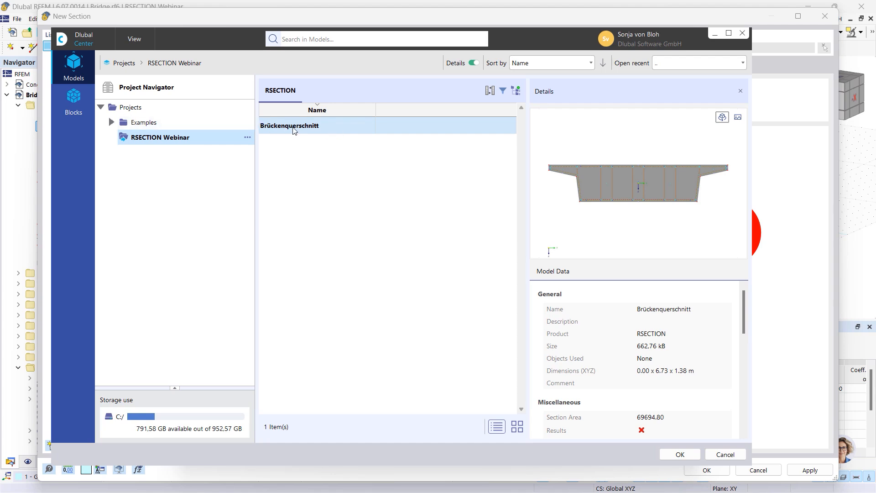
{"action": "left_click", "coordinate": [680, 454]}
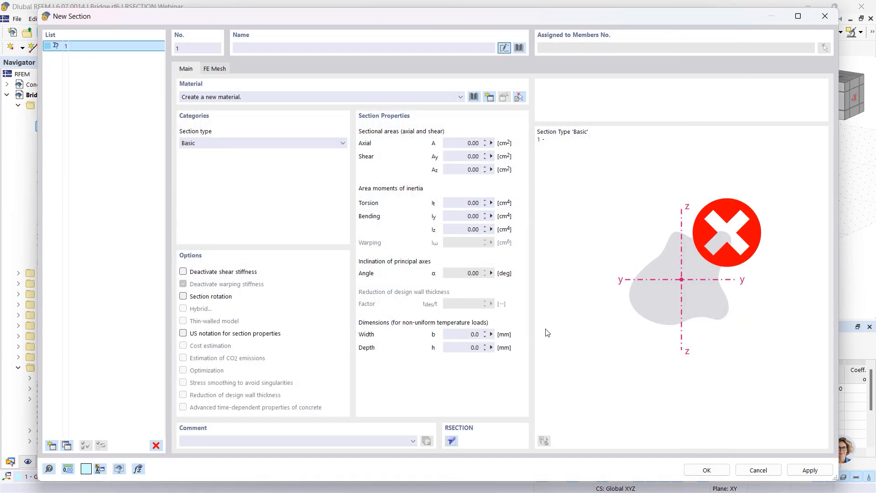
- Accept the imported section, then switch to the view against the Y-direction and set the work plane to XZ
{"action": "left_click", "coordinate": [707, 470]}
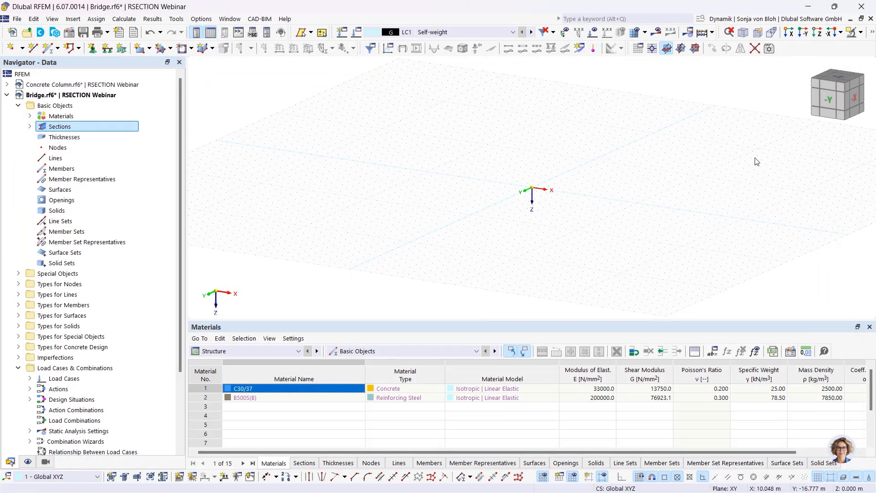
{"action": "left_click", "coordinate": [801, 33]}
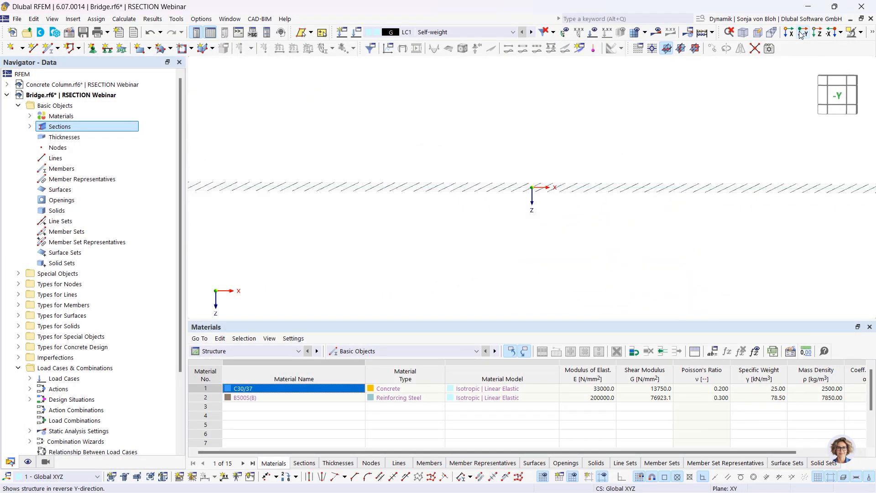
{"action": "left_click", "coordinate": [697, 51]}
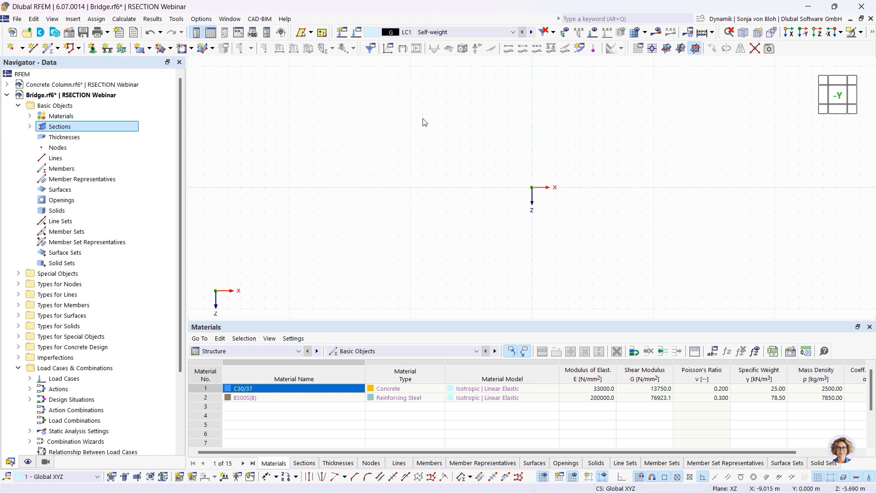
- Draw a single beam member 12 m long along the X-axis, starting at the origin
{"action": "left_click", "coordinate": [50, 50]}
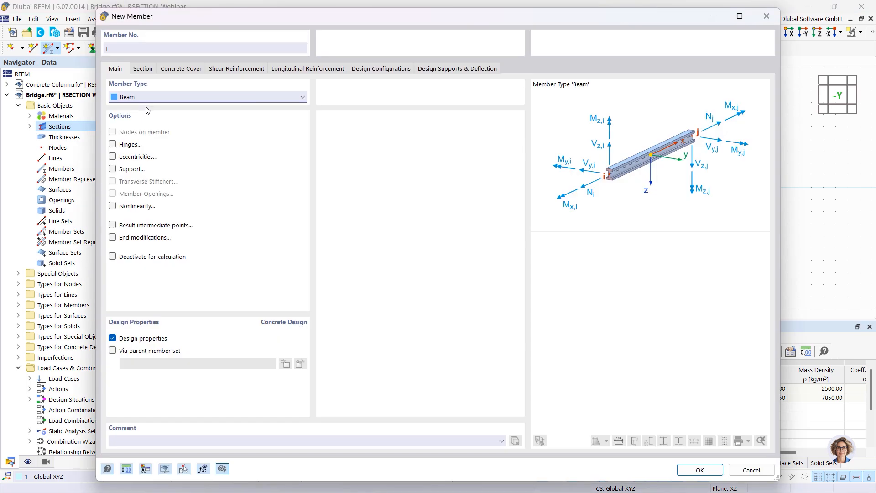
{"action": "left_click", "coordinate": [694, 470]}
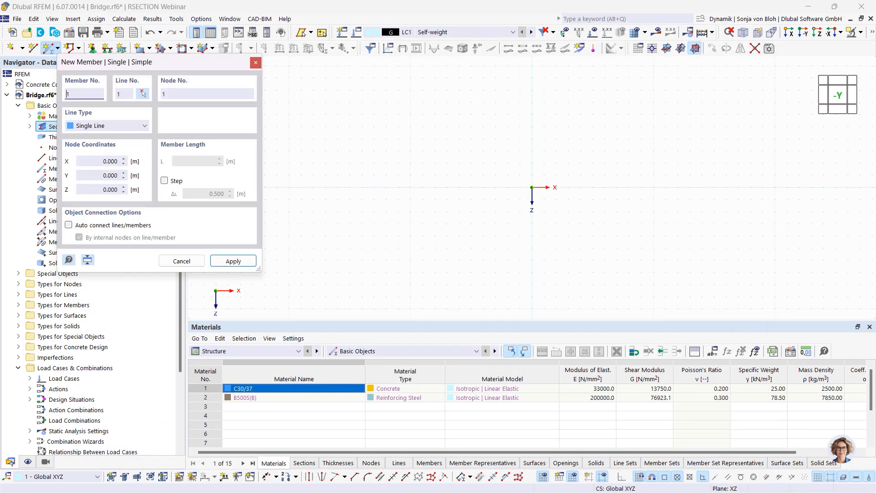
{"action": "left_click", "coordinate": [533, 188]}
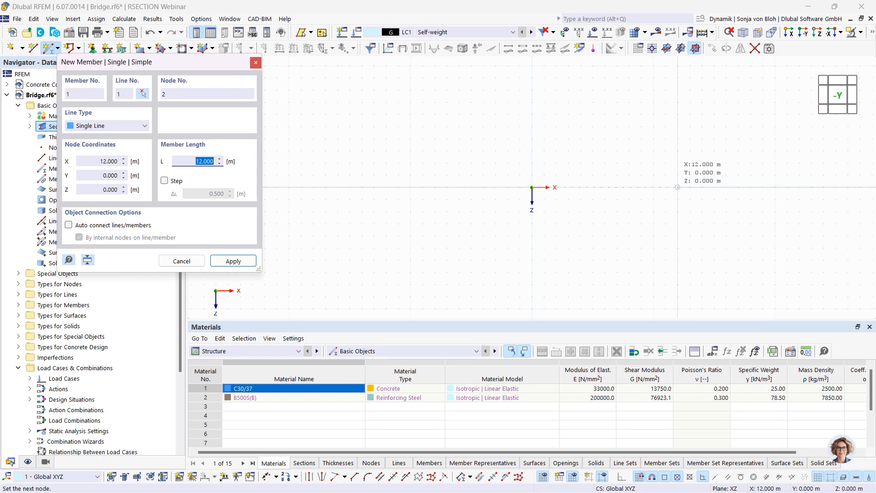
{"action": "left_click", "coordinate": [678, 187]}
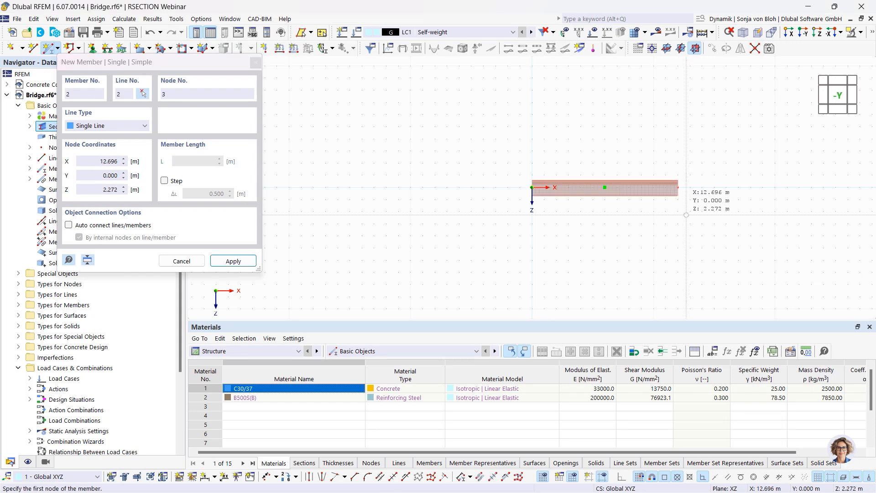
{"action": "key", "text": "Escape"}
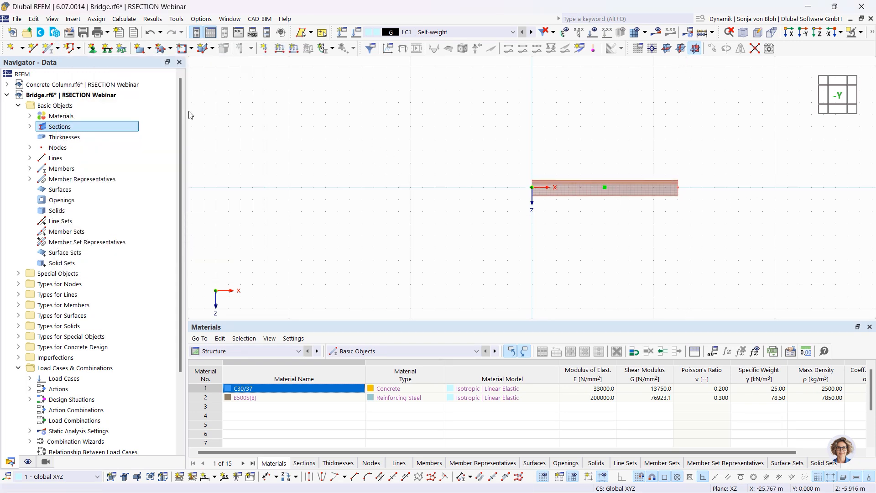
- Create a nodal support with uX, uY, uZ and φX fixed and φY and φZ free, and assign it to the beam's start node
{"action": "left_click", "coordinate": [93, 48]}
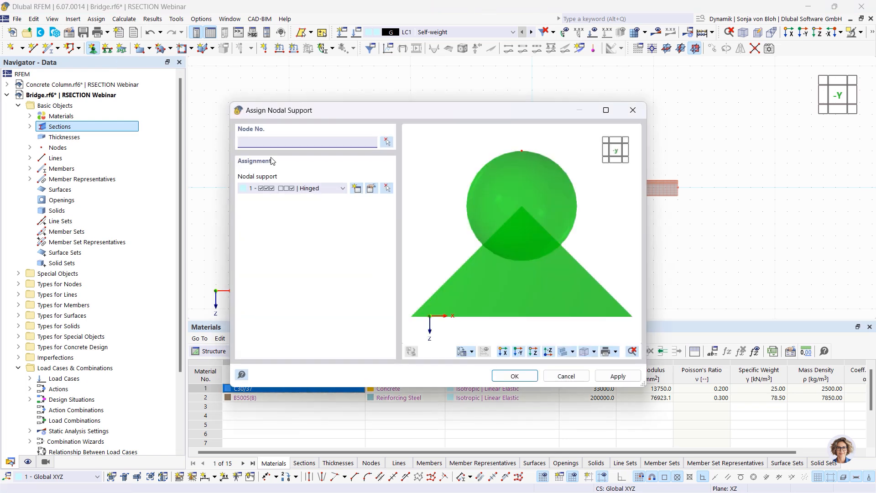
{"action": "left_click", "coordinate": [356, 189]}
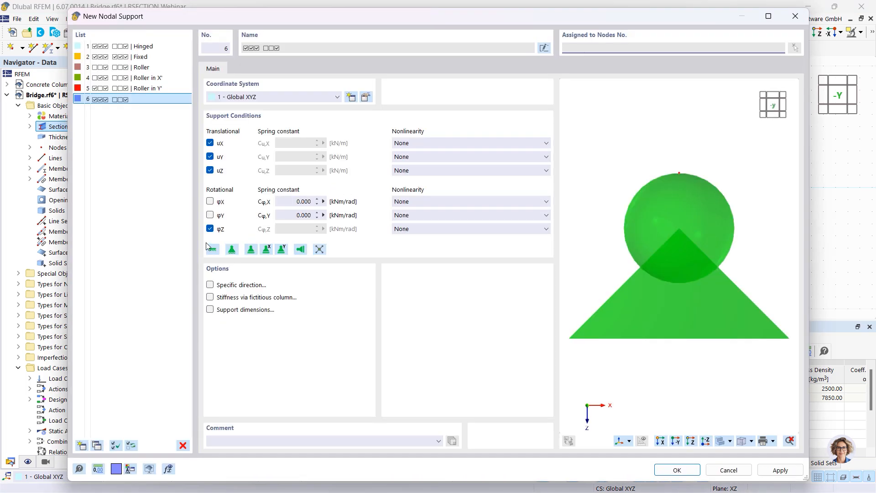
{"action": "left_click", "coordinate": [210, 229]}
{"action": "left_click", "coordinate": [210, 201]}
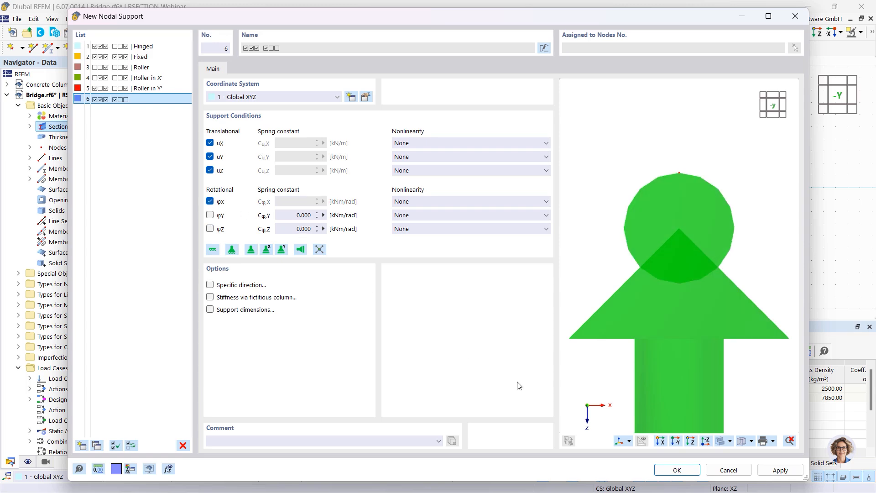
{"action": "left_click", "coordinate": [676, 470]}
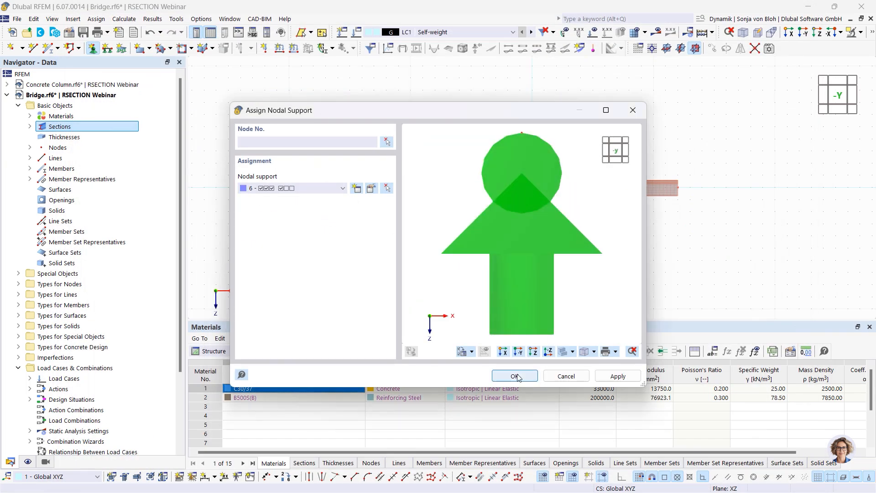
{"action": "left_click", "coordinate": [510, 373]}
{"action": "left_click_drag", "start_coordinate": [576, 242], "coordinate": [576, 242]}
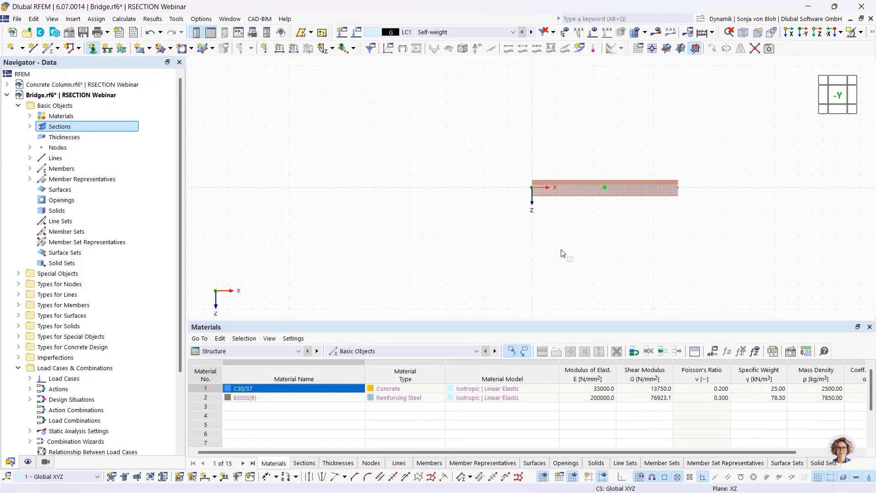
- Create a second nodal support with only uY, uZ and φX fixed, and assign it to the beam's end node at X = 12 m
{"action": "left_click", "coordinate": [93, 48]}
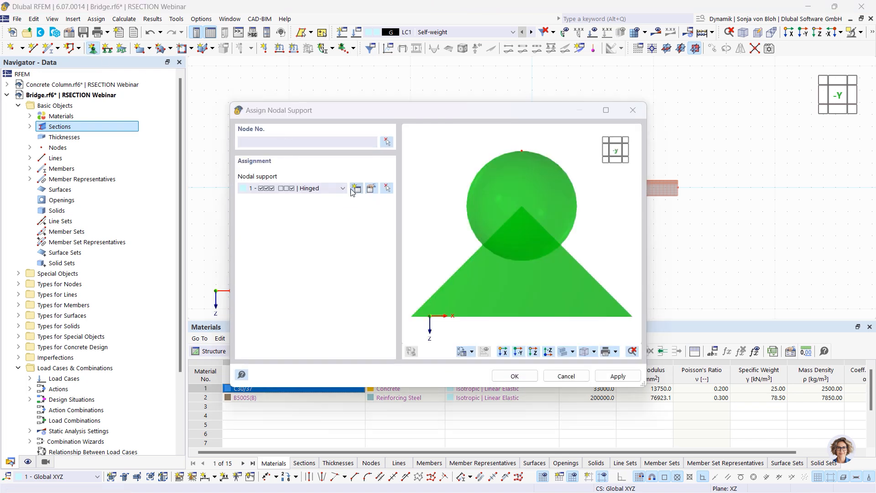
{"action": "left_click", "coordinate": [356, 189]}
{"action": "left_click", "coordinate": [211, 227]}
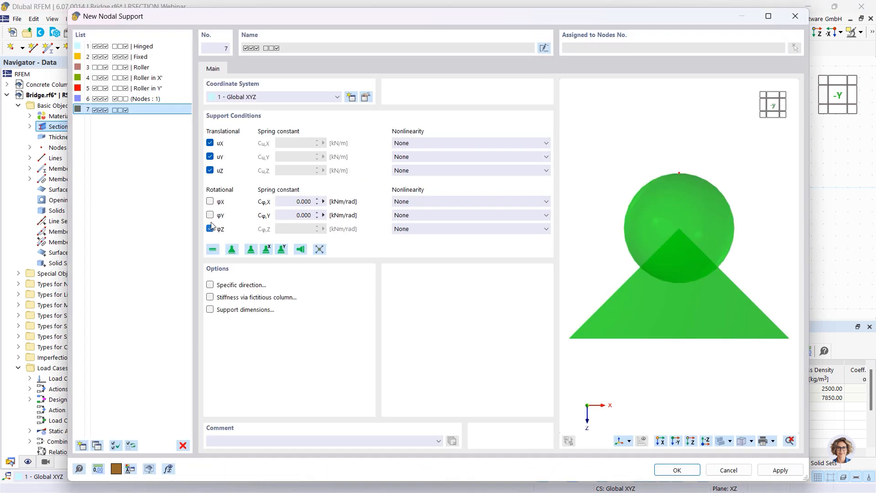
{"action": "left_click", "coordinate": [210, 201]}
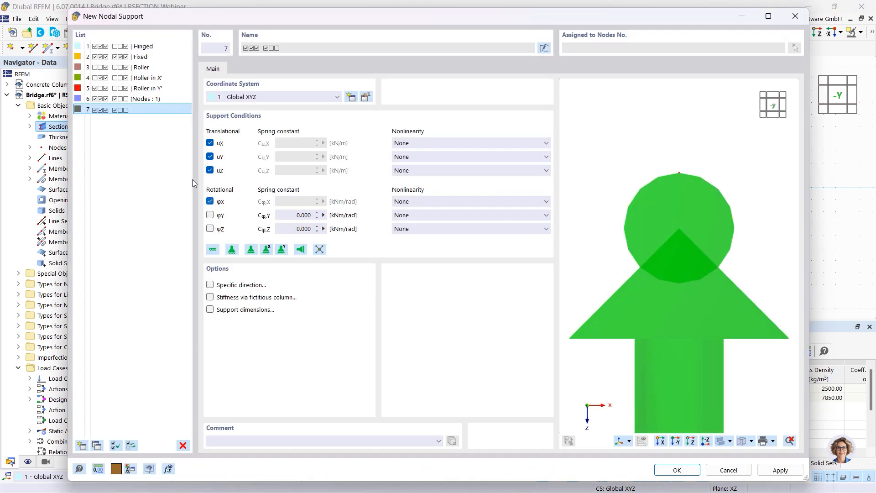
{"action": "left_click", "coordinate": [210, 143]}
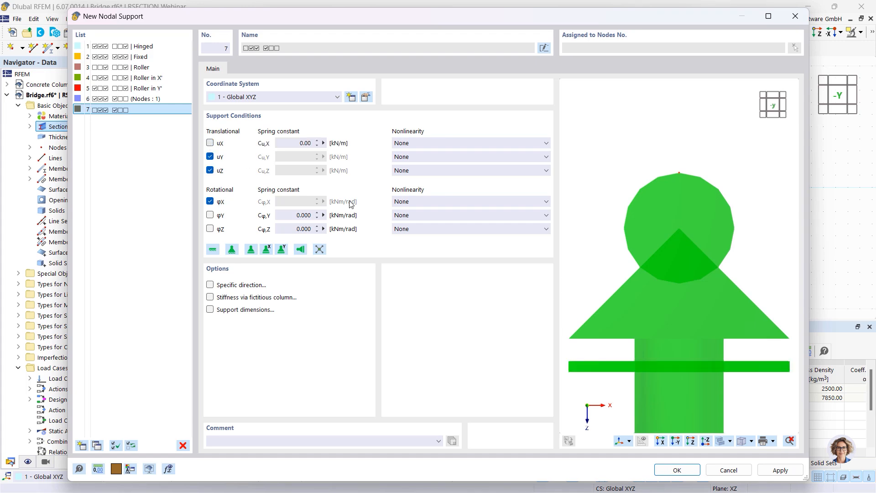
{"action": "left_click", "coordinate": [665, 470]}
{"action": "left_click", "coordinate": [514, 376]}
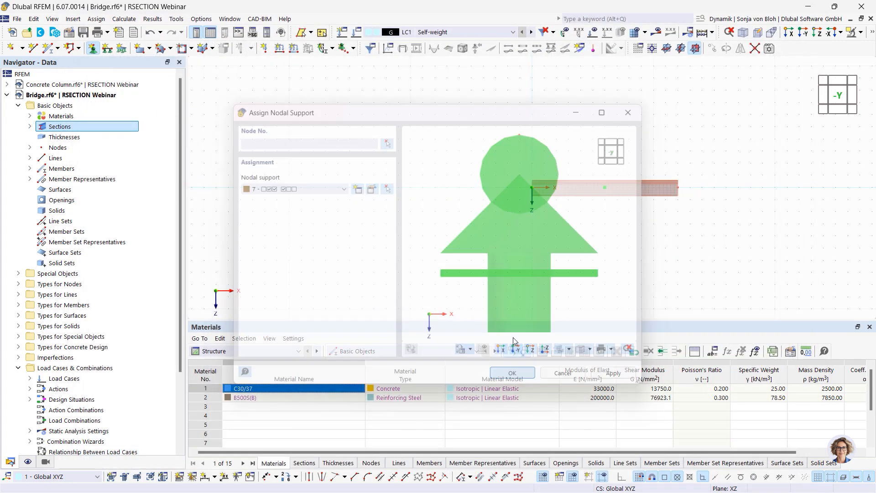
{"action": "left_click_drag", "start_coordinate": [649, 153], "coordinate": [721, 223]}
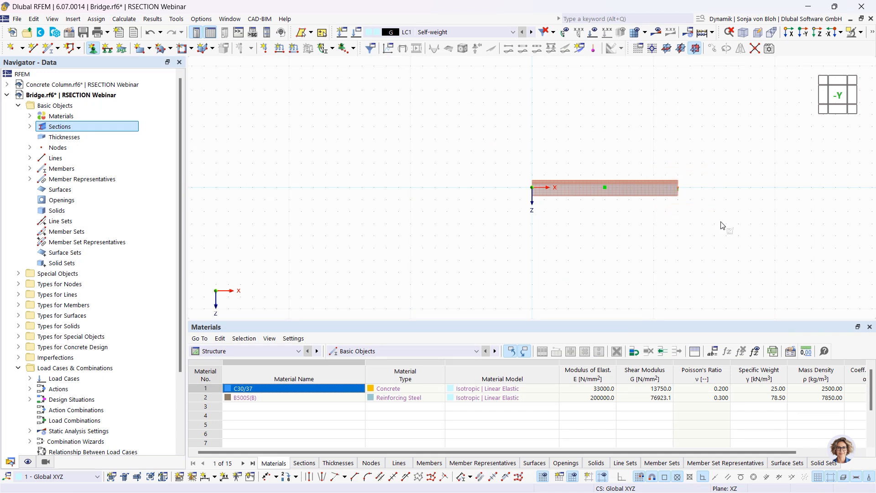
{"action": "key", "text": "Escape"}
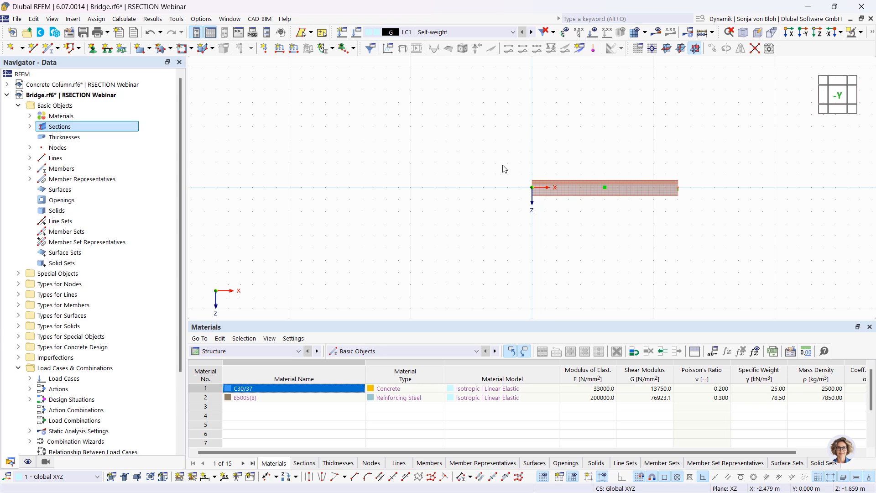
- Apply a uniform member load of 100 kN/m in the global Z-direction to the beam in load case LC1 Self-weight
{"action": "scroll", "coordinate": [503, 169], "scroll_direction": "up", "scroll_amount": 2}
{"action": "middle_click_drag", "start_coordinate": [545, 158], "coordinate": [287, 141]}
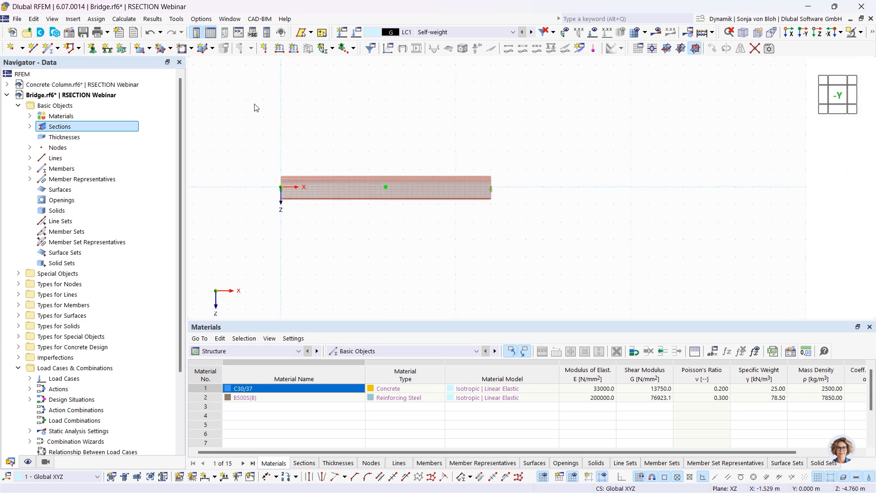
{"action": "left_click", "coordinate": [295, 49]}
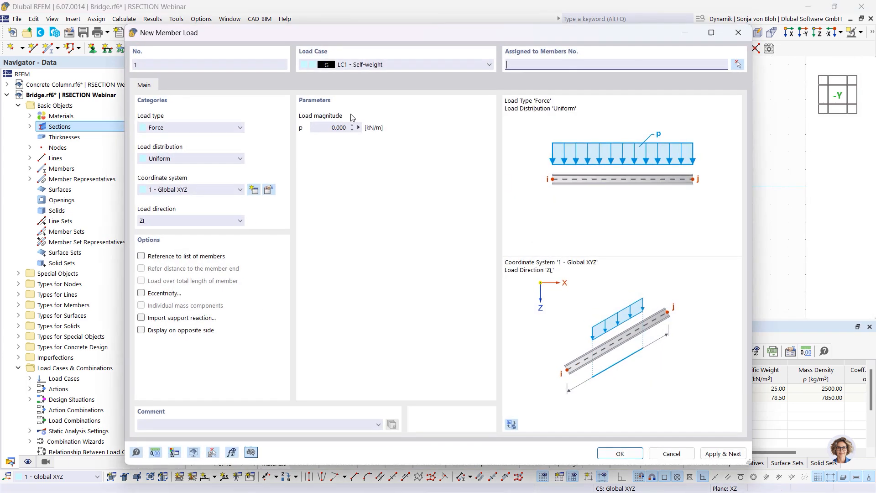
{"action": "left_click", "coordinate": [335, 128]}
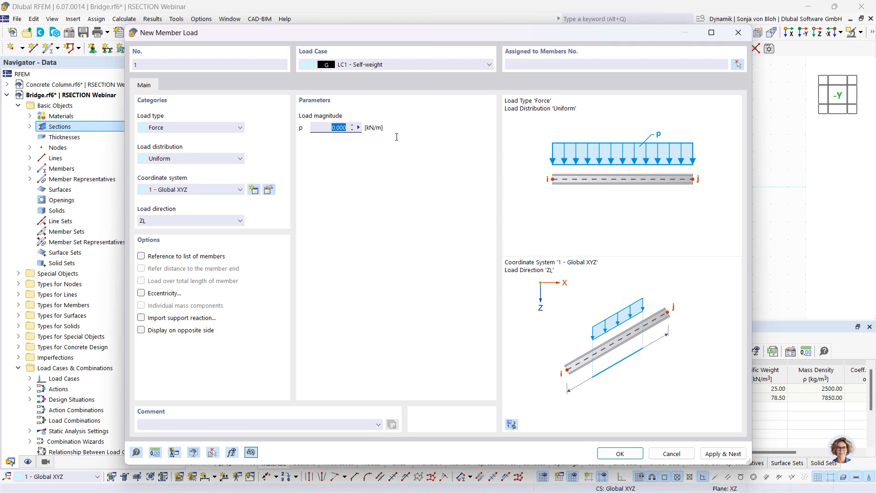
{"action": "type", "text": "100"}
{"action": "left_click", "coordinate": [619, 454]}
{"action": "left_click", "coordinate": [426, 190]}
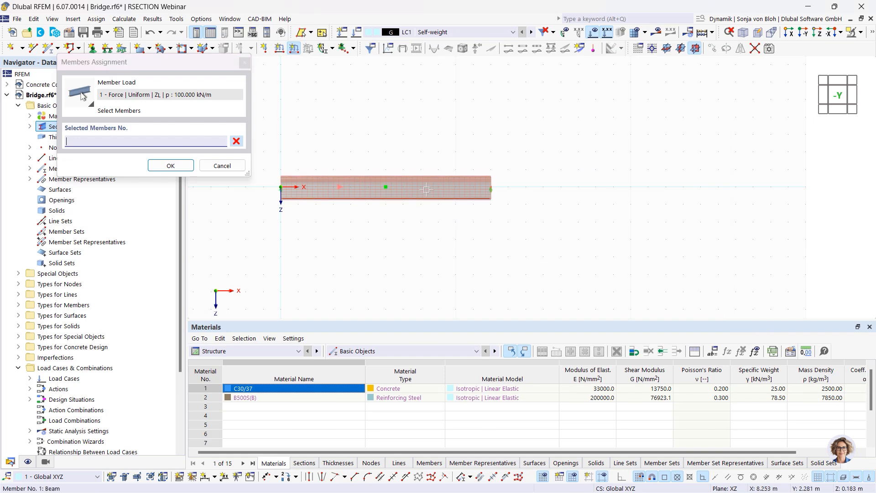
{"action": "left_click", "coordinate": [171, 166]}
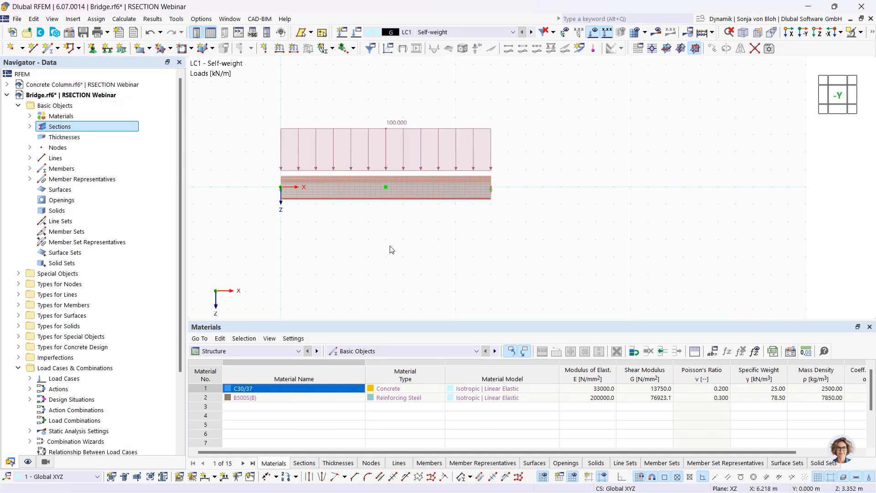
- Examine the concrete cover and longitudinal reinforcement that the beam takes from its RSECTION cross-section
{"action": "scroll", "coordinate": [242, 163], "scroll_direction": "up", "scroll_amount": 3}
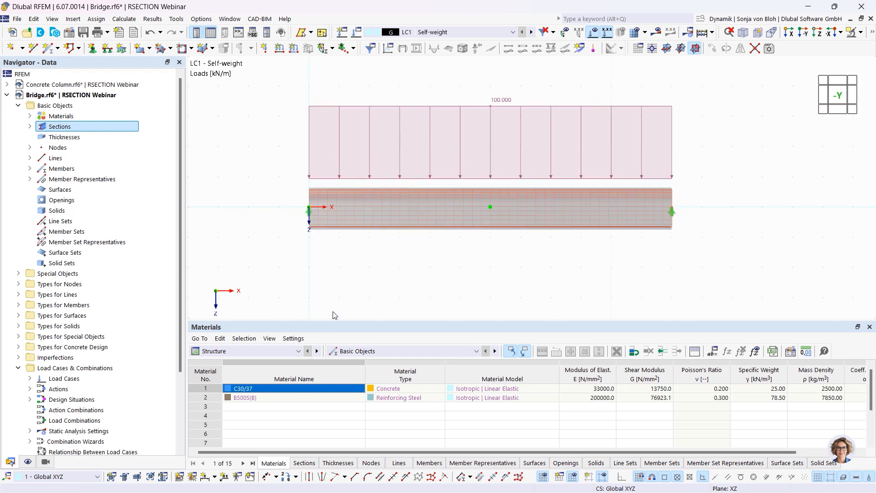
{"action": "double_click", "coordinate": [373, 221]}
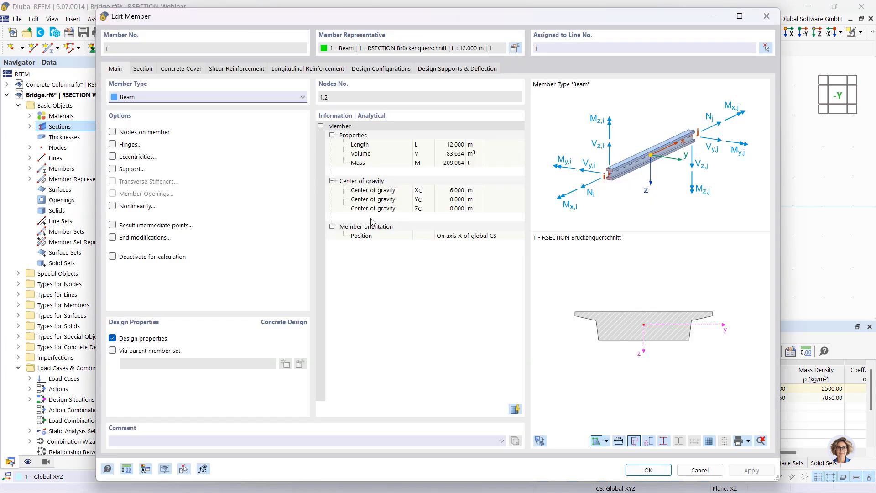
{"action": "left_click", "coordinate": [175, 69]}
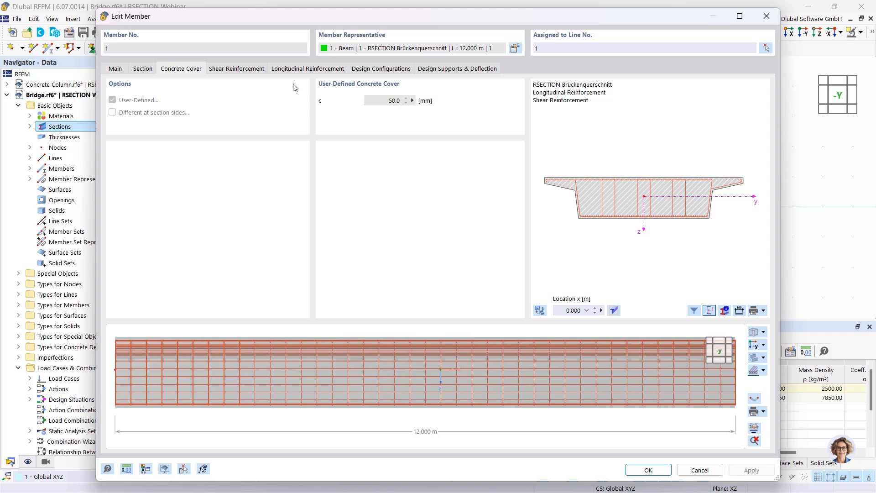
{"action": "left_click", "coordinate": [307, 72]}
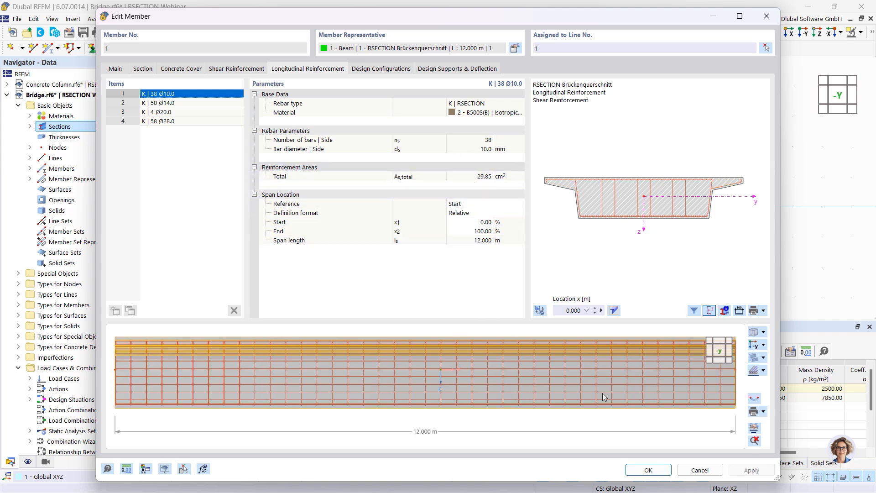
{"action": "left_click", "coordinate": [649, 470]}
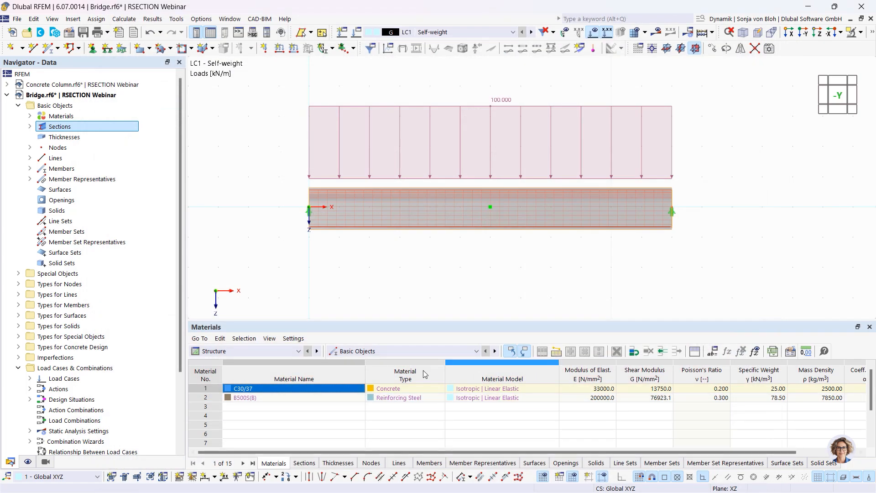
- In the Concrete Design input data, exclude the serviceability design situations DS2, DS3 and DS4 from design
{"action": "left_click", "coordinate": [299, 351]}
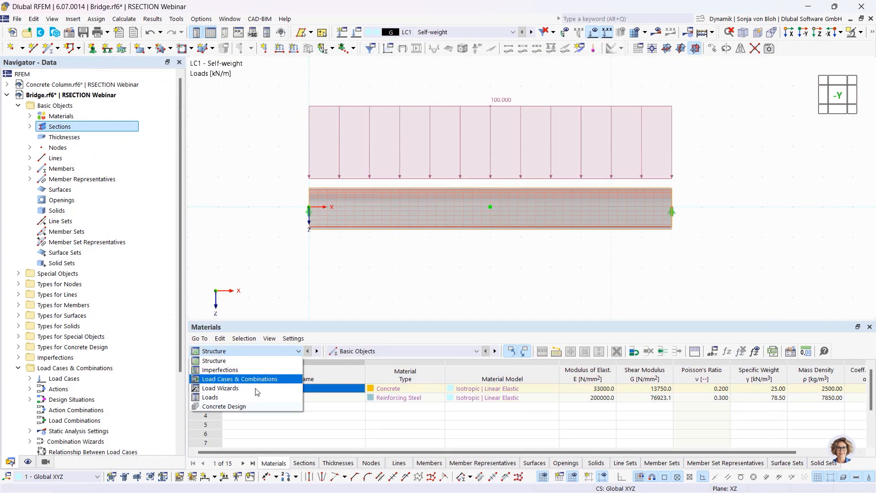
{"action": "left_click", "coordinate": [256, 406]}
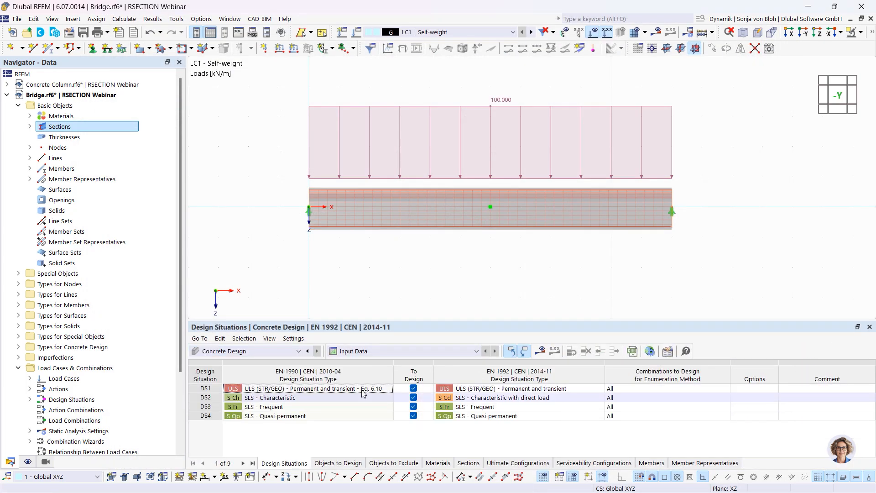
{"action": "left_click", "coordinate": [409, 417]}
{"action": "left_click", "coordinate": [413, 416]}
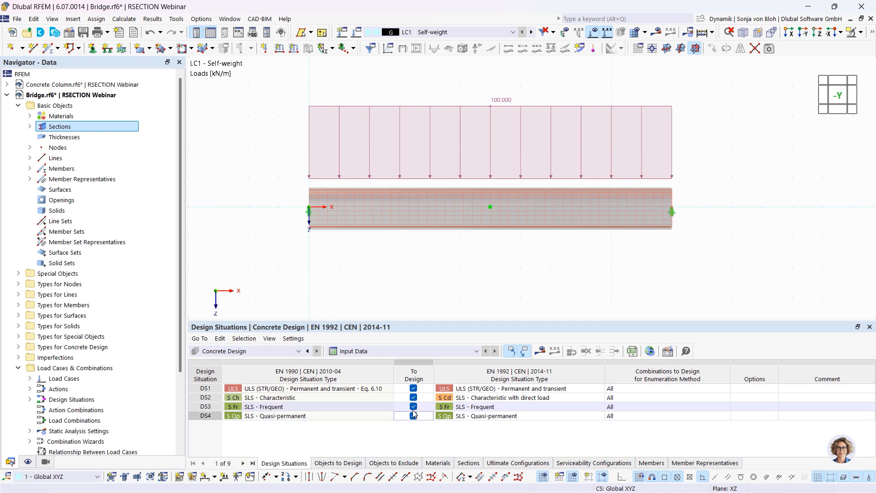
{"action": "left_click", "coordinate": [414, 408]}
{"action": "left_click", "coordinate": [413, 407]}
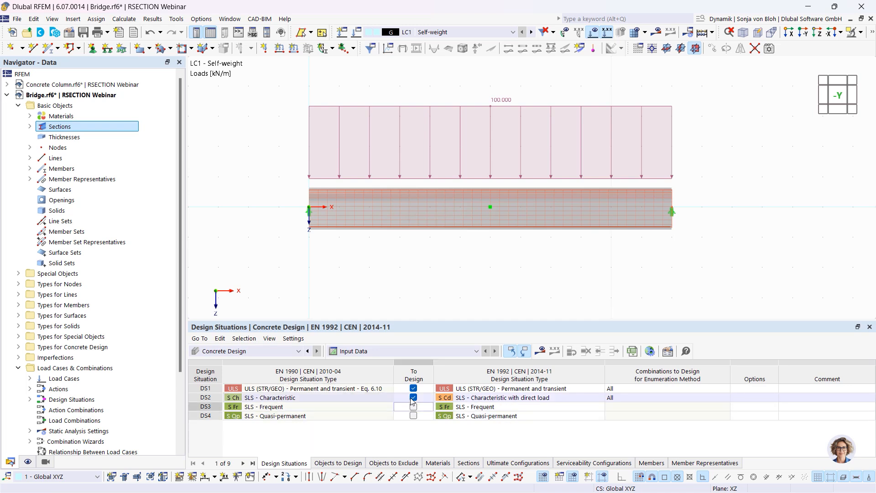
{"action": "left_click", "coordinate": [414, 398]}
{"action": "left_click", "coordinate": [413, 397]}
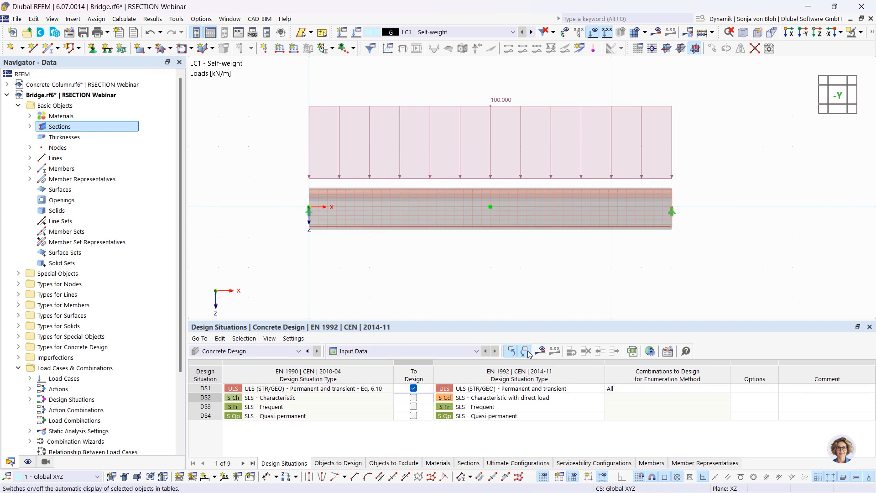
- Calculate the concrete design and select the beam's ultimate limit state section resistance check in the design ratio results
{"action": "left_click", "coordinate": [541, 351]}
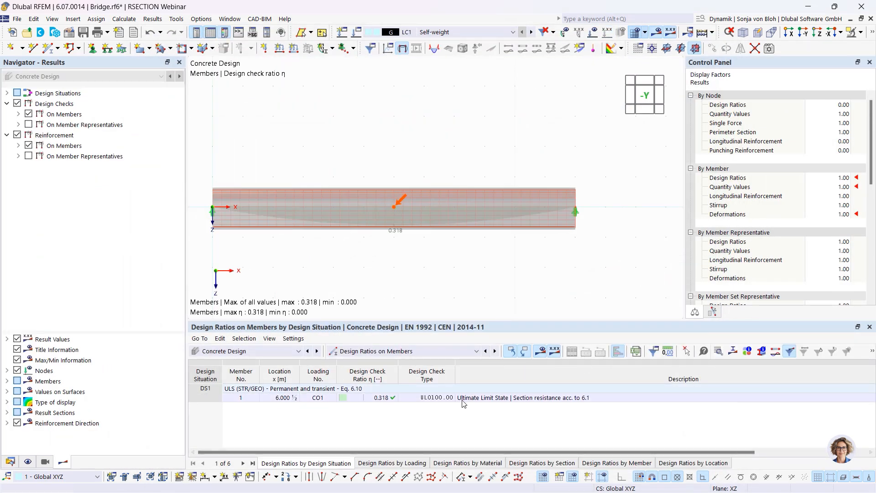
{"action": "left_click", "coordinate": [428, 399]}
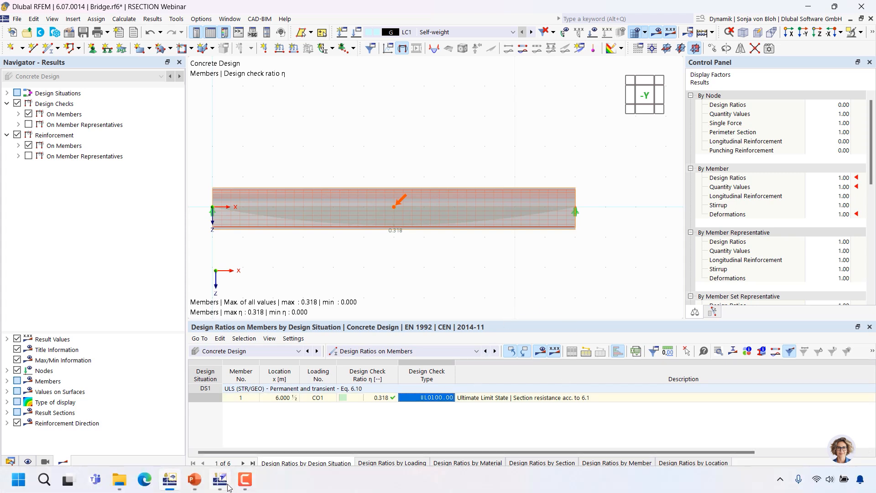
- Switch to RSECTION and create a new model named Timber cross-section
{"action": "left_click", "coordinate": [220, 487]}
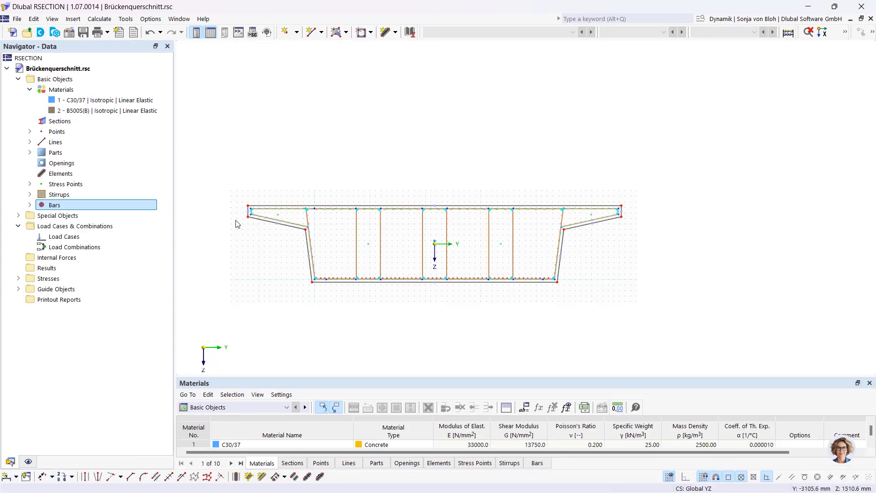
{"action": "left_click", "coordinate": [12, 34]}
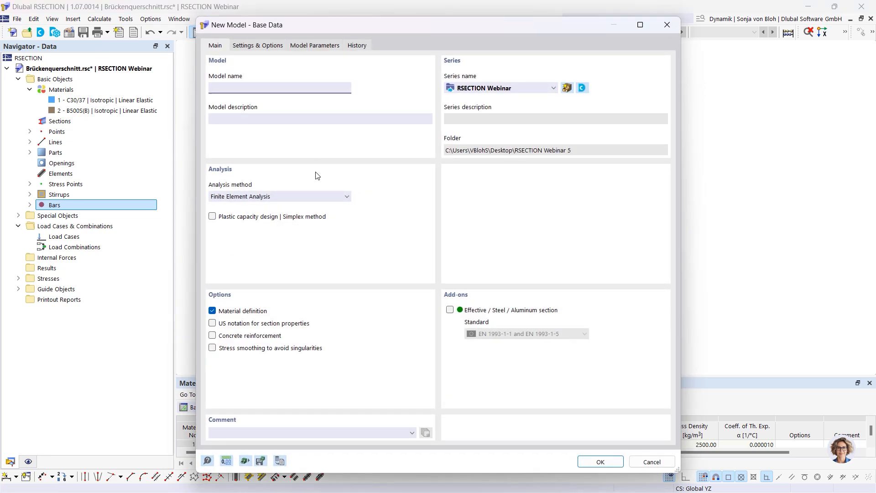
{"action": "type", "text": "Timbrer croo"}
{"action": "key", "text": "BackSpace"}
{"action": "type", "text": "ss-section"}
{"action": "left_click", "coordinate": [599, 462]}
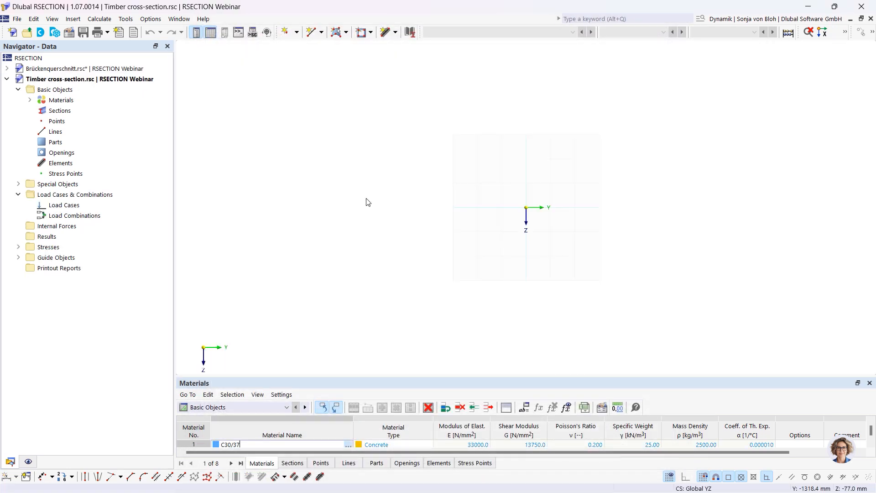
- Delete the reinforcing steel material B500S(B) from the new model
{"action": "left_click", "coordinate": [29, 100]}
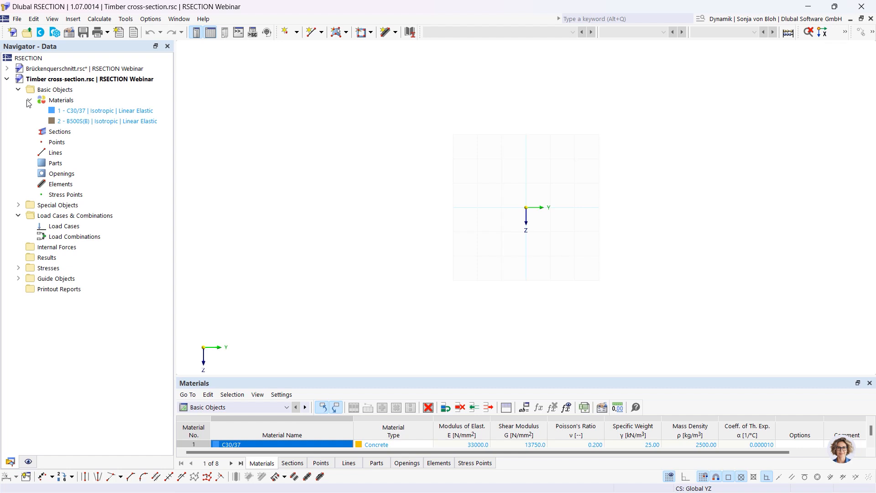
{"action": "left_click", "coordinate": [91, 121]}
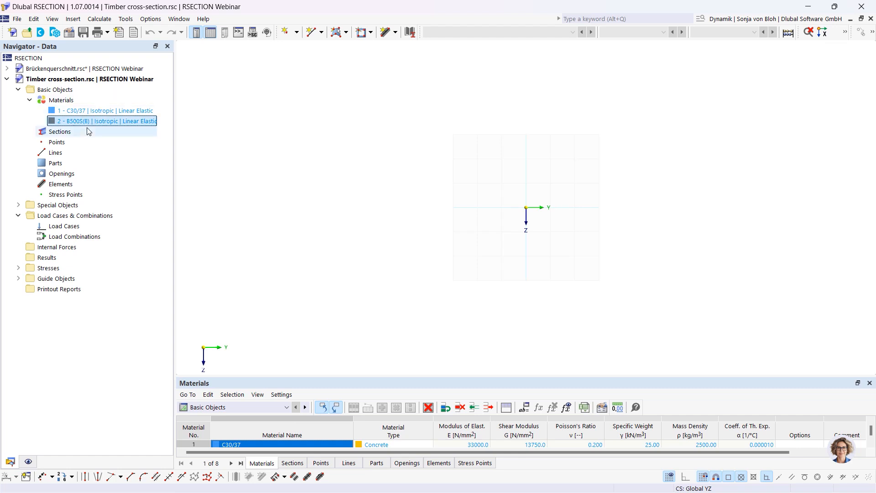
{"action": "key", "text": "Delete"}
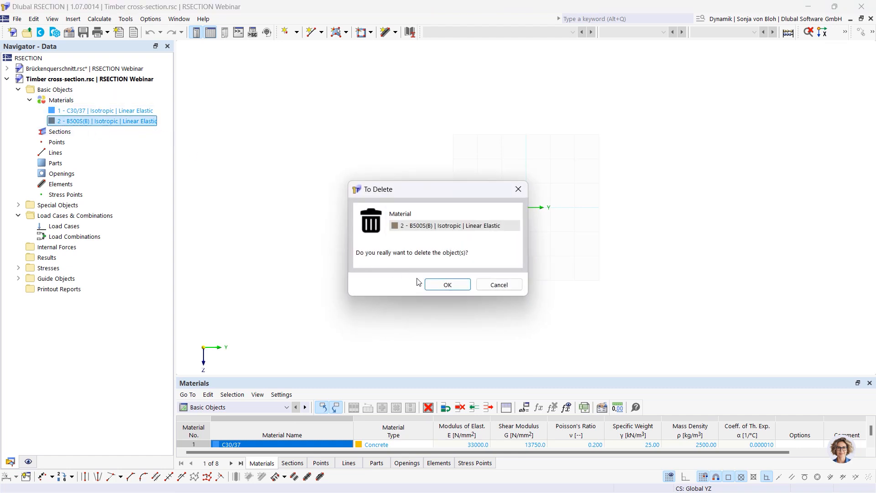
{"action": "left_click", "coordinate": [447, 284]}
- Replace the C30/37 concrete with softwood C24 according to EN 338:2016-04 from the material library
{"action": "double_click", "coordinate": [71, 111]}
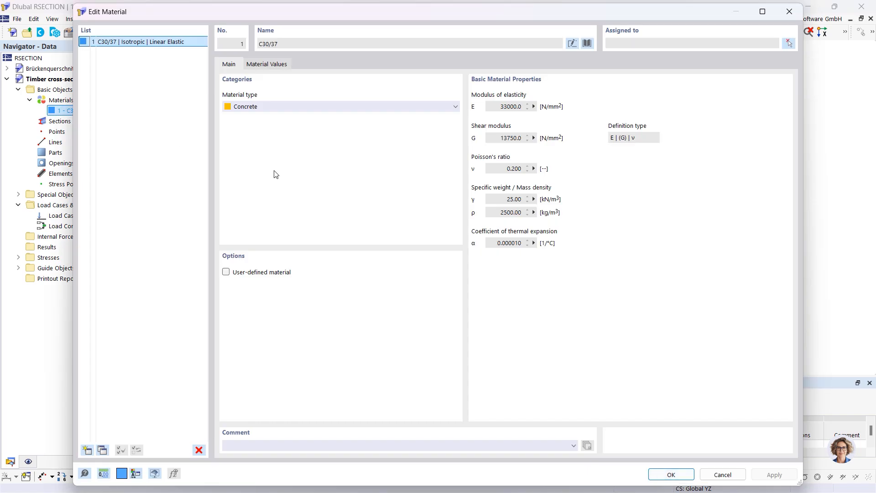
{"action": "left_click", "coordinate": [587, 43]}
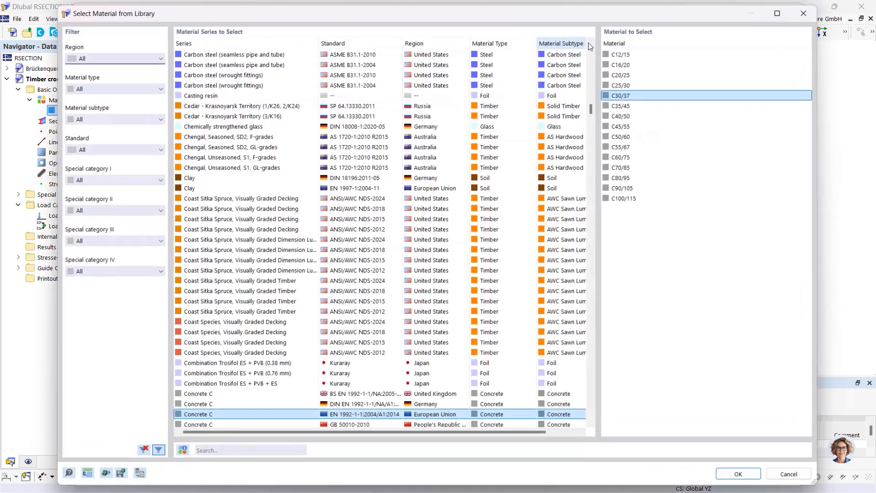
{"action": "left_click", "coordinate": [220, 455]}
{"action": "type", "text": "C24"}
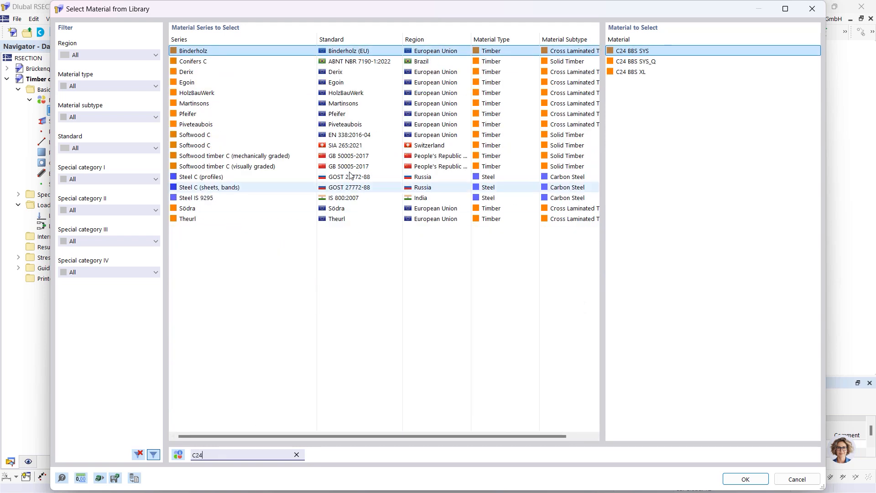
{"action": "left_click", "coordinate": [351, 135]}
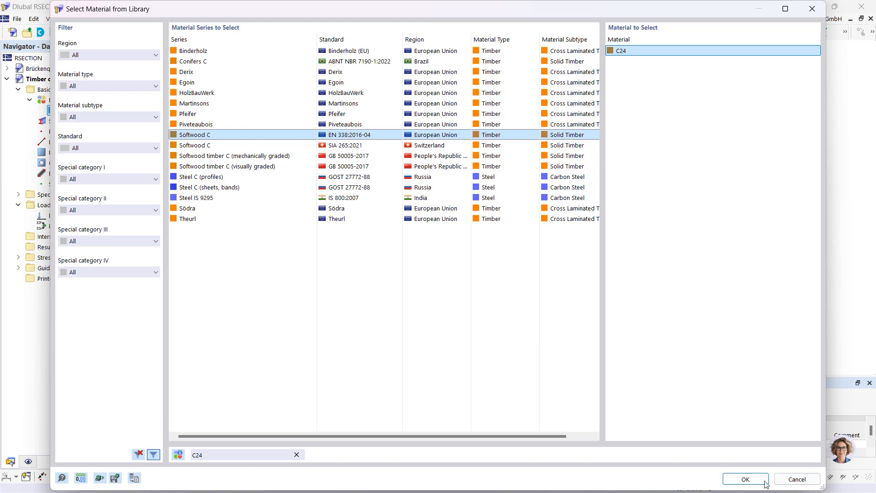
{"action": "left_click", "coordinate": [740, 479]}
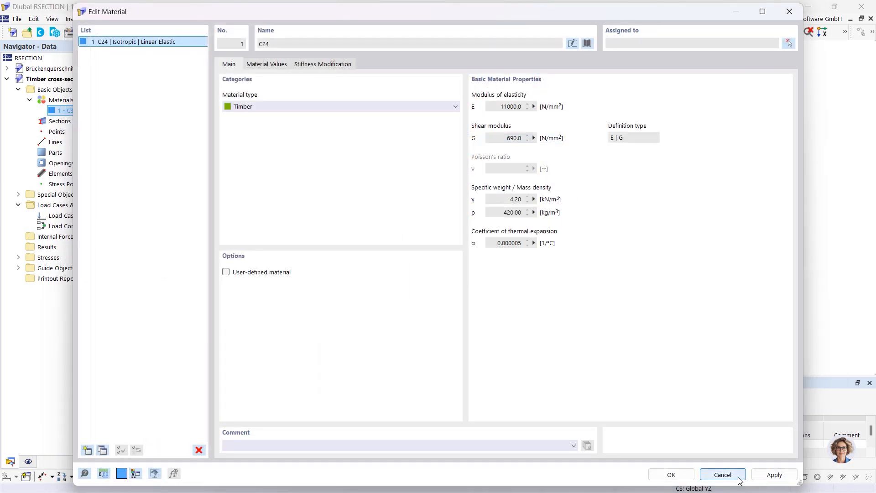
{"action": "left_click", "coordinate": [673, 475]}
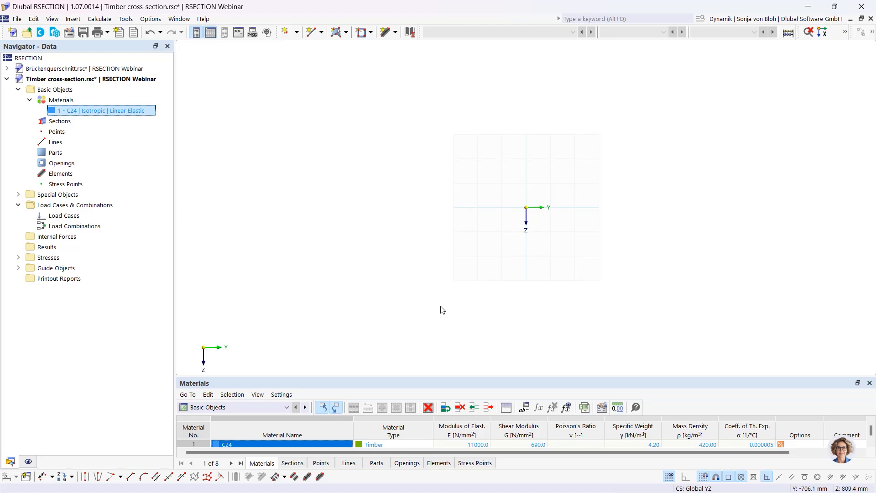
- Draw a single line 140 mm long at an angle of 0° from the coordinate origin
{"action": "left_click", "coordinate": [311, 33]}
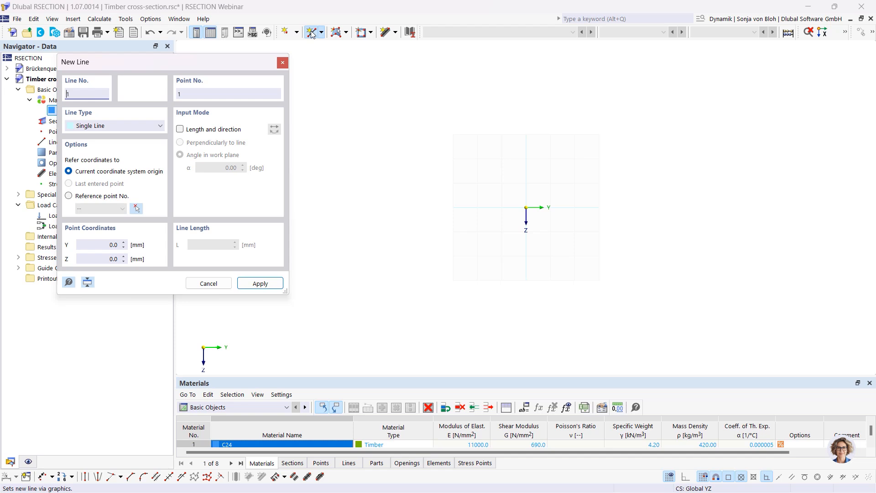
{"action": "left_click", "coordinate": [181, 129]}
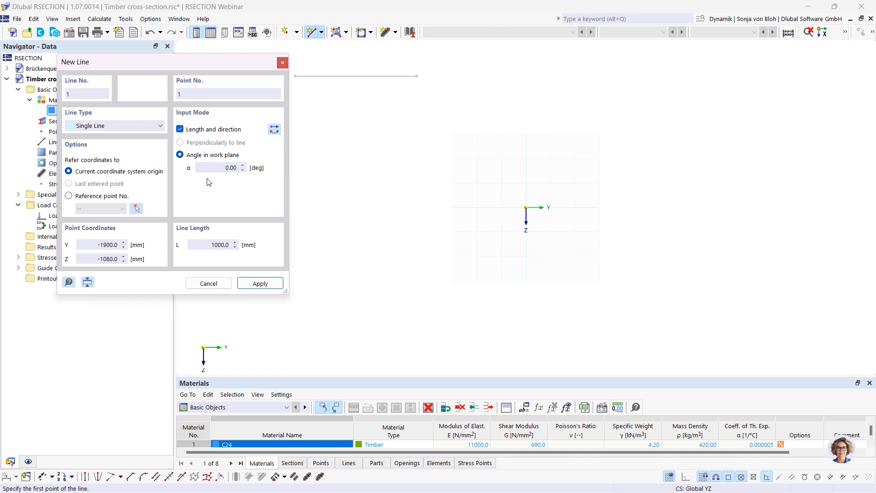
{"action": "left_click", "coordinate": [226, 246]}
{"action": "double_click", "coordinate": [227, 245]}
{"action": "type", "text": "140"}
{"action": "scroll", "coordinate": [538, 222], "scroll_direction": "up", "scroll_amount": 9}
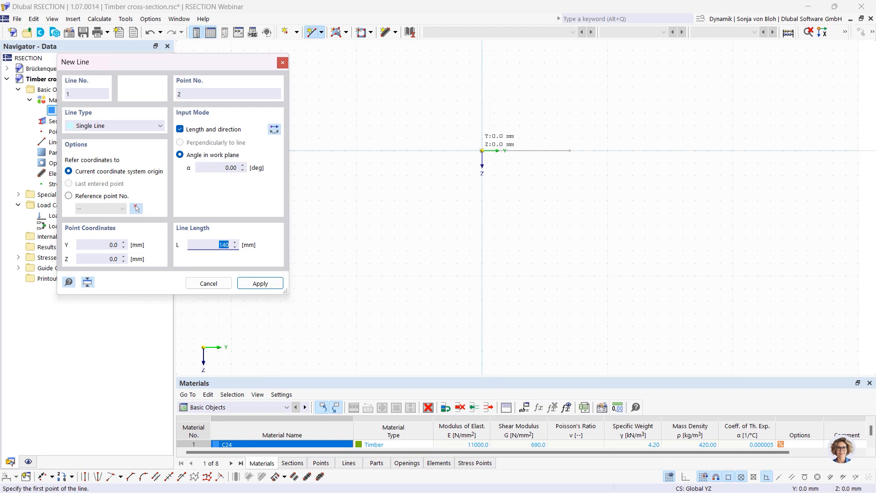
{"action": "left_click", "coordinate": [482, 150]}
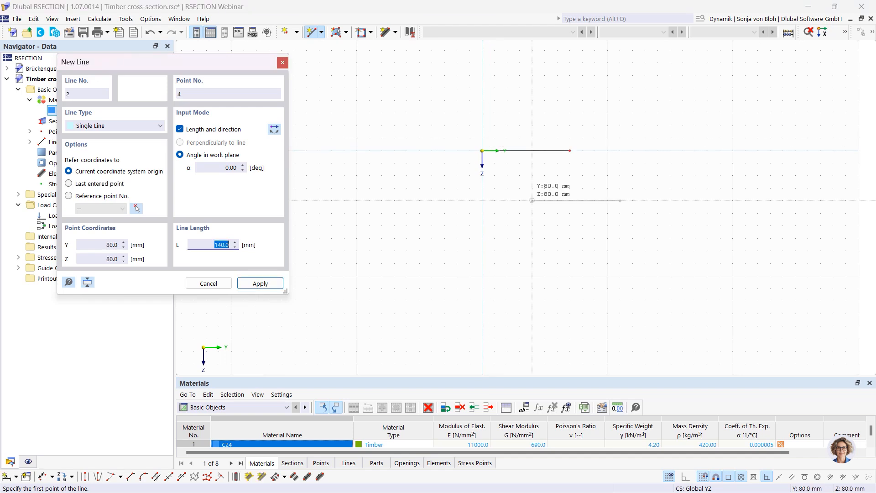
{"action": "key", "text": "Escape"}
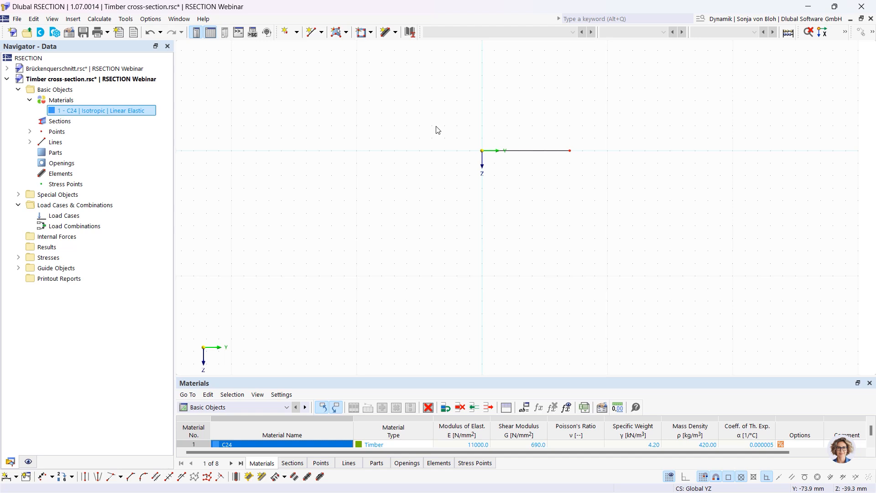
- Create one copy of the line rotated by 108° about its end point at Y = 140 mm, Z = 0 mm
{"action": "left_click_drag", "start_coordinate": [438, 98], "coordinate": [608, 198]}
{"action": "left_click", "coordinate": [873, 32]}
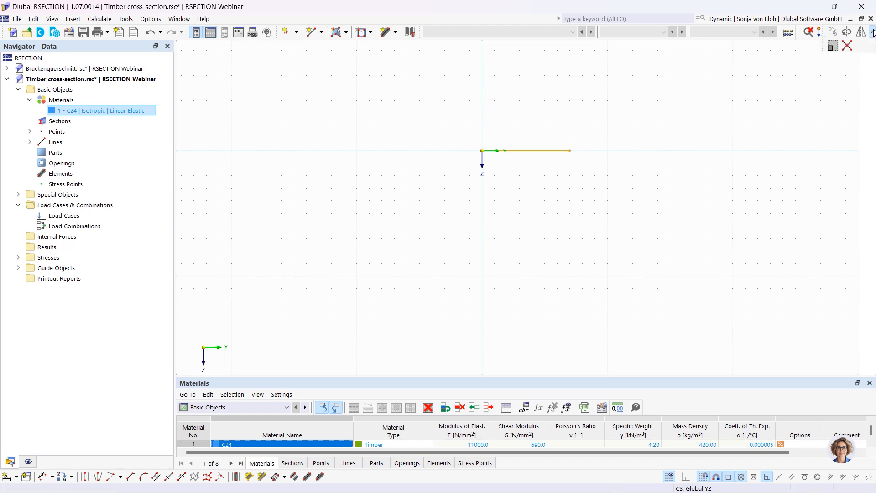
{"action": "left_click", "coordinate": [846, 33]}
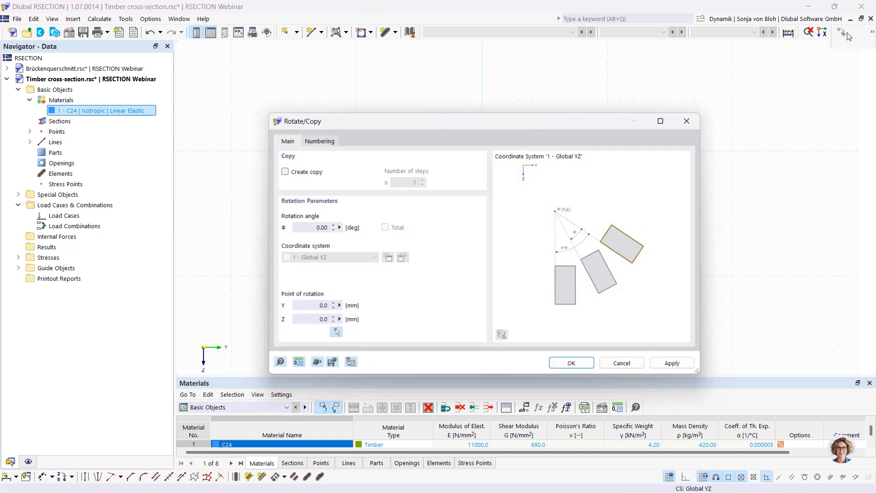
{"action": "left_click", "coordinate": [283, 170]}
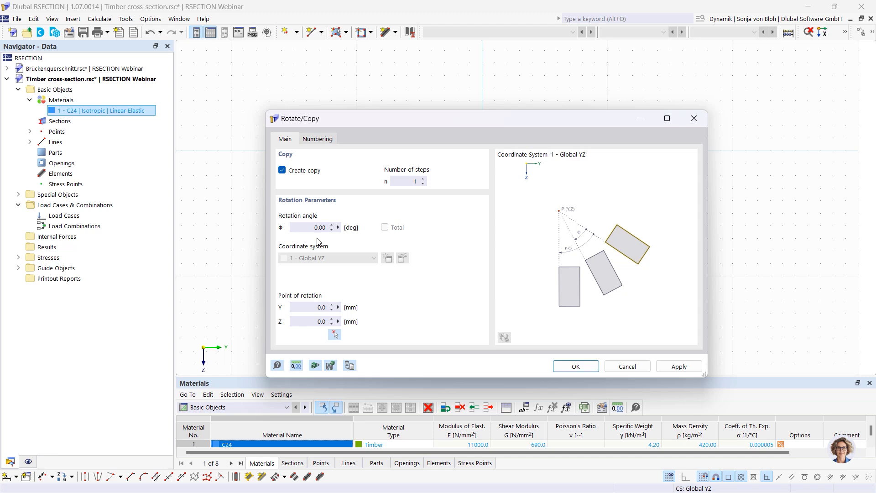
{"action": "left_click", "coordinate": [310, 228]}
{"action": "type", "text": "108"}
{"action": "left_click", "coordinate": [335, 334]}
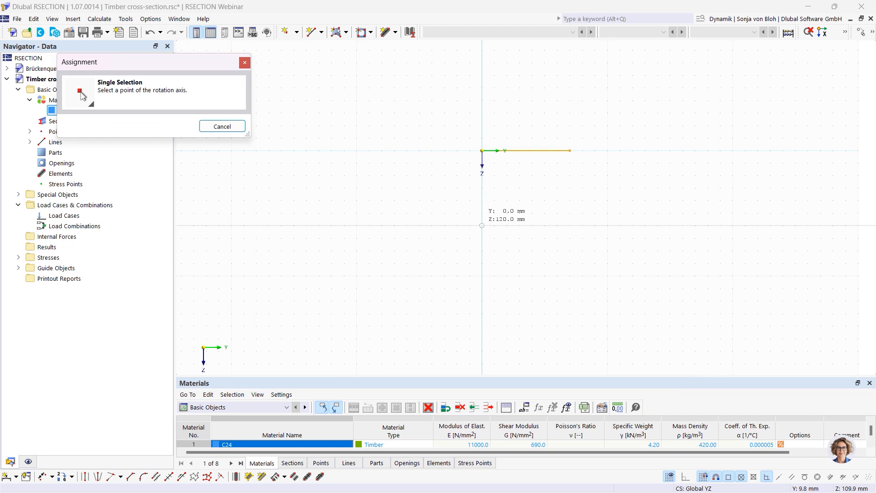
{"action": "left_click", "coordinate": [570, 151]}
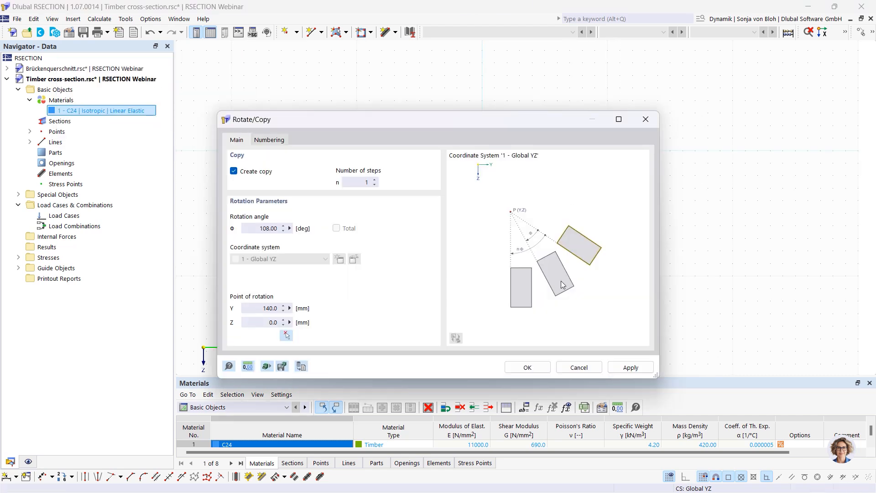
{"action": "left_click", "coordinate": [624, 366]}
- Make three more rotated copies at 108°, each from the newest line about its free end, to close the pentagon
{"action": "left_click", "coordinate": [286, 334]}
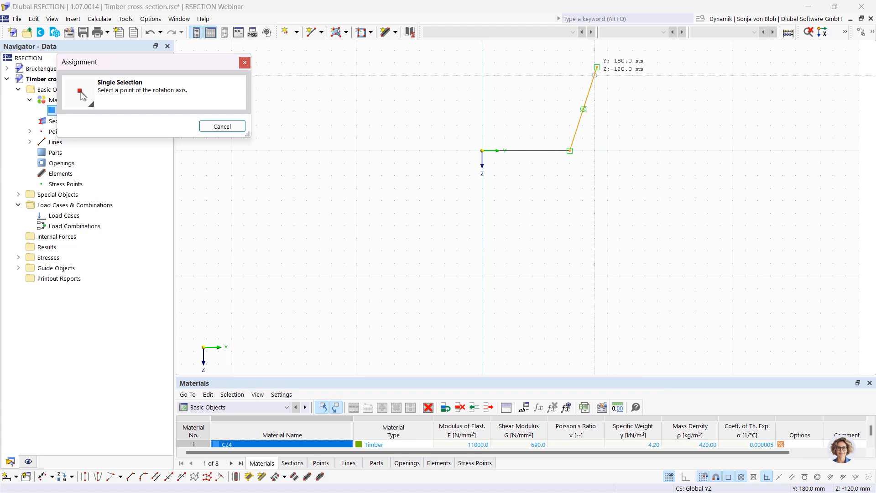
{"action": "left_click", "coordinate": [599, 61]}
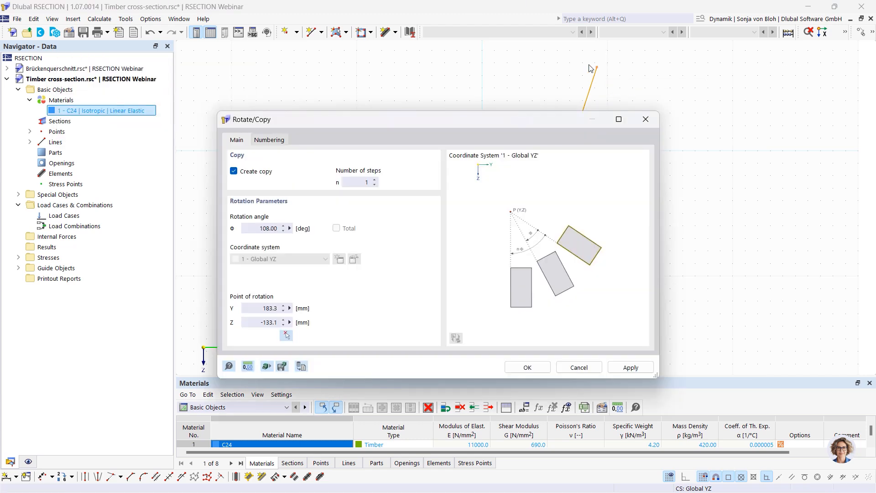
{"action": "left_click", "coordinate": [628, 368]}
{"action": "left_click", "coordinate": [286, 334]}
{"action": "scroll", "coordinate": [491, 214], "scroll_direction": "down", "scroll_amount": 2}
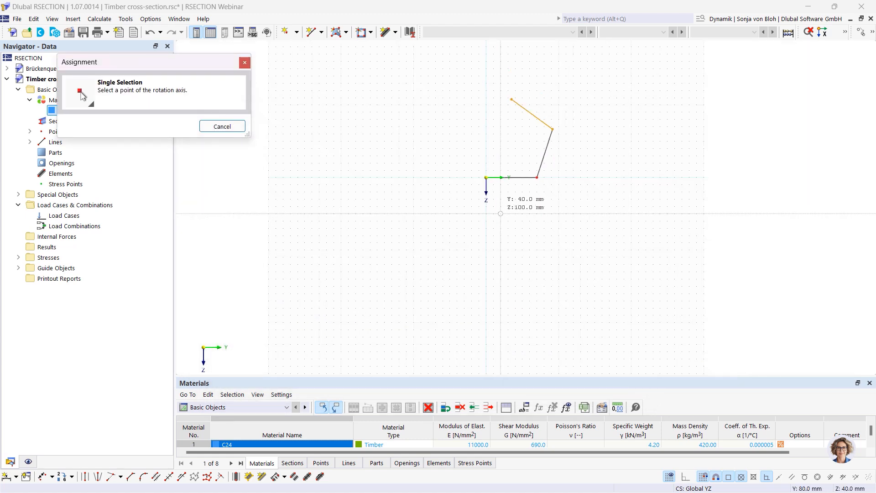
{"action": "left_click", "coordinate": [511, 99]}
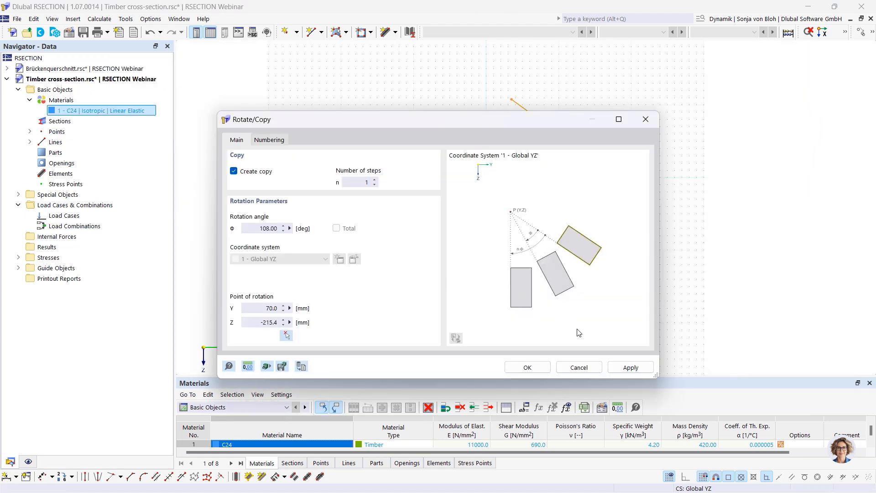
{"action": "left_click", "coordinate": [630, 367]}
{"action": "left_click", "coordinate": [286, 335]}
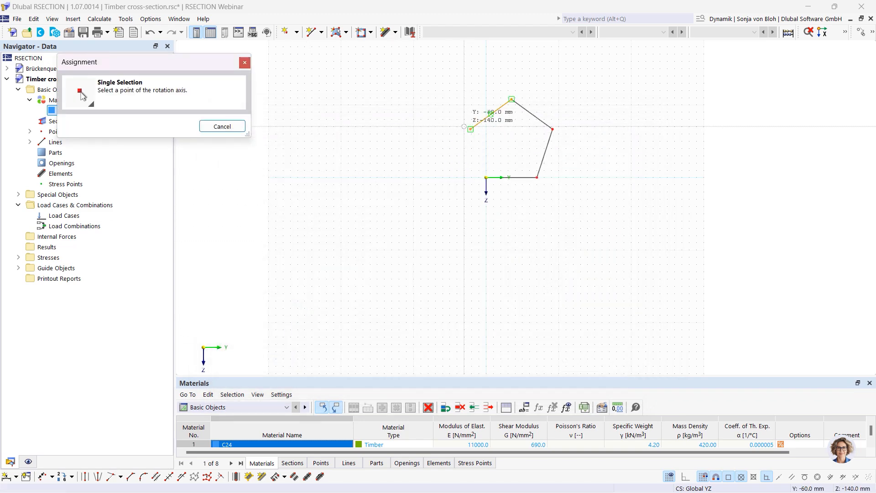
{"action": "left_click", "coordinate": [470, 129]}
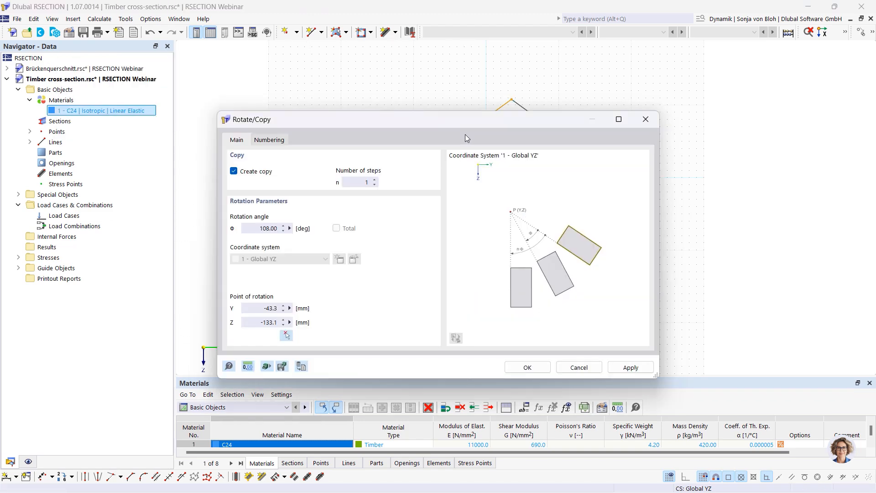
{"action": "left_click", "coordinate": [526, 366]}
{"action": "scroll", "coordinate": [367, 272], "scroll_direction": "up", "scroll_amount": 4}
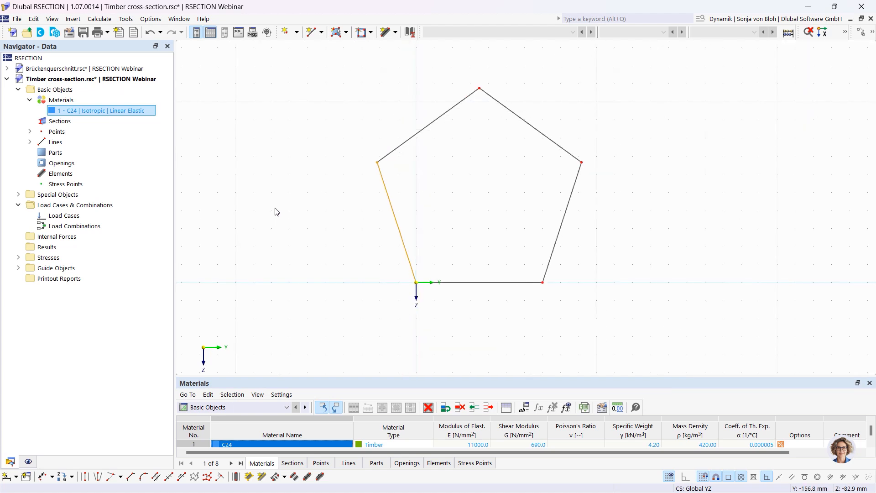
- Create a part with material C24 from the pentagon's boundary lines
{"action": "left_click", "coordinate": [347, 33]}
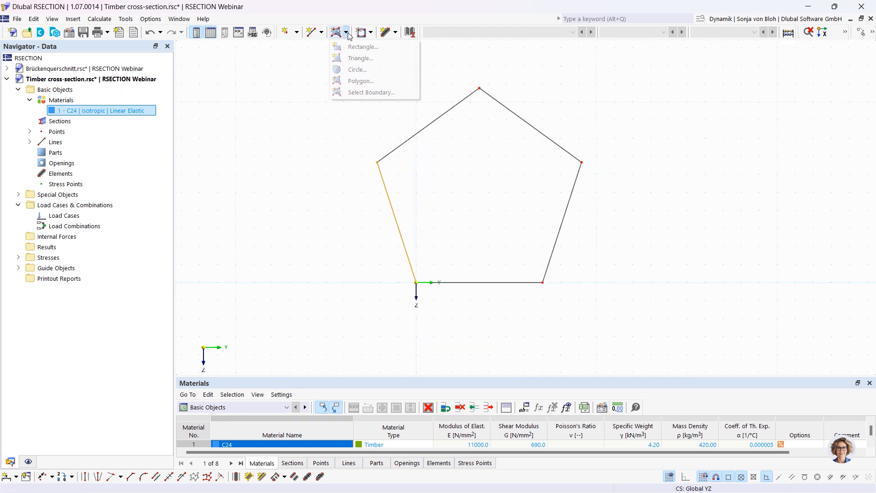
{"action": "left_click", "coordinate": [360, 93]}
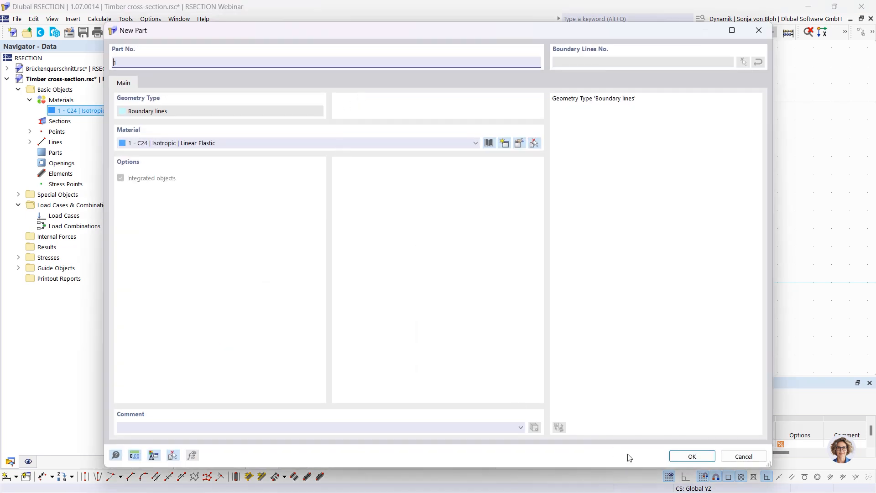
{"action": "left_click", "coordinate": [691, 456]}
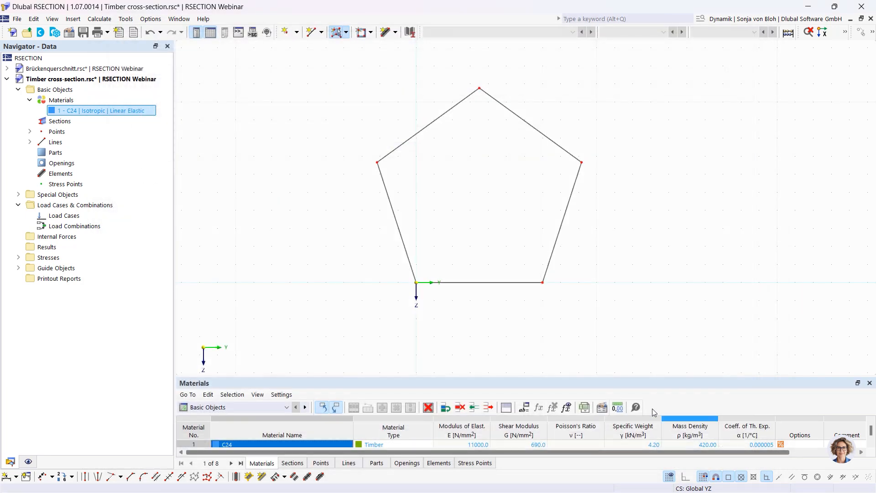
{"action": "left_click", "coordinate": [483, 282]}
{"action": "scroll", "coordinate": [347, 250], "scroll_direction": "up", "scroll_amount": 1}
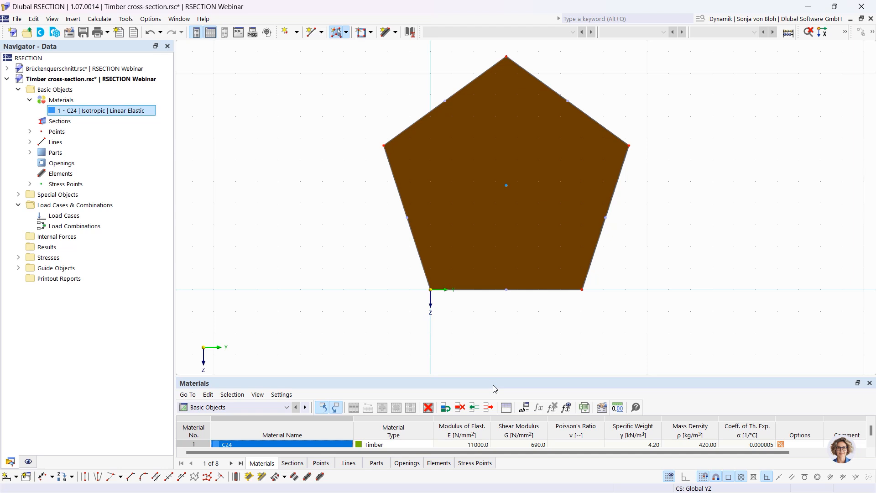
{"action": "right_click", "coordinate": [78, 184]}
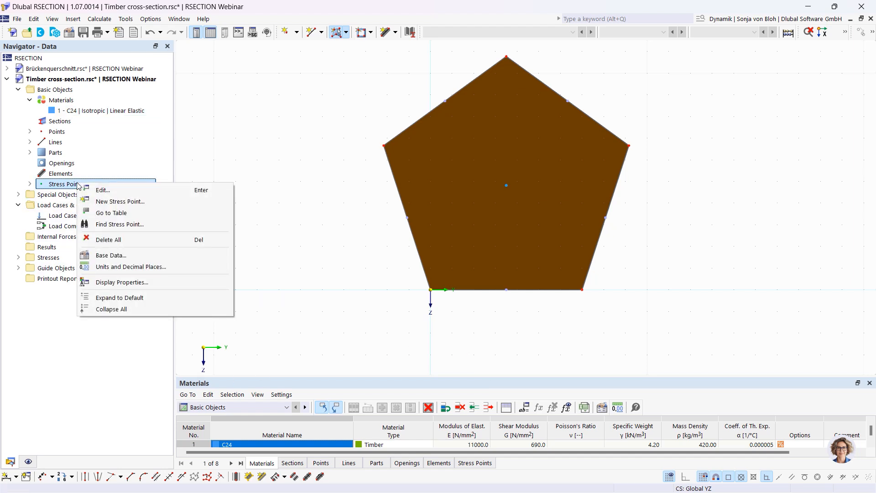
{"action": "left_click", "coordinate": [127, 202]}
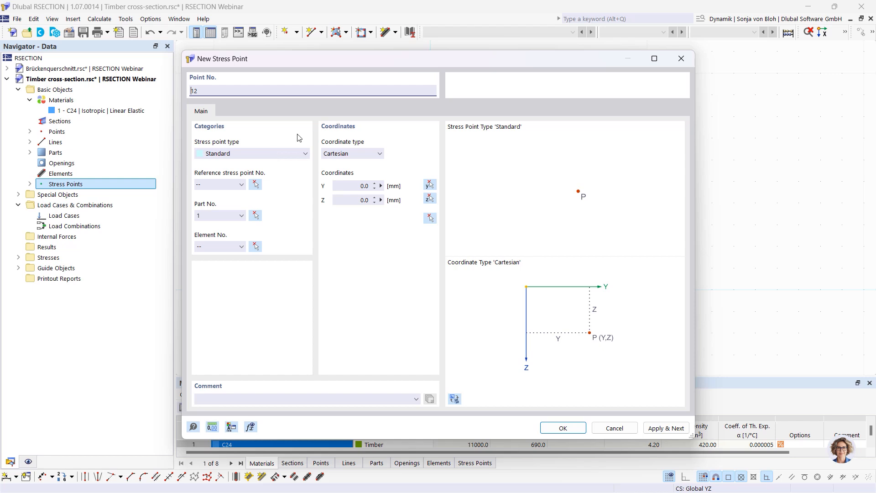
{"action": "left_click", "coordinate": [680, 61]}
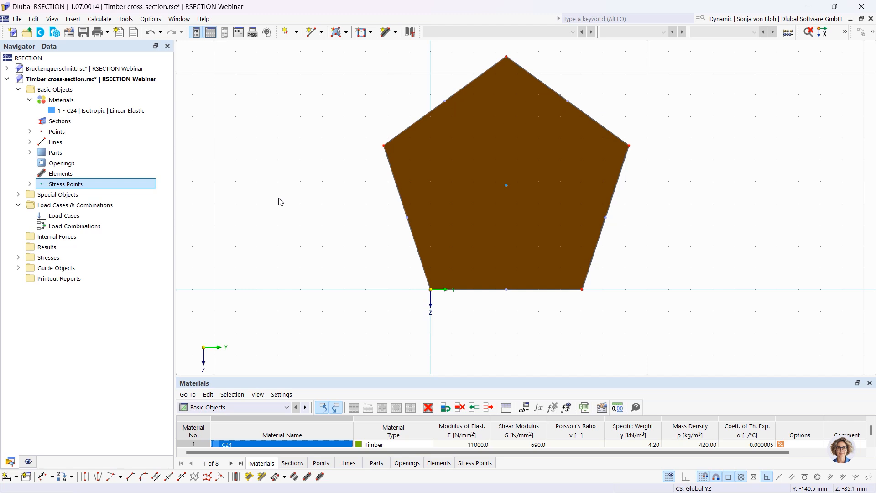
- Save the Timber cross-section file and switch to RFEM
{"action": "left_click", "coordinate": [84, 32]}
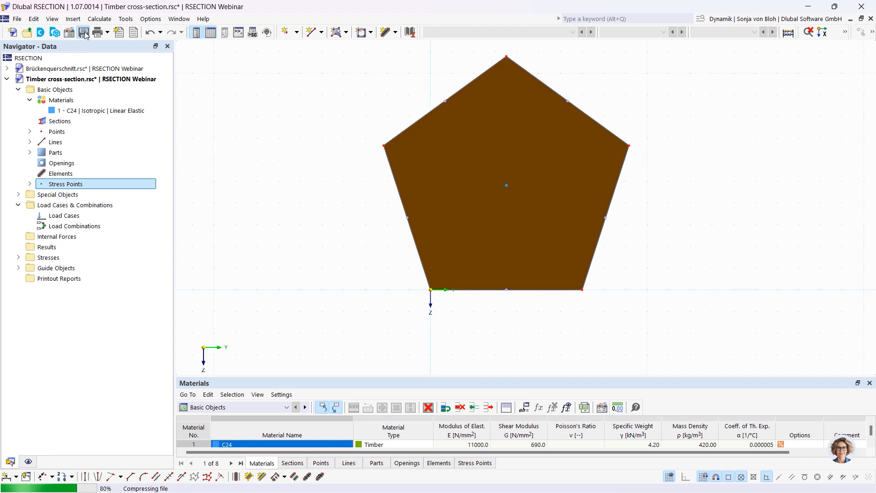
{"action": "mouse_move", "coordinate": [258, 488]}
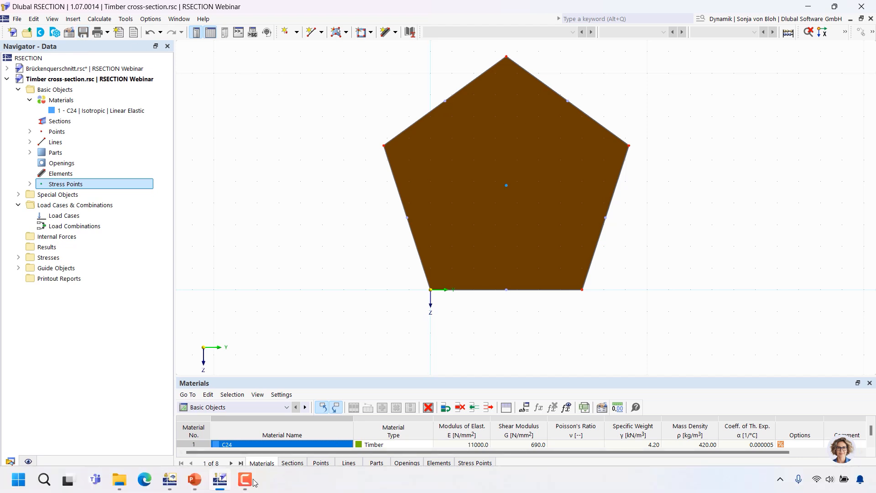
{"action": "left_click", "coordinate": [171, 483]}
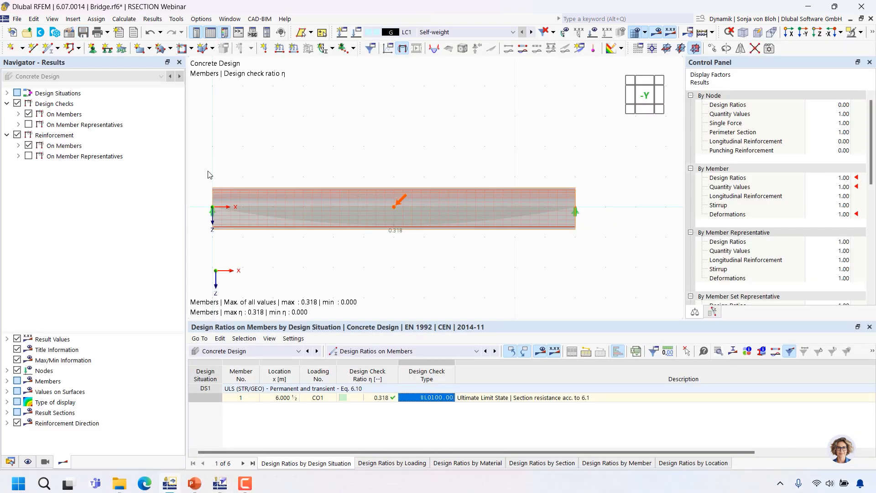
- Create a new 3D model named Timber Column with the Timber Design add-on and the EN 1990 | Timber combination standard
{"action": "left_click", "coordinate": [12, 32]}
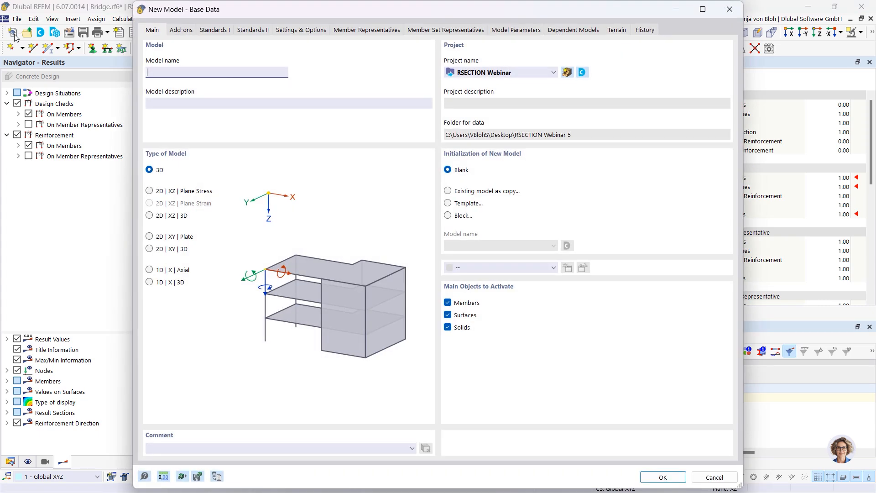
{"action": "type", "text": "Timber Column"}
{"action": "left_click", "coordinate": [181, 30]}
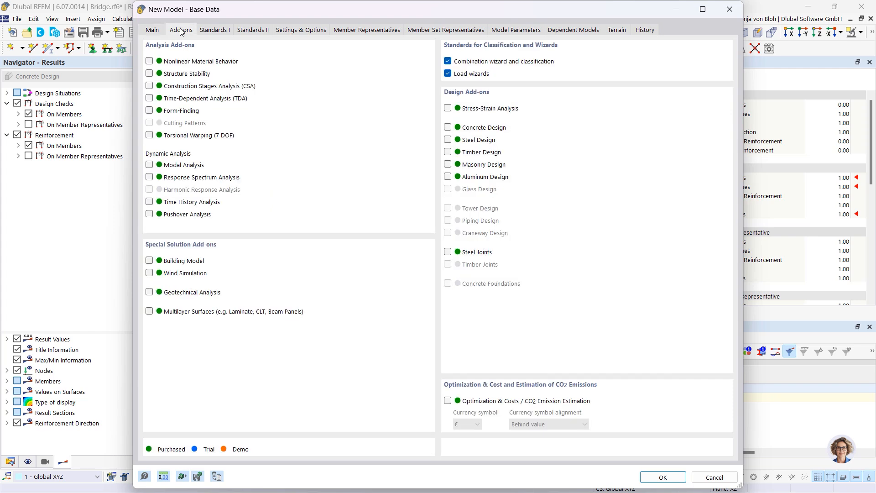
{"action": "left_click", "coordinate": [447, 153]}
{"action": "left_click", "coordinate": [215, 31]}
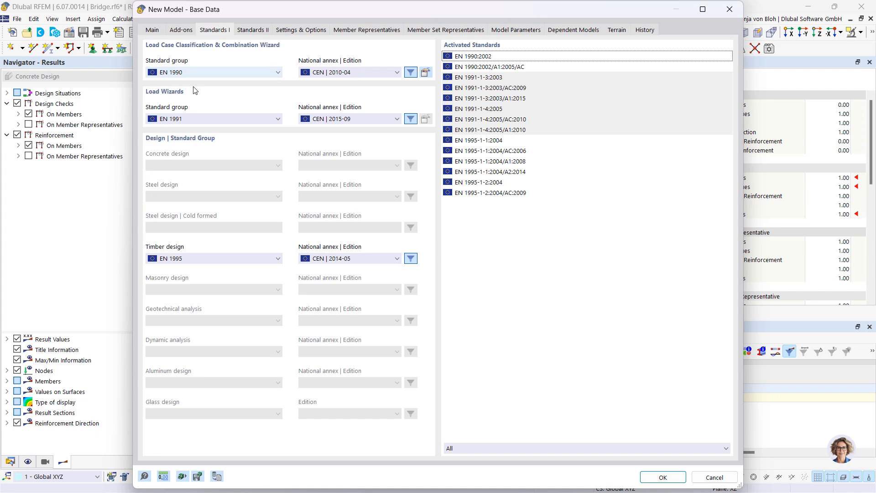
{"action": "left_click", "coordinate": [247, 75]}
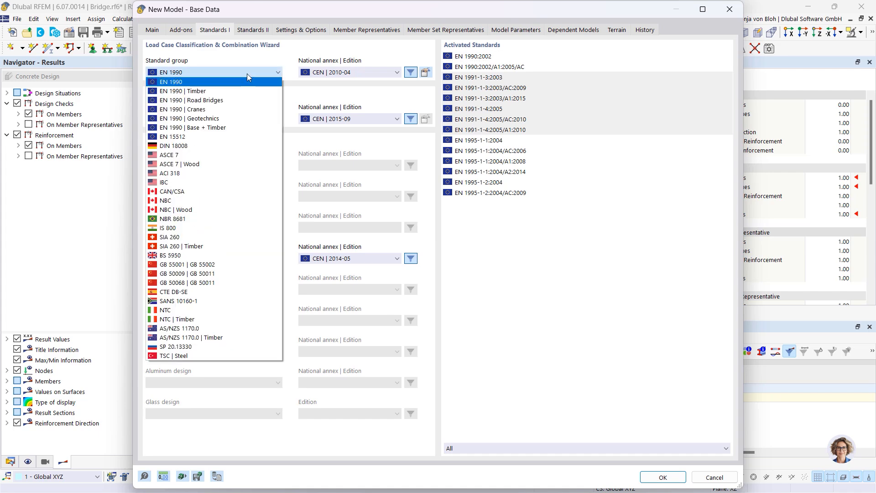
{"action": "left_click", "coordinate": [214, 91]}
{"action": "left_click", "coordinate": [663, 477]}
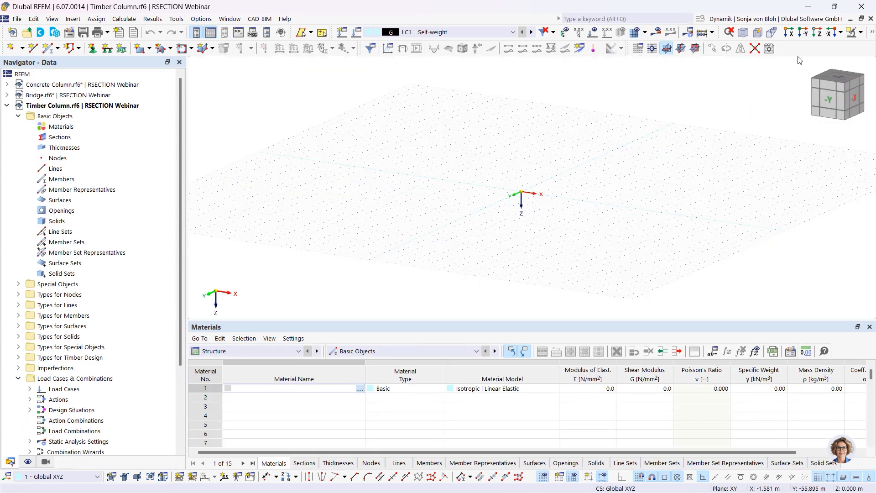
- Set the view and work plane to XZ and import the RSECTION Timber cross-section as a new section in C24
{"action": "left_click", "coordinate": [803, 32]}
{"action": "left_click", "coordinate": [696, 49]}
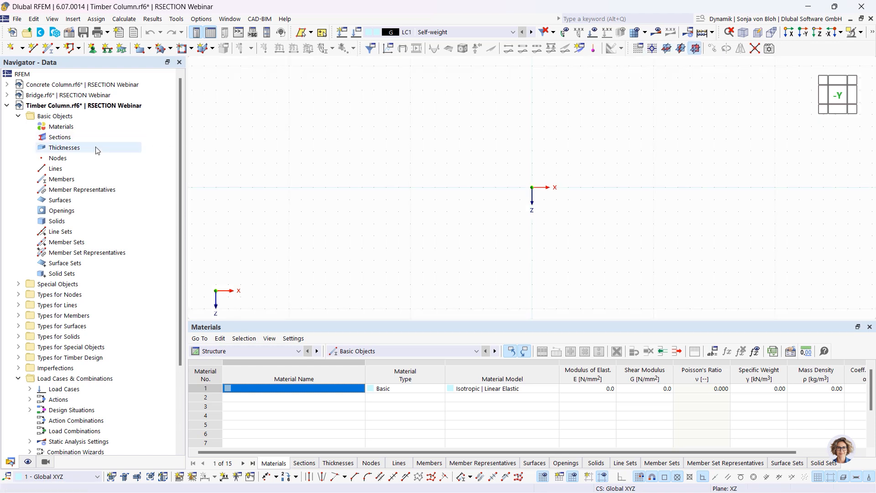
{"action": "right_click", "coordinate": [64, 140]}
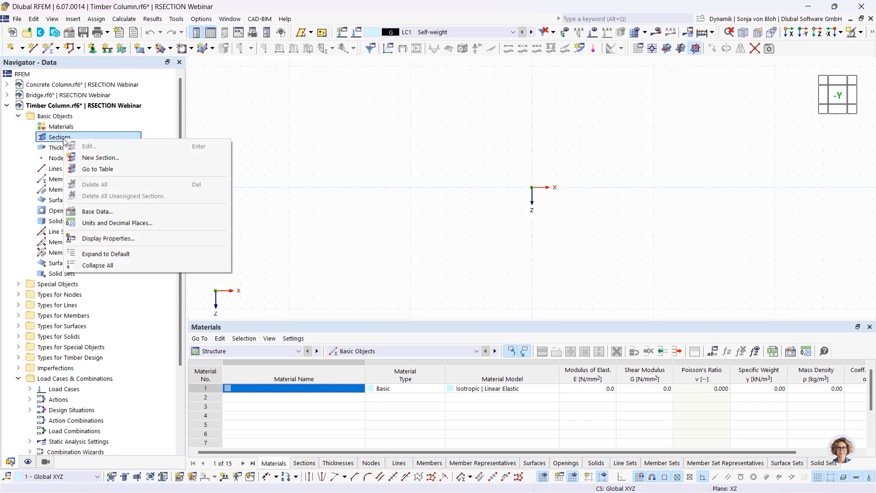
{"action": "left_click", "coordinate": [116, 157]}
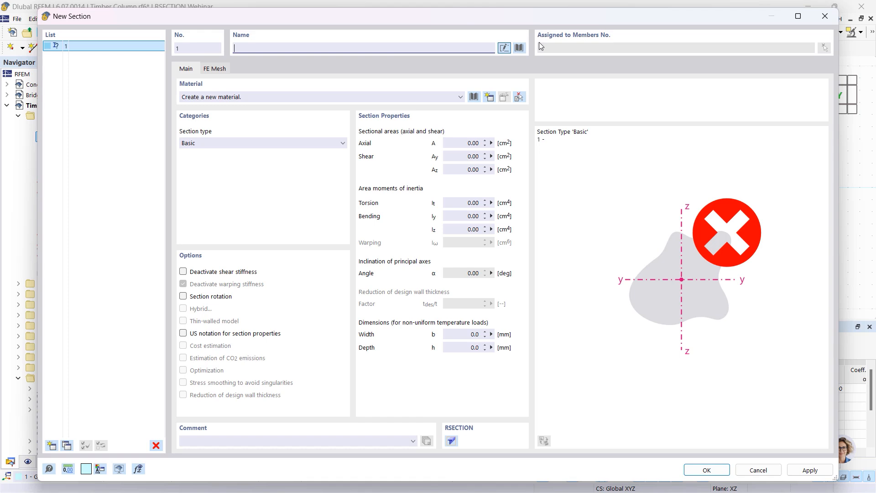
{"action": "left_click", "coordinate": [519, 48]}
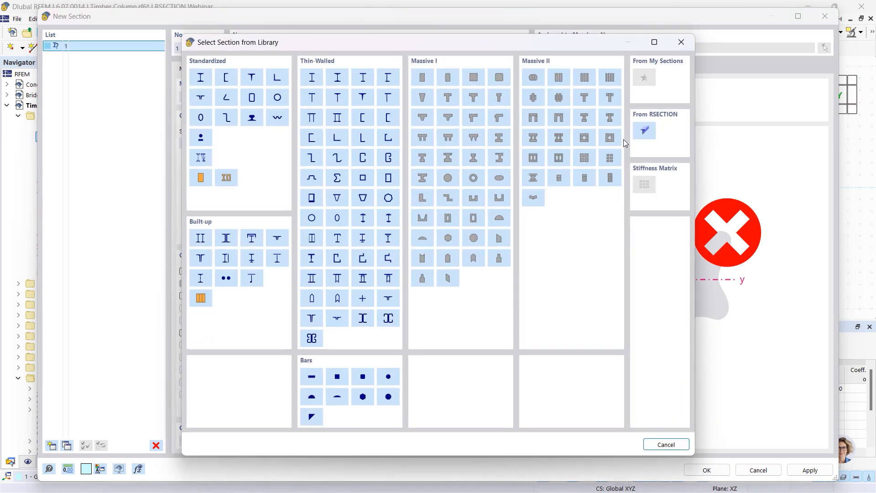
{"action": "left_click", "coordinate": [642, 132]}
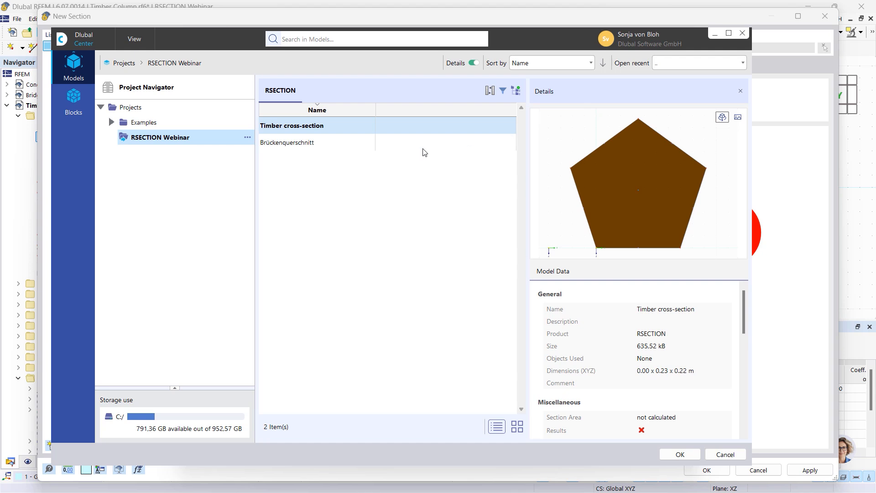
{"action": "left_click", "coordinate": [680, 454]}
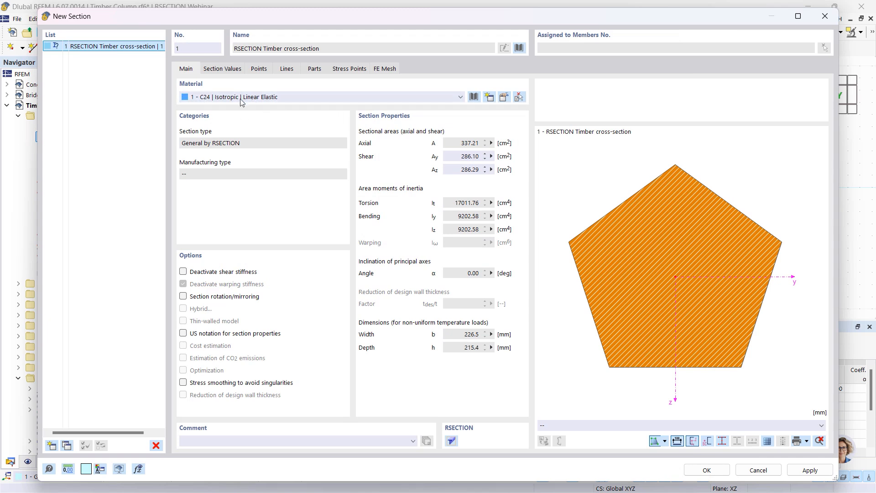
{"action": "left_click", "coordinate": [700, 469]}
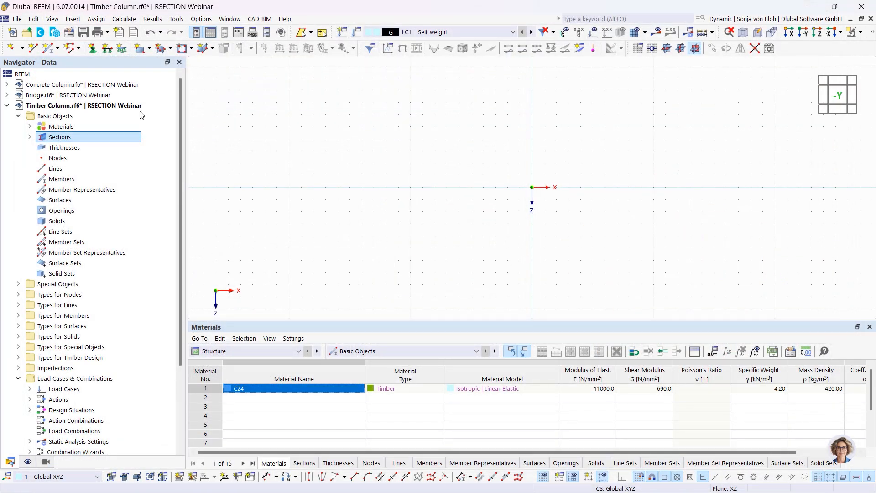
- Draw a vertical beam member about 4 m long upward from the coordinate origin
{"action": "left_click", "coordinate": [49, 49]}
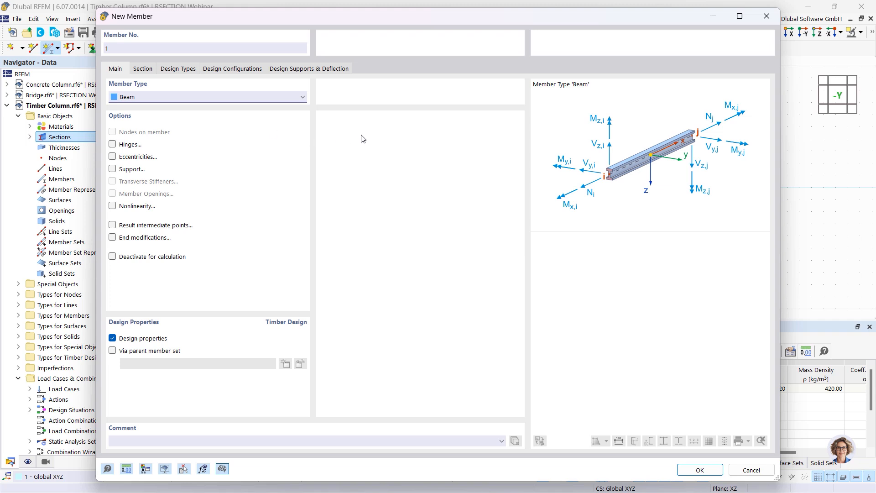
{"action": "left_click", "coordinate": [703, 470]}
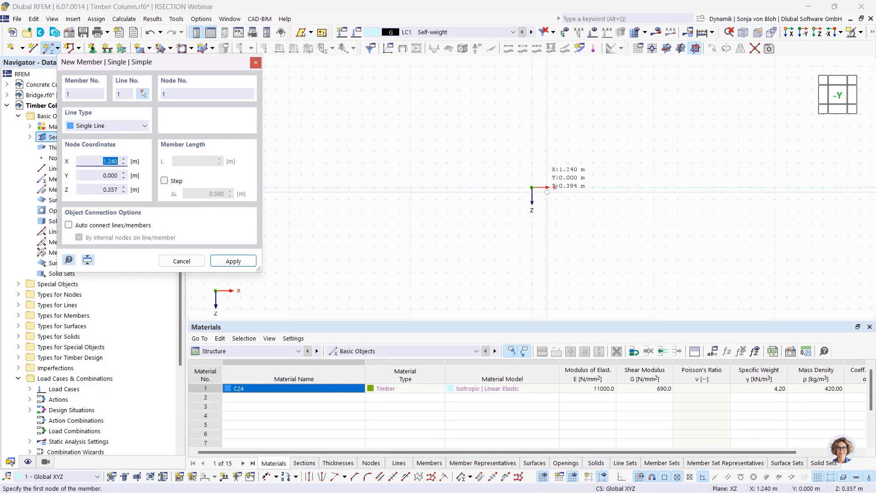
{"action": "left_click", "coordinate": [532, 187]}
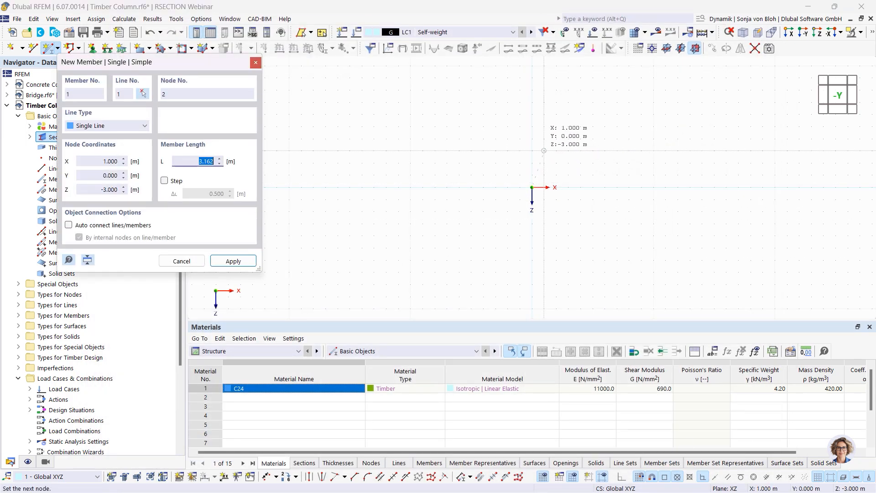
{"action": "left_click", "coordinate": [532, 138]}
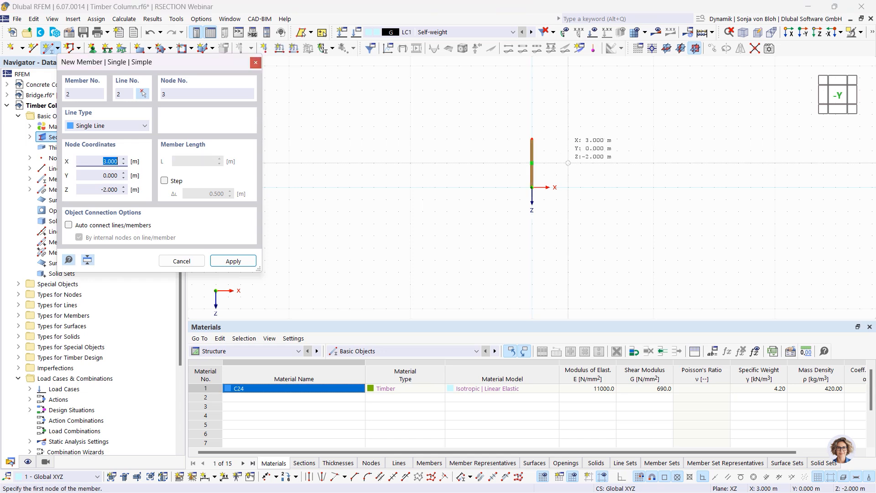
{"action": "key", "text": "Escape"}
{"action": "scroll", "coordinate": [556, 137], "scroll_direction": "up", "scroll_amount": 3}
{"action": "scroll", "coordinate": [542, 157], "scroll_direction": "up", "scroll_amount": 1}
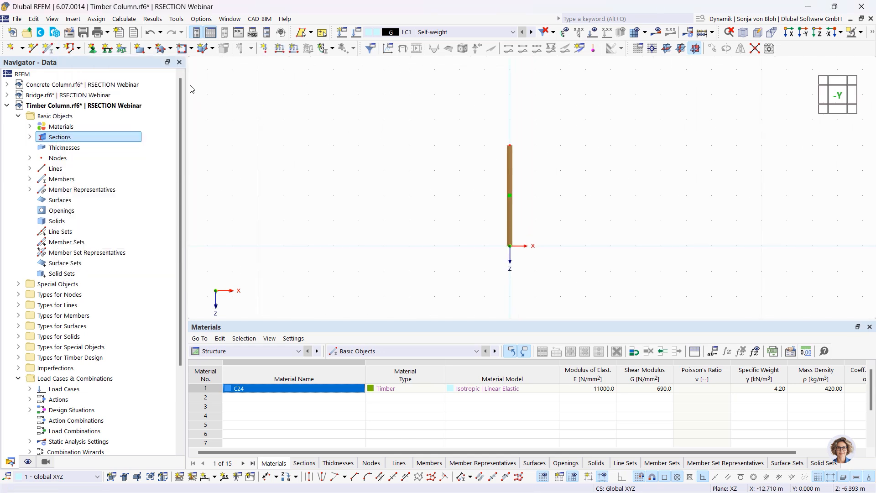
- Assign the Hinged nodal support to the column's base node
{"action": "left_click", "coordinate": [95, 51]}
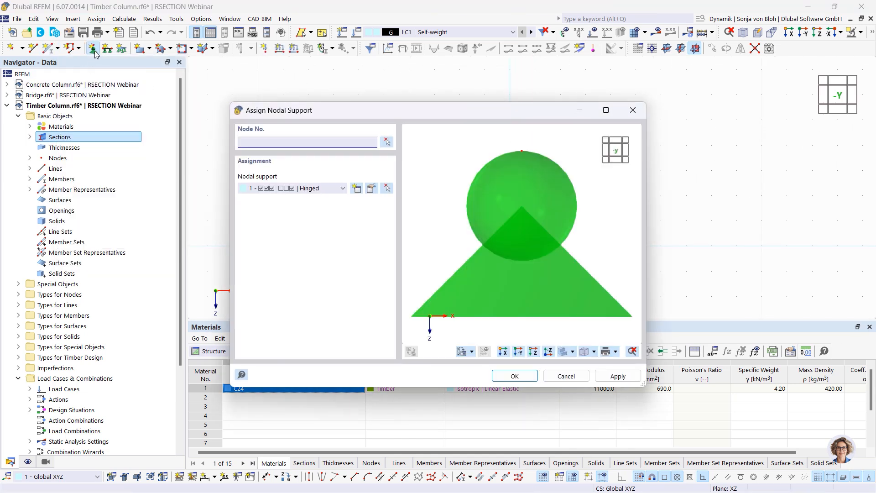
{"action": "left_click", "coordinate": [498, 376]}
{"action": "left_click_drag", "start_coordinate": [487, 228], "coordinate": [543, 271]}
{"action": "right_click", "coordinate": [451, 256]}
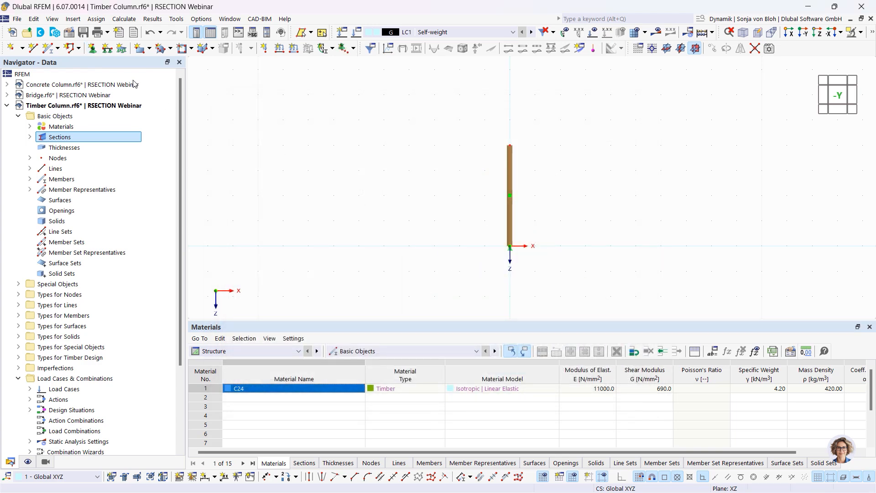
- Create a nodal support fixed in uX, uY and φZ with uZ free and assign it to the column's top node
{"action": "left_click", "coordinate": [94, 50]}
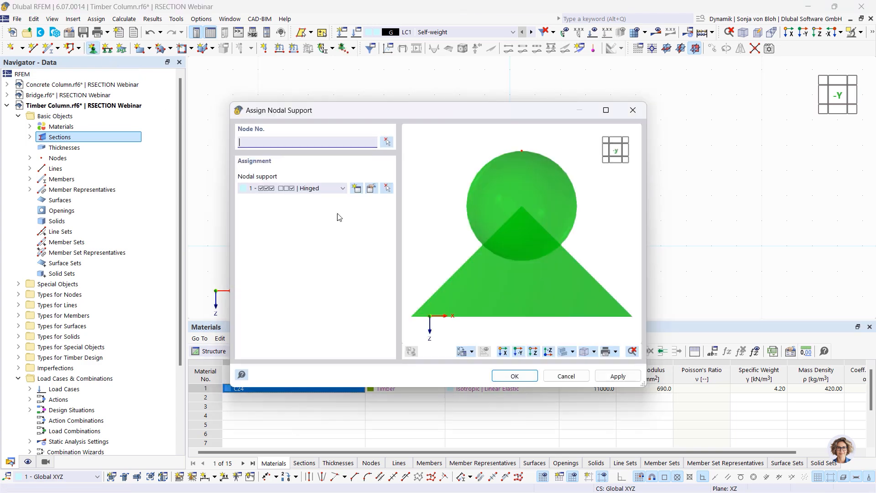
{"action": "left_click", "coordinate": [356, 189]}
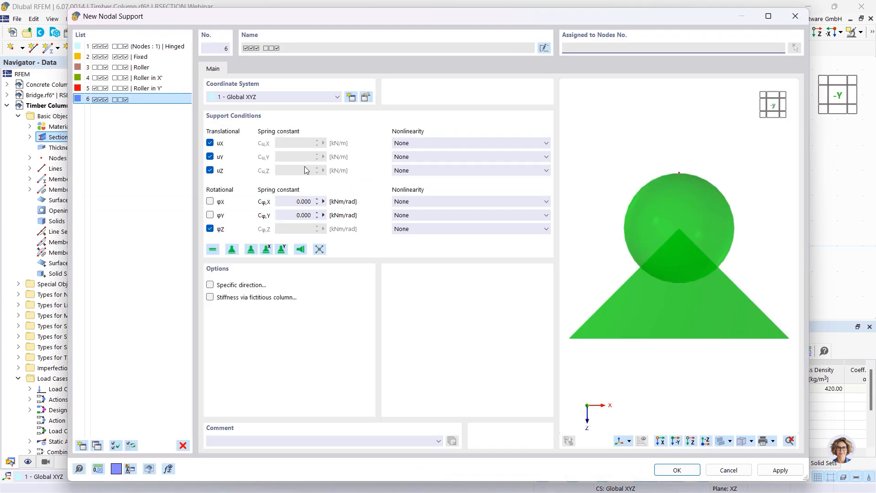
{"action": "left_click", "coordinate": [209, 143]}
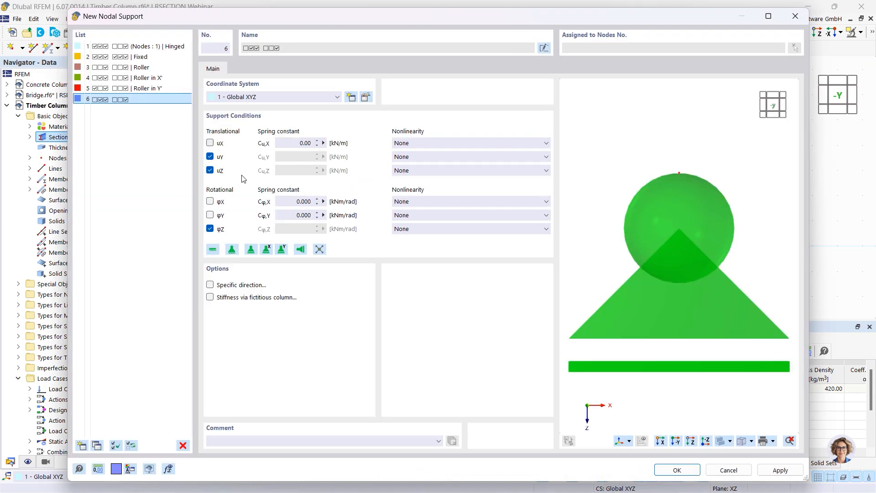
{"action": "left_click", "coordinate": [210, 143]}
{"action": "left_click", "coordinate": [210, 170]}
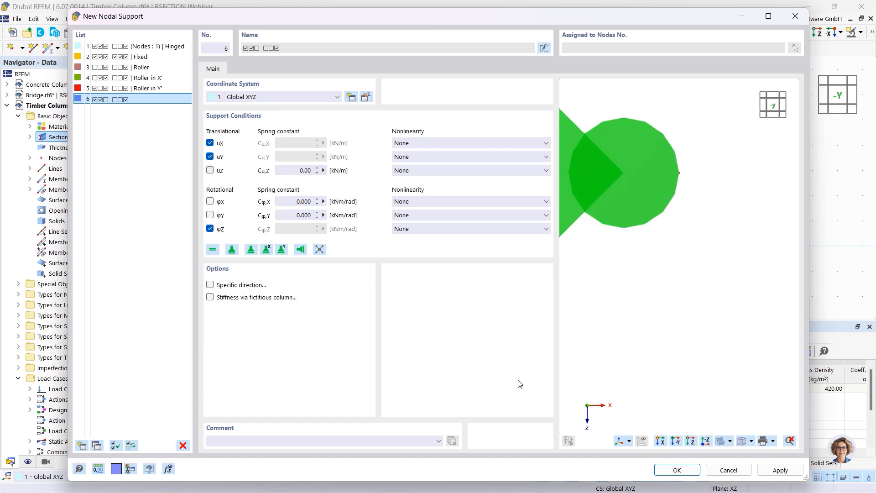
{"action": "left_click", "coordinate": [677, 470]}
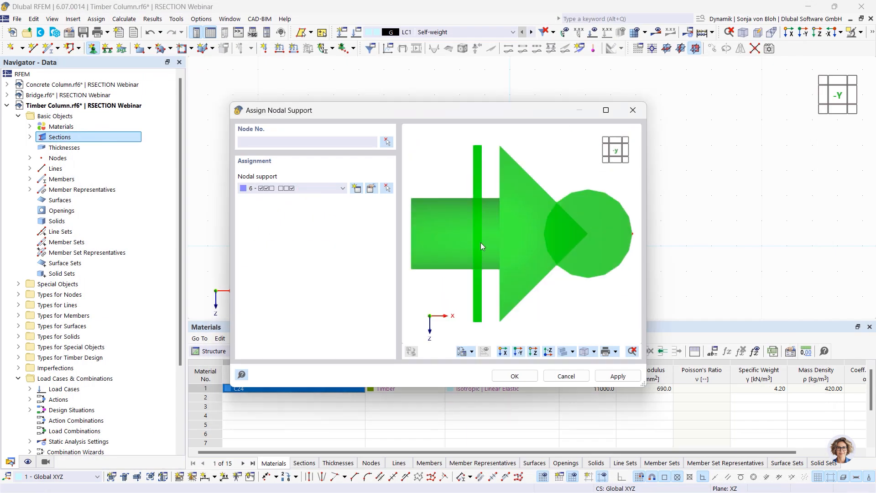
{"action": "left_click", "coordinate": [515, 376]}
{"action": "left_click_drag", "start_coordinate": [463, 107], "coordinate": [566, 186]}
{"action": "key", "text": "Escape"}
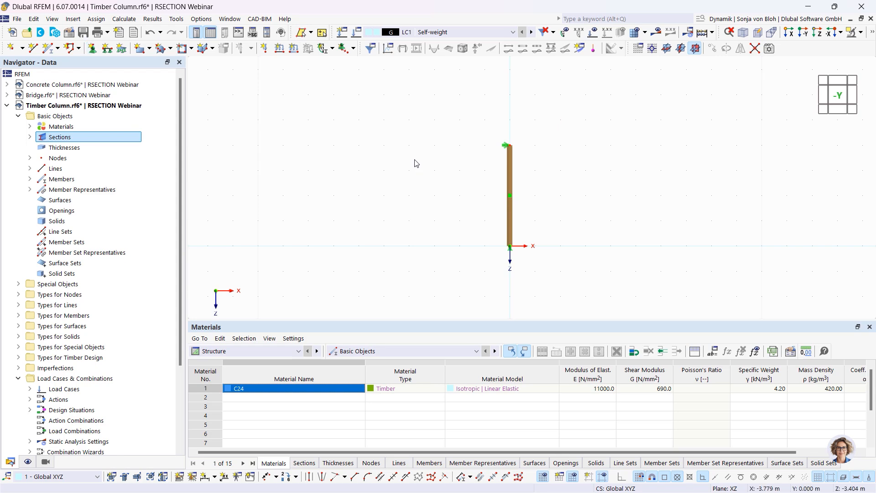
- Apply a 50 kN nodal force in the global Z direction to the column's top node in load case LC1 Self-weight
{"action": "left_click", "coordinate": [266, 48]}
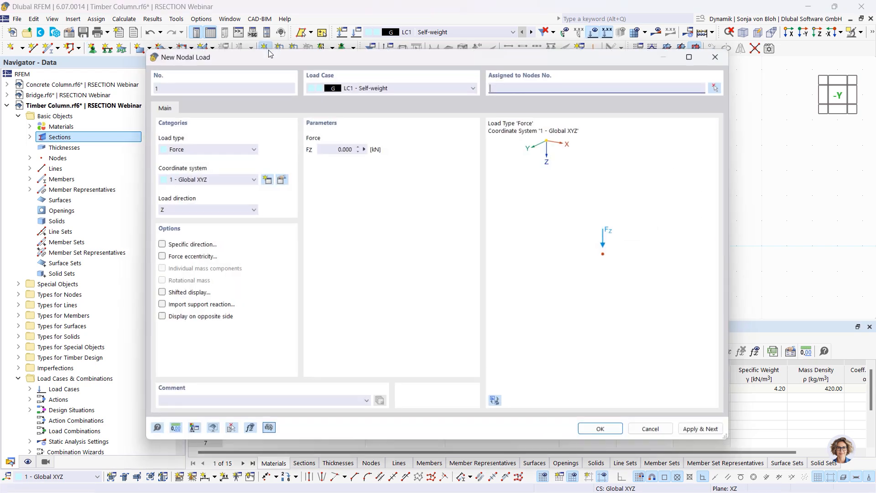
{"action": "type", "text": "50"}
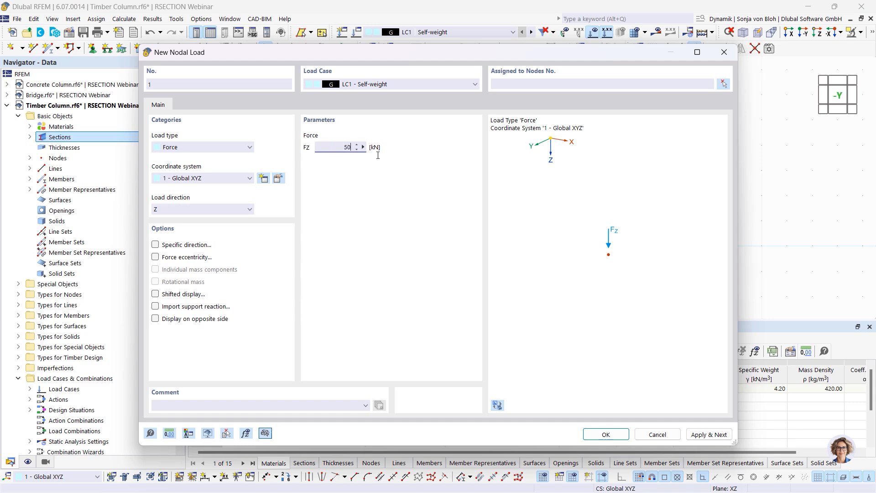
{"action": "left_click", "coordinate": [606, 434]}
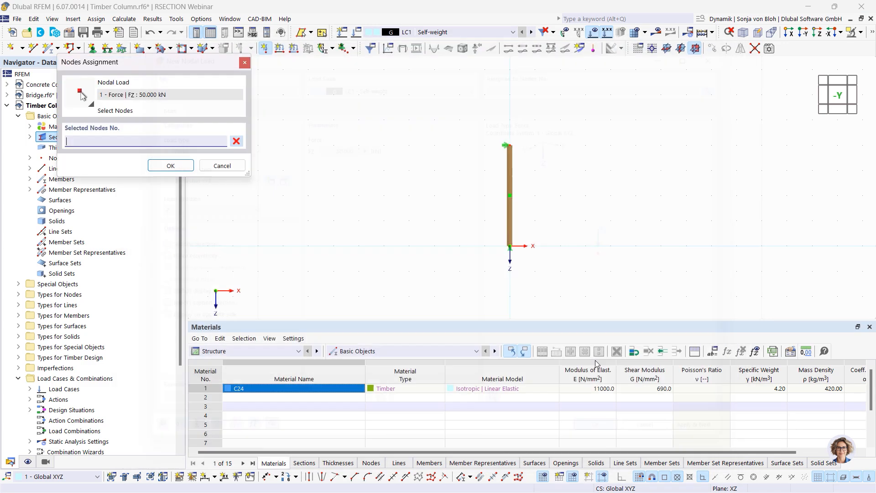
{"action": "left_click", "coordinate": [512, 148]}
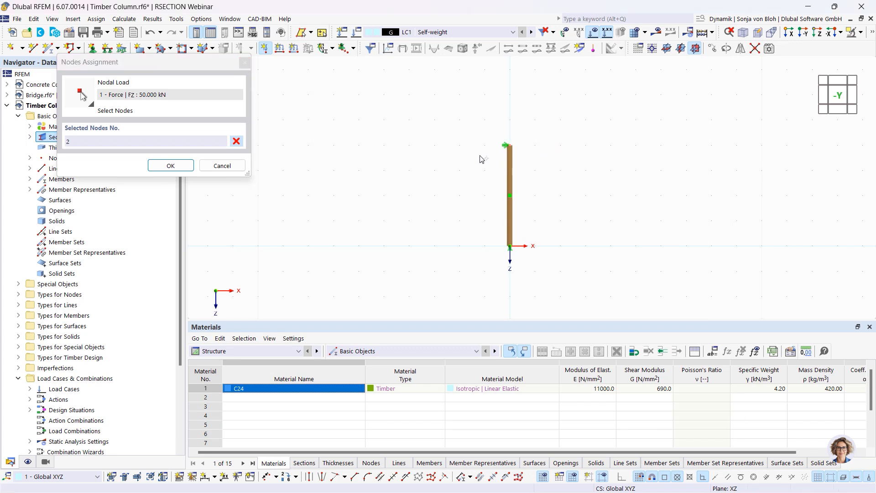
{"action": "left_click", "coordinate": [178, 165]}
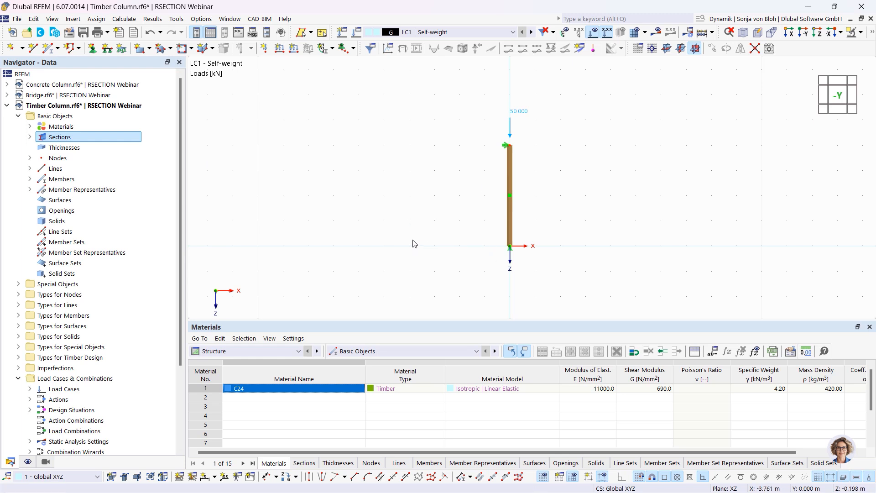
- Create timber effective lengths with the default nodal supports and assign them to the column member
{"action": "double_click", "coordinate": [509, 196]}
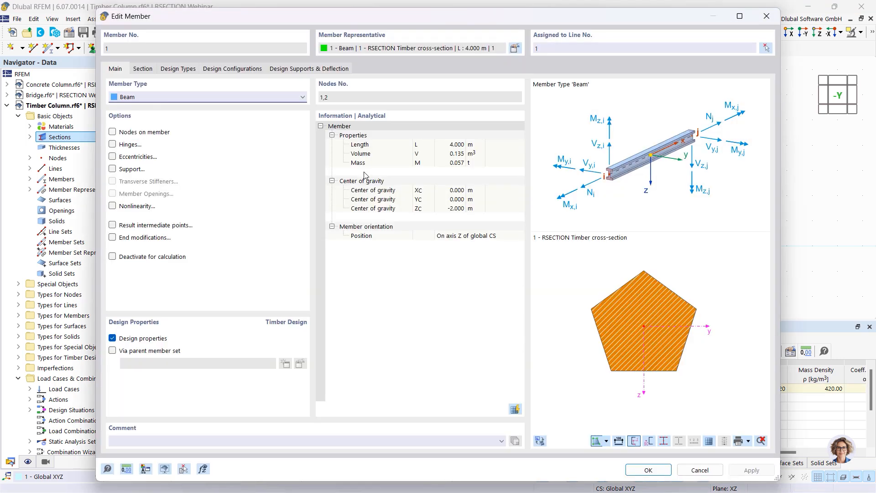
{"action": "left_click", "coordinate": [180, 69]}
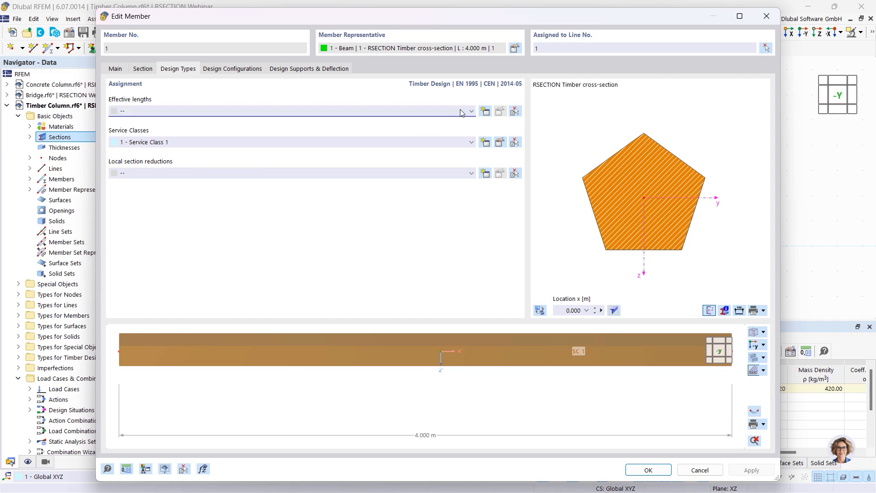
{"action": "left_click", "coordinate": [485, 111]}
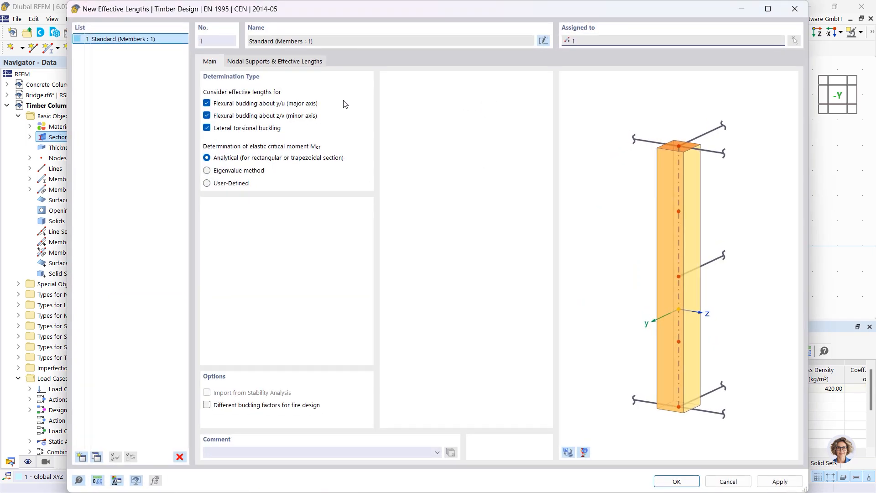
{"action": "left_click", "coordinate": [305, 64]}
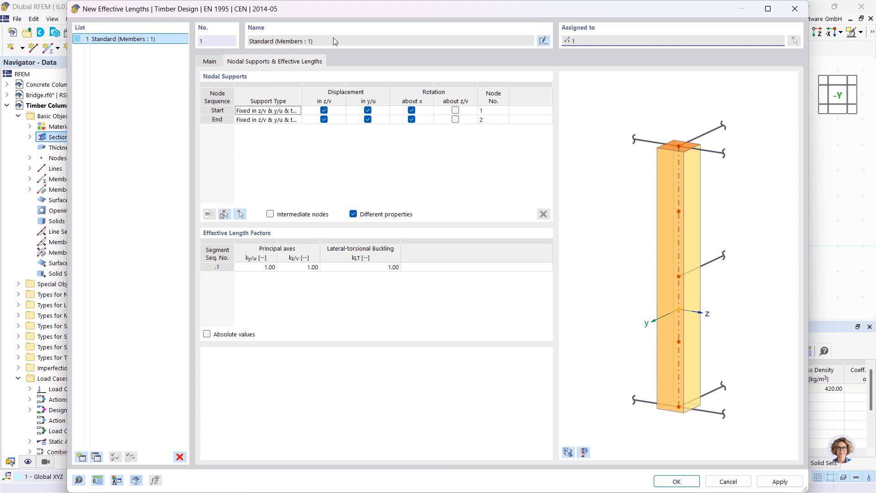
{"action": "mouse_move", "coordinate": [321, 17]}
{"action": "left_mouse_down"}
{"action": "mouse_move", "coordinate": [321, 29]}
{"action": "mouse_move", "coordinate": [321, 9]}
{"action": "mouse_move", "coordinate": [319, 17]}
{"action": "left_mouse_up"}
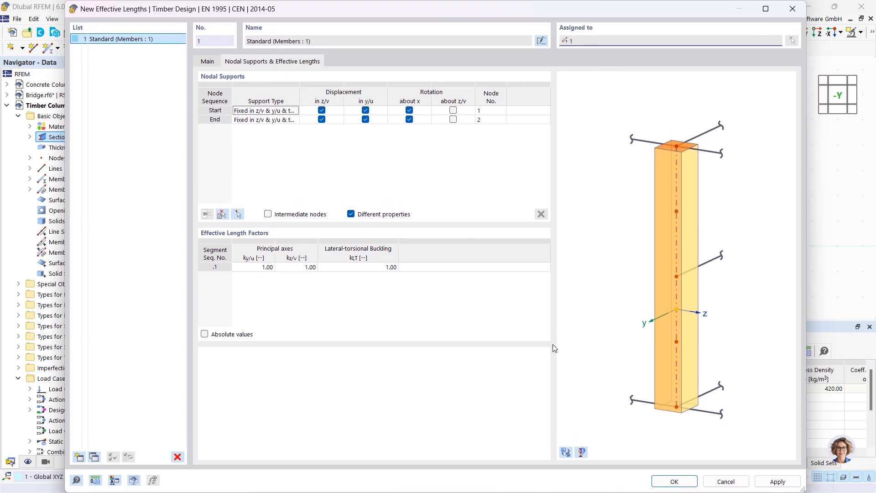
{"action": "left_click", "coordinate": [674, 482]}
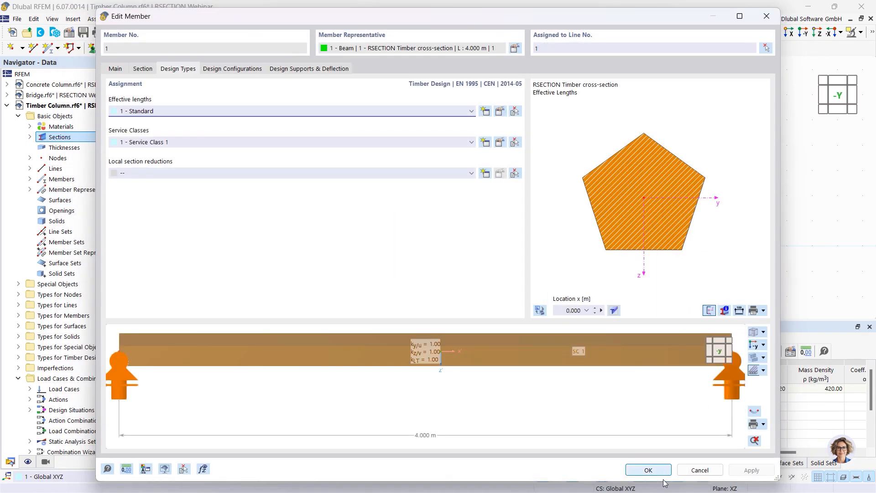
{"action": "left_click", "coordinate": [649, 470]}
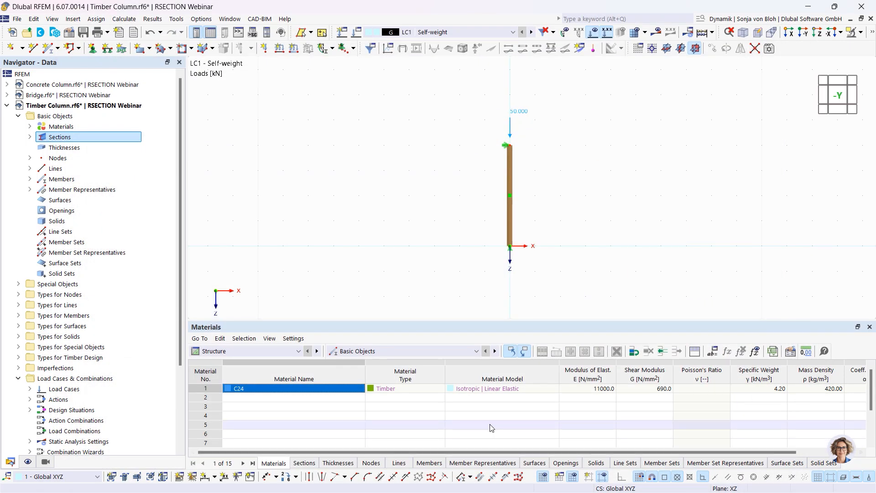
- Bring up the Timber Design input data, generate the load combinations and calculate the timber design of the column
{"action": "left_click", "coordinate": [288, 354]}
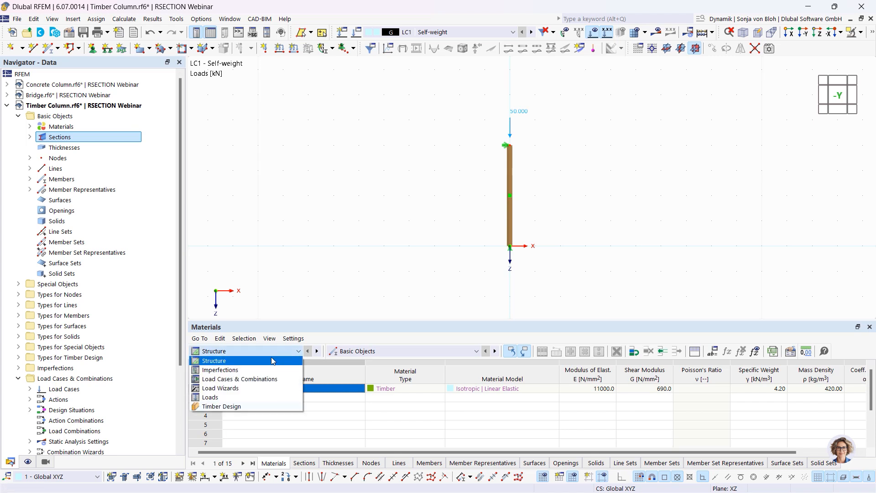
{"action": "left_click", "coordinate": [247, 406]}
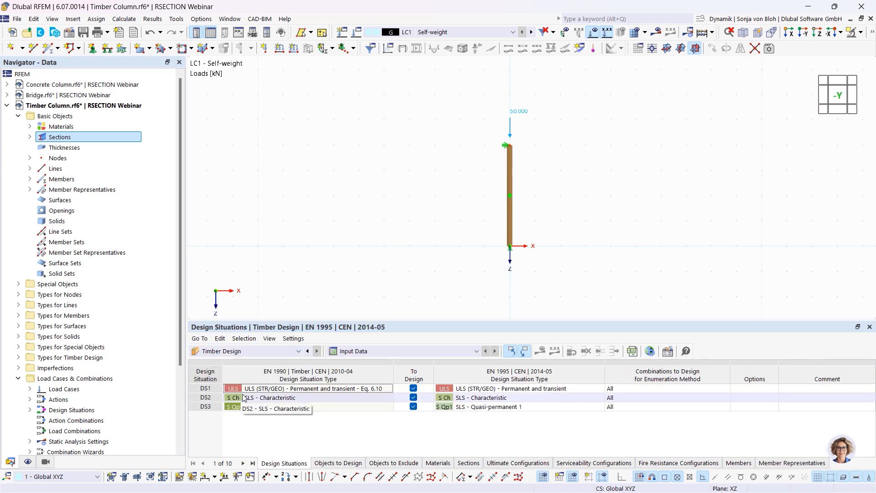
{"action": "right_click", "coordinate": [63, 389]}
{"action": "left_click", "coordinate": [114, 274]}
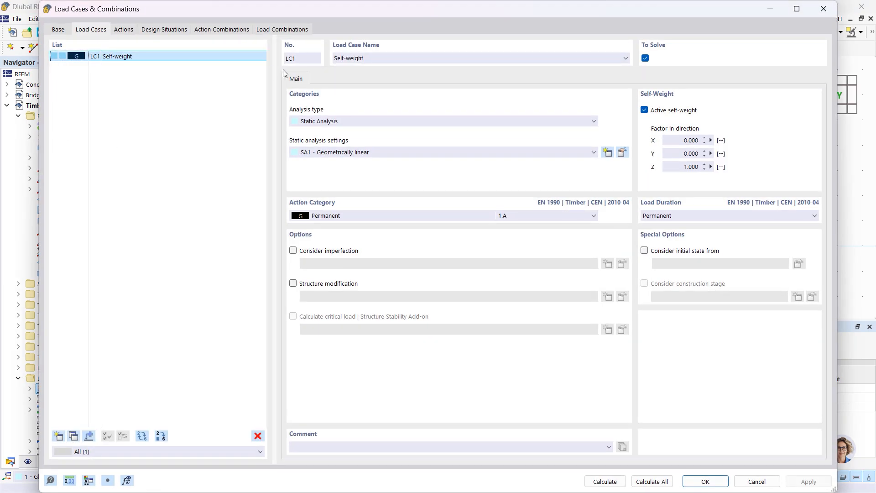
{"action": "left_click", "coordinate": [275, 28]}
{"action": "left_click", "coordinate": [691, 483]}
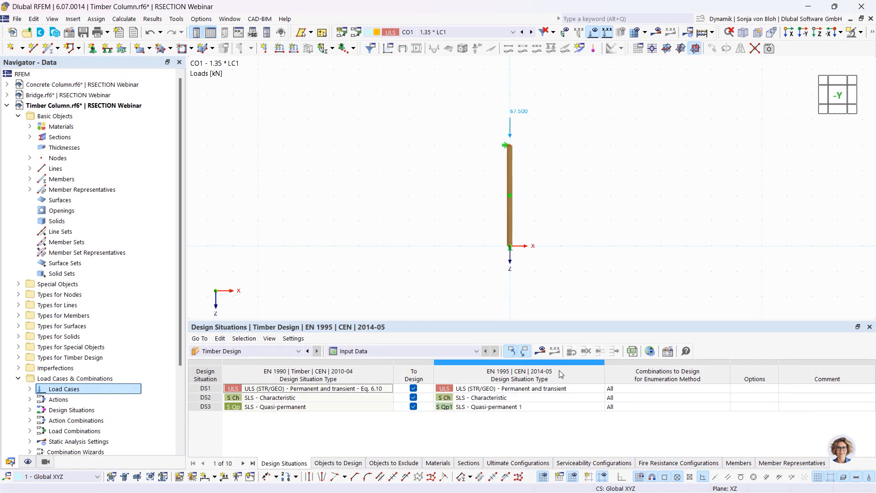
{"action": "left_click", "coordinate": [539, 351]}
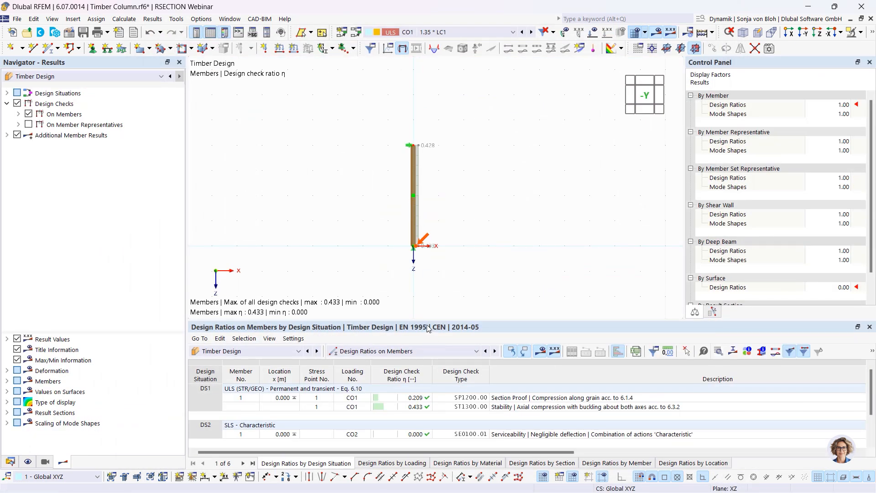
- Enlarge the design ratios table and open the design check details for compression along the grain acc. to 6.1.4
{"action": "left_click_drag", "start_coordinate": [427, 320], "coordinate": [427, 235]}
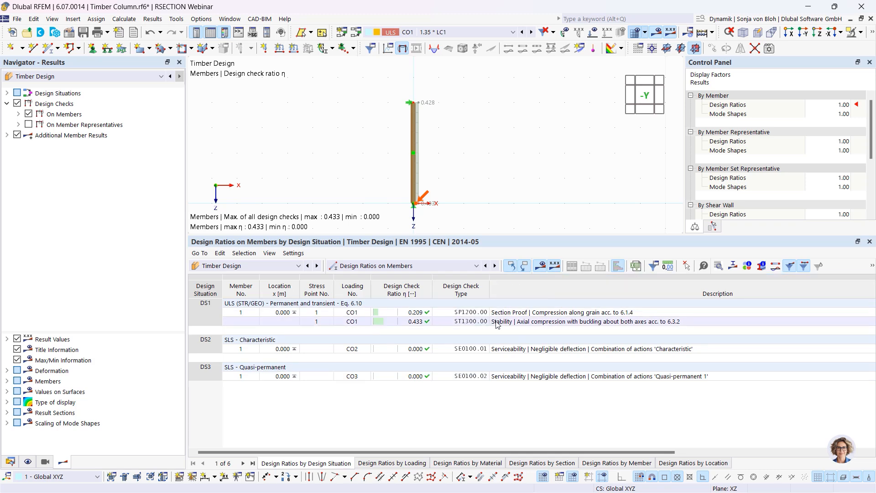
{"action": "left_click", "coordinate": [507, 313]}
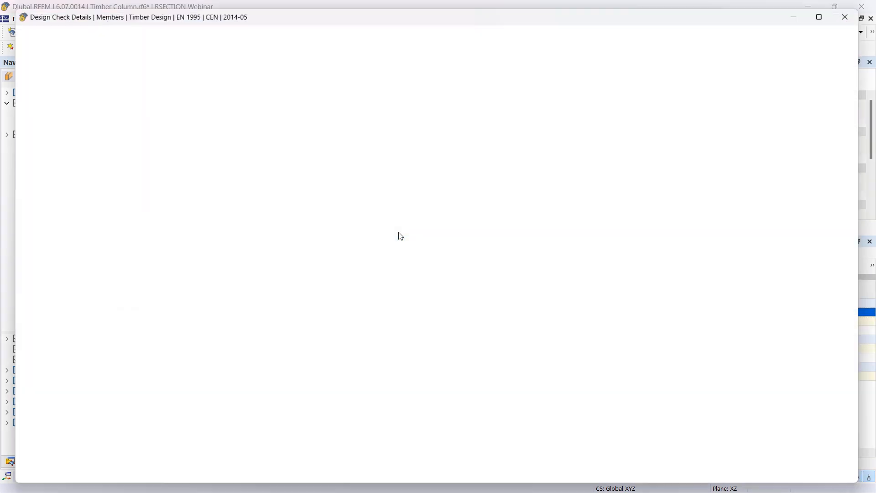